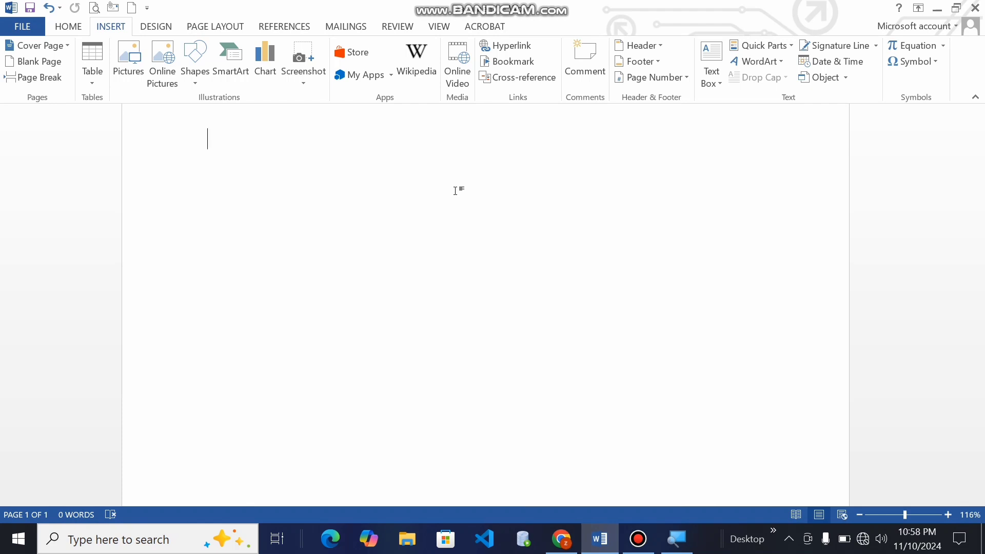
Add the definitions of Table, Rows and Columns to the page, and clear all the text.
type("Table : A table is a graphical representation of data arranged in rows and columns used to organize and display information in a clear and structured format ... Rows: Horizontal arrangement of cells Columns: Vertical arrangement of cells .")
key("ctrl+a")
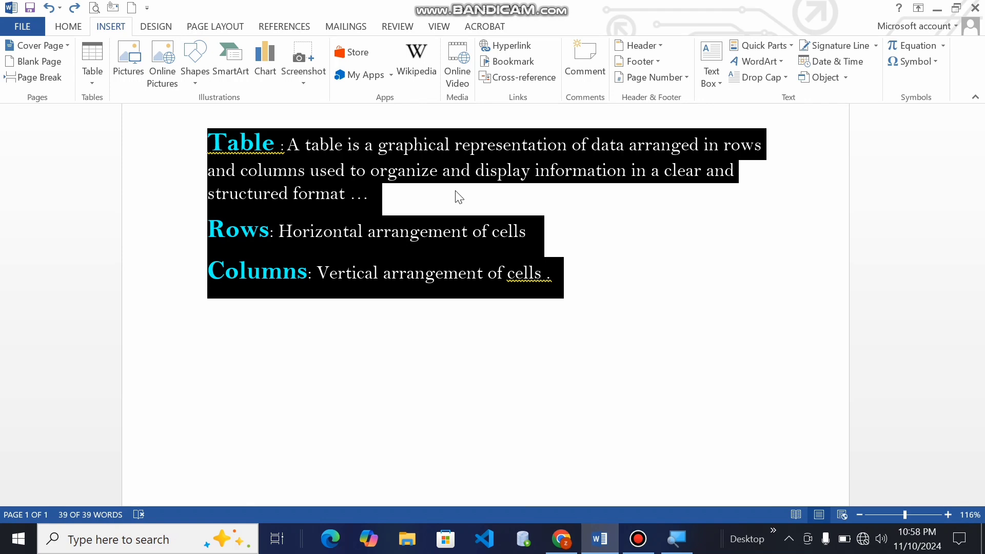
left_click(494, 207)
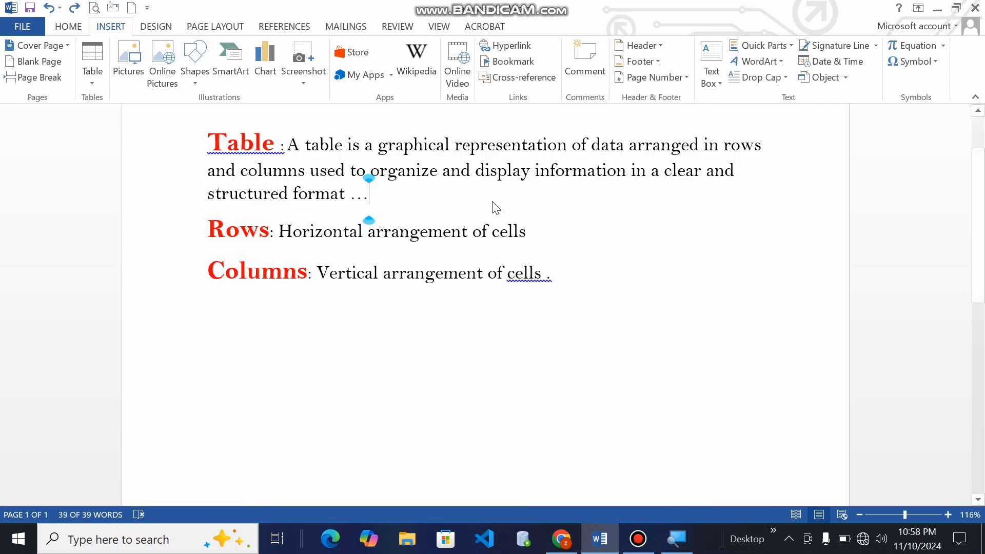
left_click(288, 153)
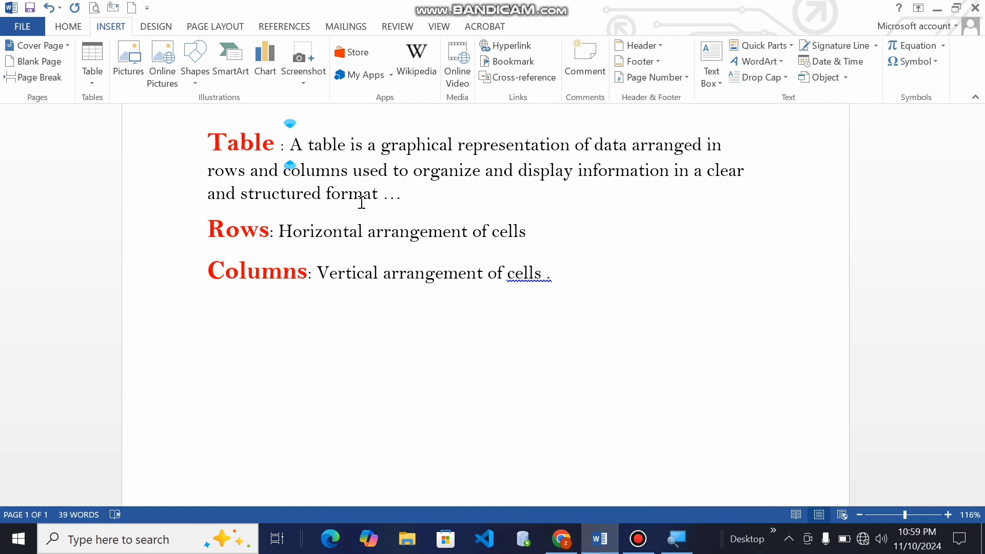
key("ctrl+a")
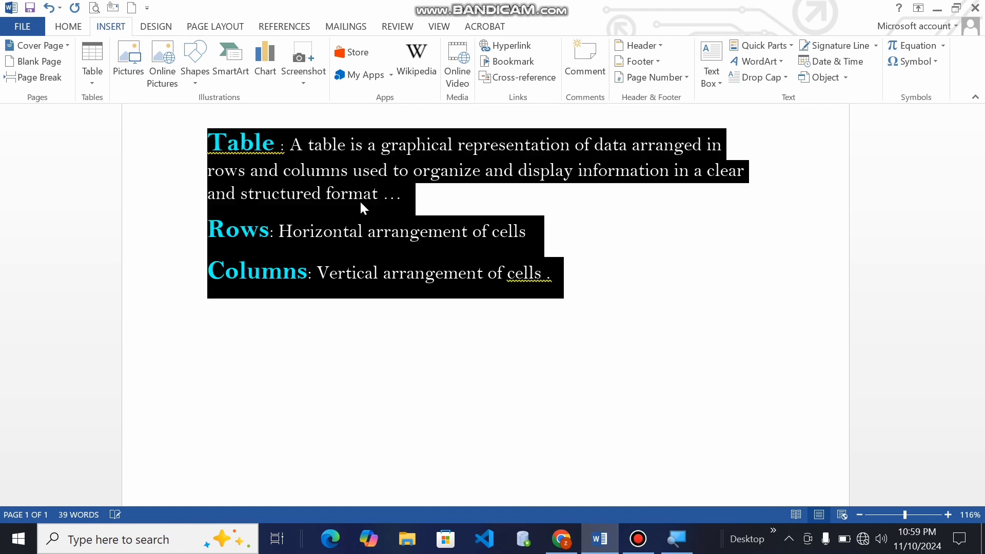
key("Delete")
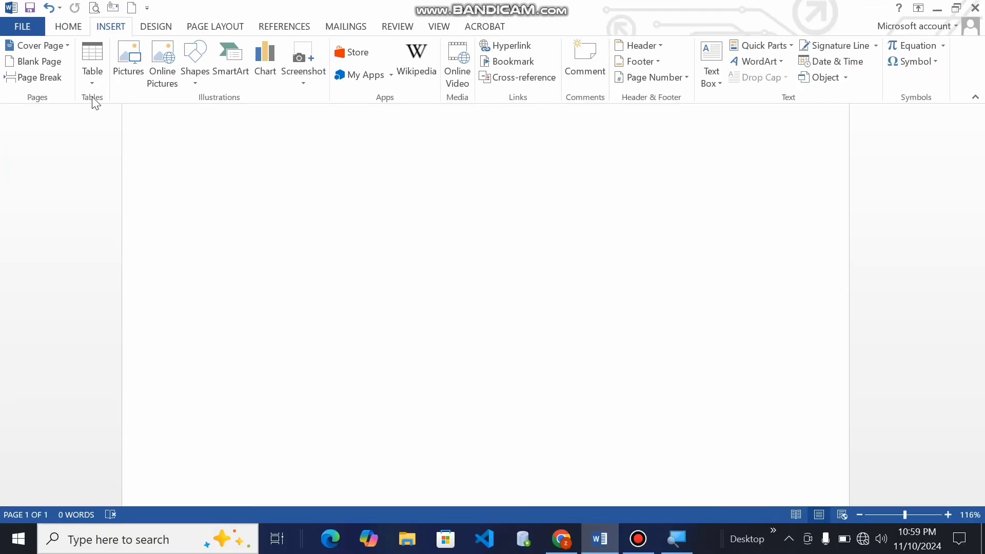
Insert a table with five columns and four rows on the blank page.
left_click(93, 84)
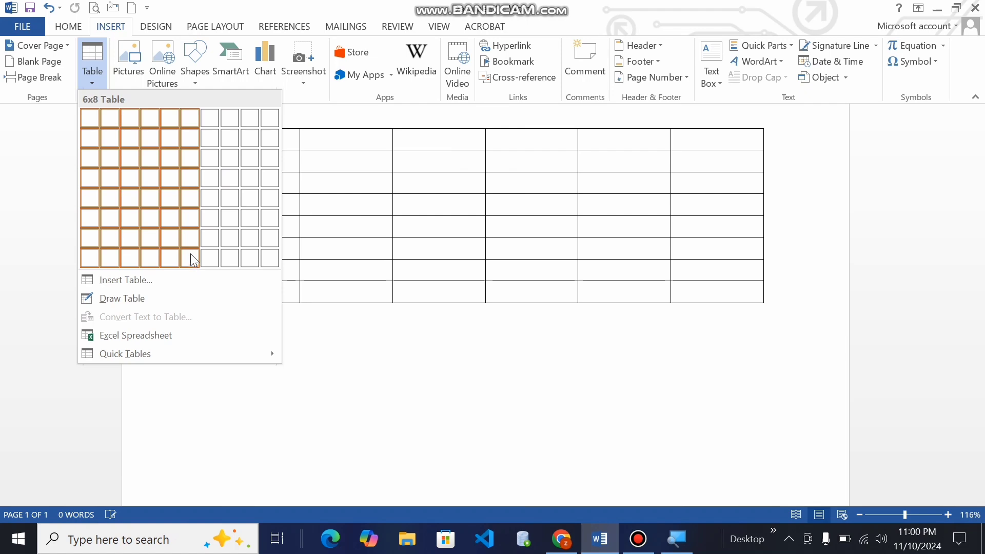
left_click(169, 182)
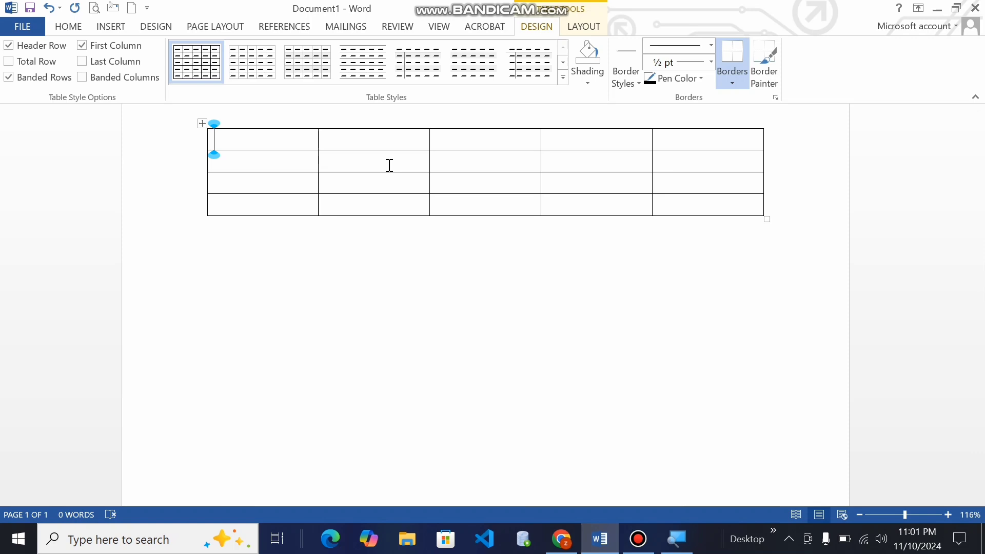
Examine the table insertion choices and the design and layout tools available for the selected table.
left_click(109, 26)
left_click(92, 83)
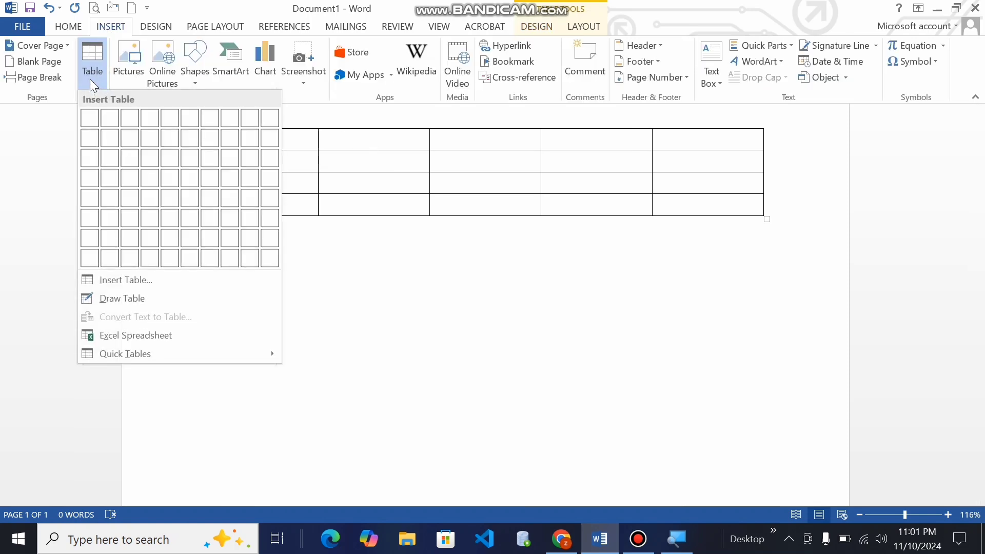
left_click(486, 278)
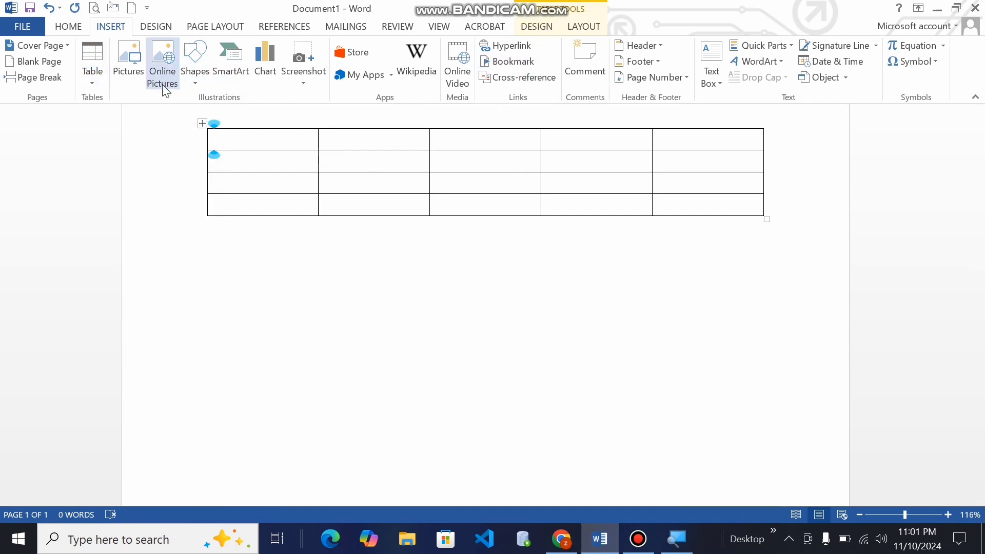
left_click(200, 123)
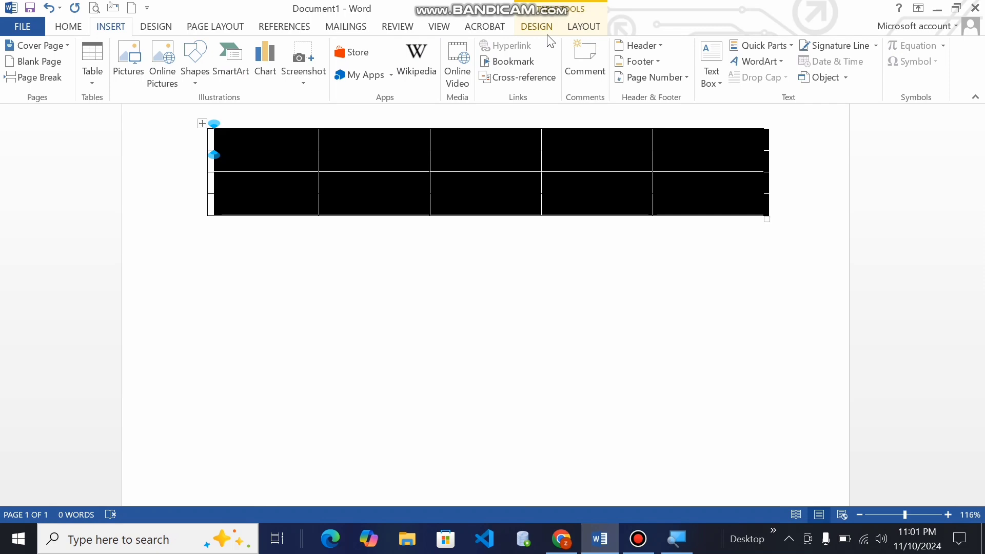
left_click(536, 26)
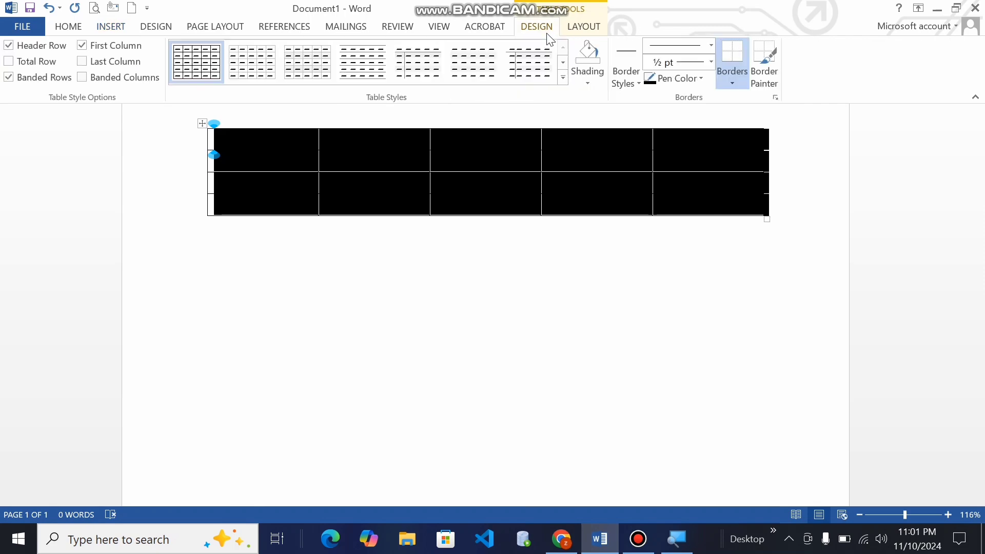
left_click(584, 29)
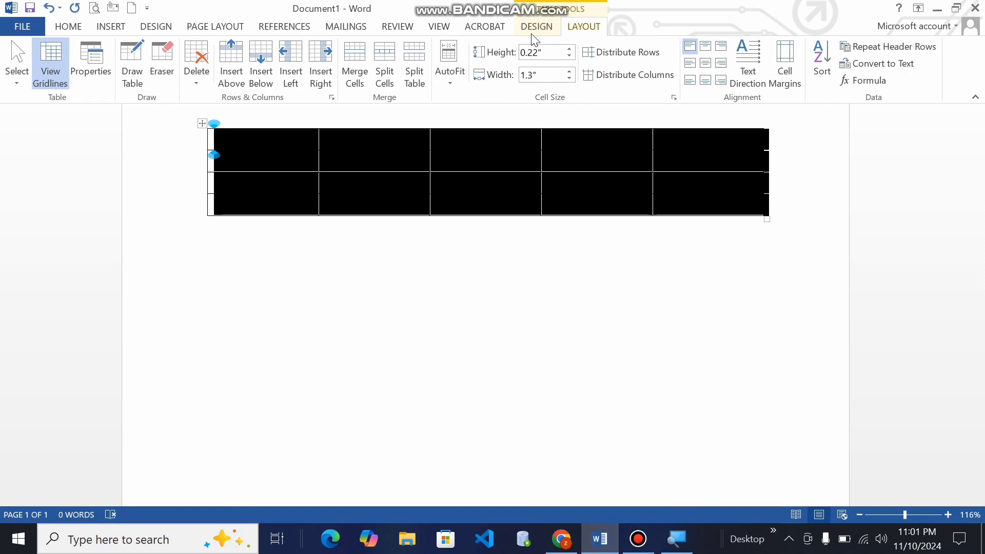
left_click(535, 36)
left_click(575, 34)
left_click(453, 226)
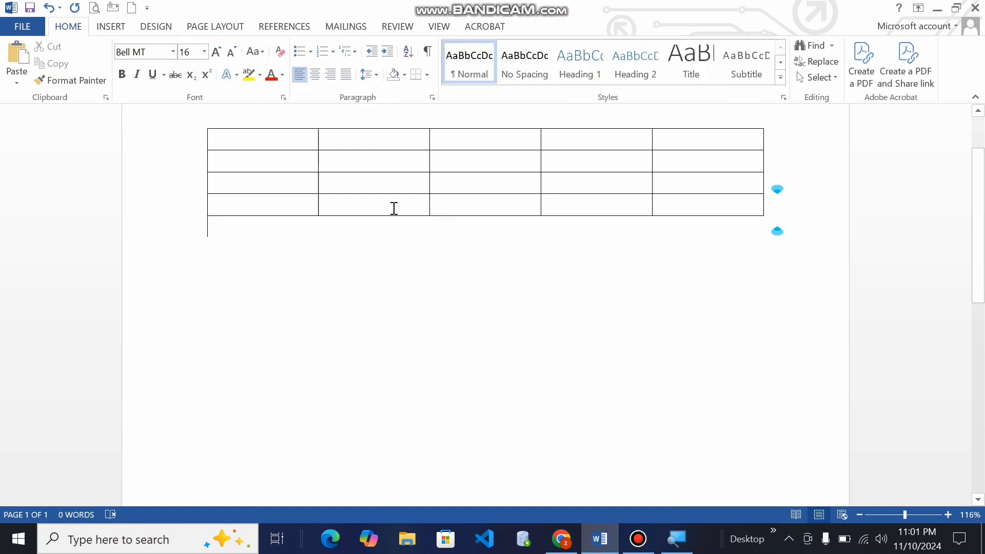
Label the first two header cells of the table S.No and Name.
left_click(298, 146)
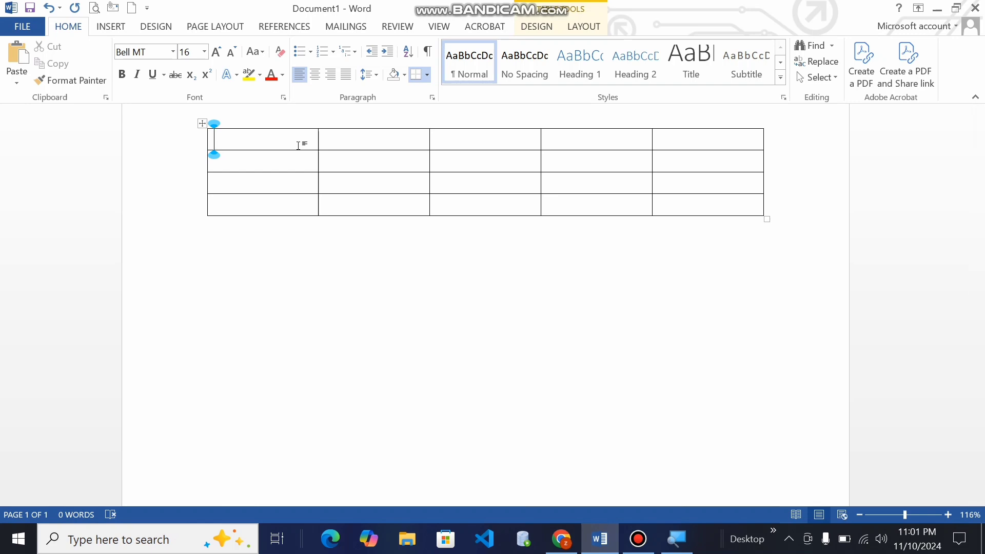
type("S")
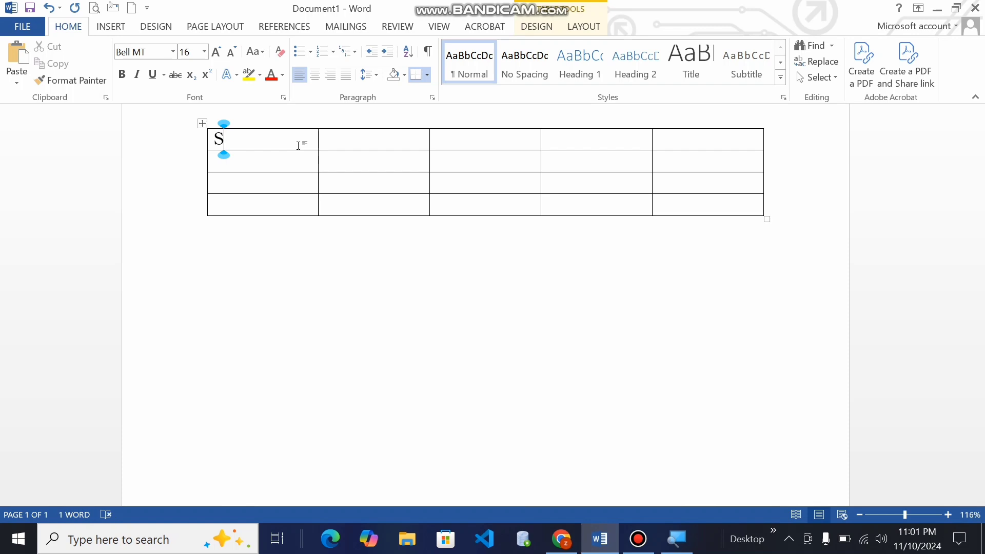
type(".NO")
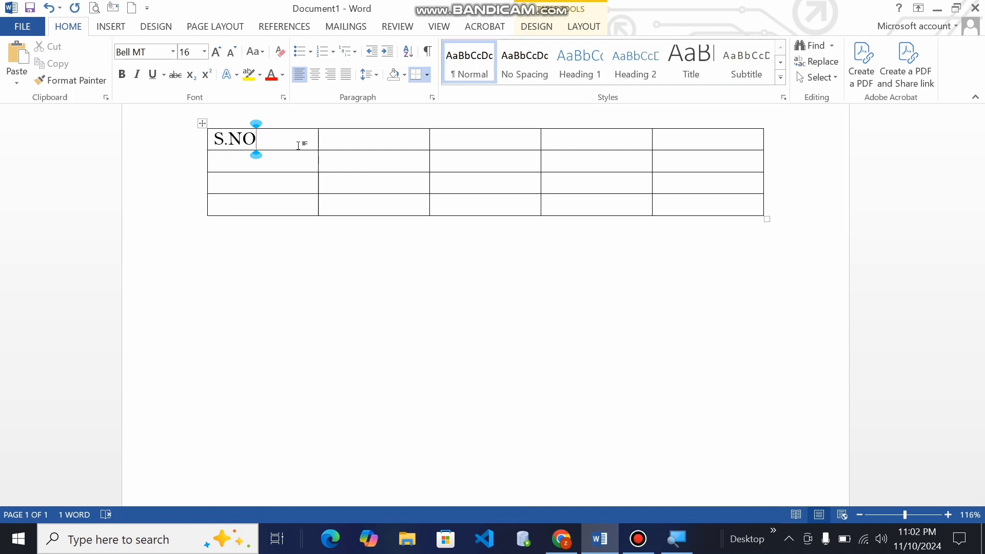
key("BackSpace")
type("o")
left_click(336, 146)
type("Name")
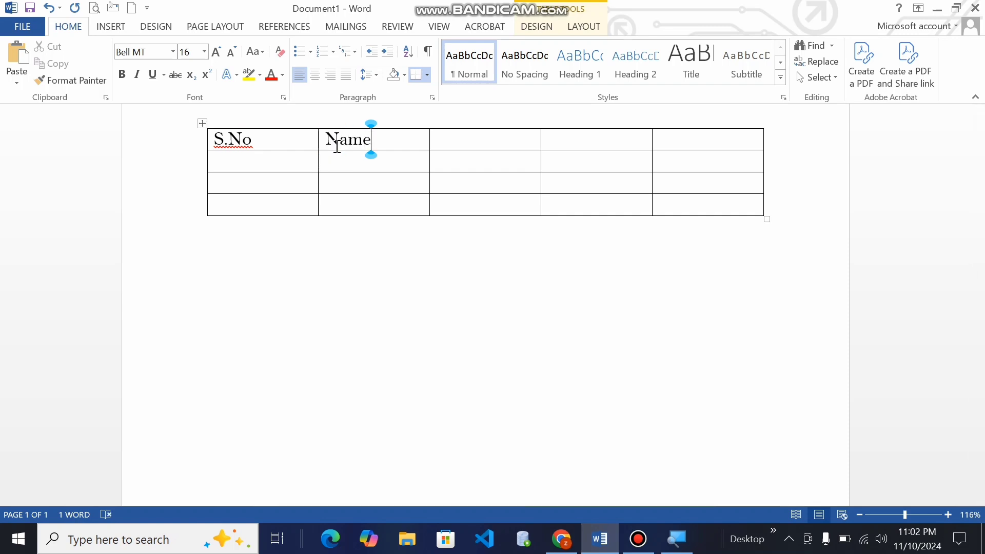
Label the remaining three header cells F/Name, Marks and Grade.
left_click(465, 148)
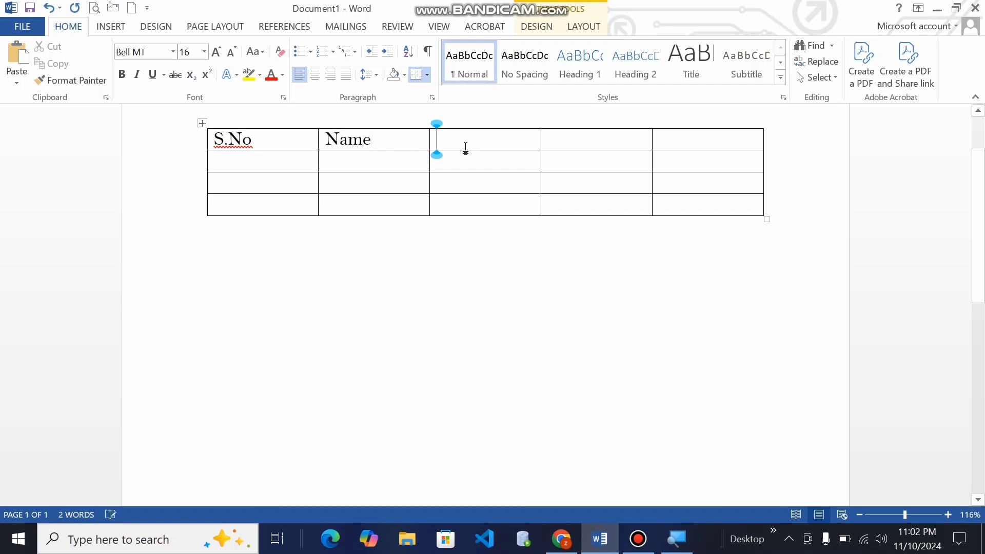
type("F/")
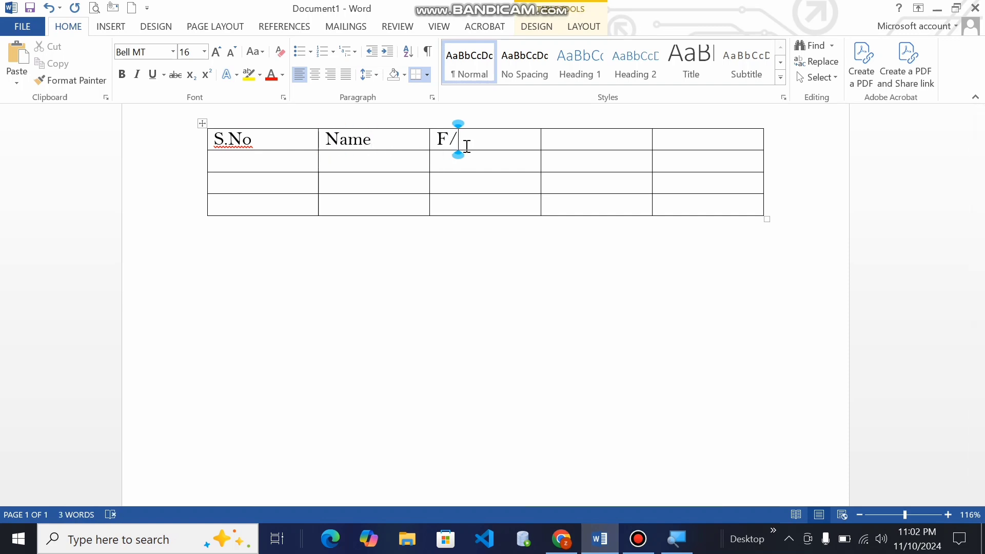
type("Name")
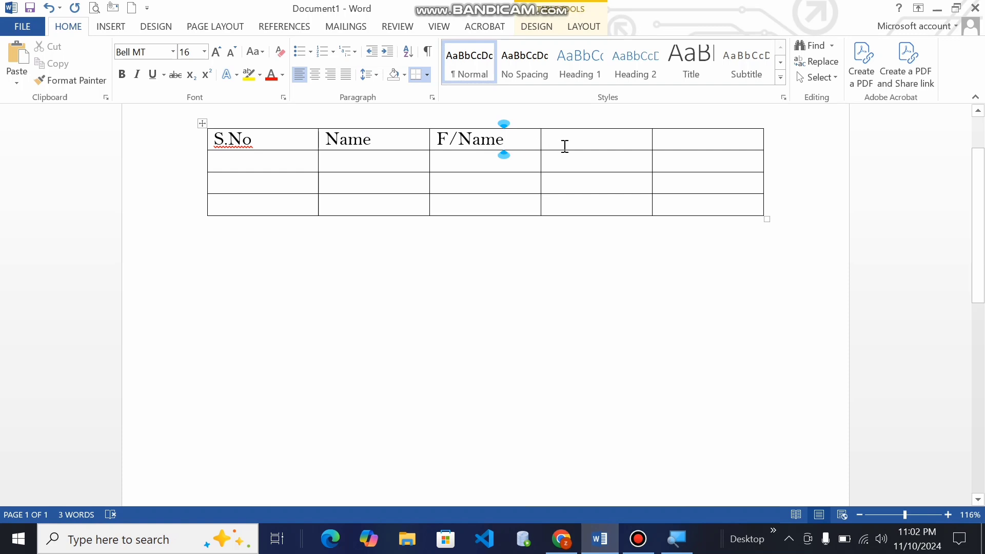
left_click(564, 146)
type("Marks")
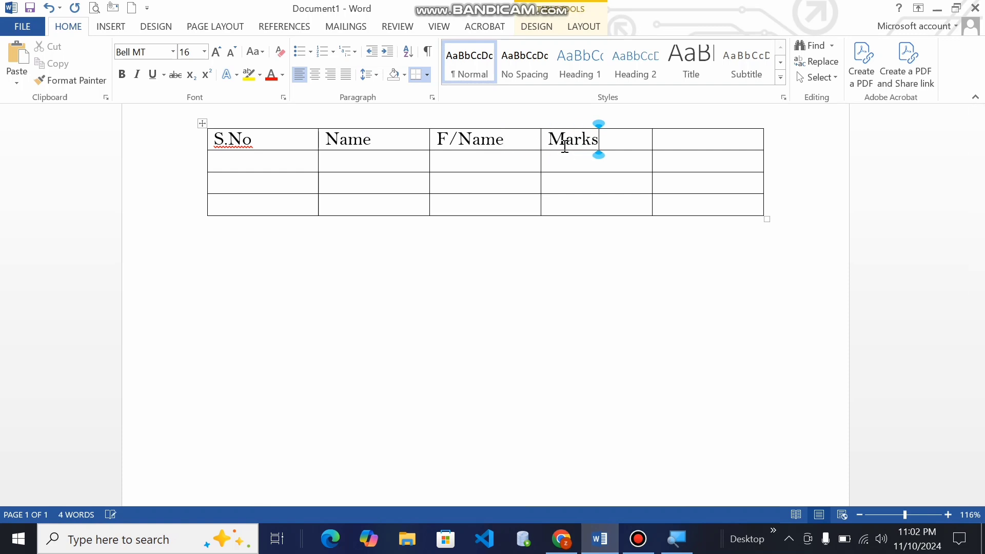
left_click(668, 148)
type("G")
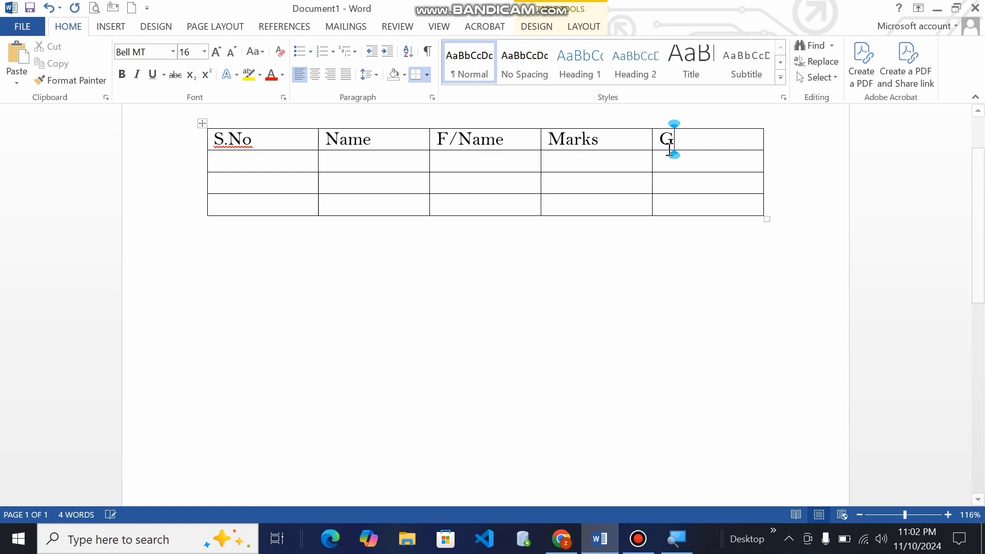
type("rade")
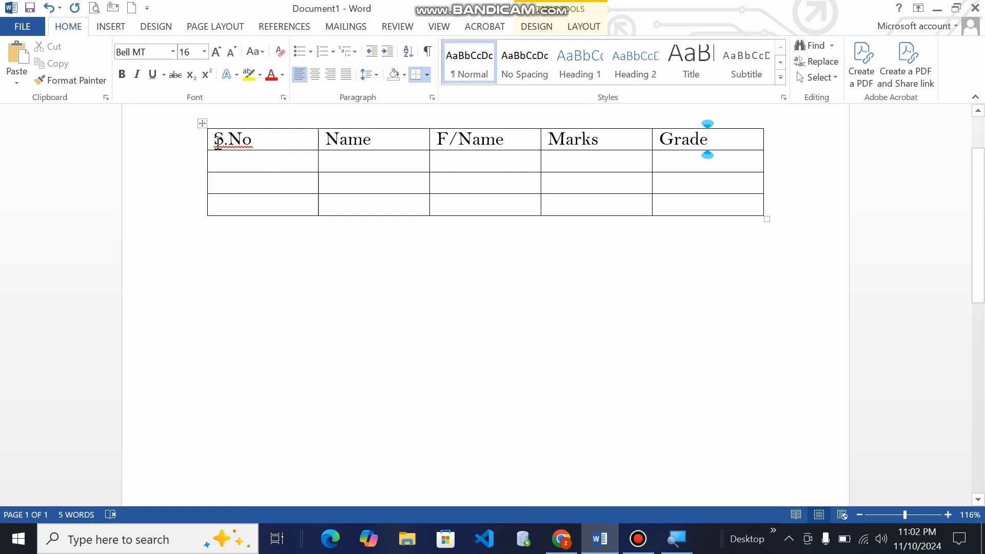
Shade the whole header row from S.No to Grade with a light blue theme color.
left_click_drag(214, 139, 691, 141)
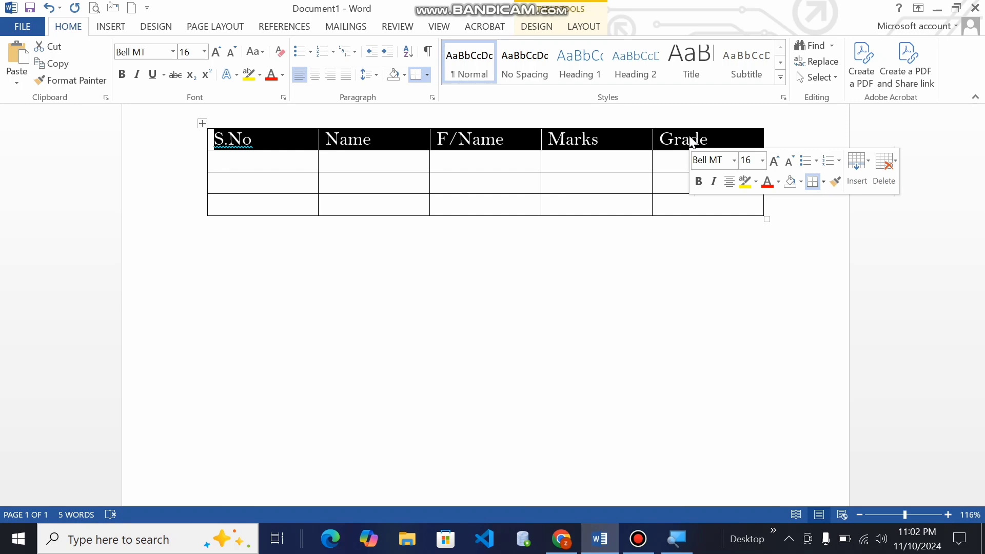
left_click(260, 76)
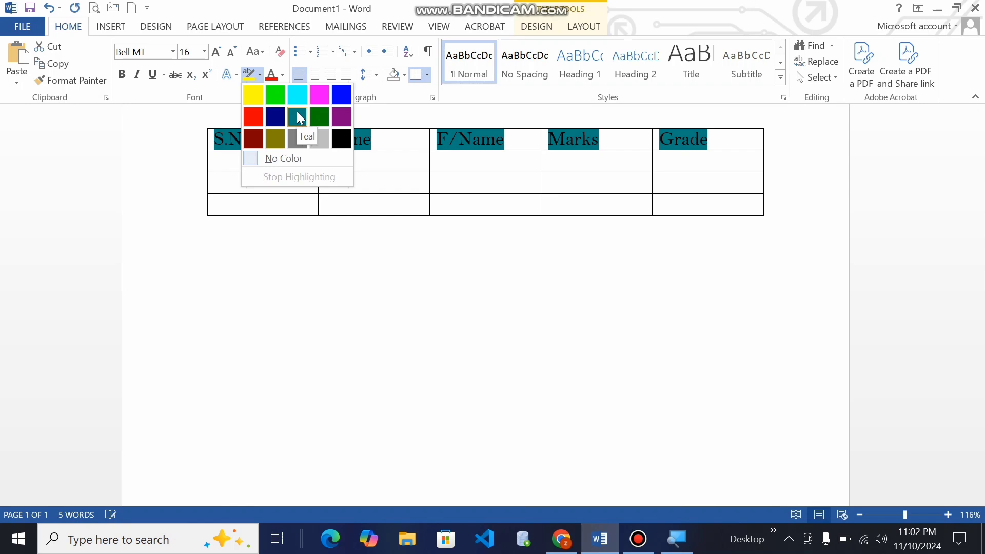
left_click(373, 114)
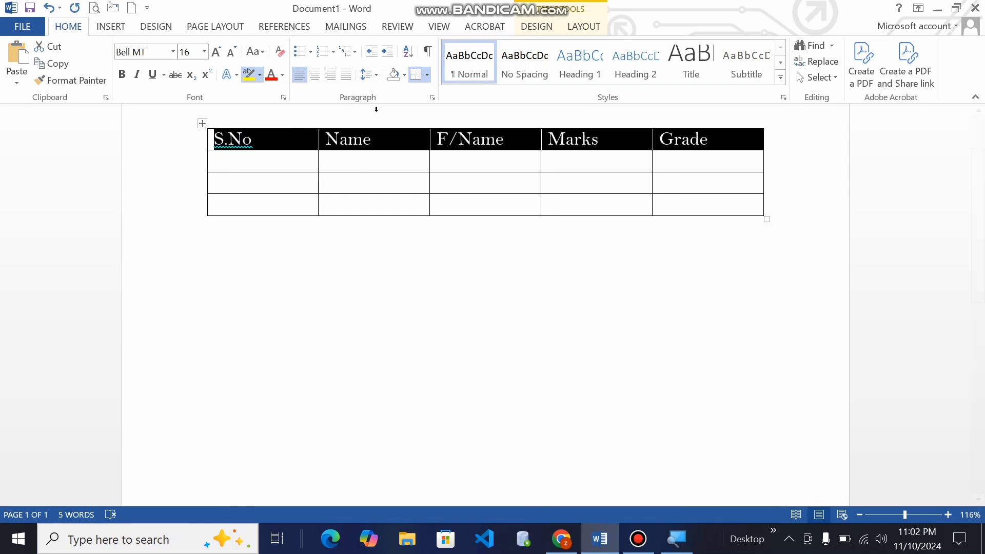
left_click(405, 76)
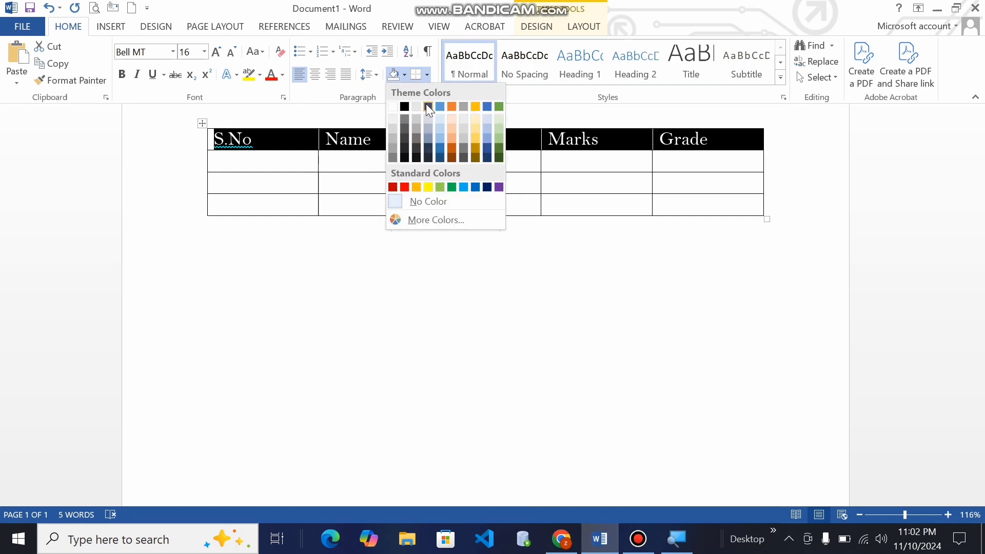
left_click(439, 139)
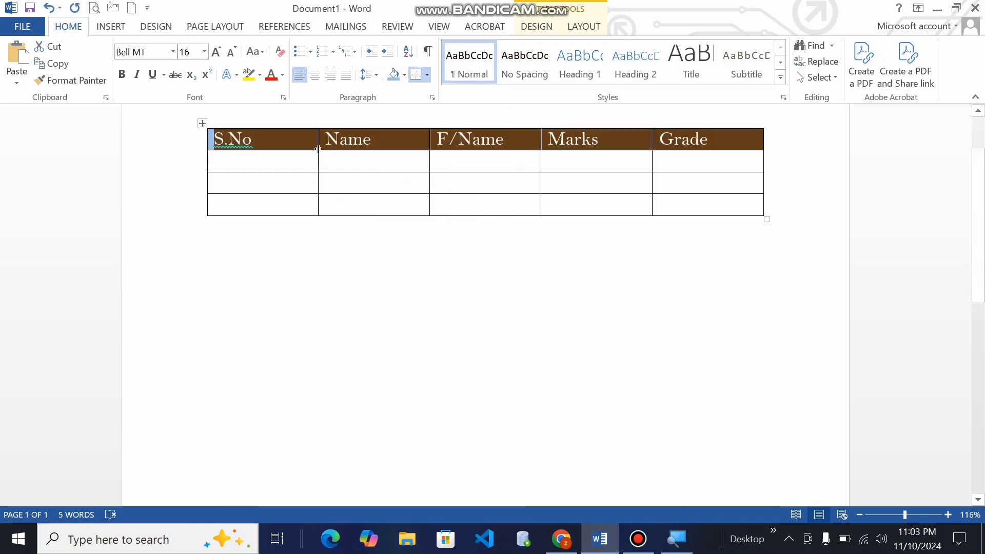
Center the header row text and make it bold.
left_click(316, 77)
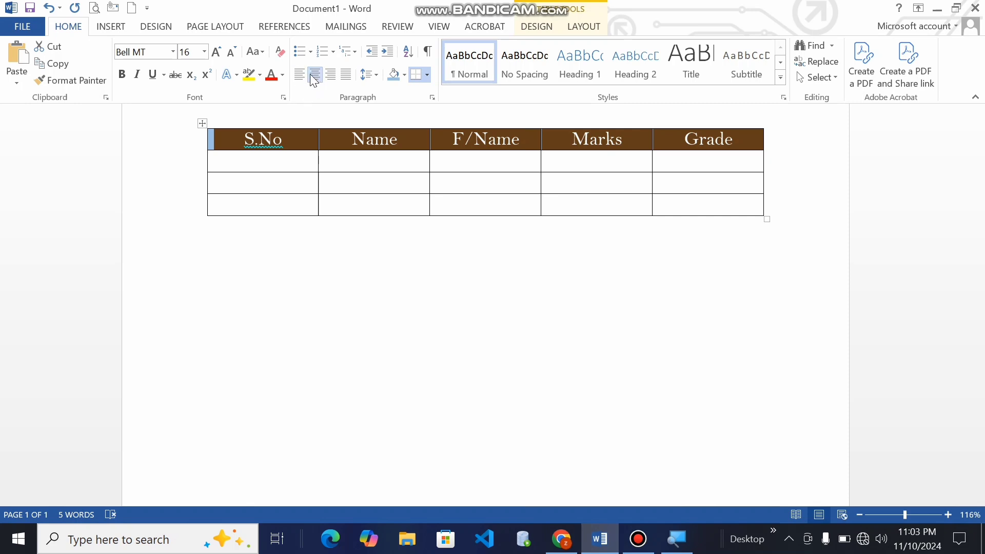
left_click(121, 76)
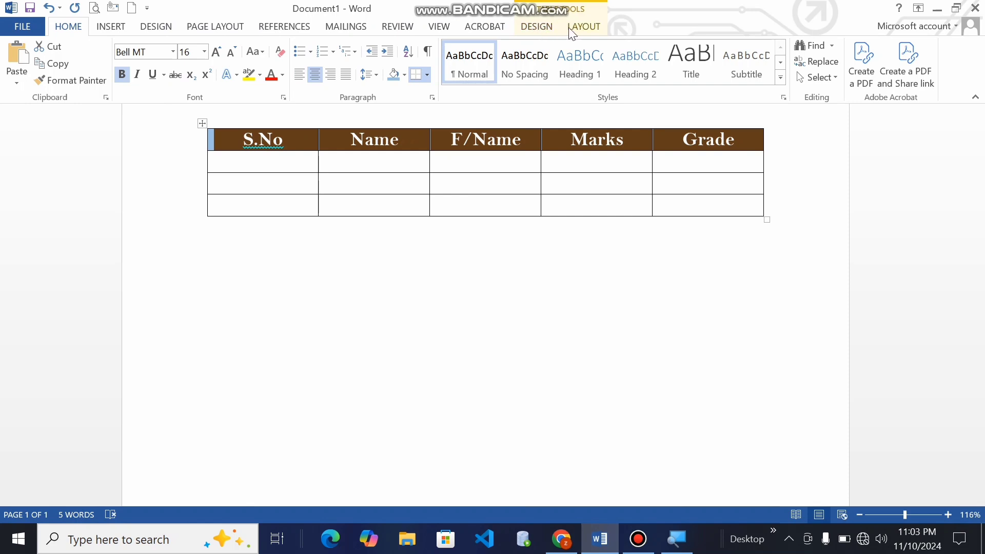
Number the three rows under S.No as 1, 2 and 3.
left_click(287, 162)
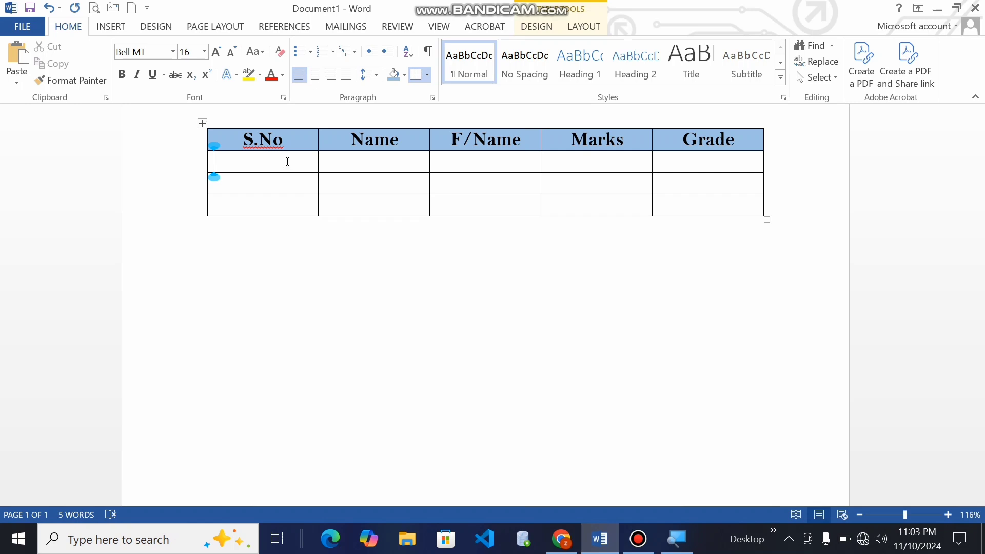
type("12")
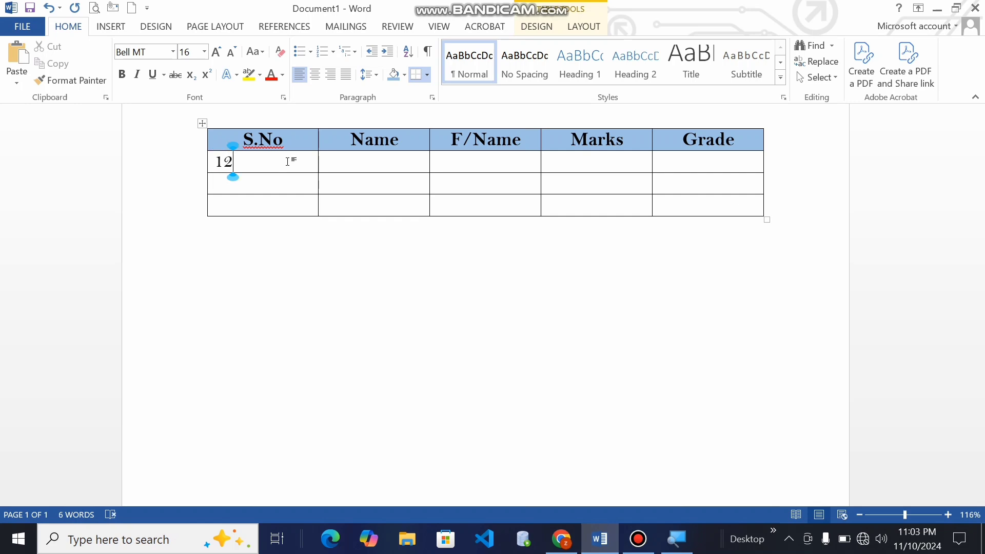
key("BackSpace")
type("2")
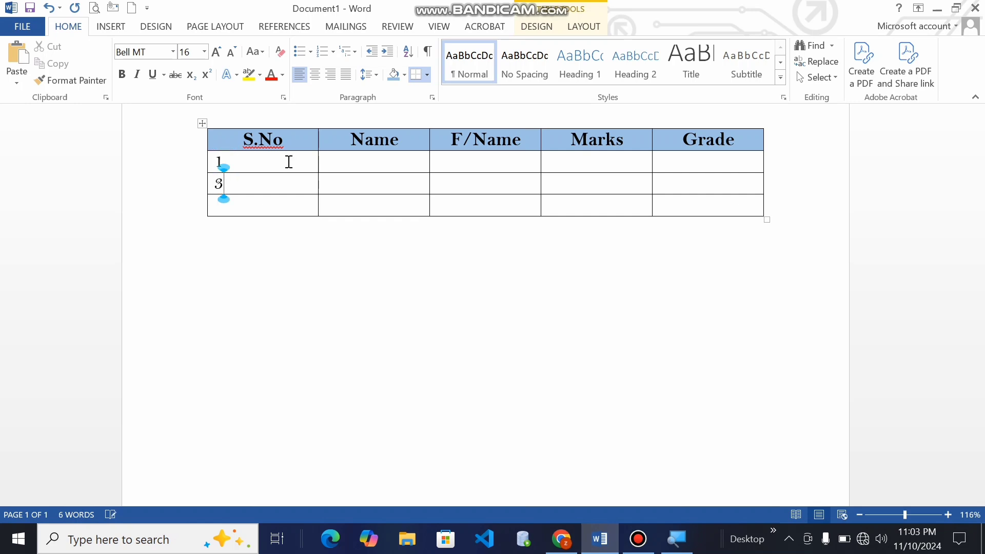
type("3")
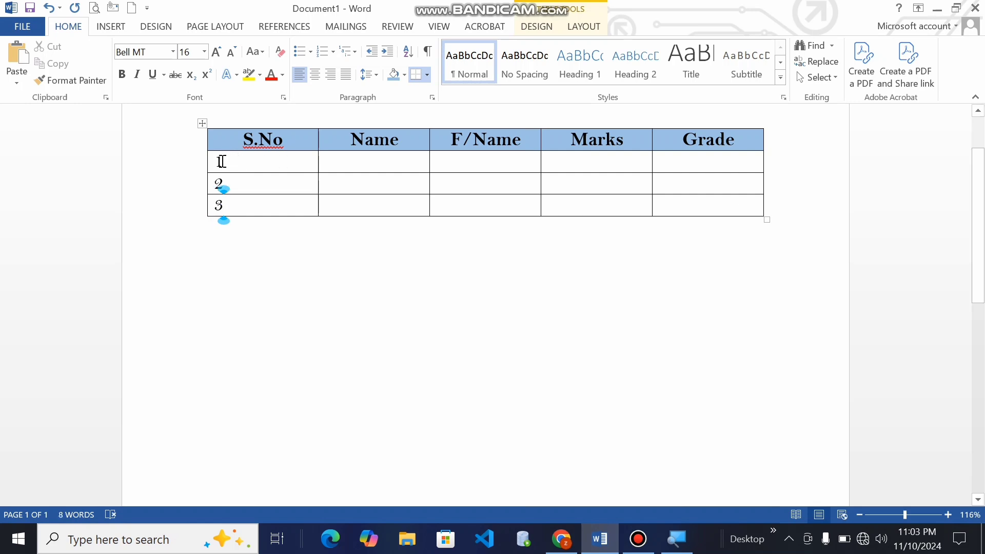
Undo the numbers entered in the S.No column.
key("ctrl+z")
key("ctrl+z")
key("ctrl+z")
key("ctrl+z")
key("ctrl+z")
key("ctrl+z")
key("ctrl+z")
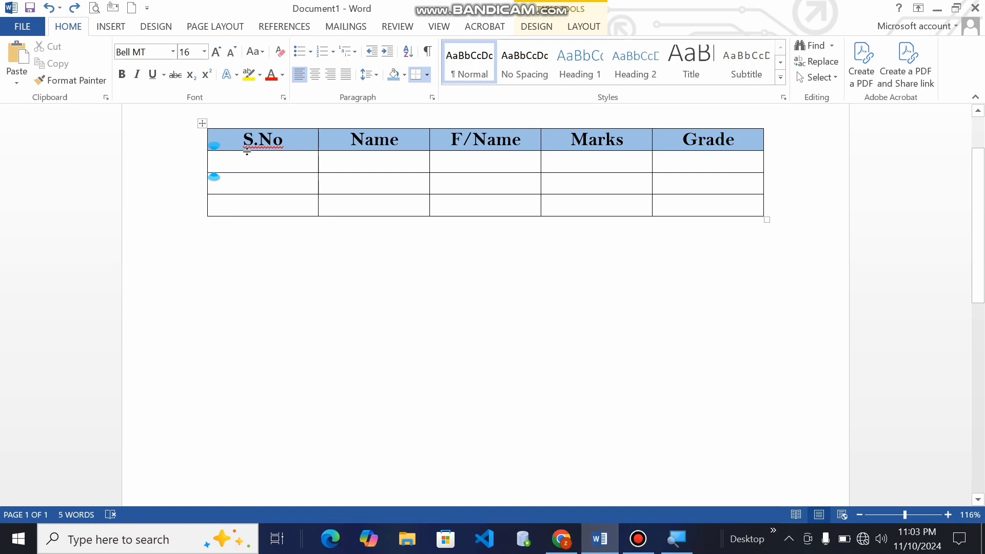
Enter 1 and 2 in the first two S.No rows and give them the Normal style with the Calibri body font.
left_click(472, 76)
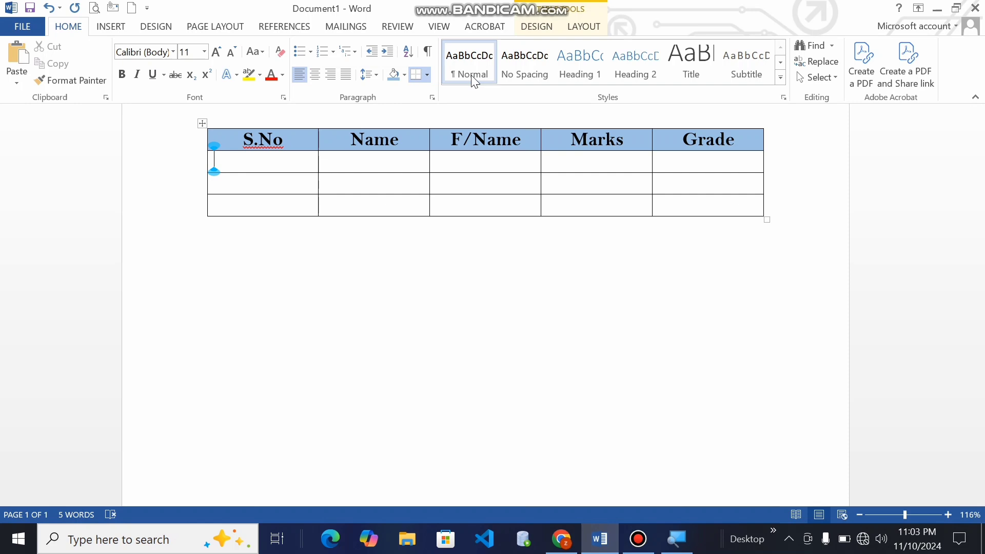
type("1")
key("Down")
type("2")
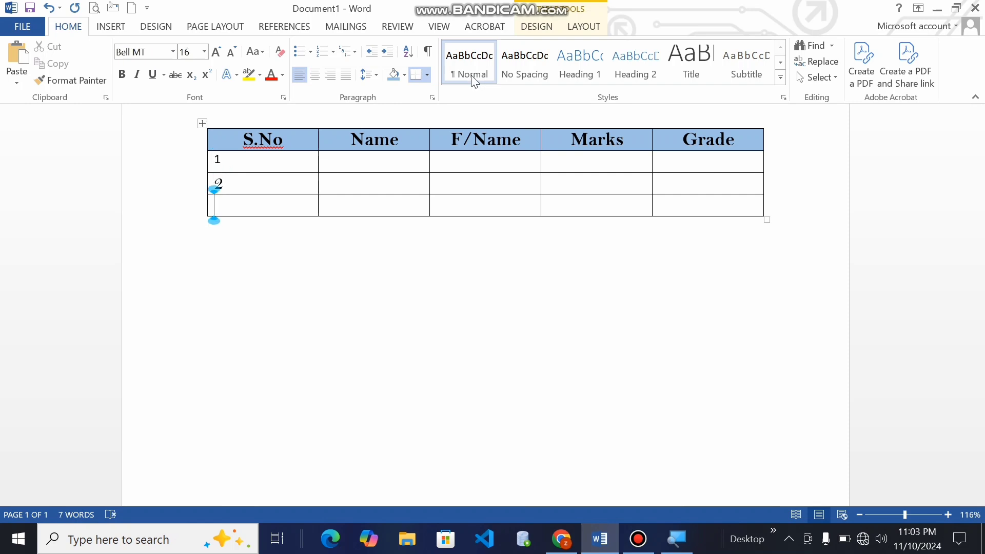
key("Up")
left_click(474, 82)
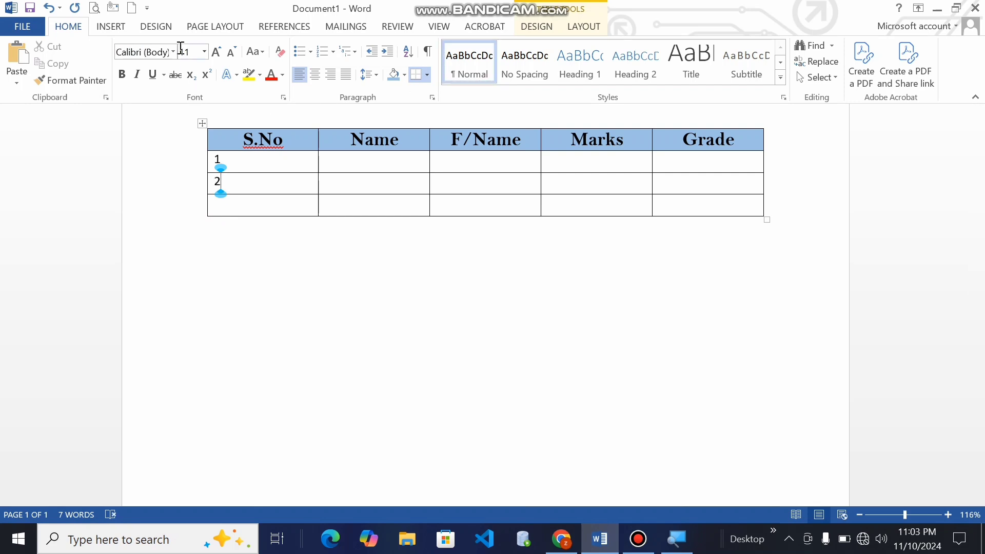
left_click(172, 52)
left_click(174, 104)
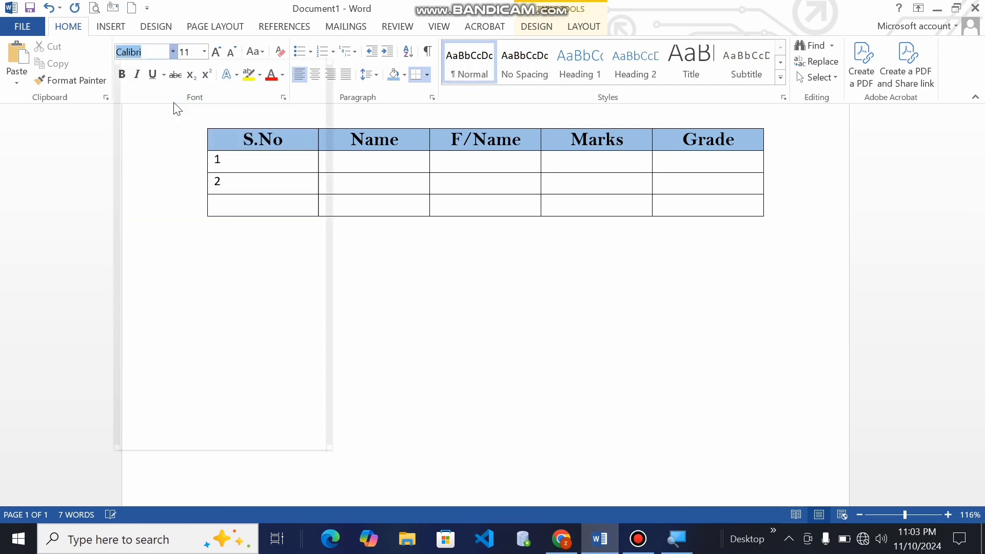
Enter 3 in the third S.No row in Calibri and apply the Normal style to it.
key("Down")
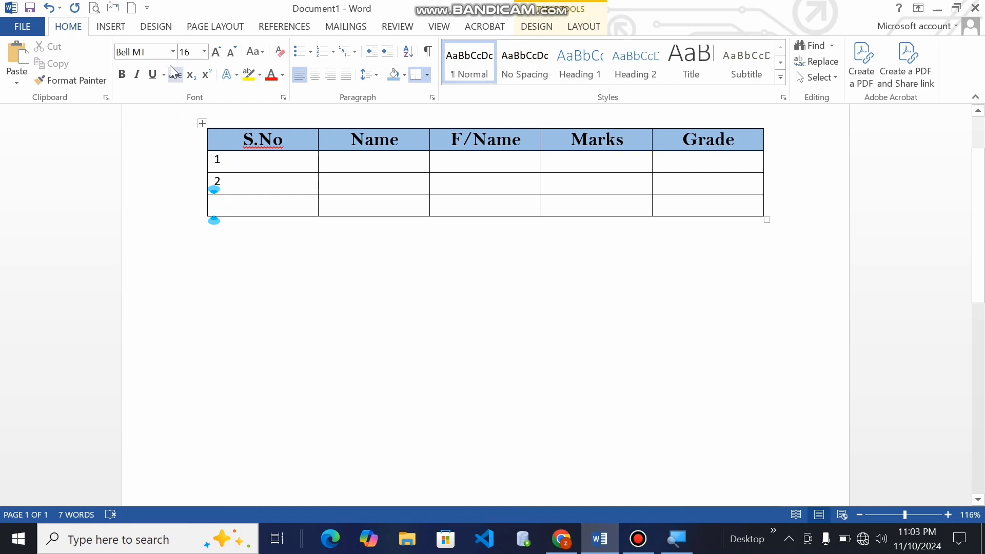
left_click(173, 51)
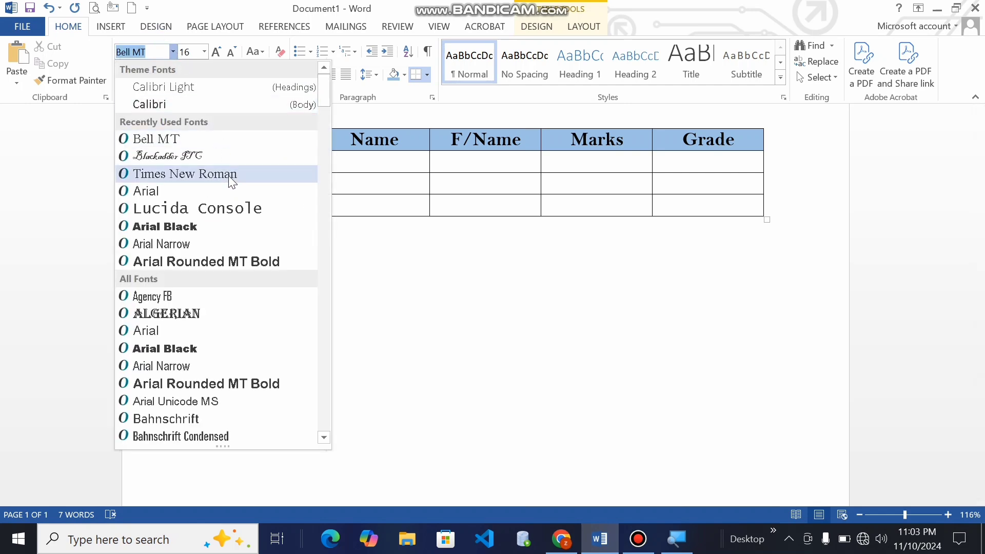
left_click(214, 107)
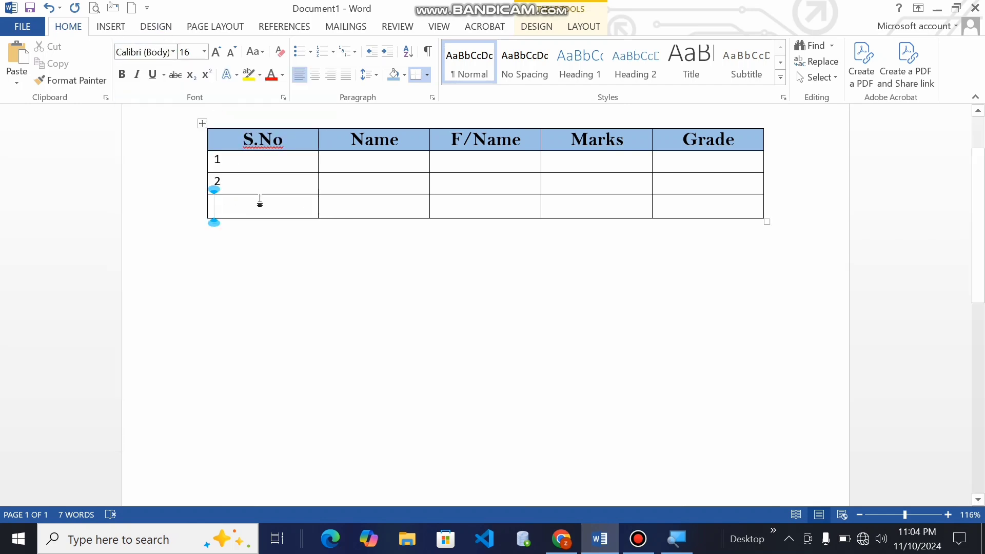
type("3")
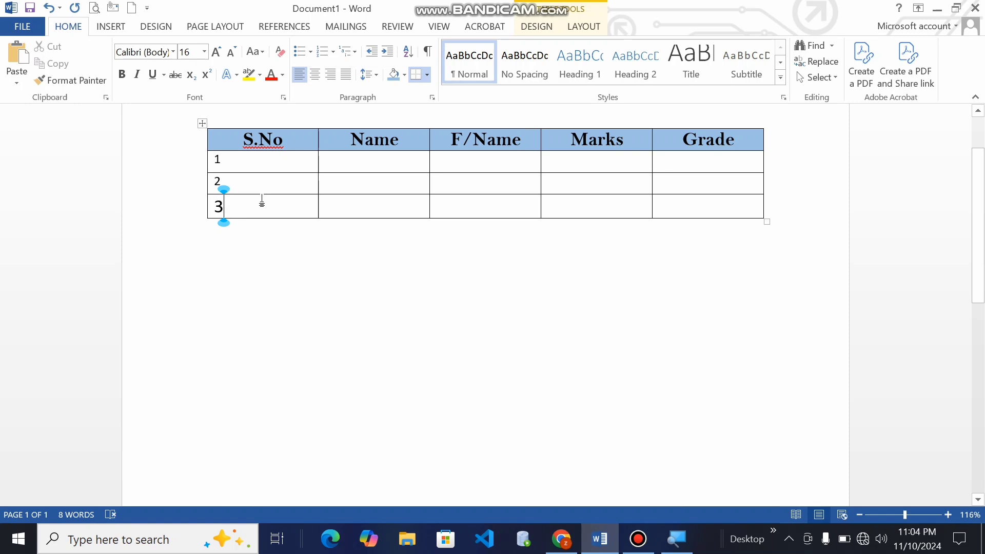
left_click(234, 51)
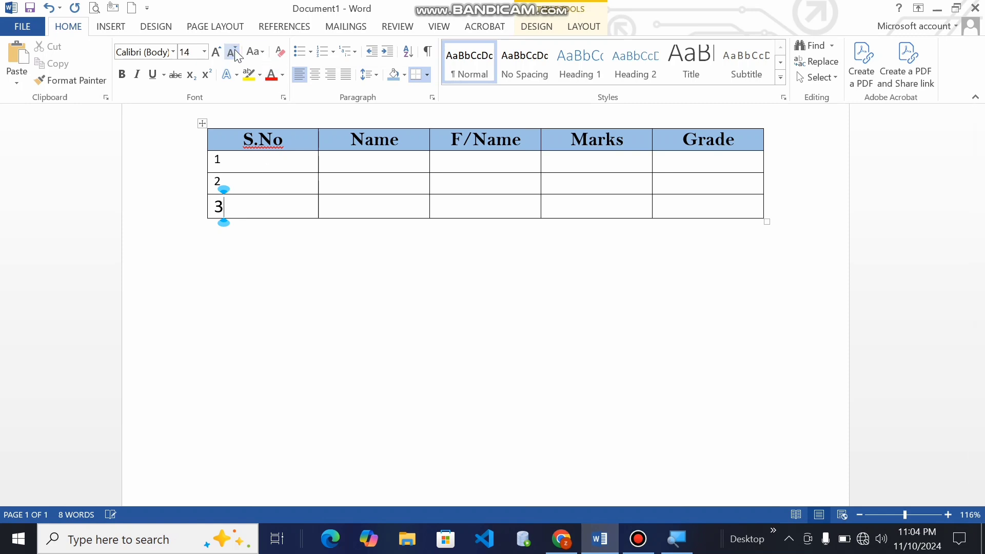
double_click(234, 51)
double_click(253, 211)
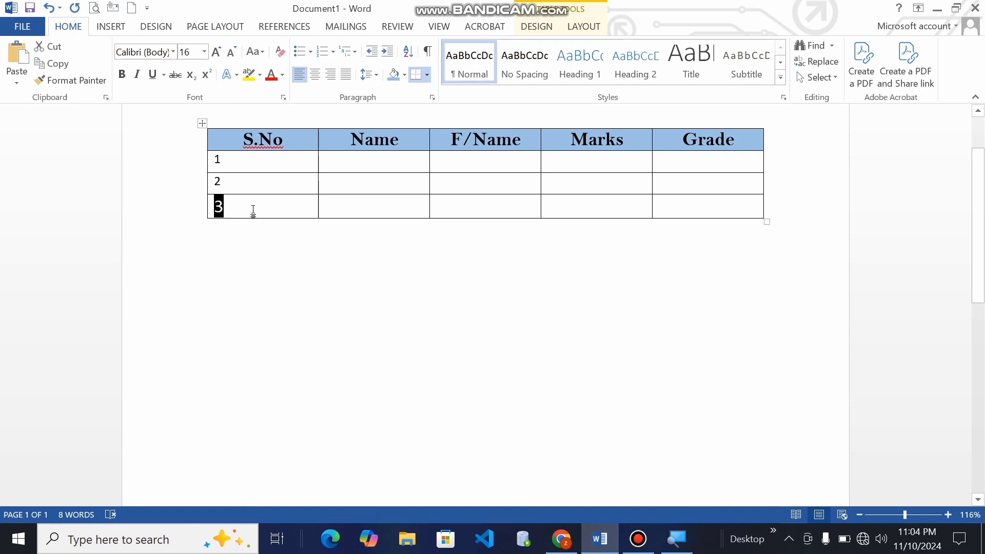
left_click(475, 79)
Apply the Normal style to the entire table.
left_click(347, 162)
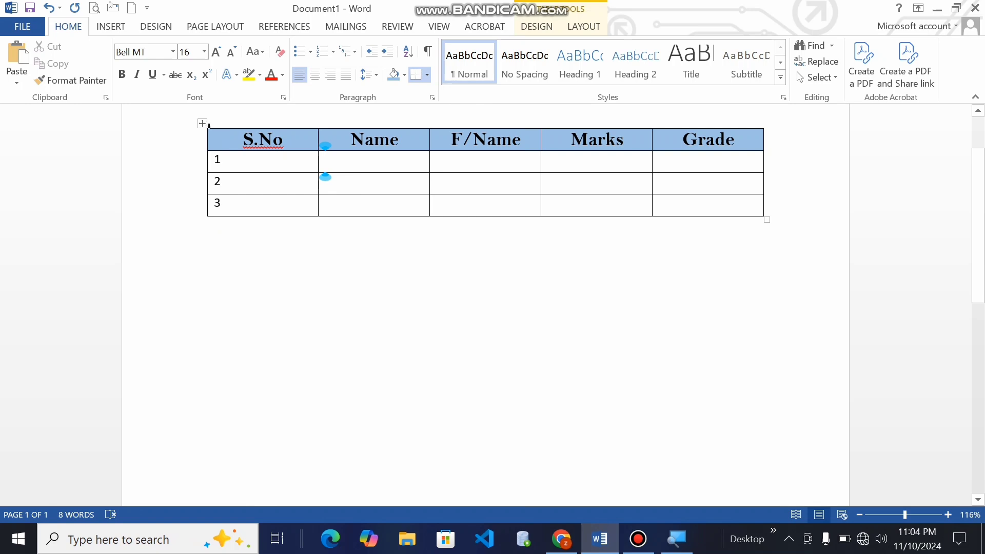
left_click(173, 51)
left_click(172, 52)
left_click(202, 125)
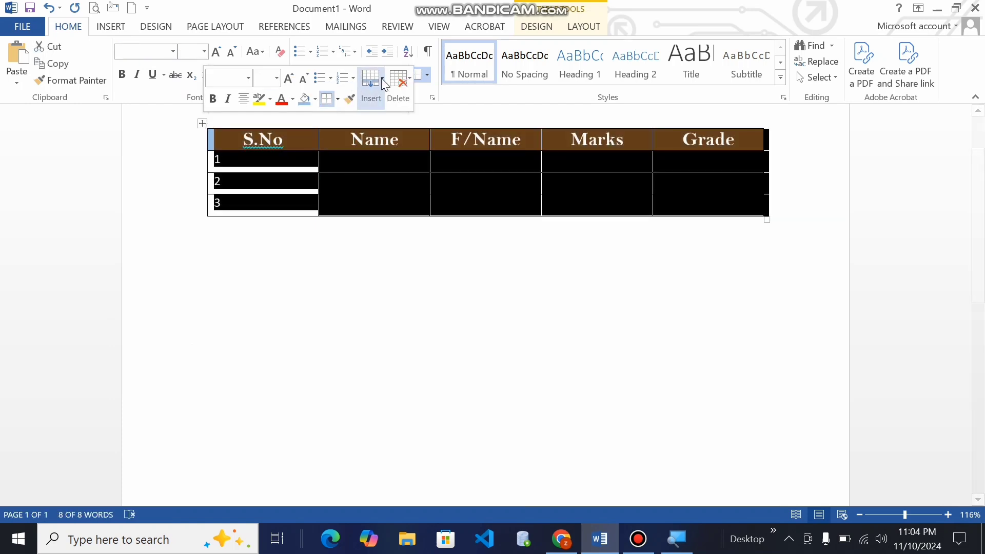
left_click(460, 73)
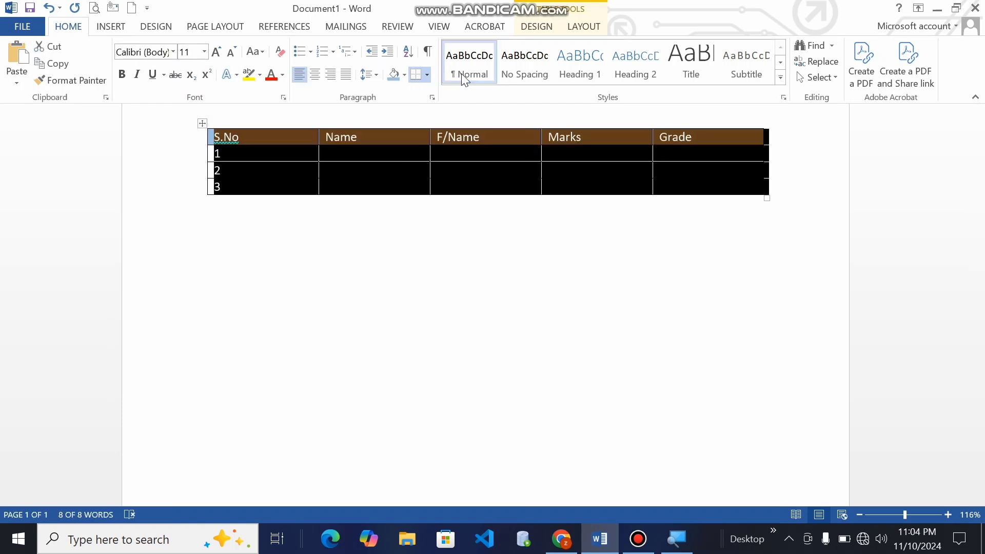
left_click(471, 268)
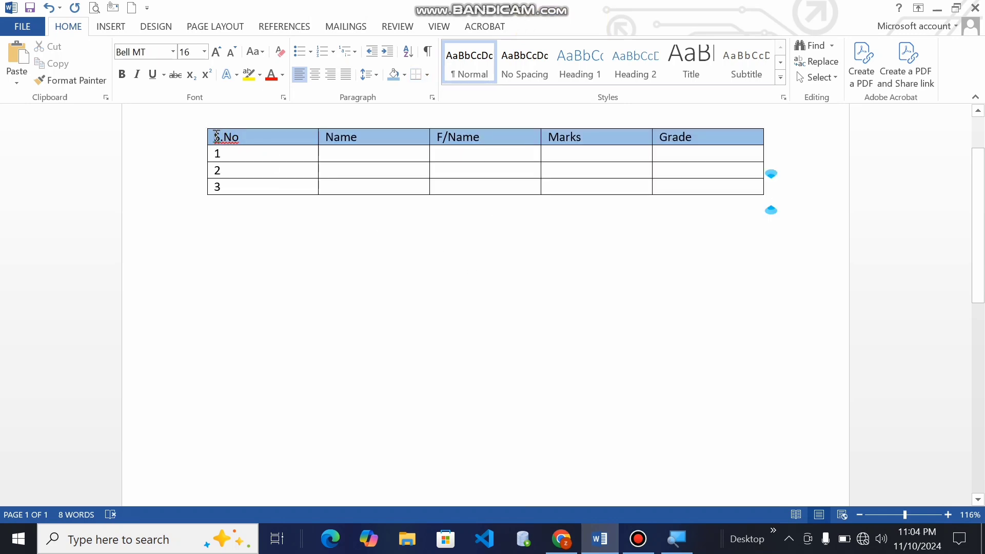
Format the header row from S.No to Grade as Bell MT, size 14, bold and centered.
left_click_drag(213, 134, 689, 145)
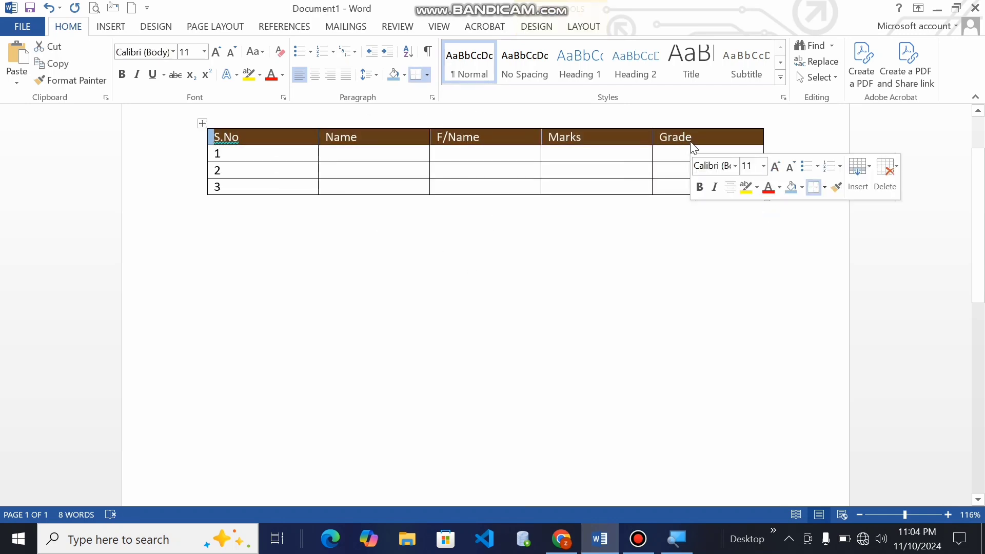
left_click(173, 52)
left_click(179, 139)
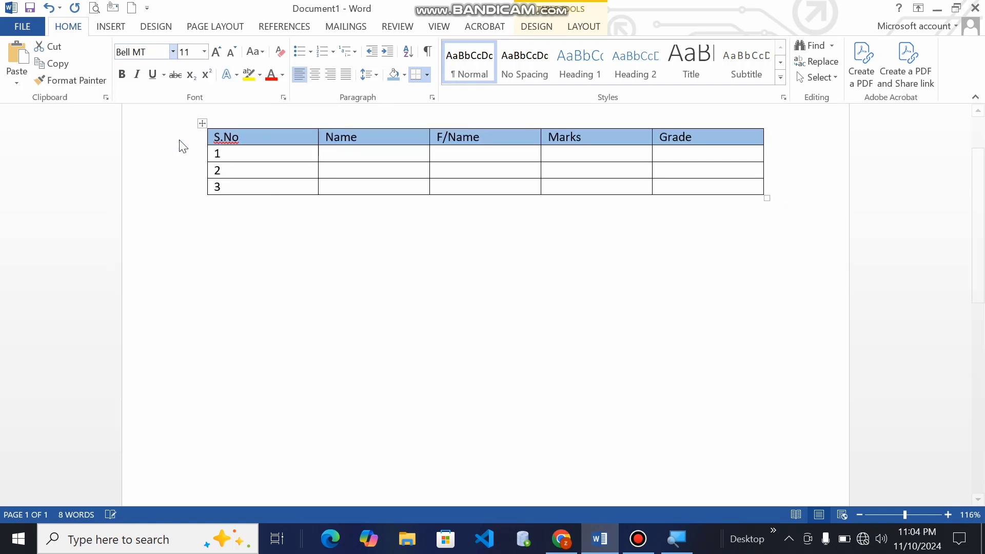
left_click(223, 55)
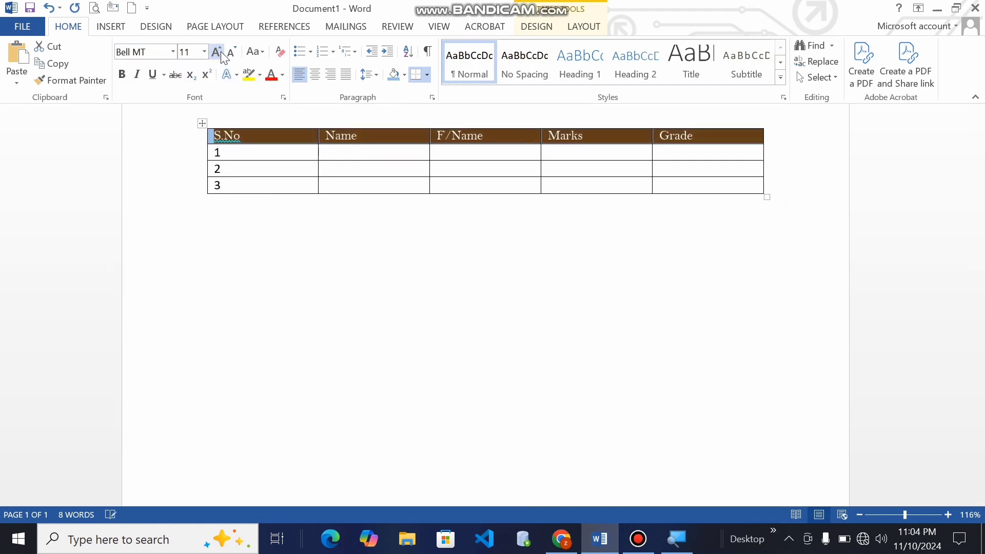
left_click(223, 56)
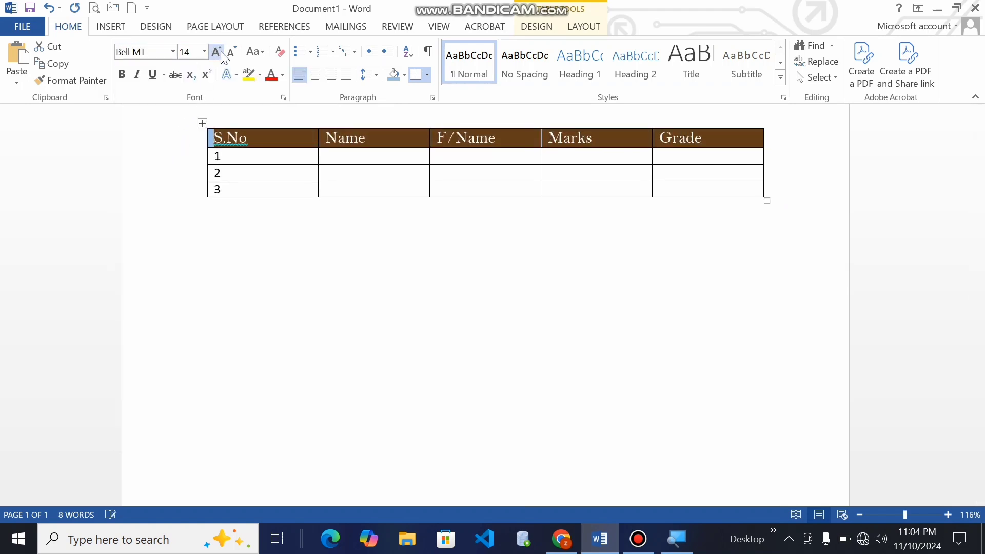
left_click(123, 75)
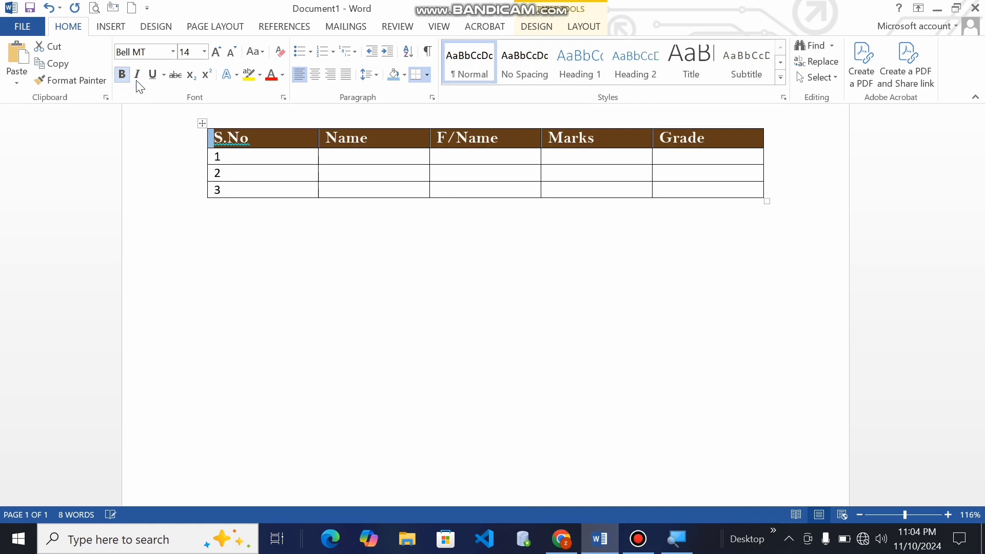
left_click(315, 75)
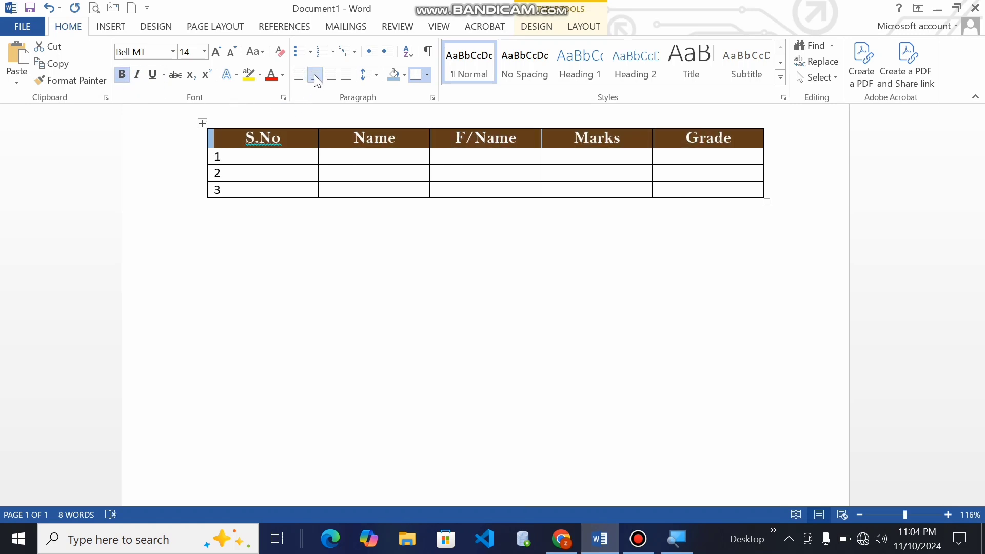
Fill the three rows of the Name column with the students' first names.
left_click(348, 161)
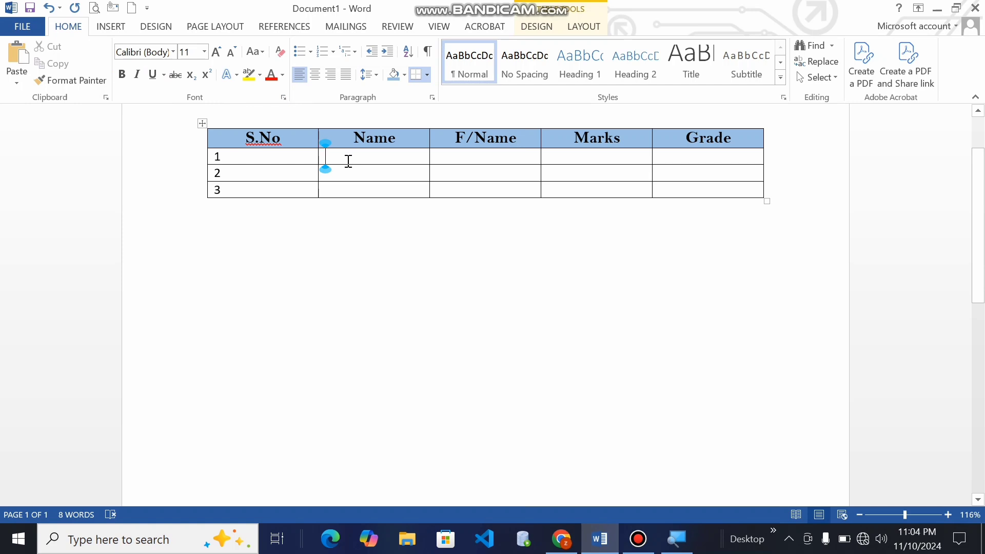
type("N")
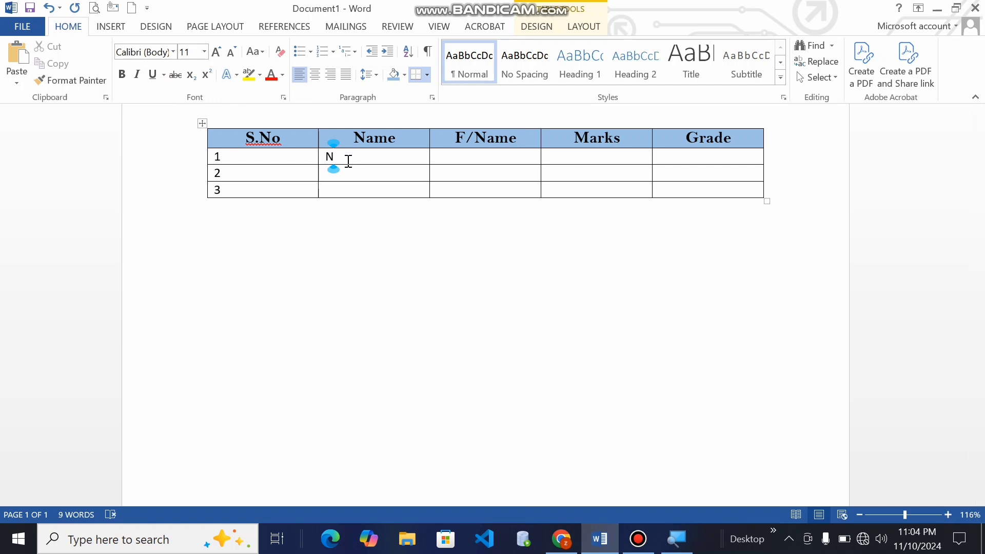
key("BackSpace")
type("Musahaf")
key("Down")
type("Sajad")
key("Down")
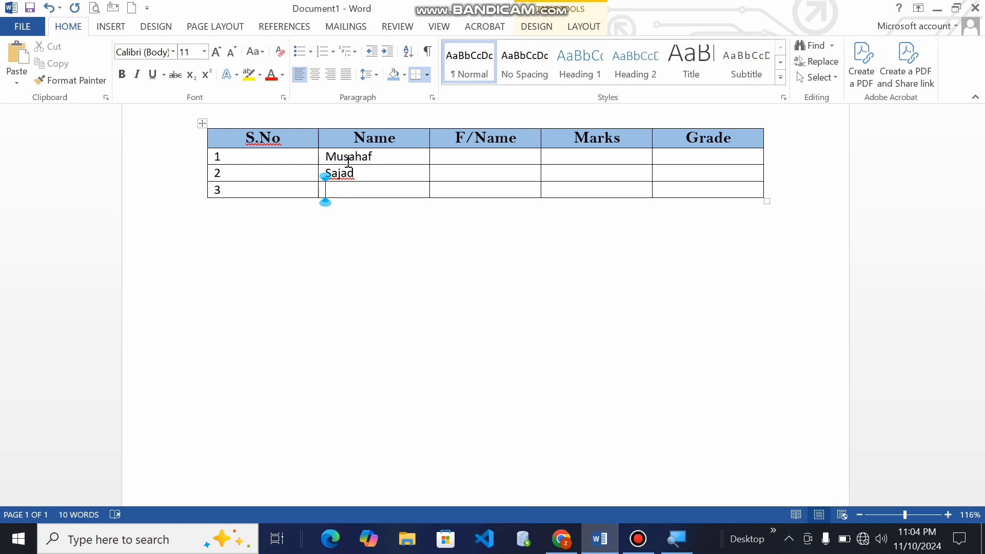
type("Naveed")
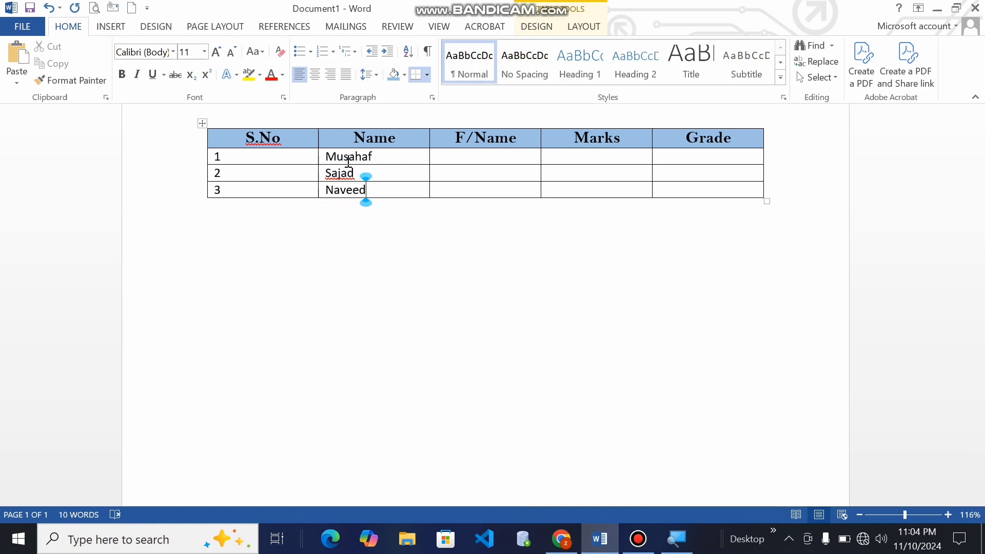
Fill the three rows of the F/Name column with the fathers' names.
left_click(463, 160)
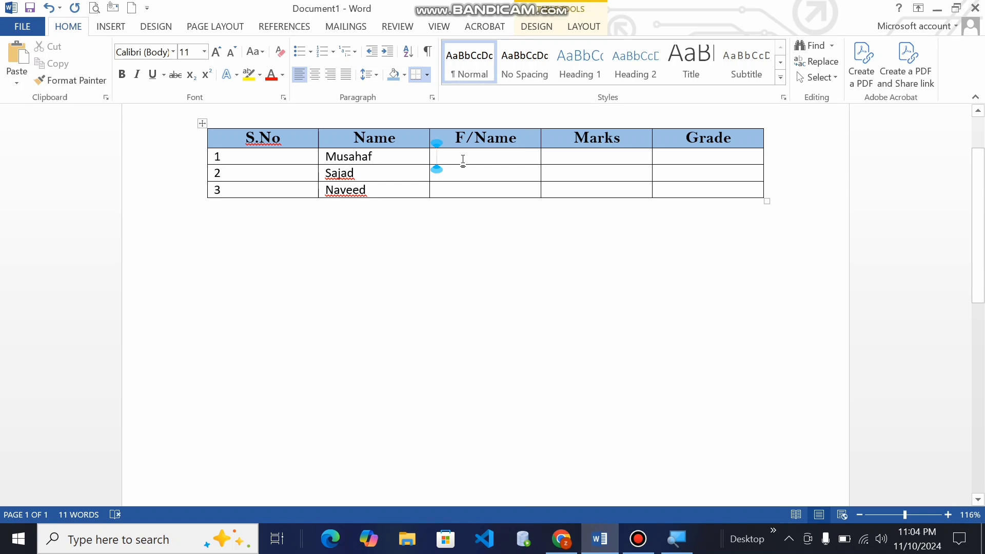
type("Murtaza ")
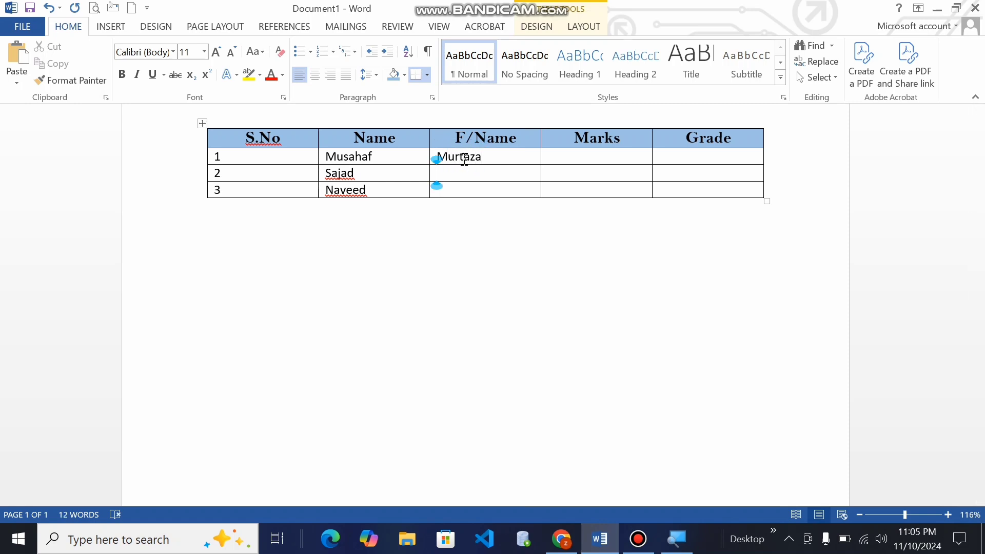
type("Rahman")
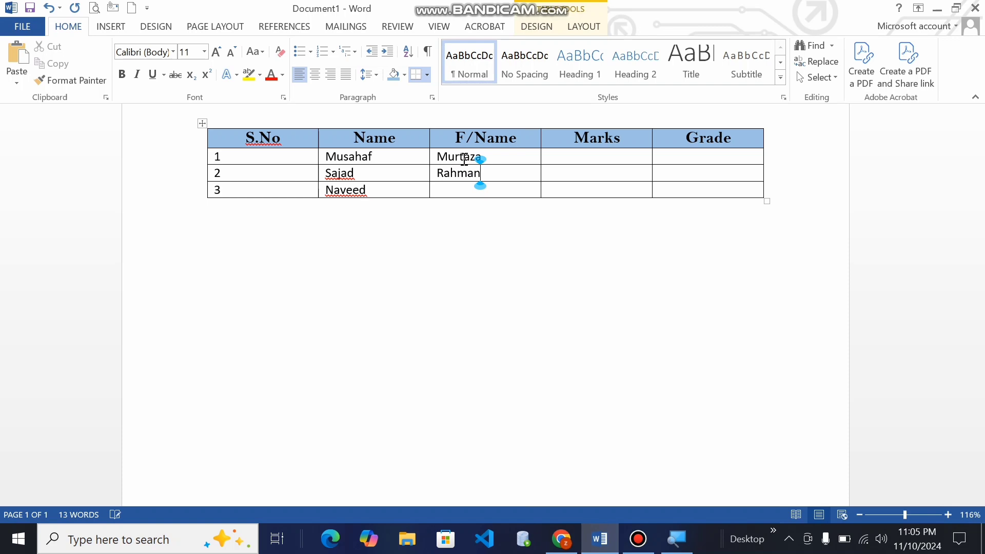
key("Down")
type("Razaq")
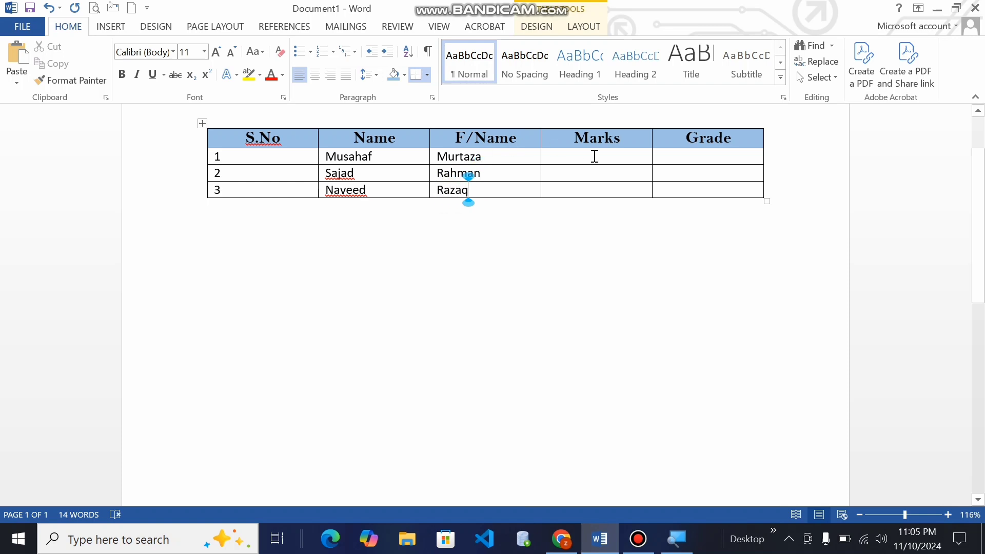
Enter the marks 908, 909 and 904 in the three rows of the Marks column.
left_click(630, 154)
type("908")
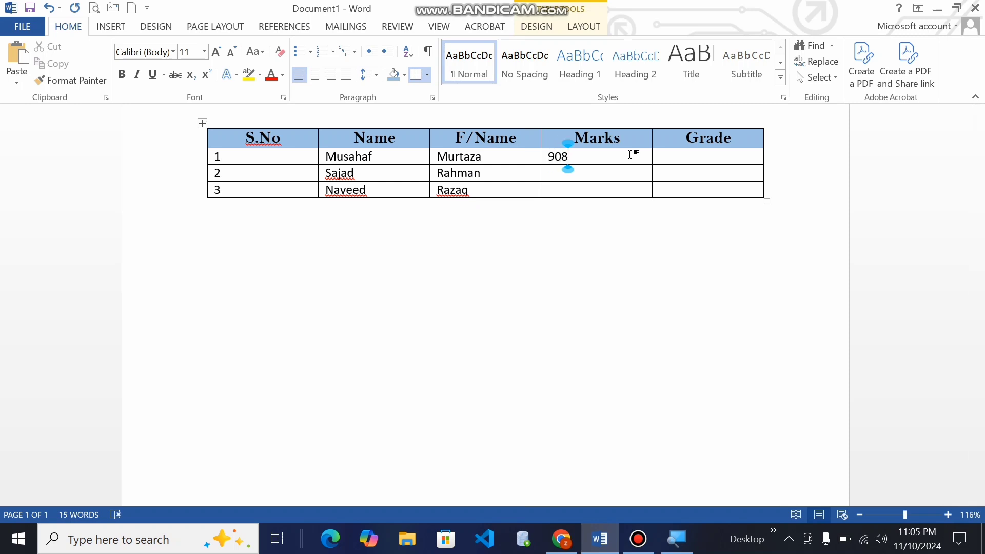
key("Down")
type("909")
key("Down")
type("90")
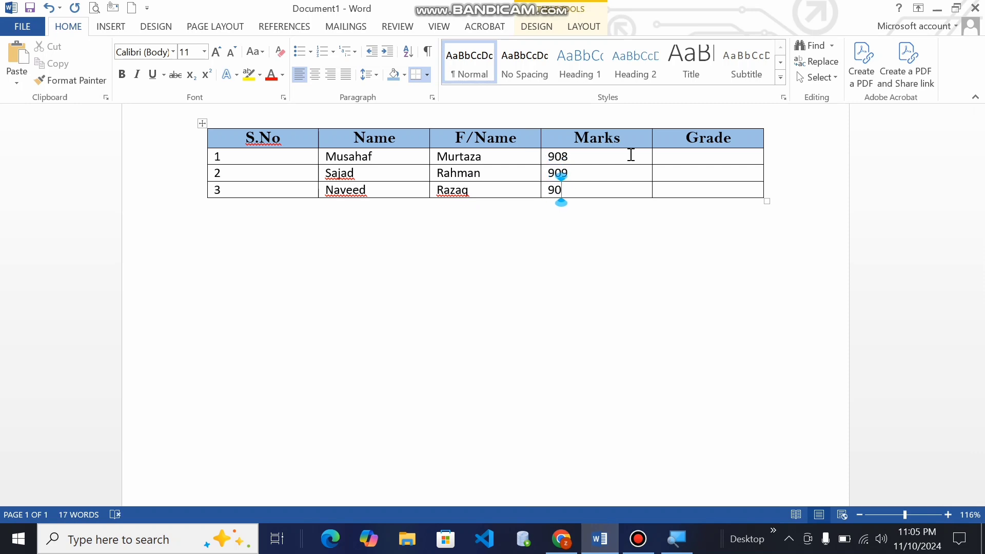
type("4")
Enter grade A in all three rows of the Grade column.
left_click(713, 156)
type("A")
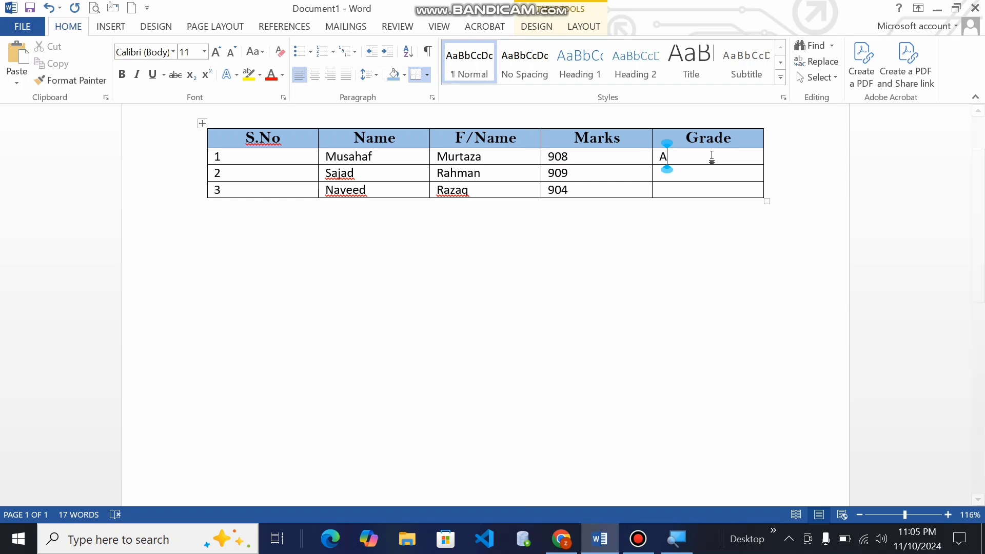
key("Down")
type("A")
key("Down")
type("A")
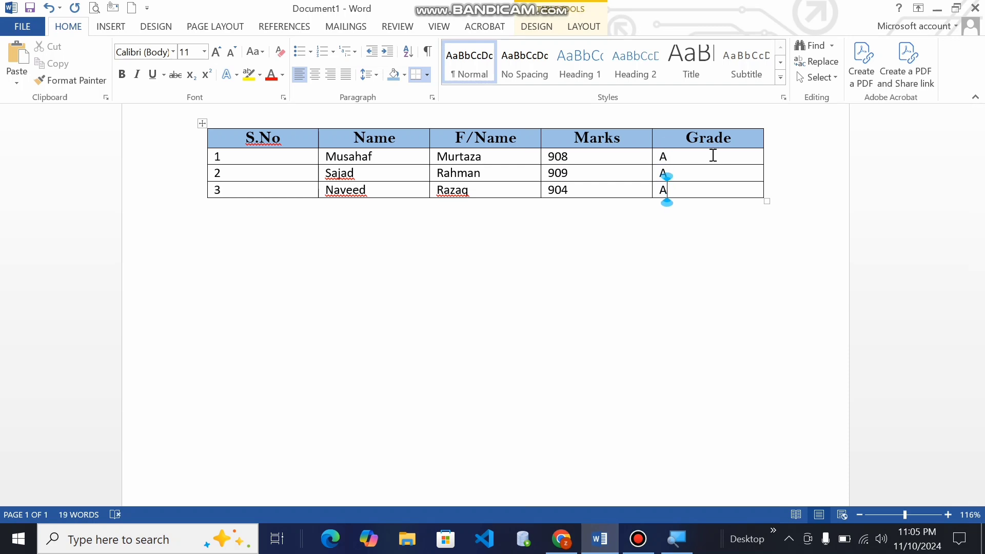
Center the text of the three student rows below the header across all columns.
left_click(561, 321)
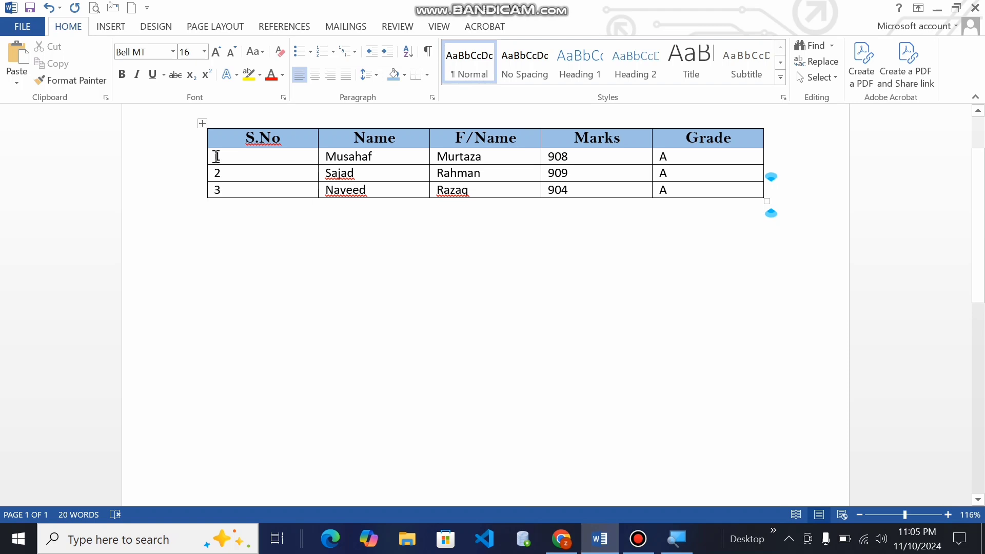
left_click_drag(217, 156, 704, 181)
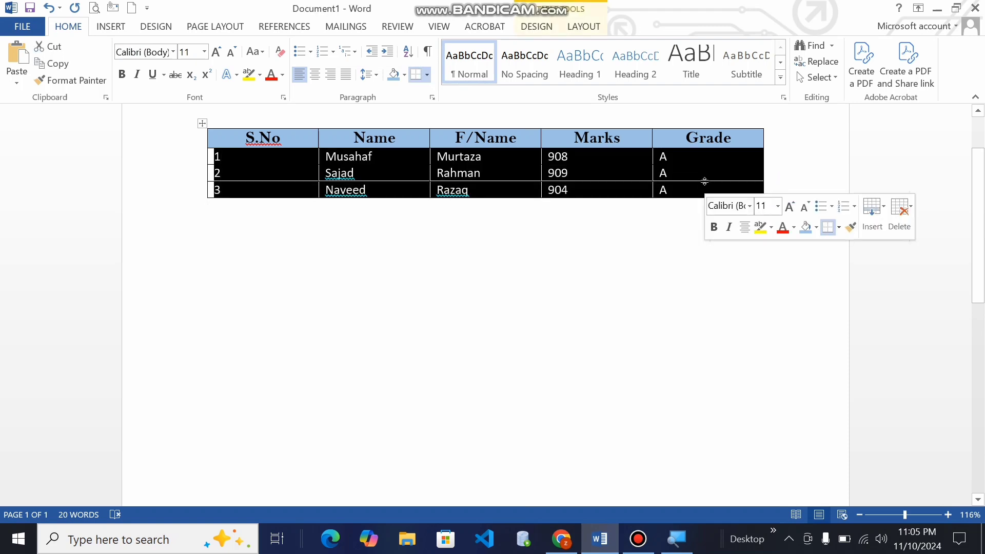
left_click(317, 81)
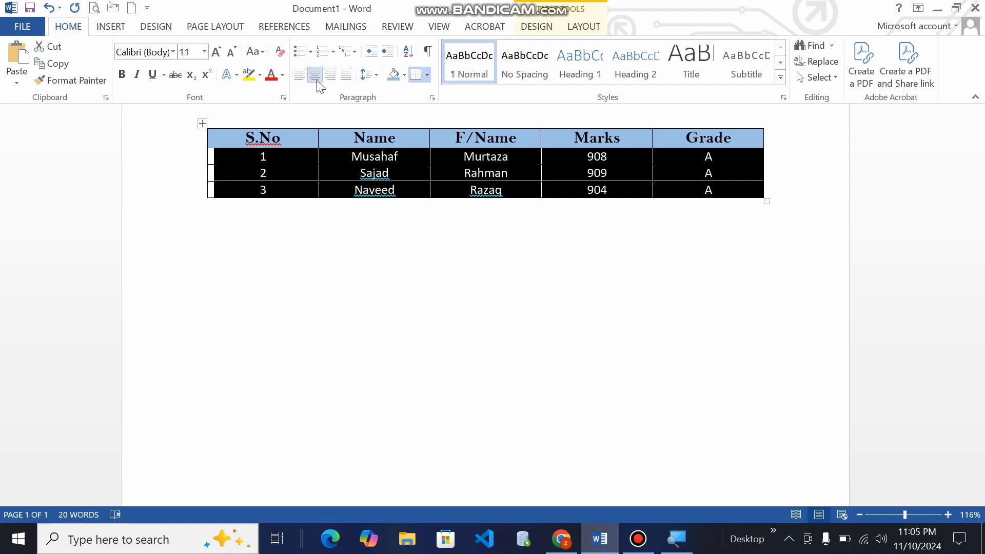
left_click(400, 247)
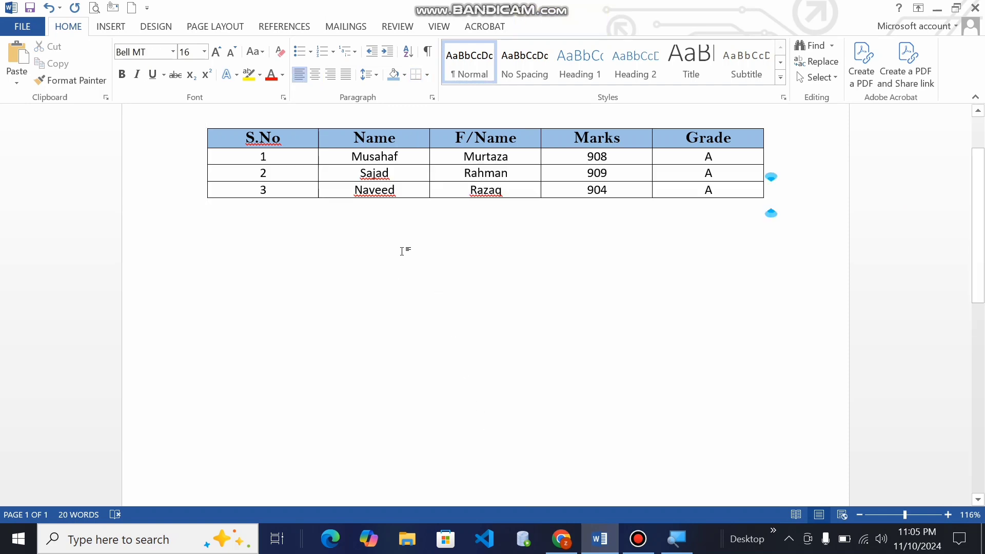
left_click(244, 155)
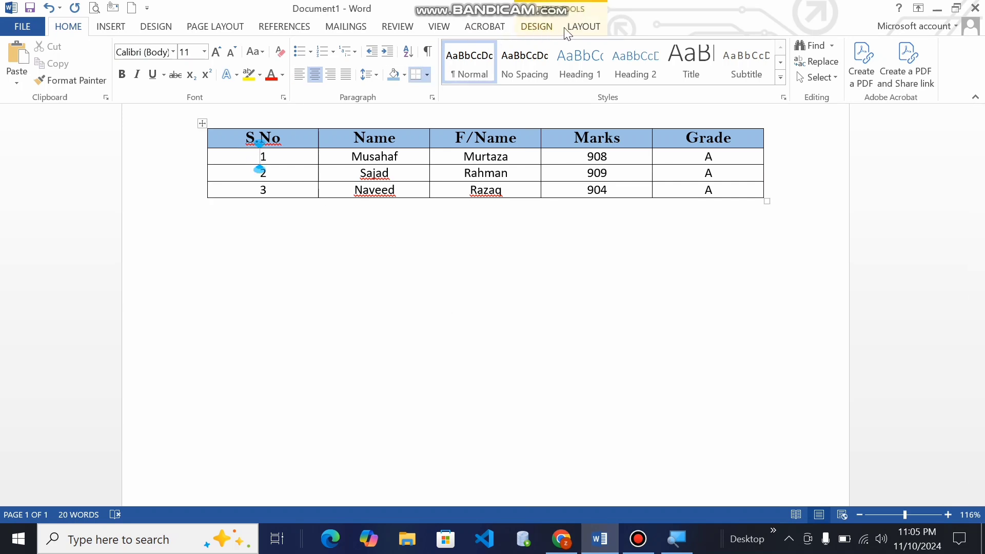
left_click(536, 33)
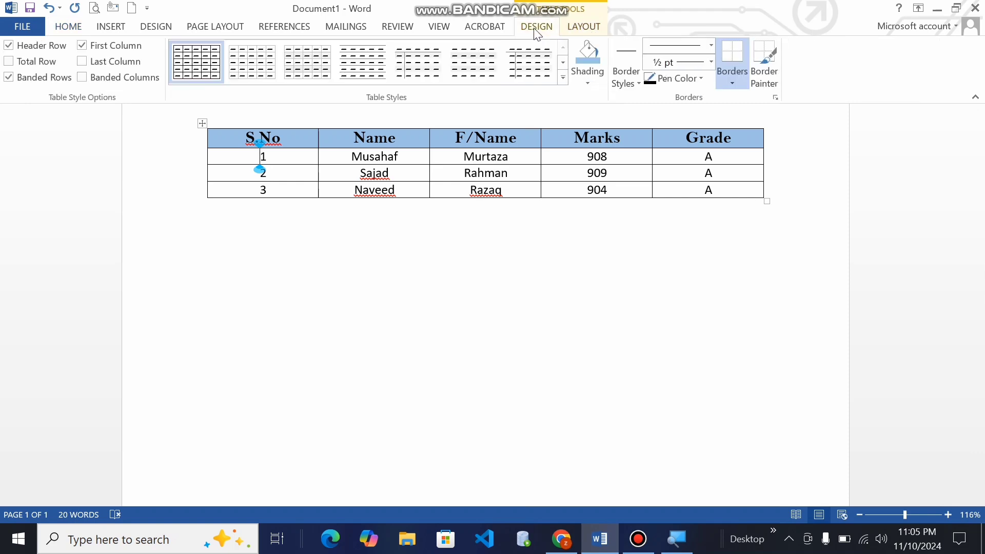
left_click(579, 32)
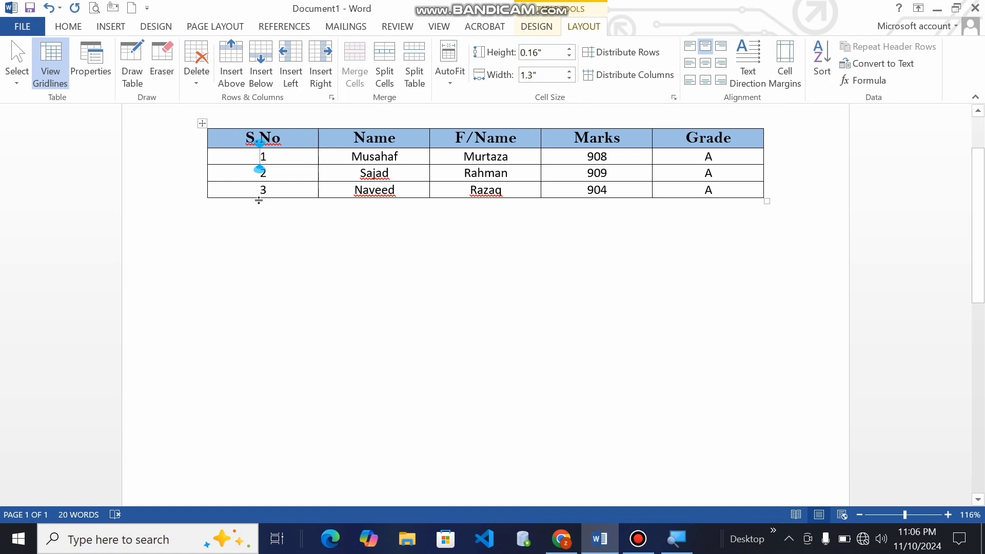
left_click(280, 235)
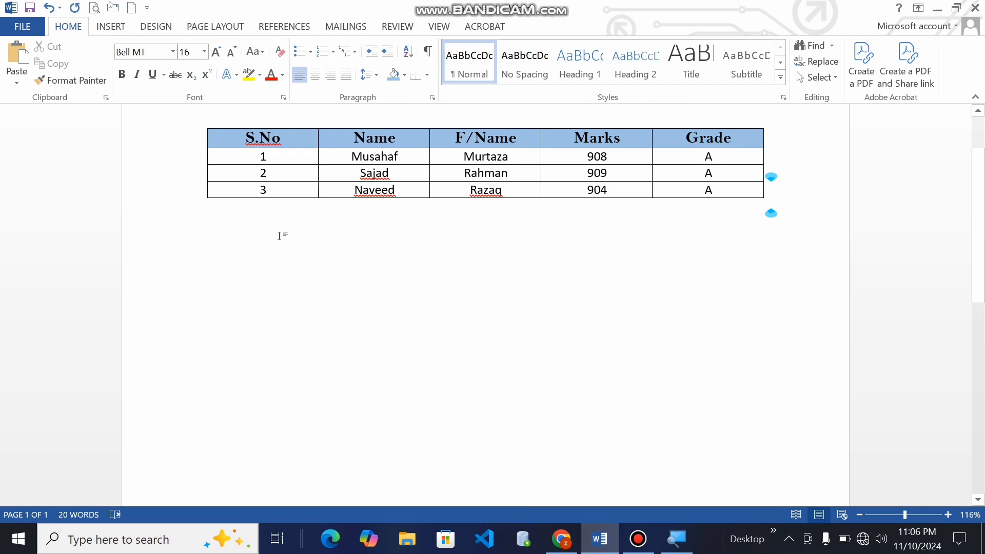
Shade the three student rows below the header with a light gold fill.
left_click(257, 156)
left_click_drag(286, 160, 700, 186)
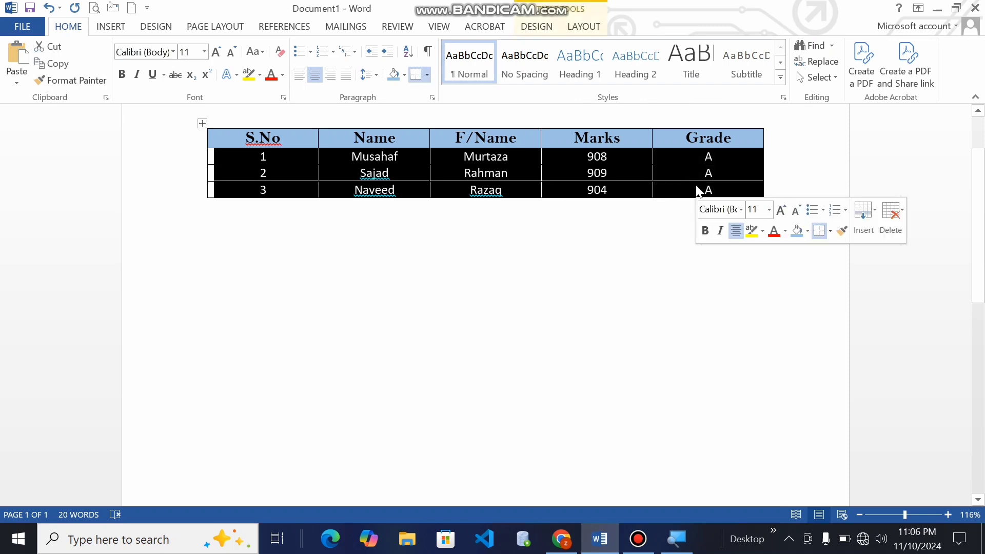
left_click(404, 75)
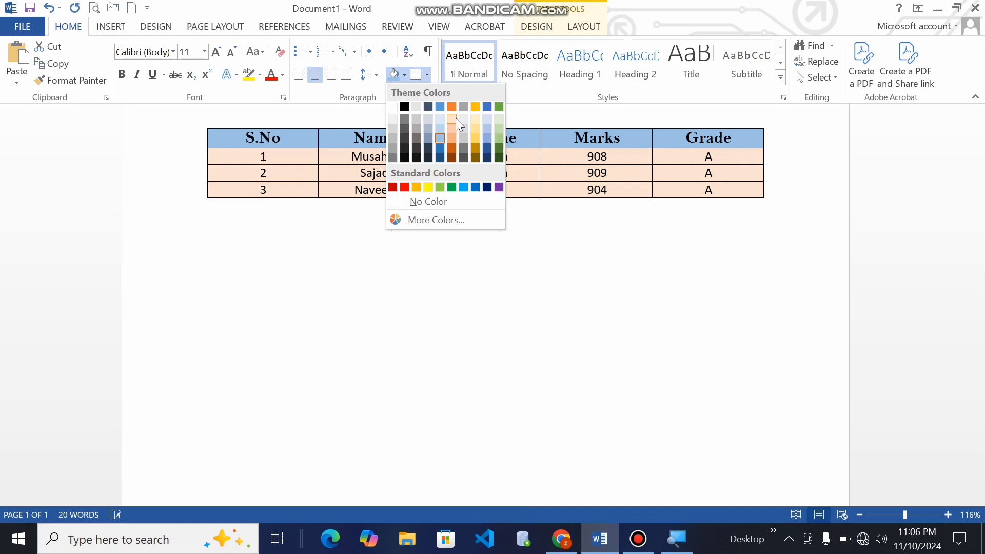
left_click(472, 118)
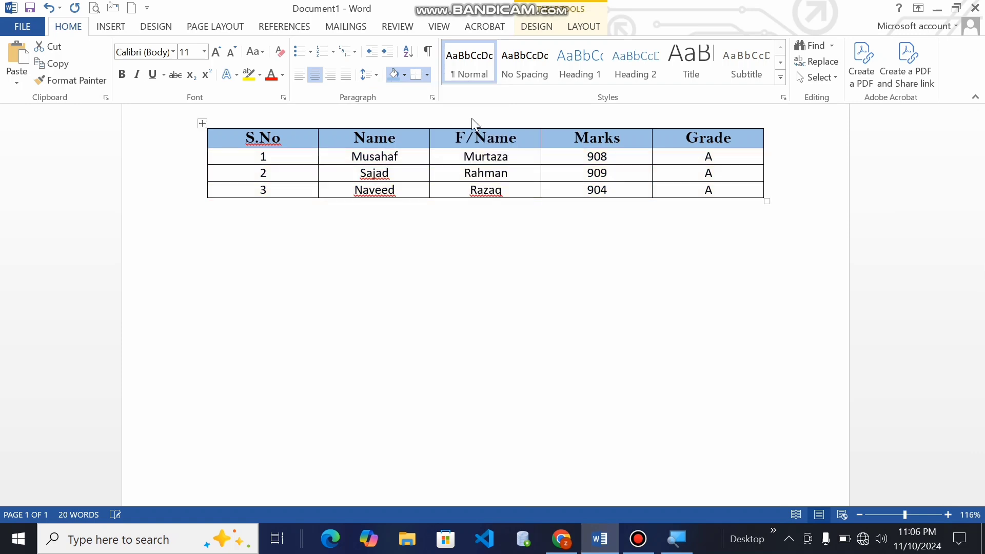
left_click(508, 304)
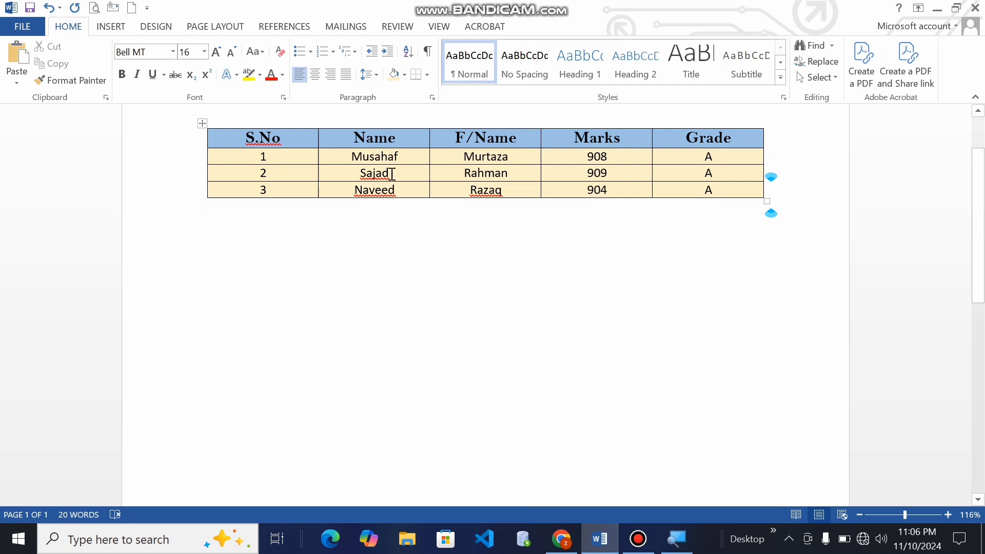
Select the whole table and, separately, only its header row, clearing each selection.
left_click_drag(236, 141, 727, 191)
left_click(681, 269)
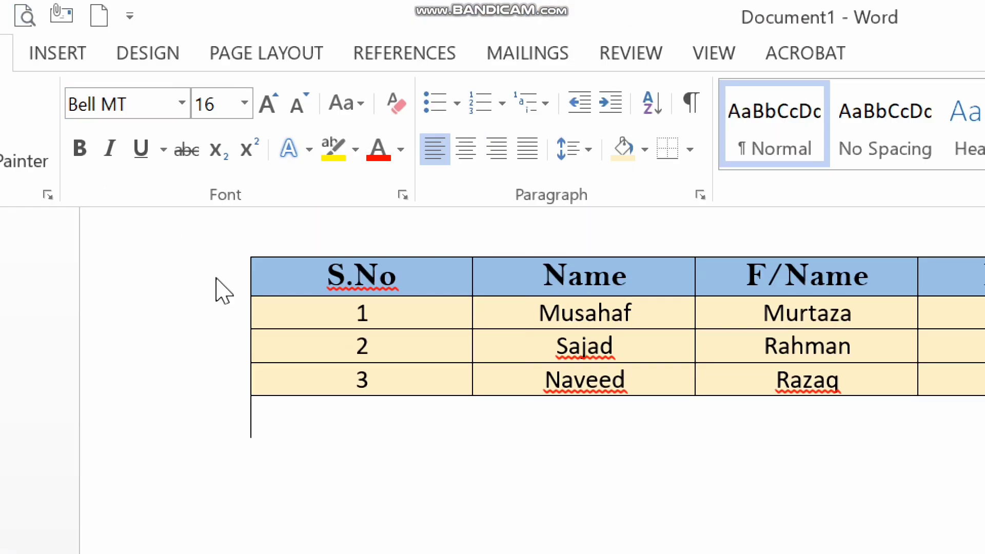
mouse_move(271, 282)
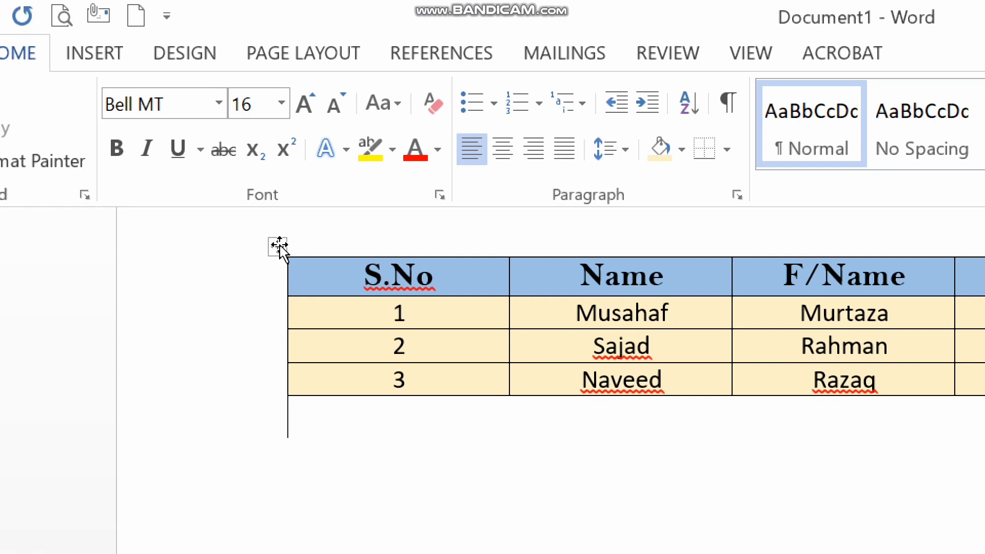
left_click(279, 246)
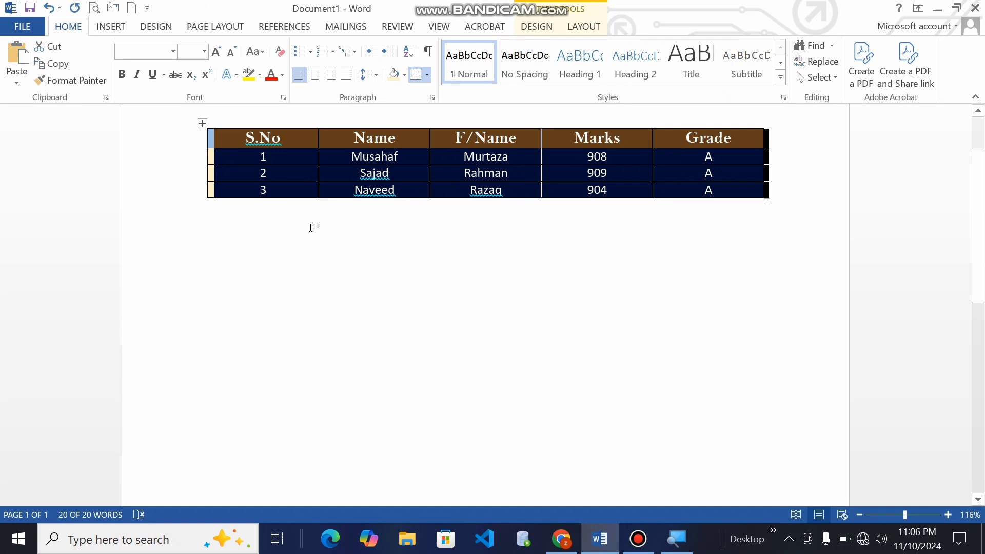
left_click(337, 236)
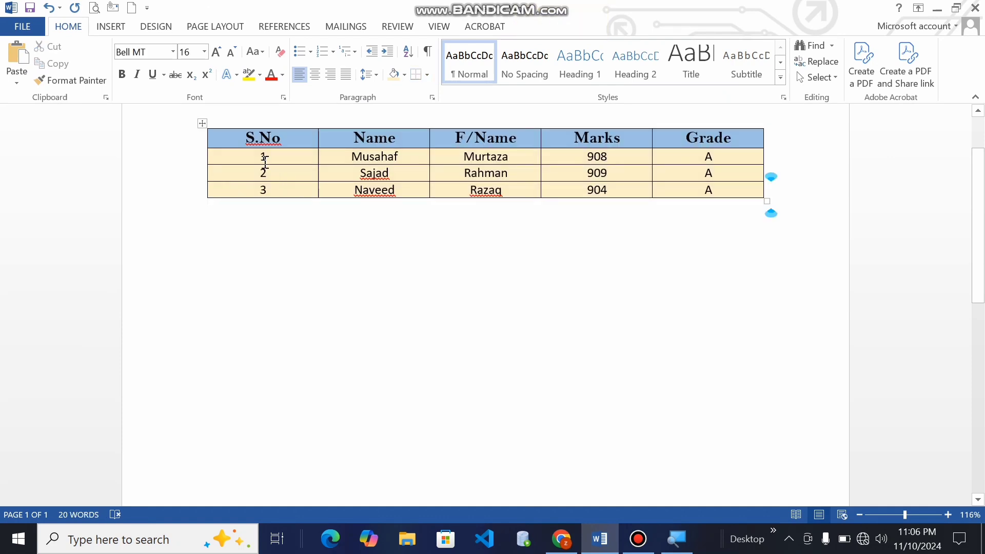
left_click_drag(246, 139, 701, 149)
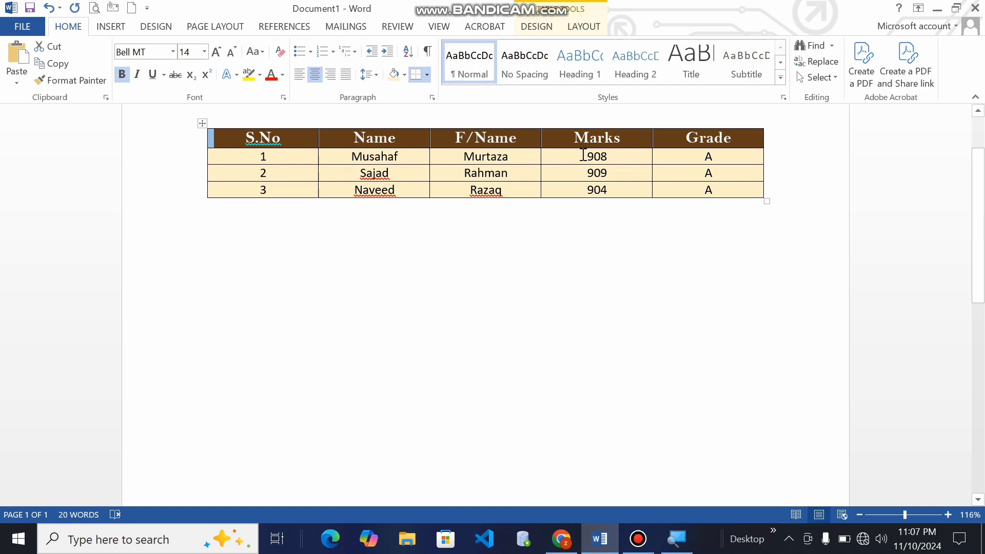
left_click(333, 255)
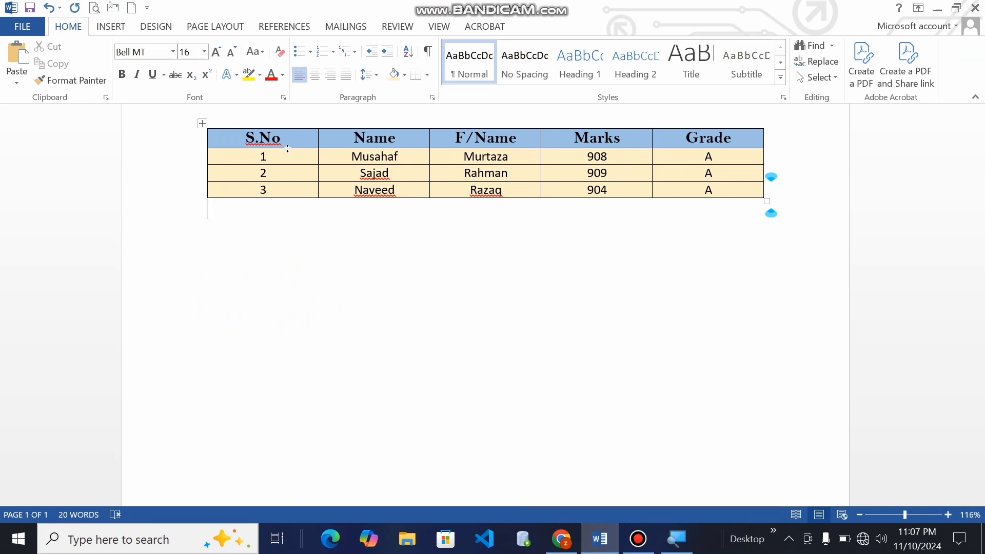
Increase the header row's height to about 0.56 inch and try left and right alignment on its text before centering it again.
left_click_drag(287, 148, 287, 177)
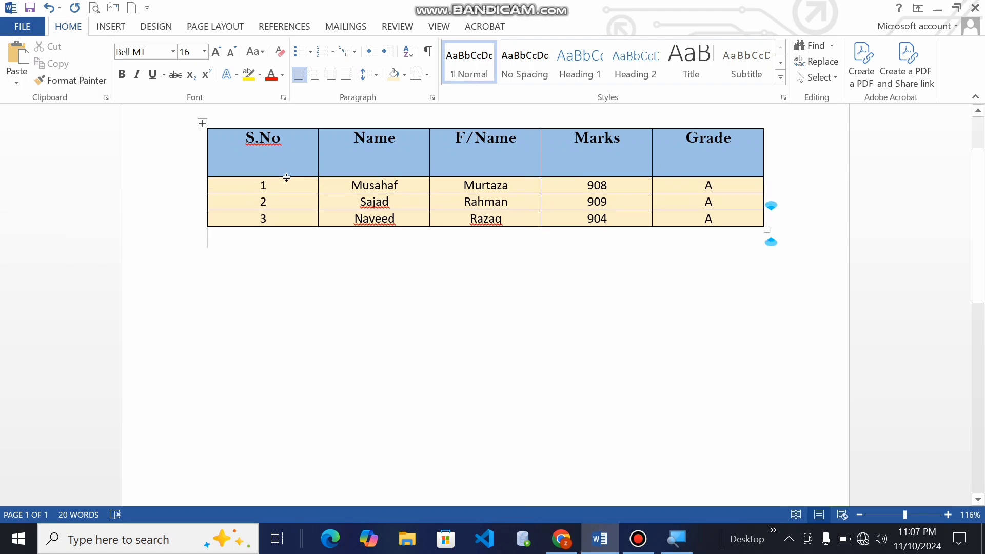
left_click(244, 138)
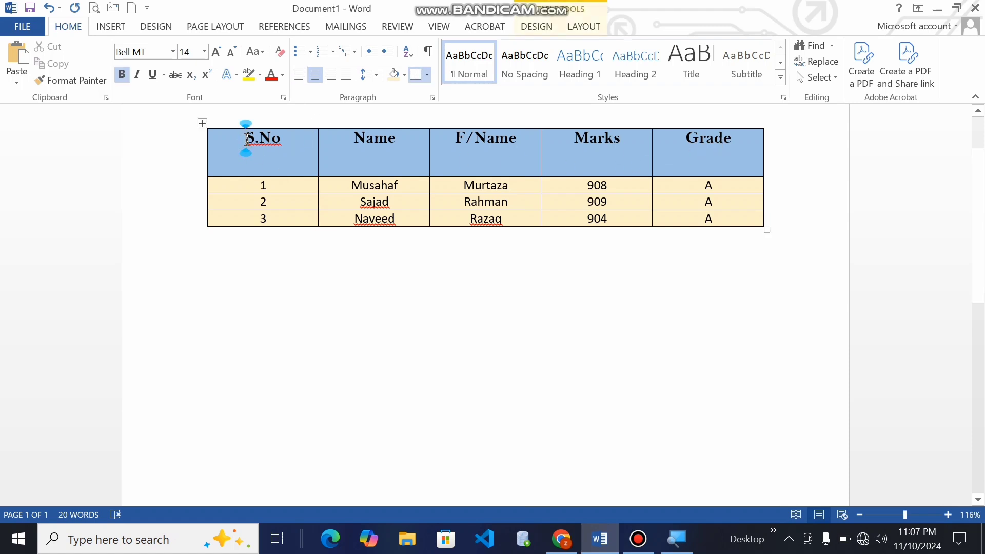
left_click_drag(245, 138, 710, 154)
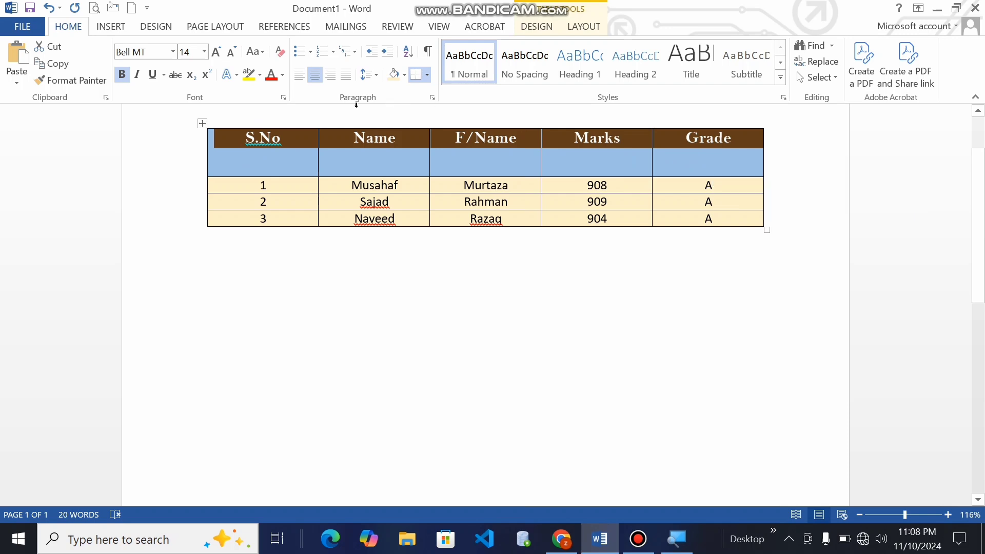
left_click(313, 76)
left_click(300, 77)
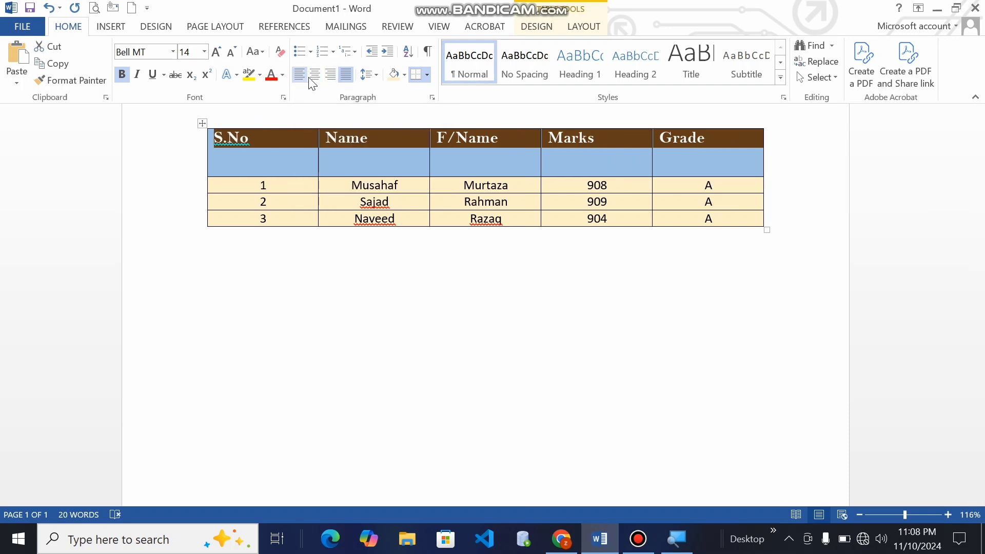
left_click(330, 77)
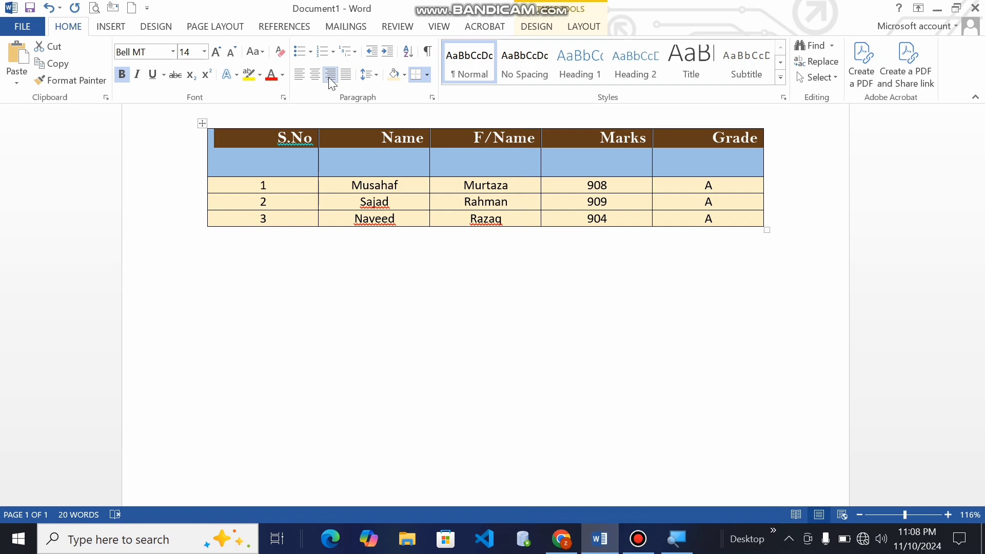
left_click(314, 78)
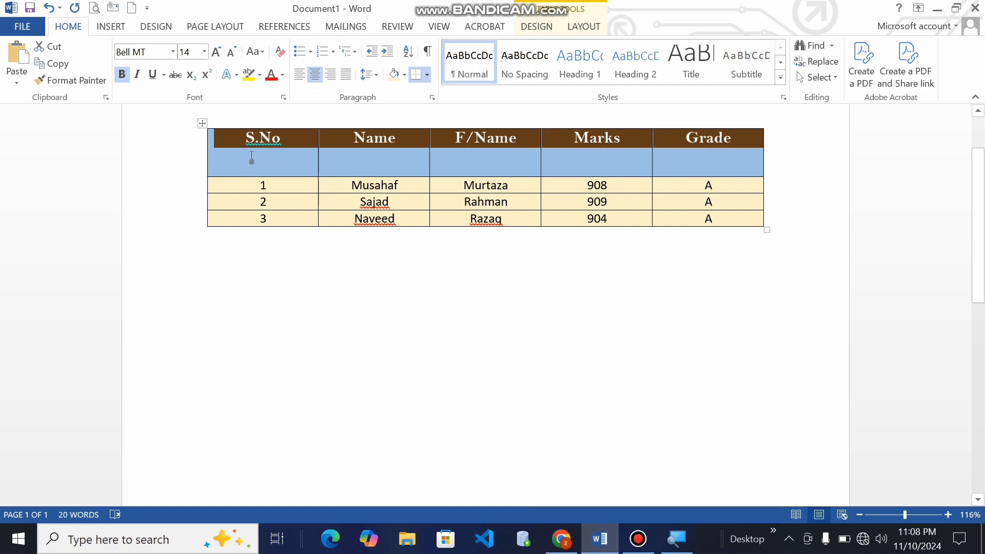
left_click(583, 26)
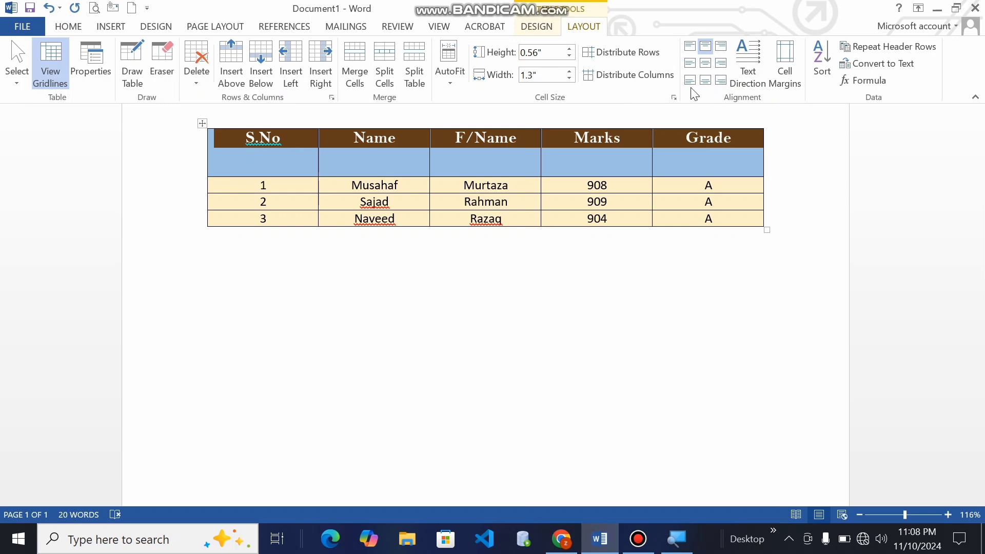
left_click(66, 30)
left_click(315, 264)
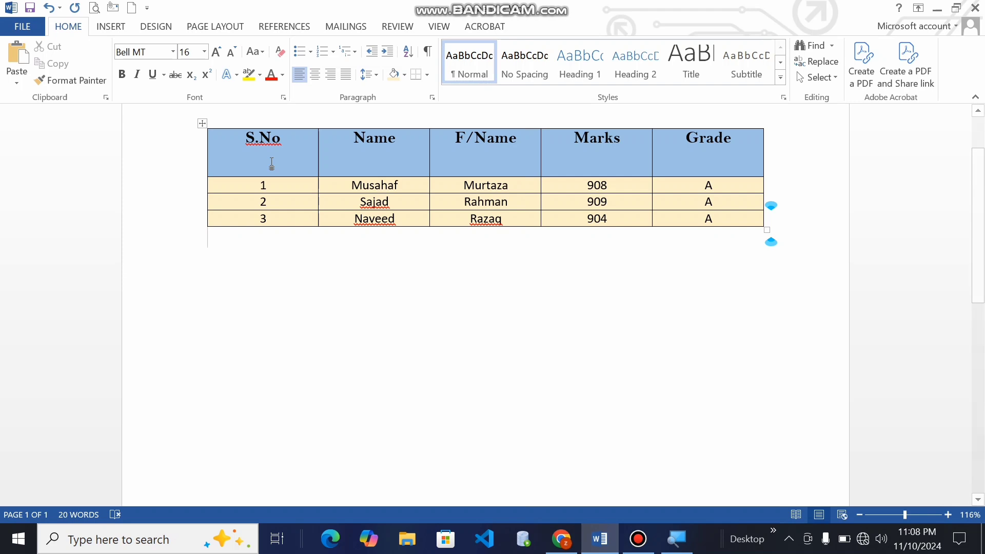
key("super")
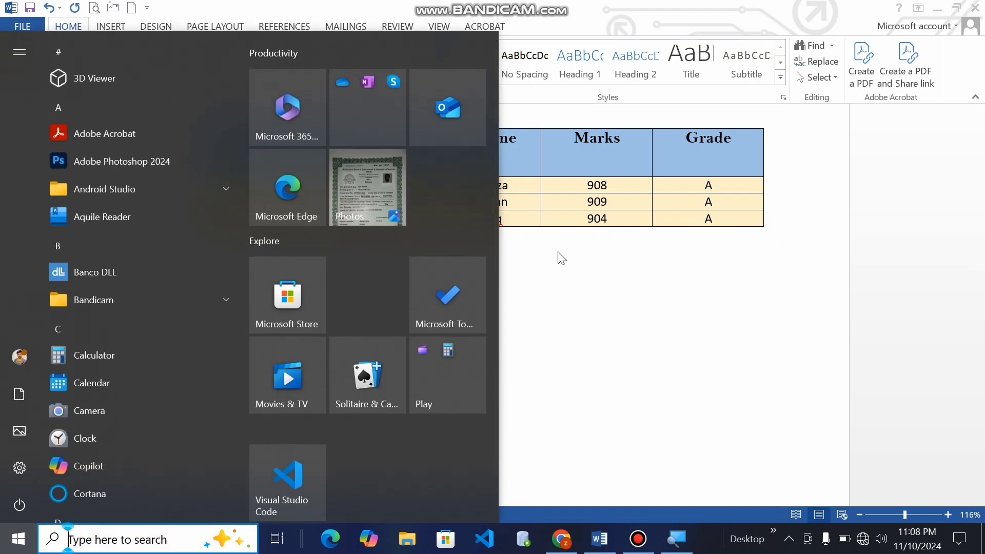
key("super")
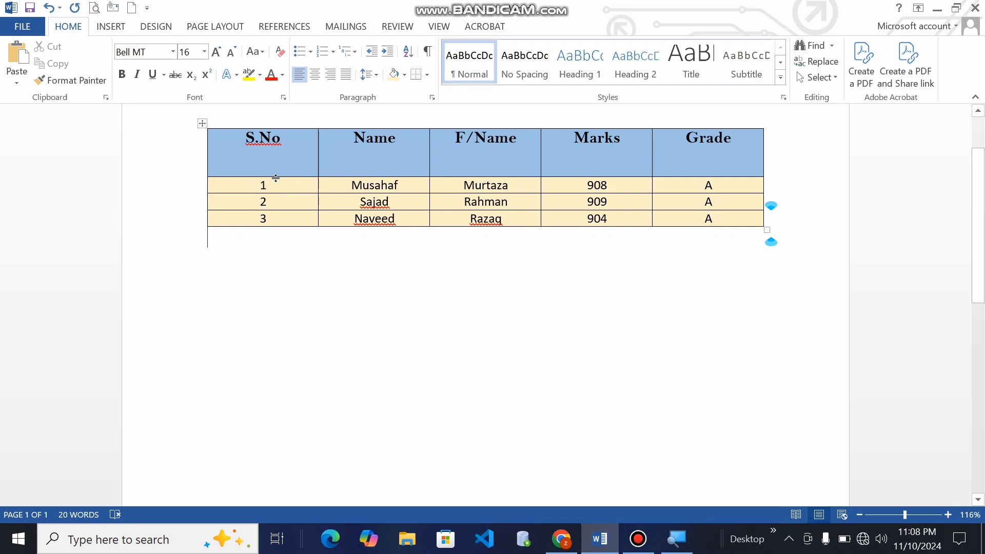
Reduce the header row's height and shift the border between the S.No and Name columns to make S.No slightly narrower.
mouse_move(275, 178)
left_mouse_down()
mouse_move(283, 155)
mouse_move(286, 207)
mouse_move(282, 174)
left_mouse_up()
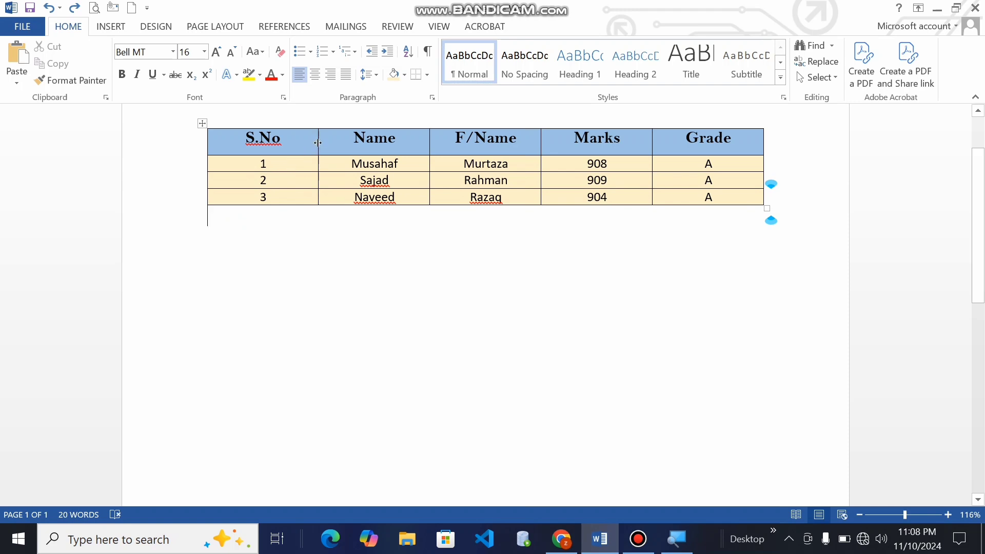
left_click_drag(317, 142, 359, 150)
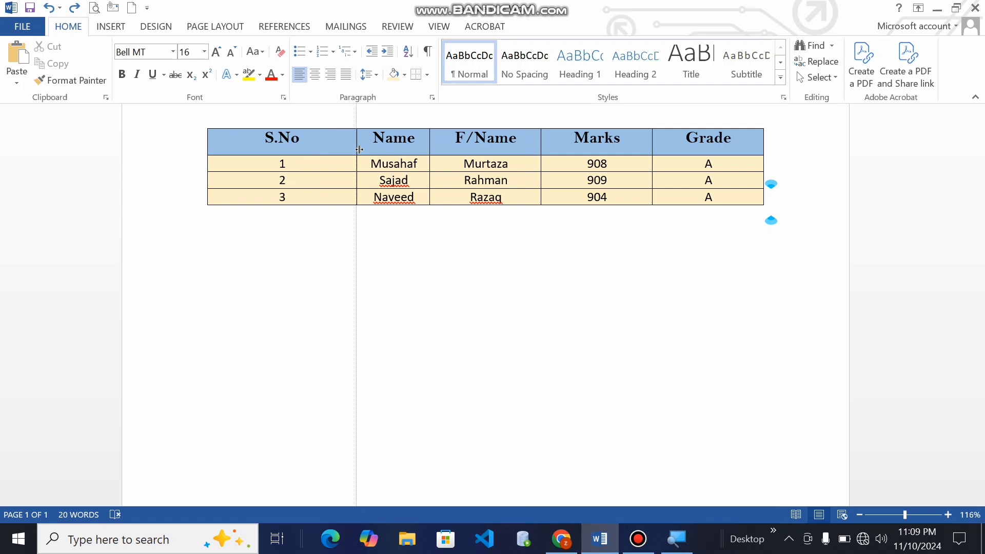
left_click_drag(359, 150, 314, 160)
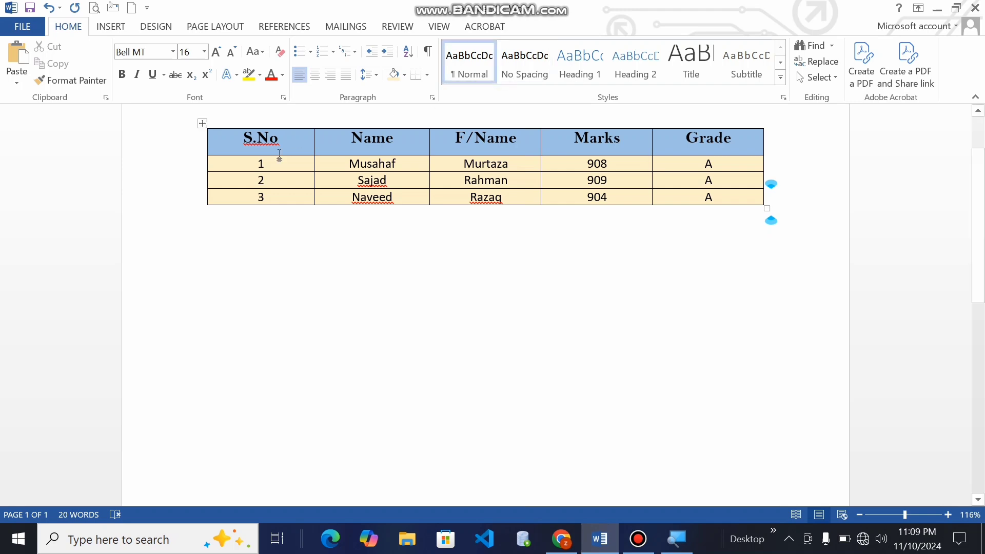
Select the S.No header cell with the Select Cell command and clear the selection.
left_click(277, 144)
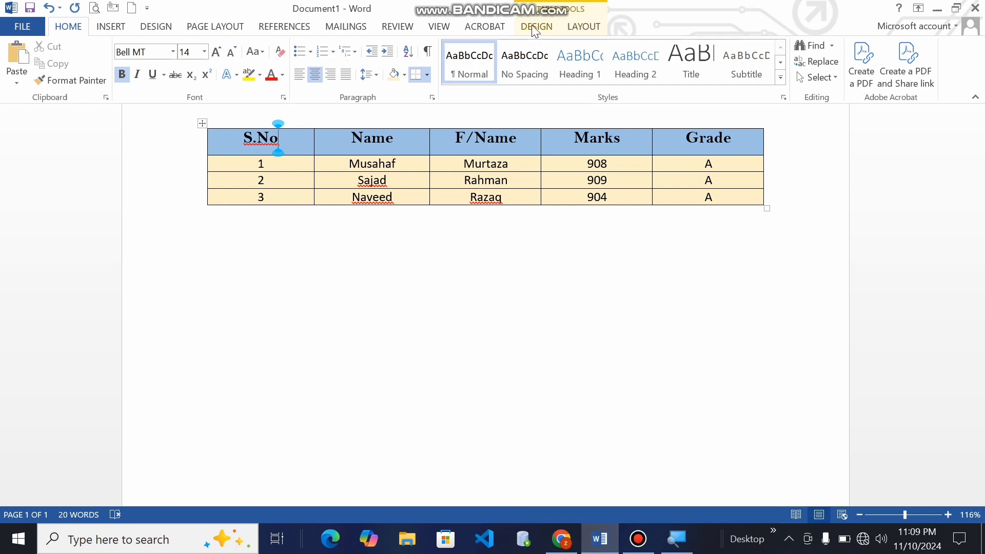
left_click(584, 27)
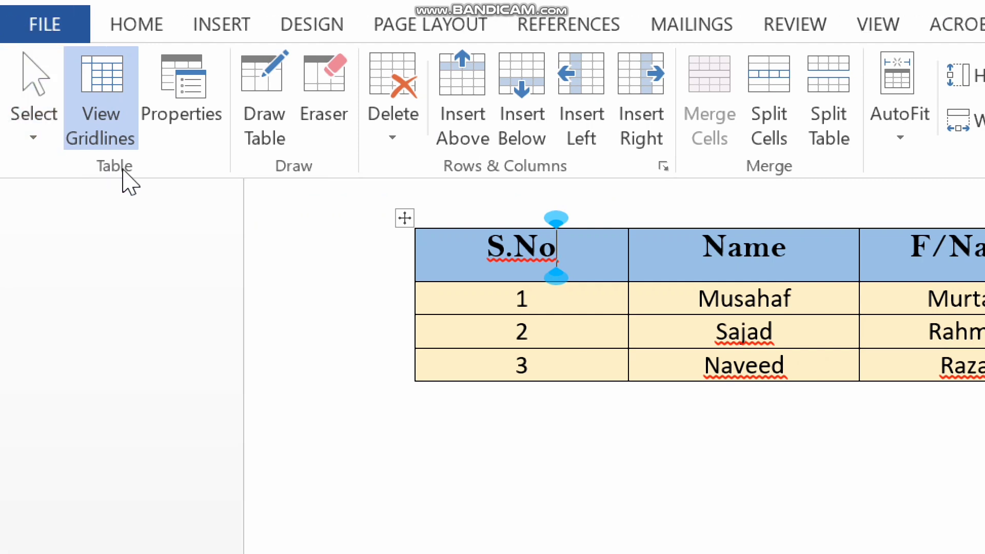
left_click(30, 137)
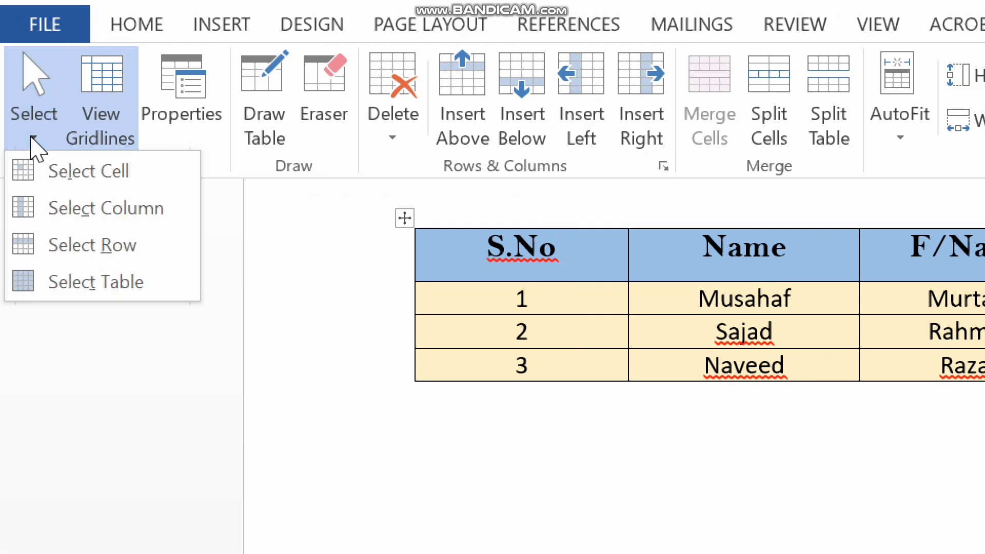
left_click(71, 180)
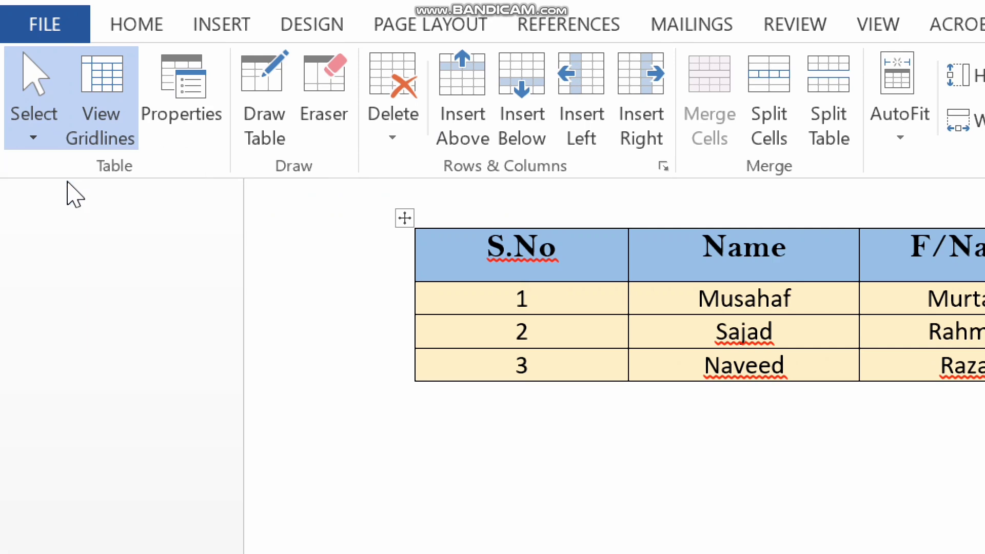
left_click(431, 429)
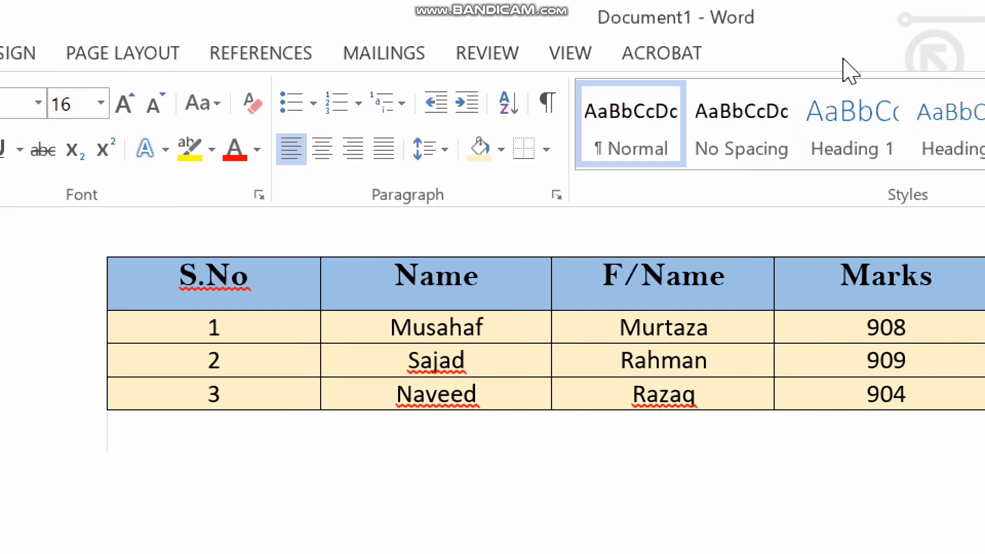
Select the S.No header cell and, separately, the whole S.No column with the Select commands, clearing the selection.
left_click(242, 274)
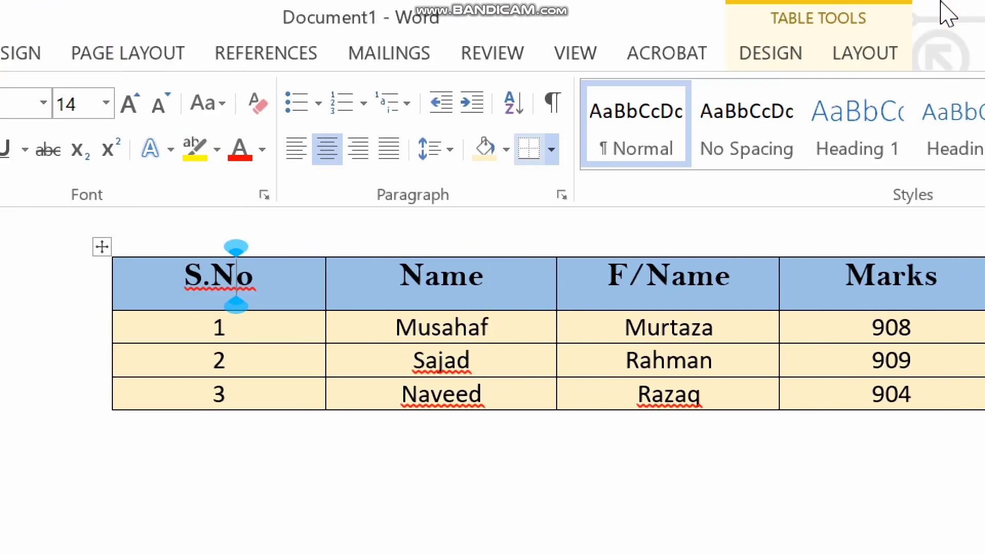
left_click(597, 56)
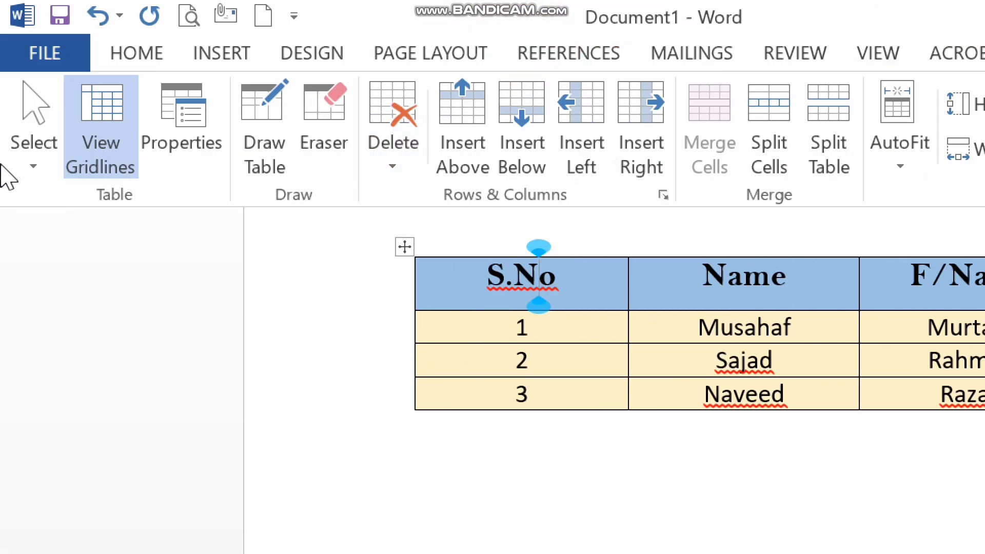
left_click(37, 167)
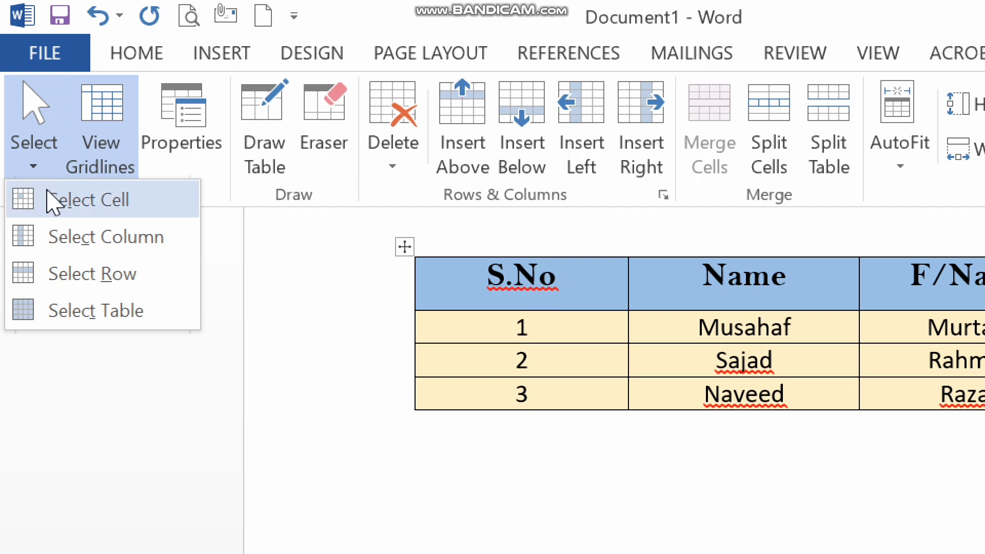
left_click(53, 201)
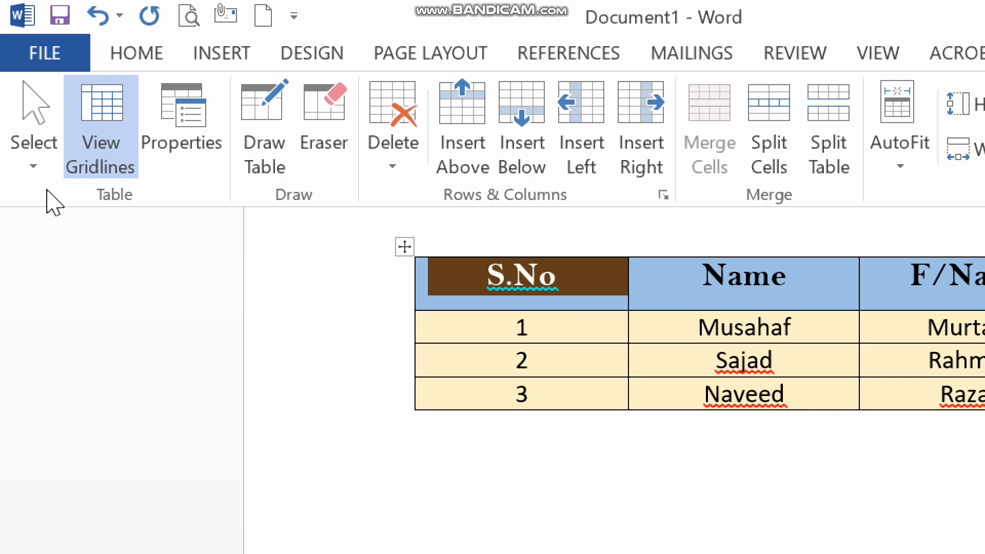
left_click(34, 169)
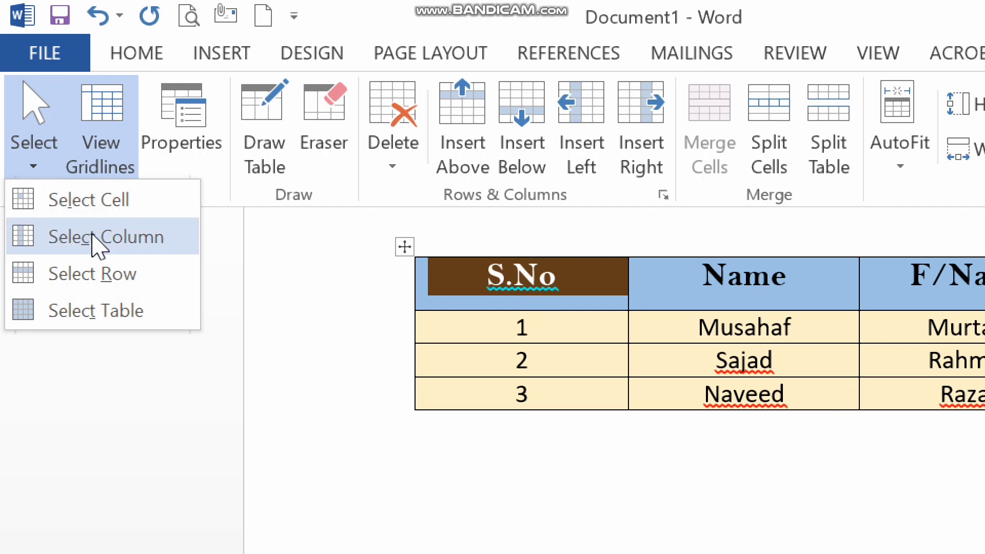
left_click(98, 237)
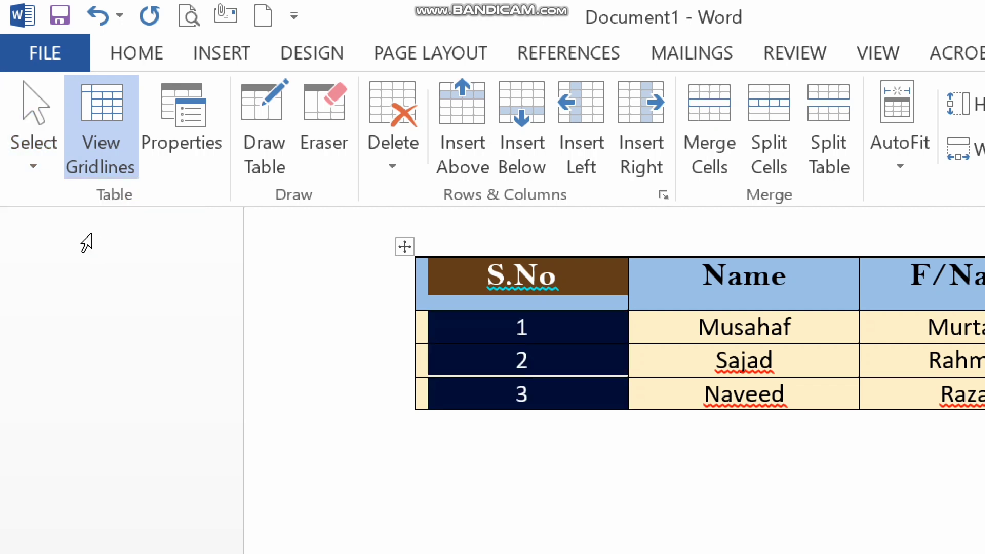
left_click(33, 174)
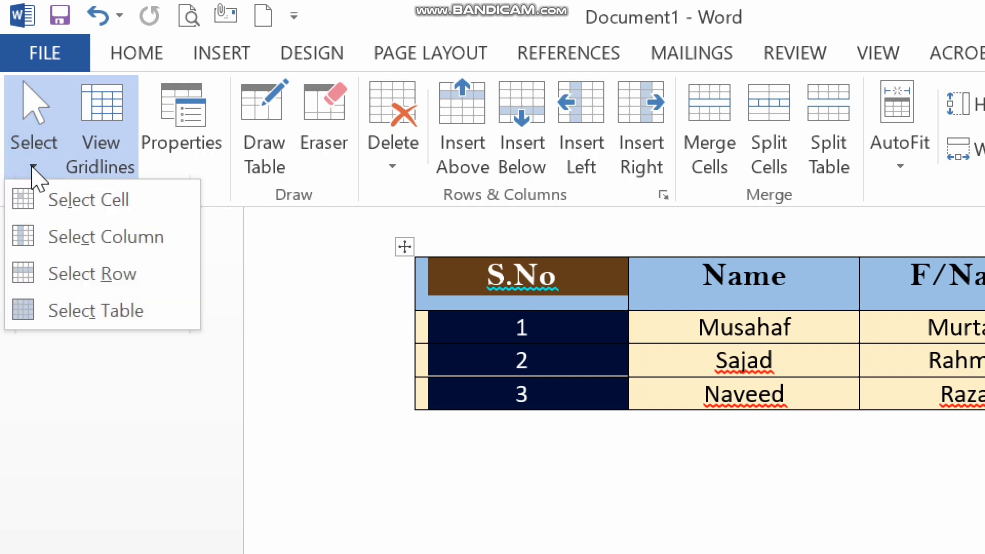
left_click(648, 303)
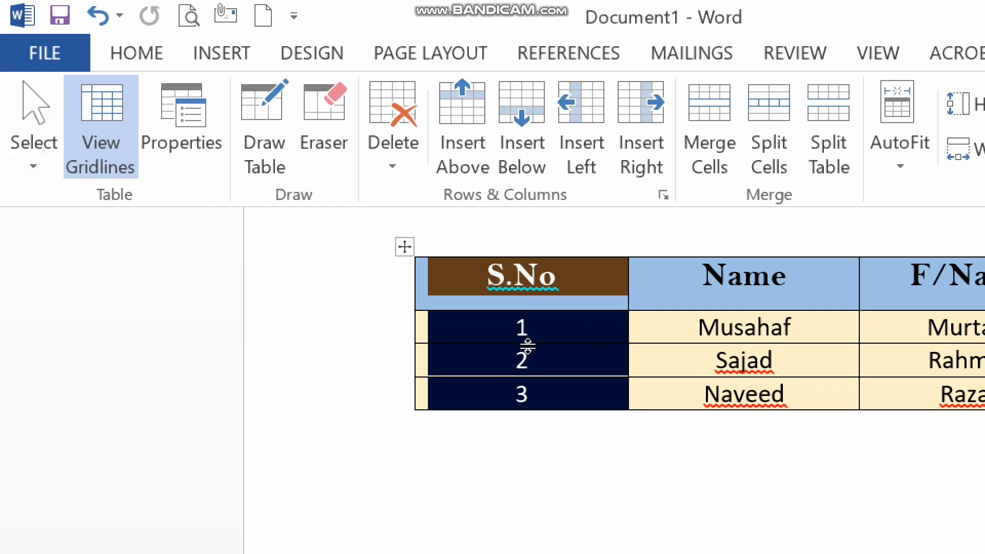
left_click(688, 316)
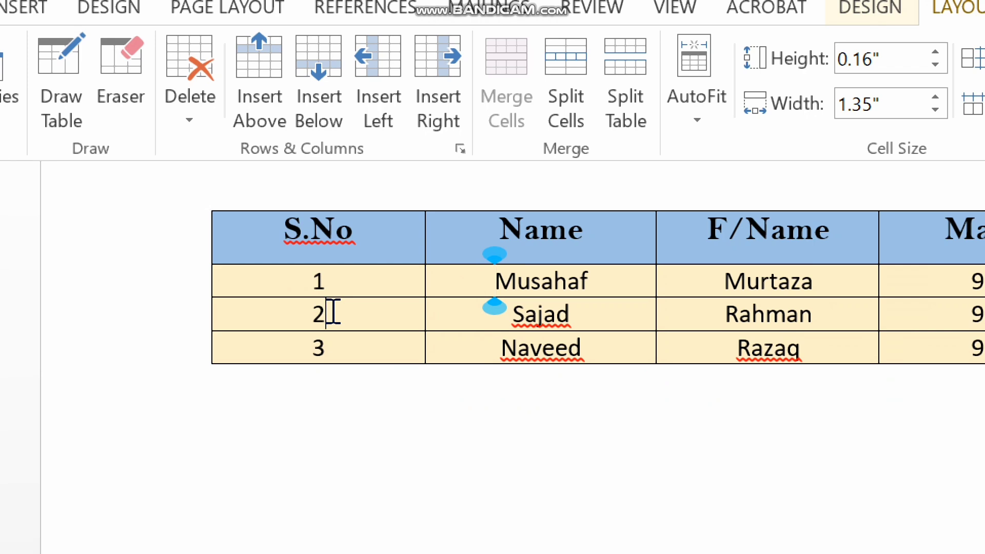
Select the table row numbered 2 with the Select Row command and return the screen magnification to normal.
left_click(333, 313)
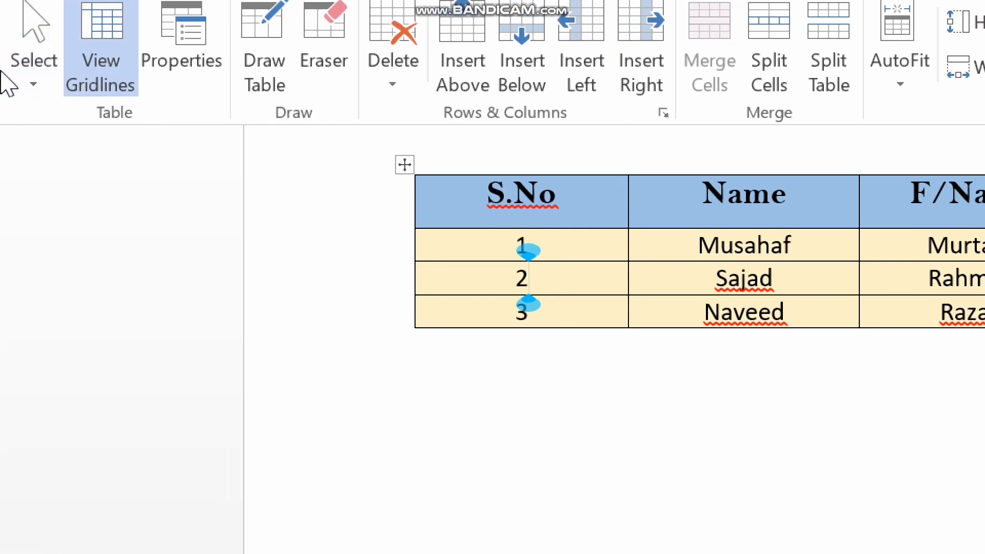
left_click(23, 79)
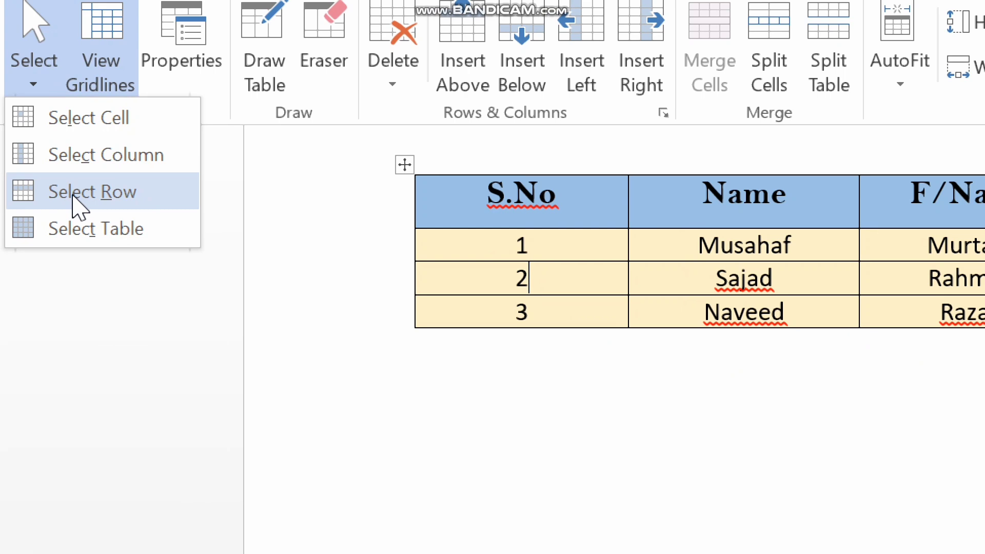
left_click(92, 192)
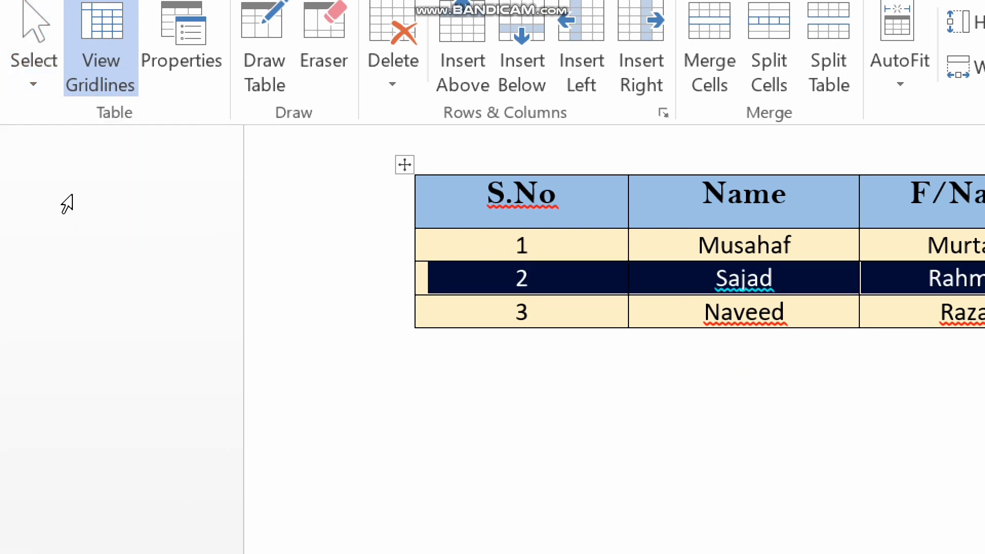
key("super+minus")
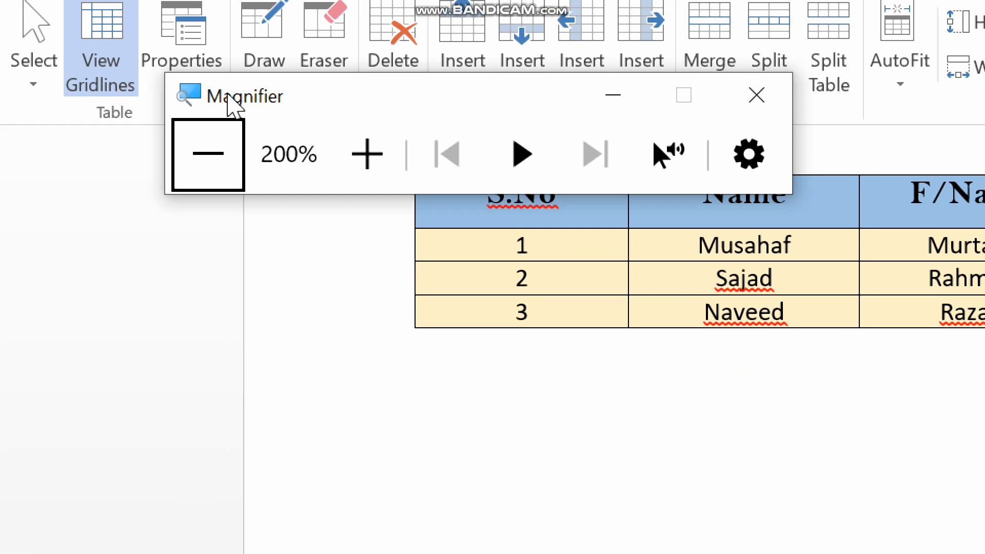
left_click(620, 101)
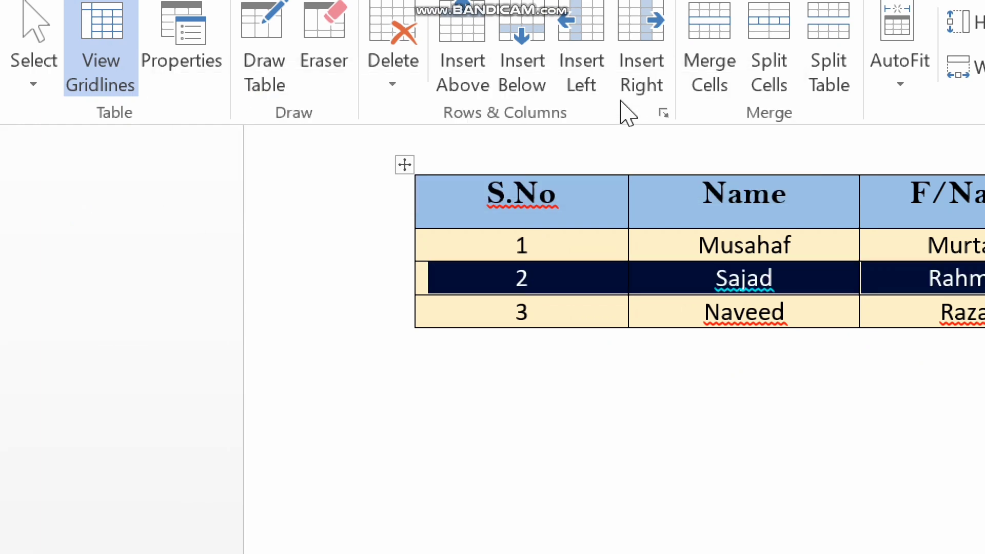
key("super+minus")
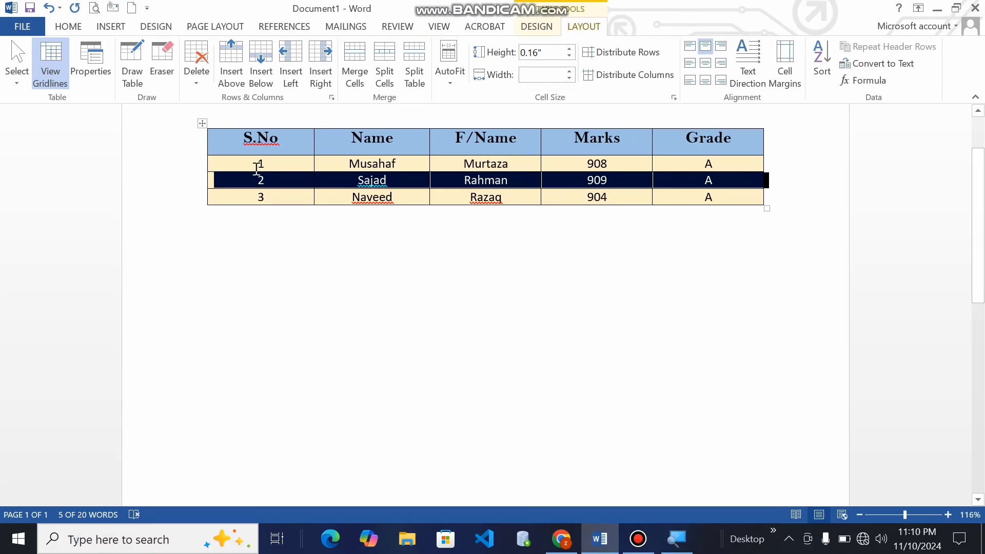
Select the entire results table with the Select Table command and clear the selection.
left_click(18, 84)
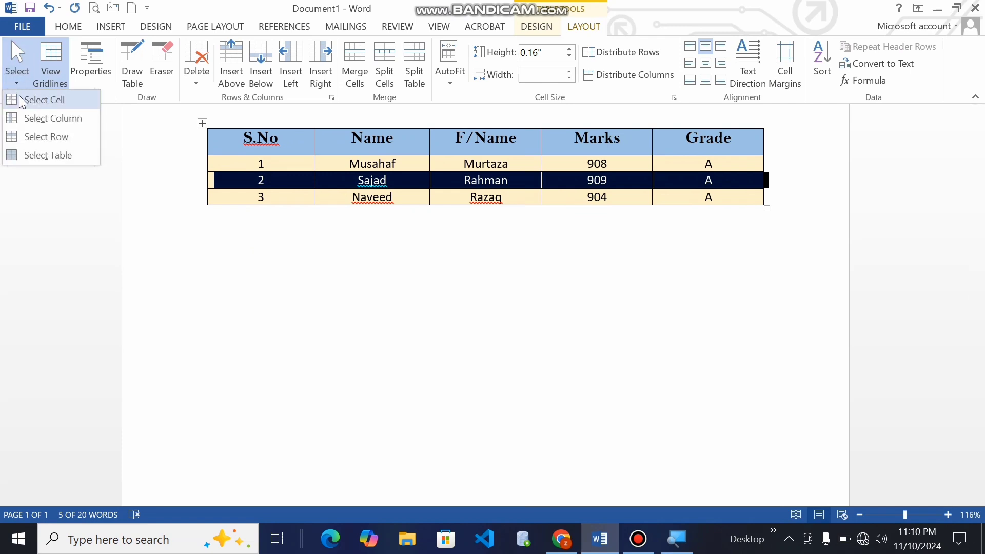
left_click(41, 155)
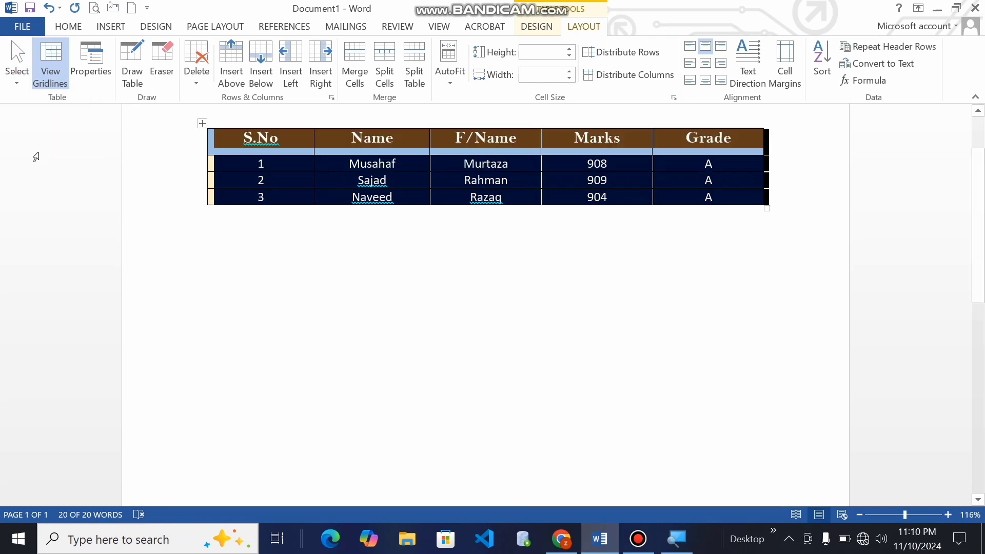
left_click(246, 250)
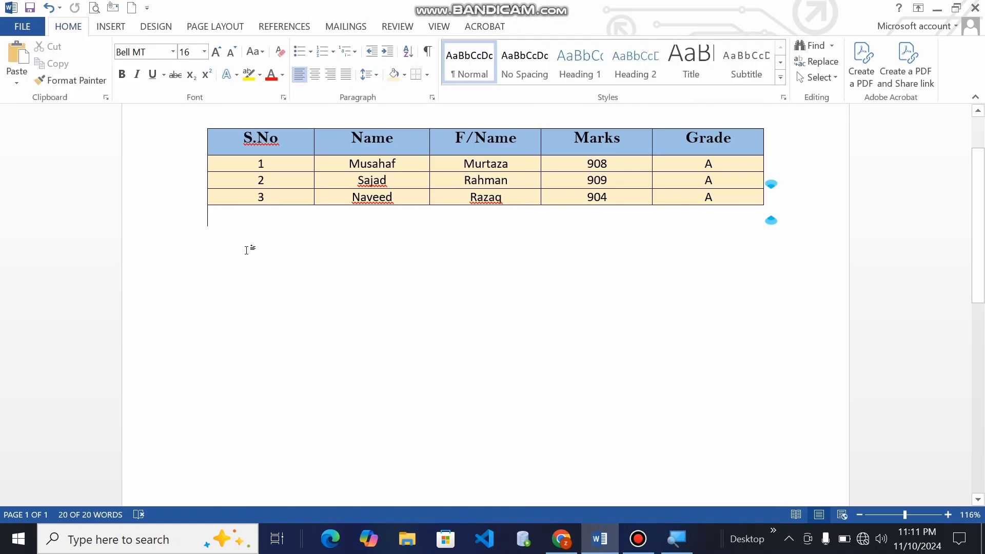
Turn the display of table gridlines off and back on from within the S.No header cell.
left_click(276, 148)
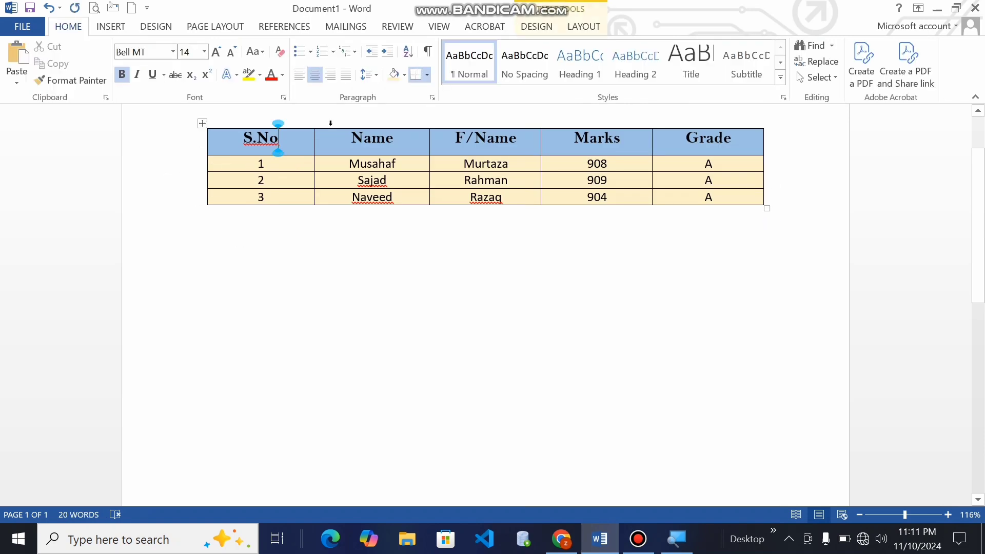
left_click(571, 29)
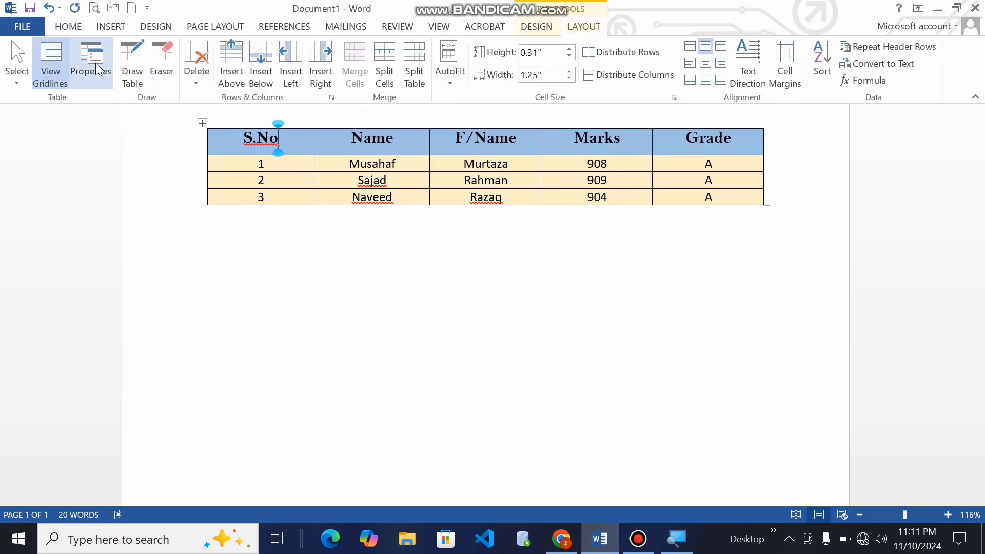
left_click(57, 74)
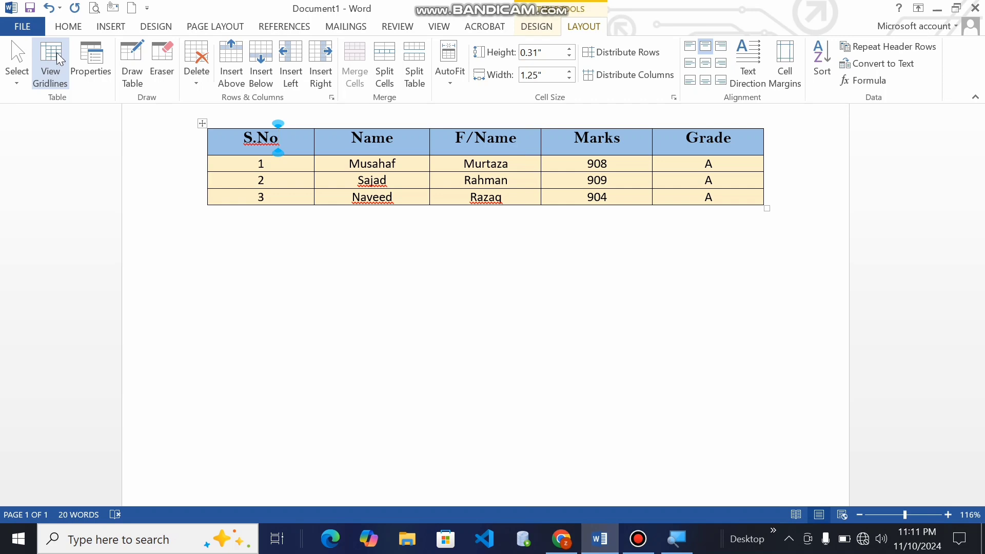
left_click(59, 51)
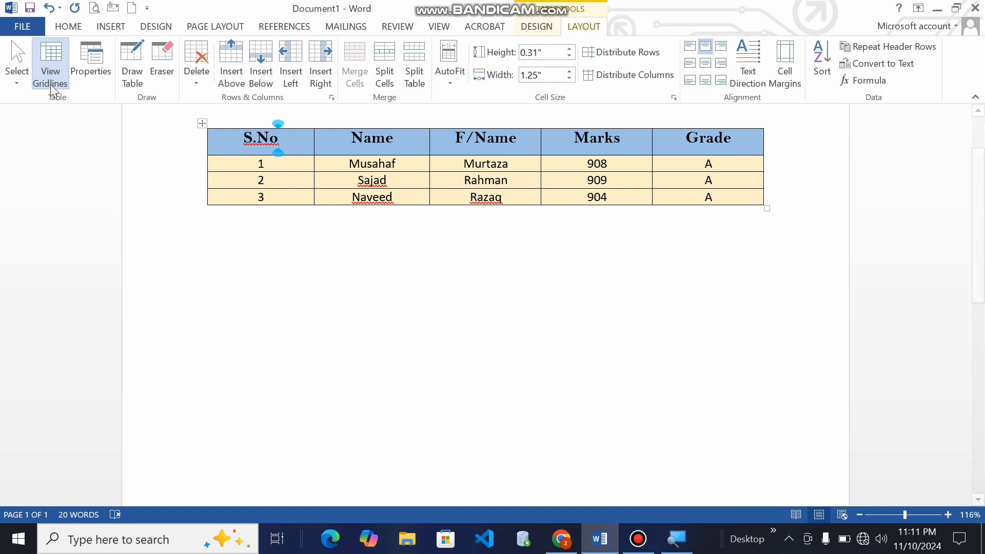
Review the table, row and column settings in the Table Properties dialog and close it without changes.
left_click(97, 70)
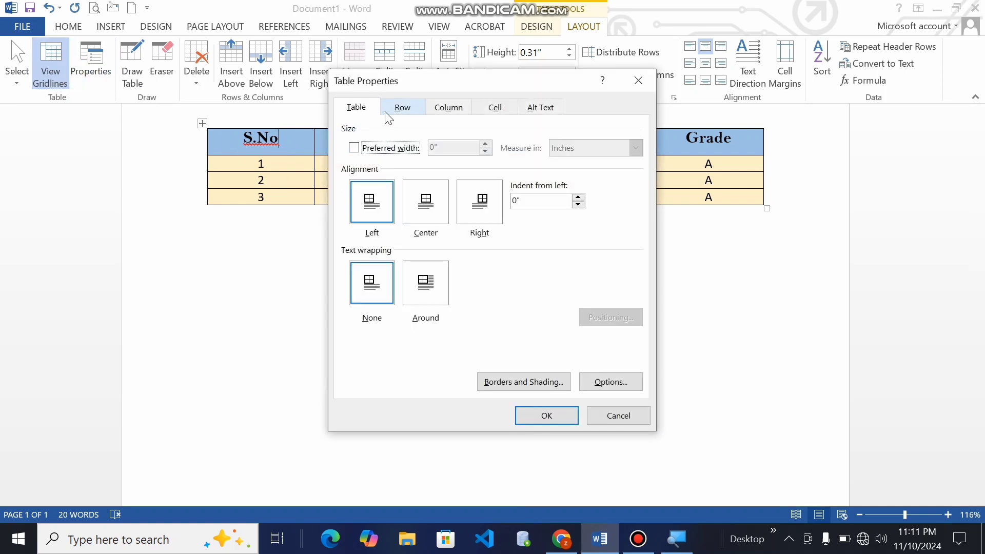
left_click(402, 110)
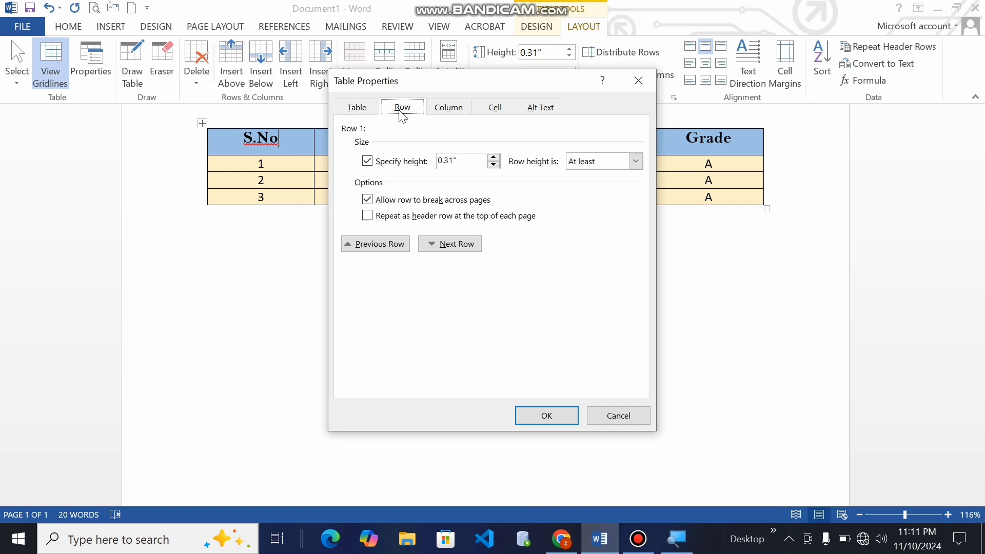
left_click(458, 114)
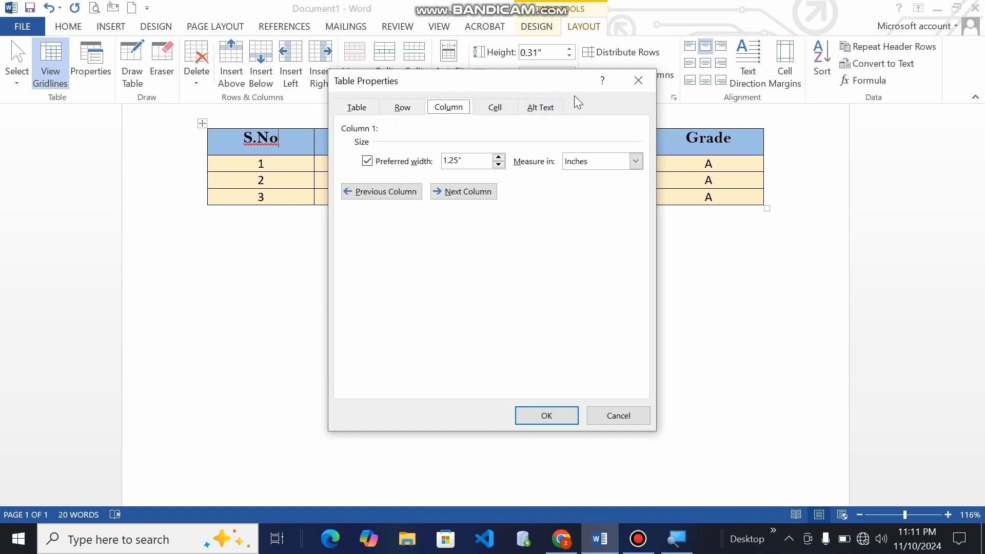
left_click(638, 80)
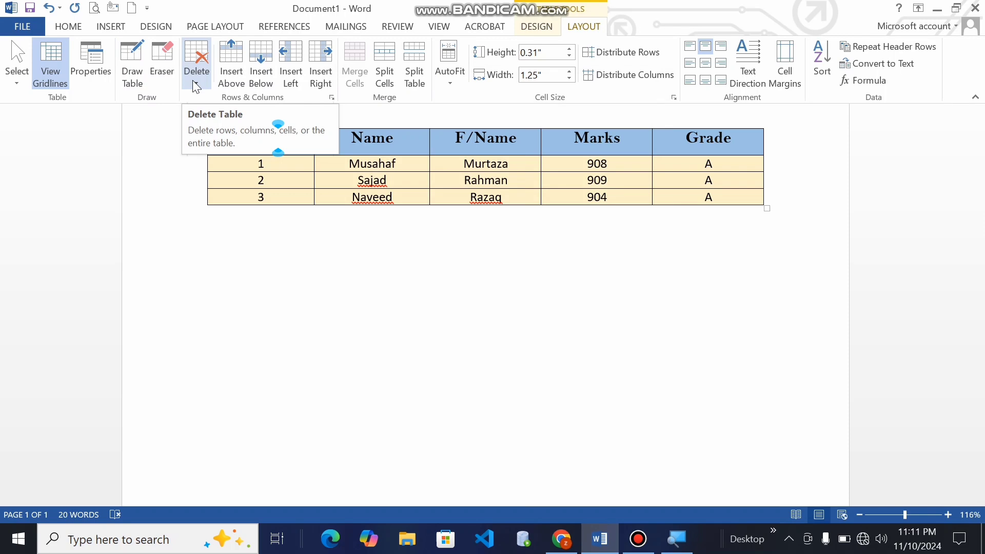
Draw a single-cell table about 2.93 inches wide and 1.13 inches high below the results table with Draw Table.
left_click(125, 69)
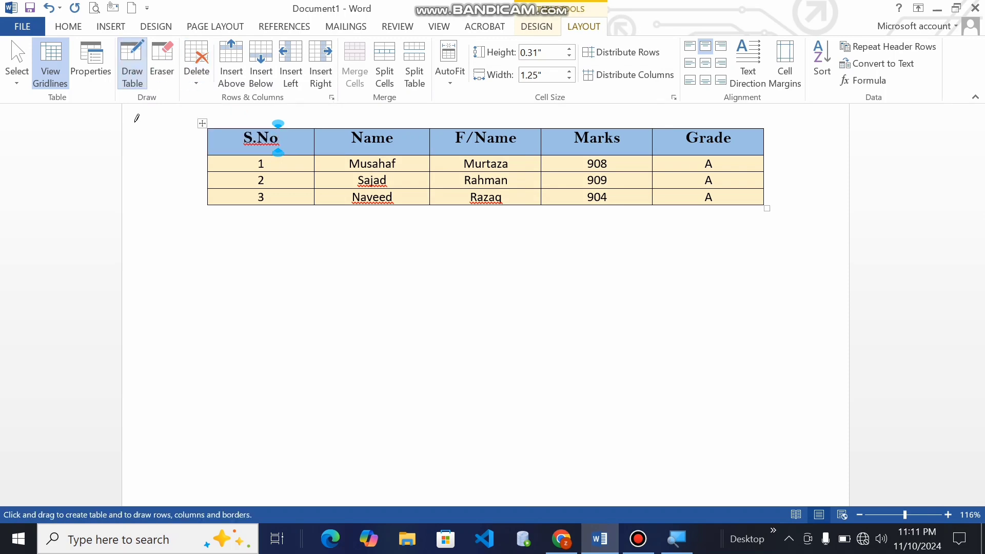
mouse_move(202, 245)
left_mouse_down()
mouse_move(202, 338)
mouse_move(463, 323)
mouse_move(458, 335)
left_mouse_up()
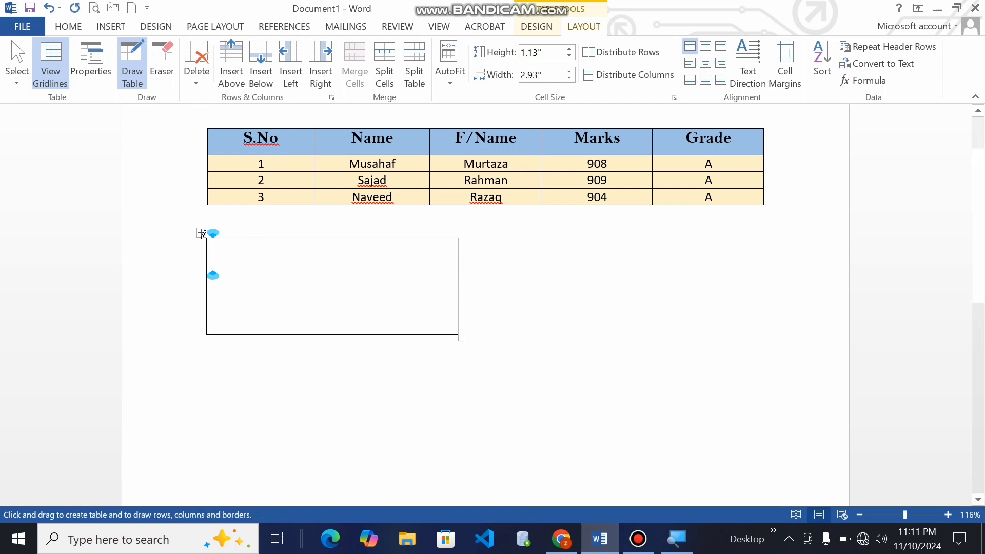
key("Escape")
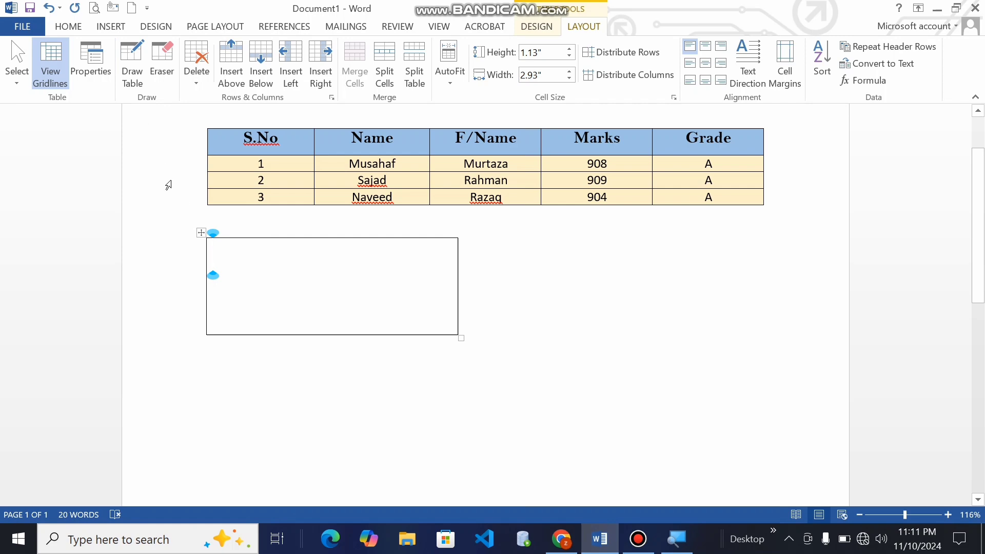
Try to remove the drawn single-cell table by selecting it and deleting its contents.
left_click(201, 231)
key("Delete")
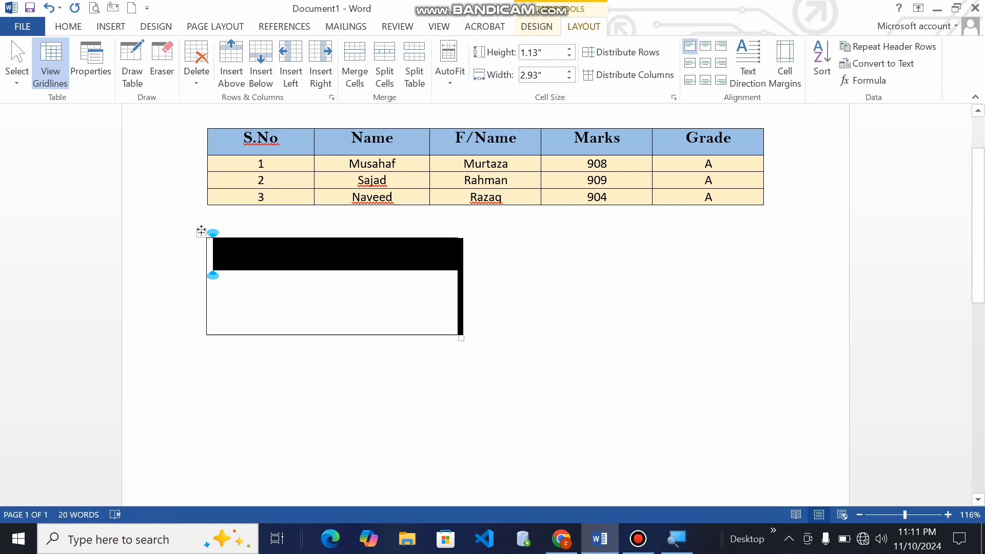
left_click(201, 234)
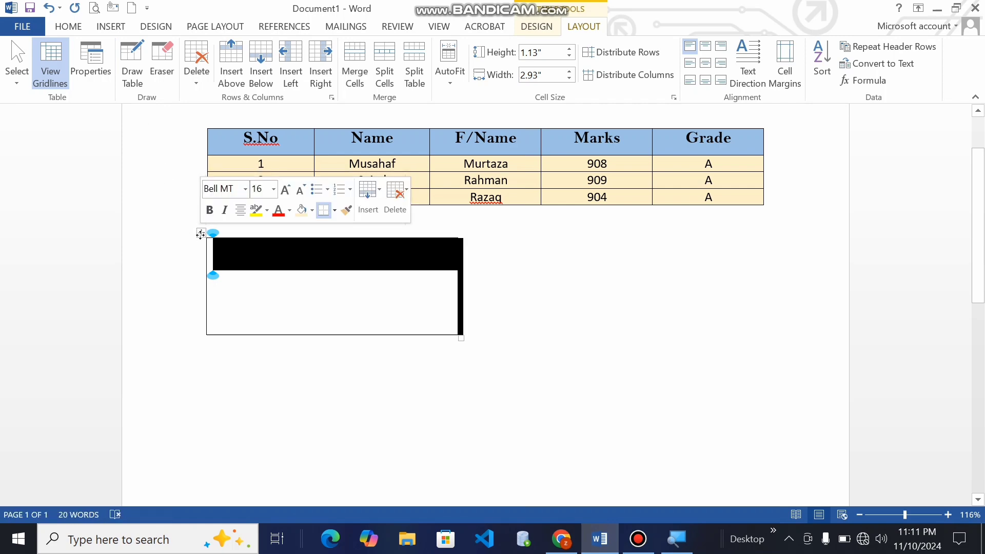
key("Delete")
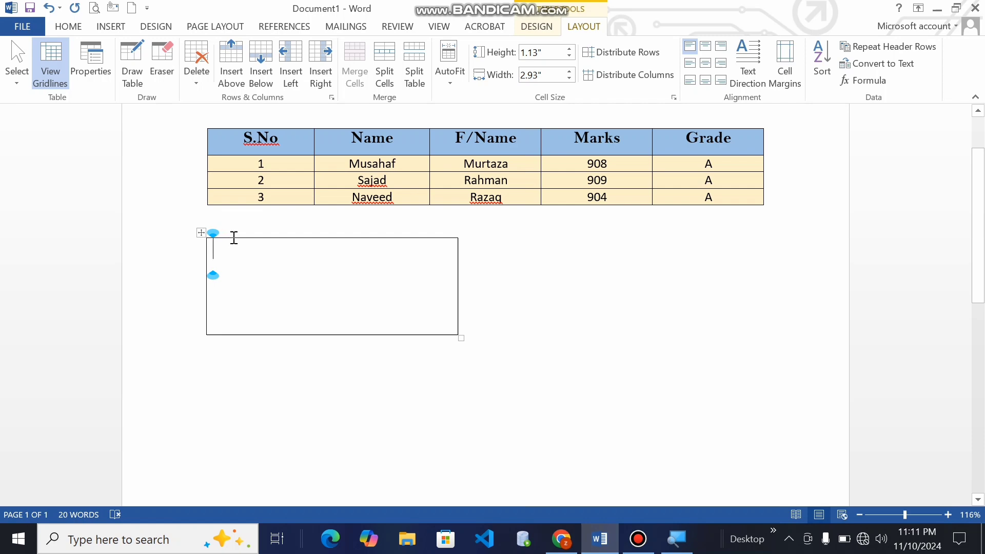
left_click(232, 236)
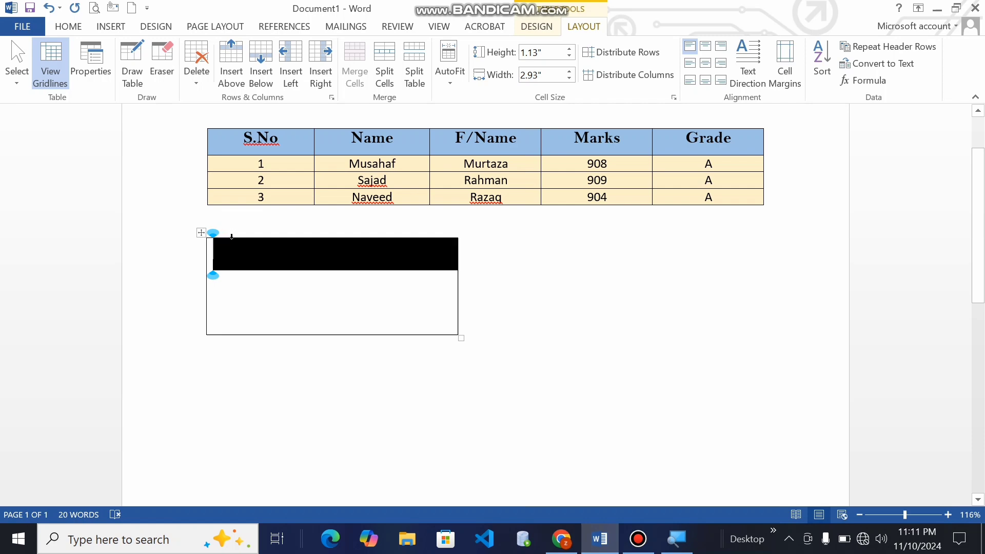
key("Delete")
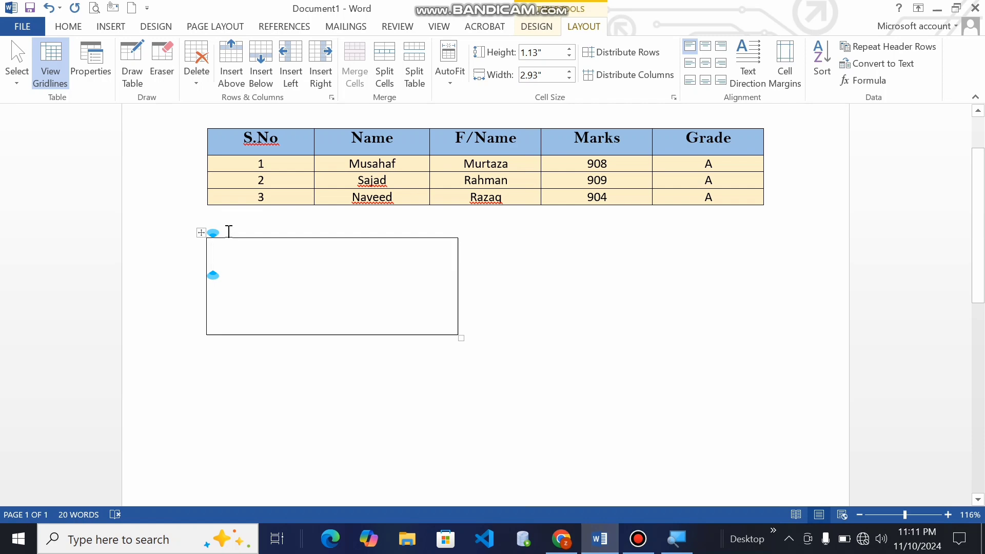
Turn off the display of table gridlines and leave table drawing mode.
left_click(202, 83)
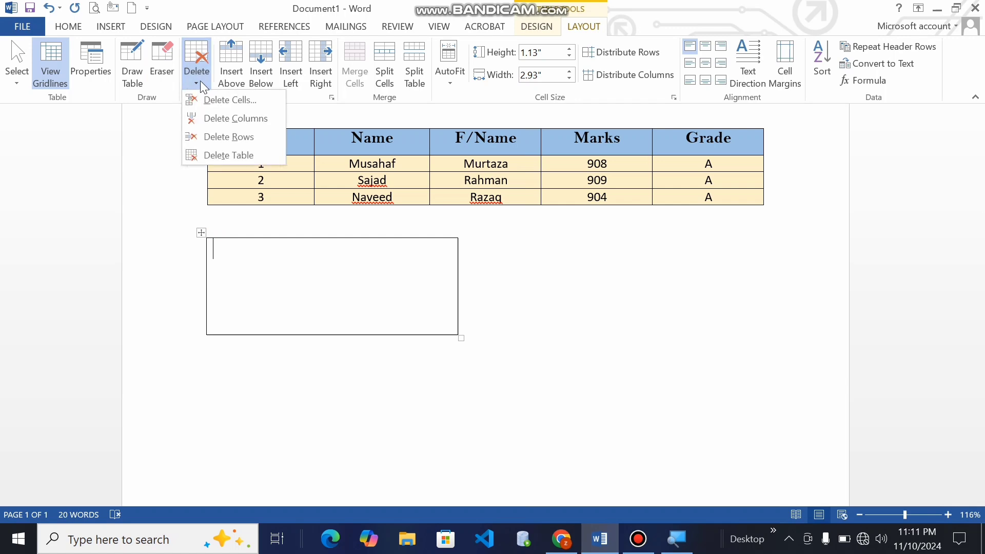
left_click(131, 72)
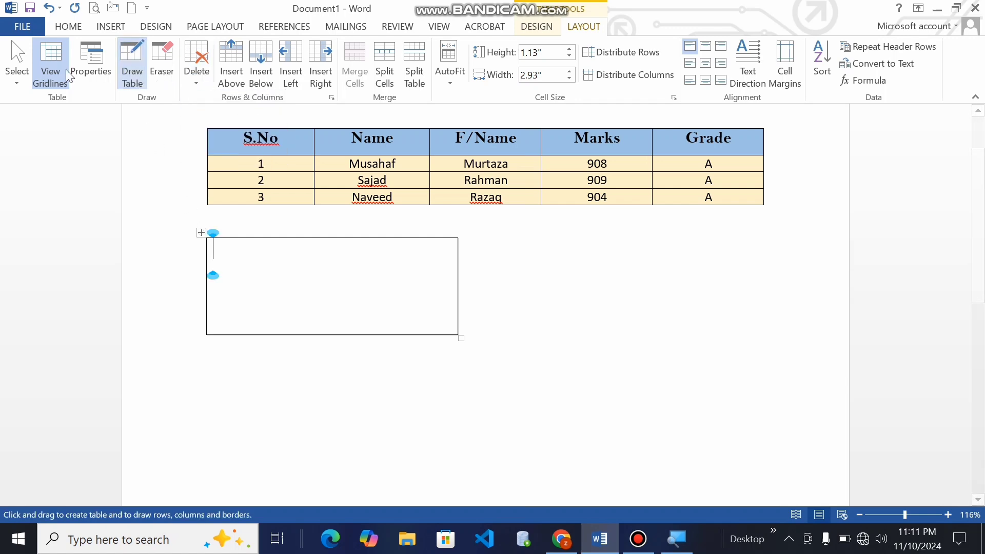
left_click(44, 72)
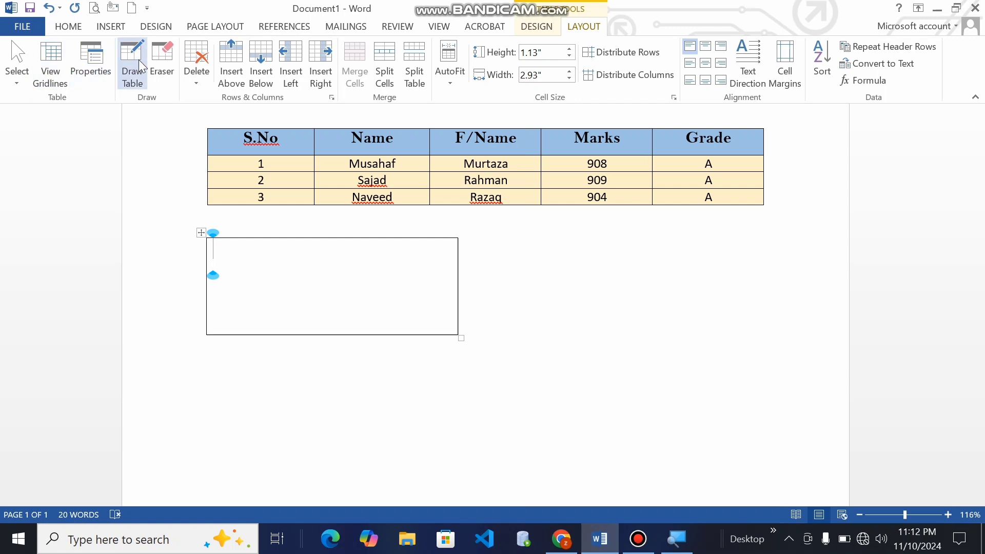
Delete the entire single-cell table drawn below the results table.
left_click(201, 234)
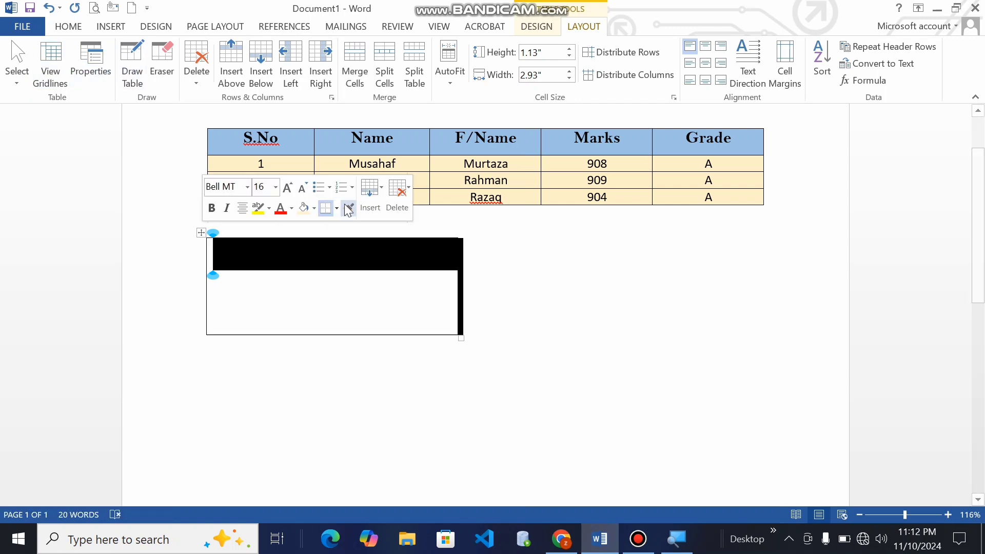
left_click(391, 197)
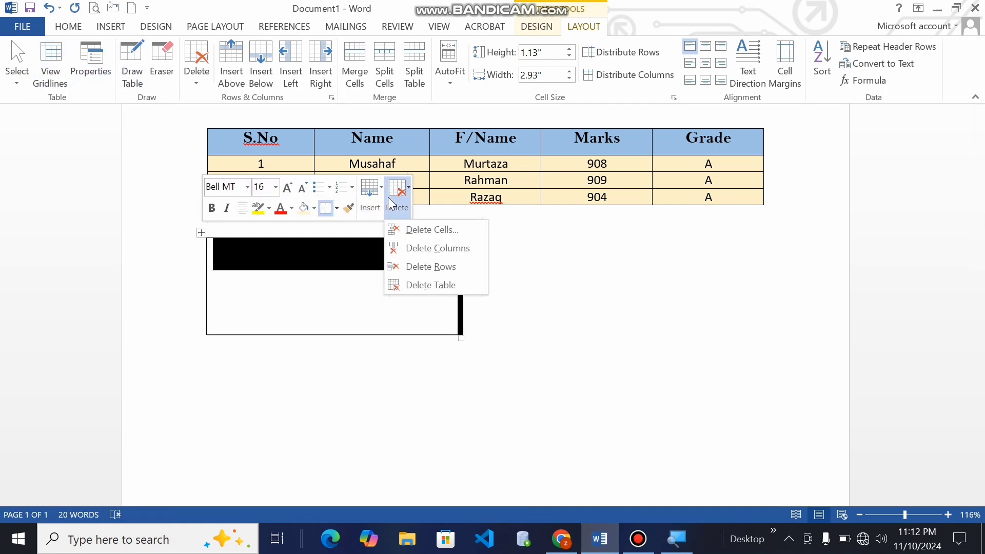
left_click(426, 283)
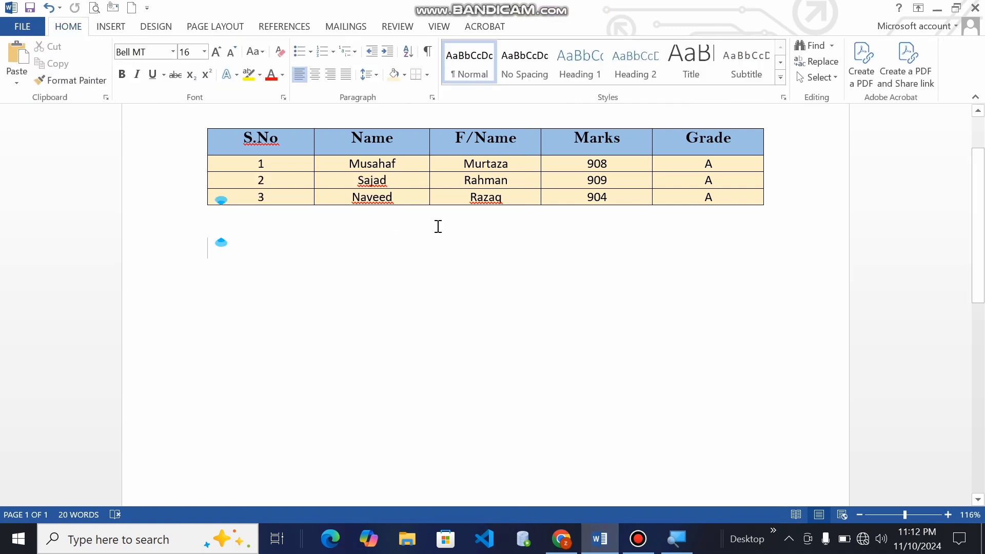
Delete the header row of the results table from the Grade cell using the Delete entire row option of Delete Cells, and undo the deletion.
left_click(301, 141)
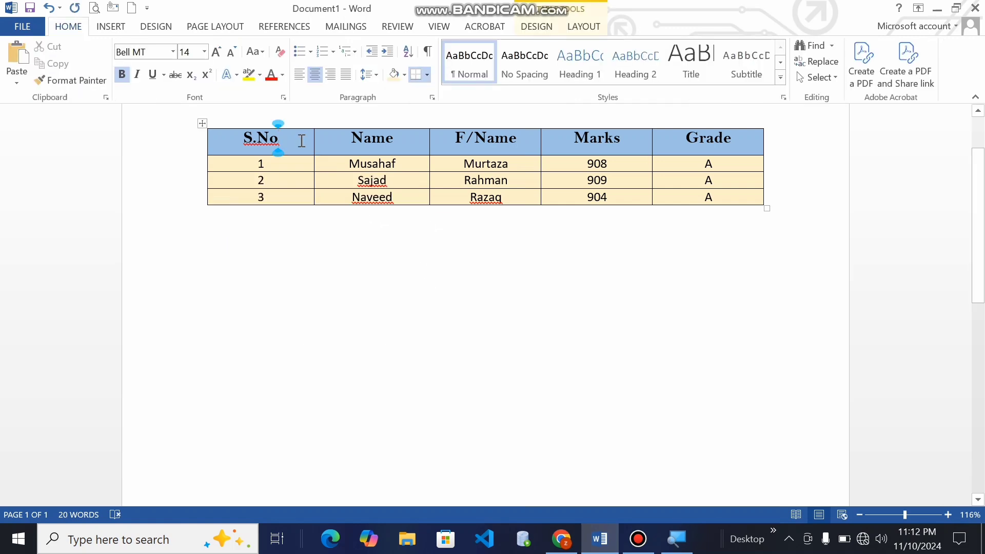
left_click(583, 26)
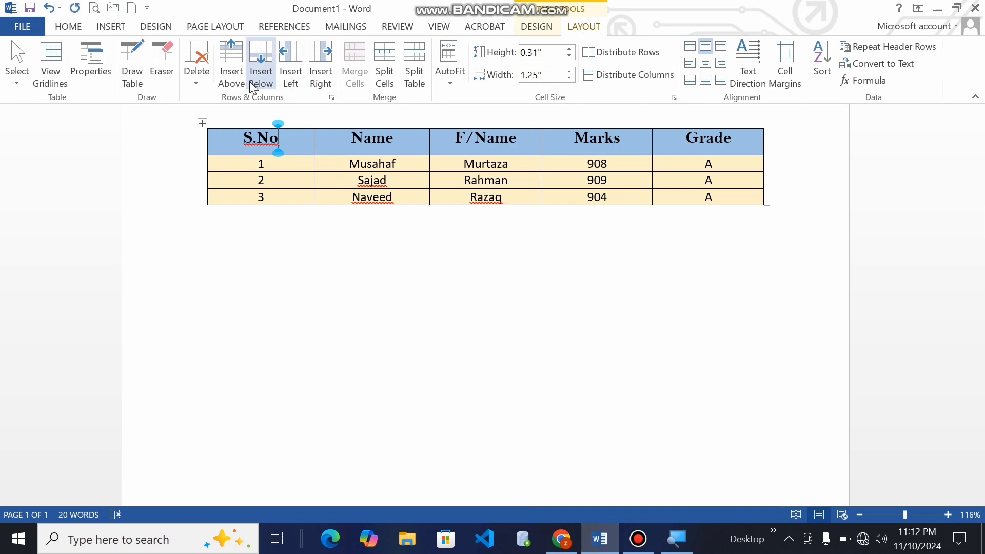
left_click(197, 83)
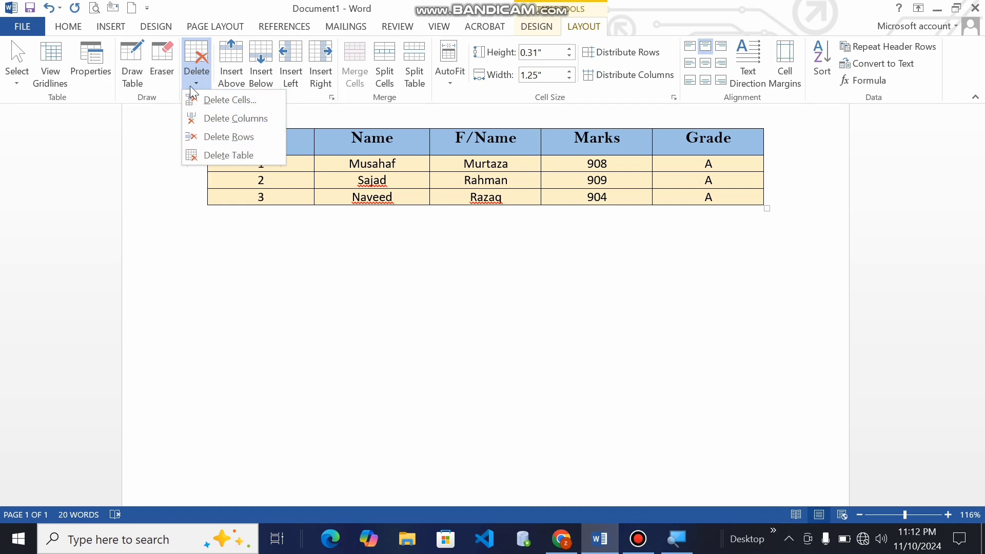
left_click(199, 82)
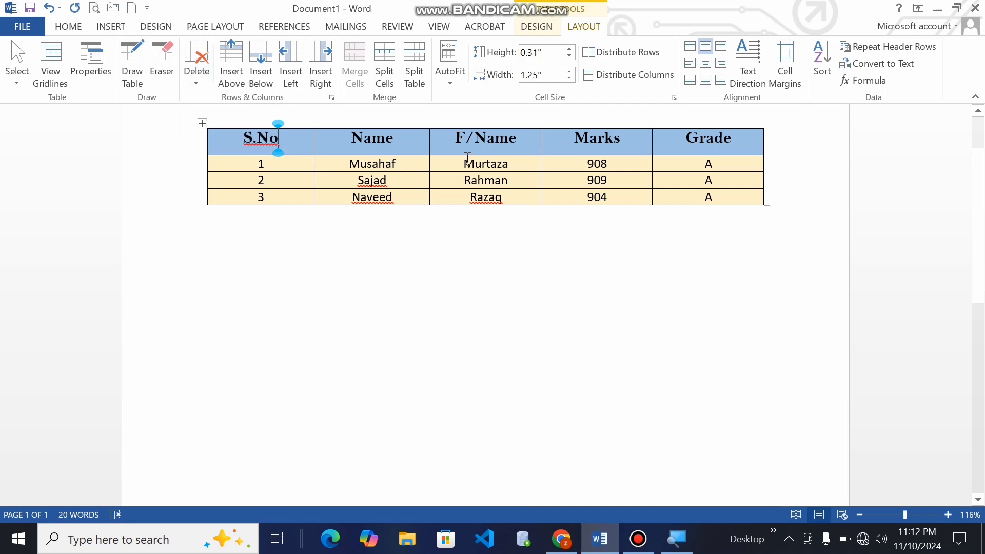
left_click(739, 139)
left_click(205, 84)
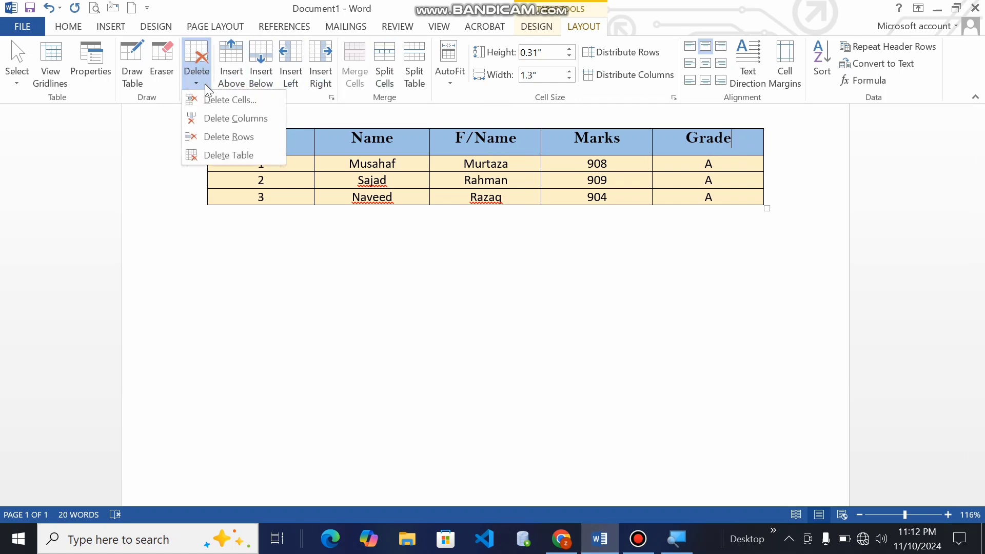
left_click(229, 100)
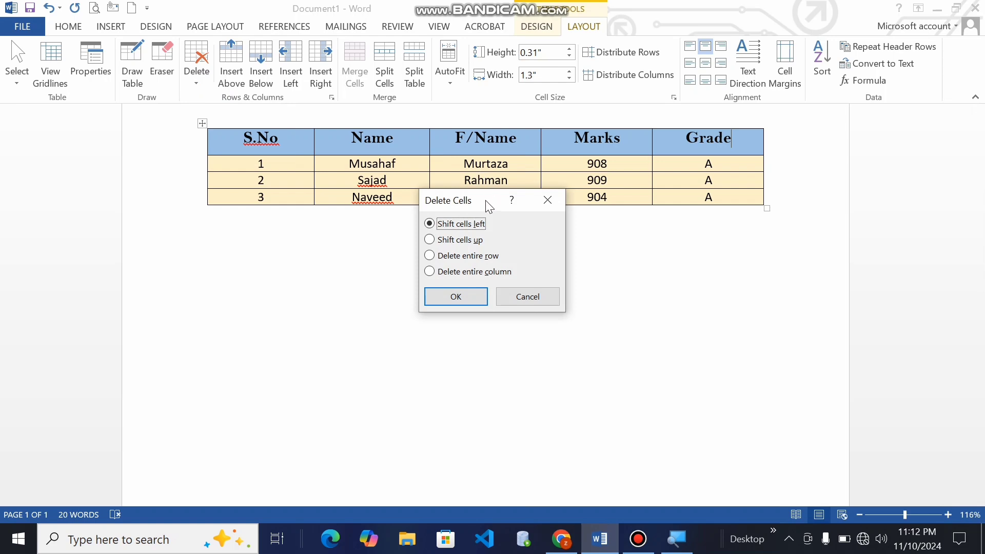
left_click_drag(485, 200, 344, 122)
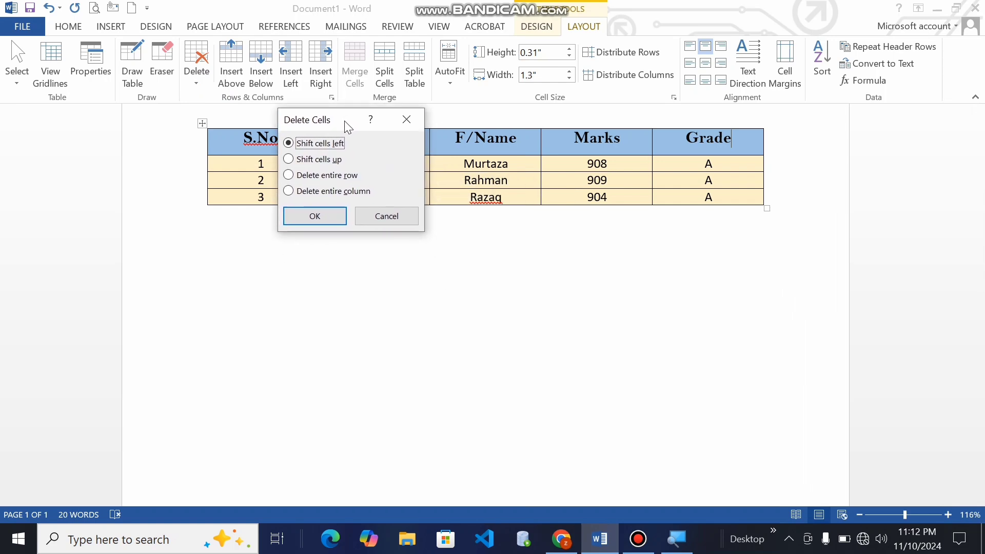
left_click(341, 177)
left_click(326, 214)
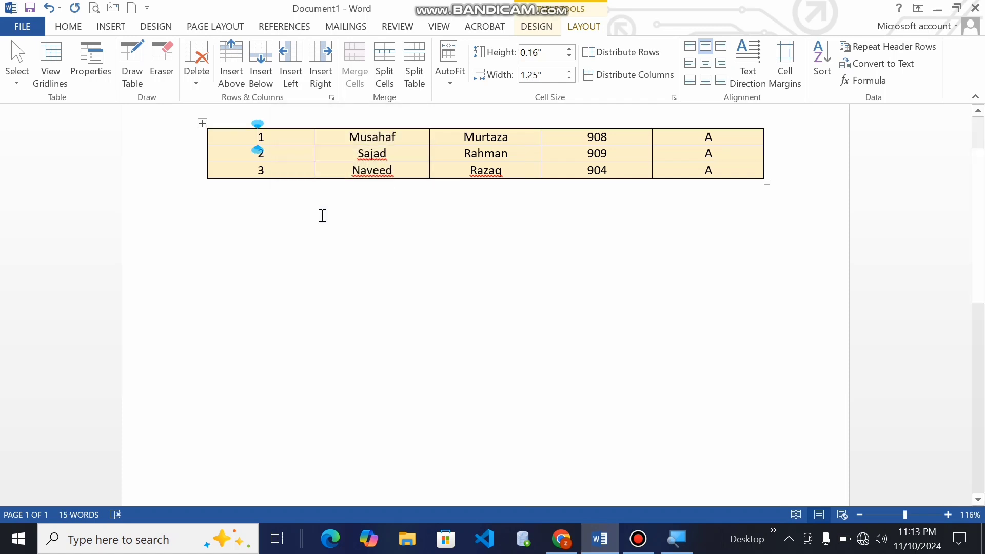
key("ctrl+z")
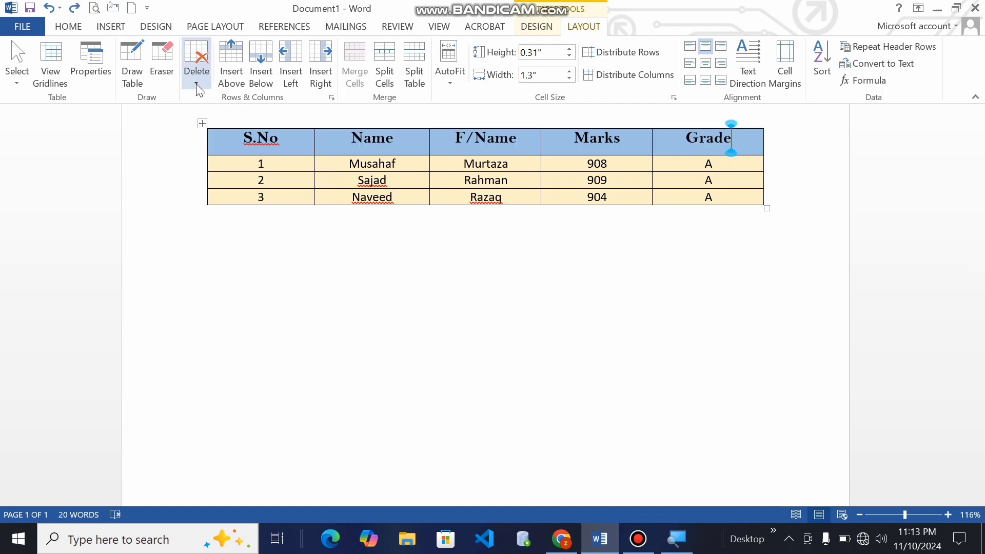
Delete the Grade column using the Delete entire column option of Delete Cells, and undo the deletion.
left_click(196, 64)
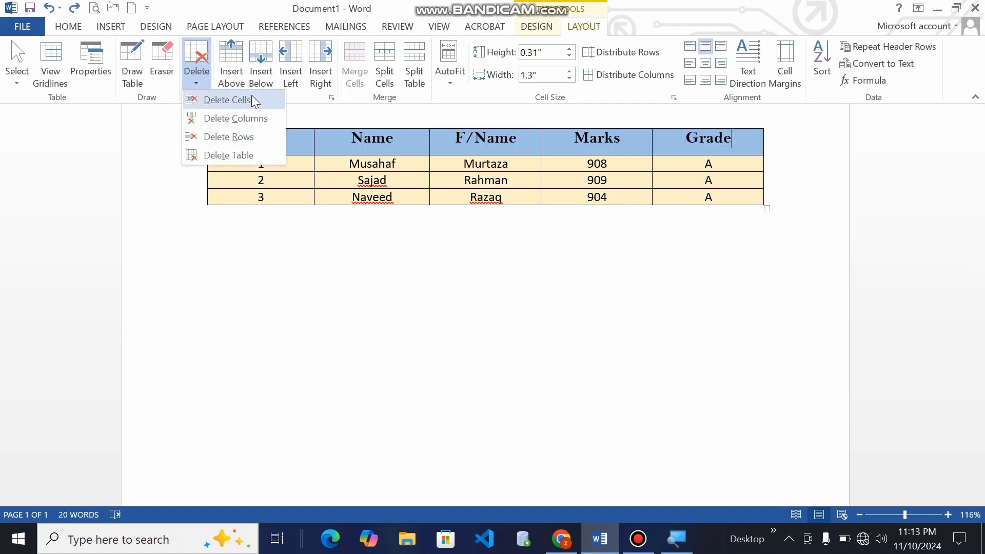
left_click(253, 97)
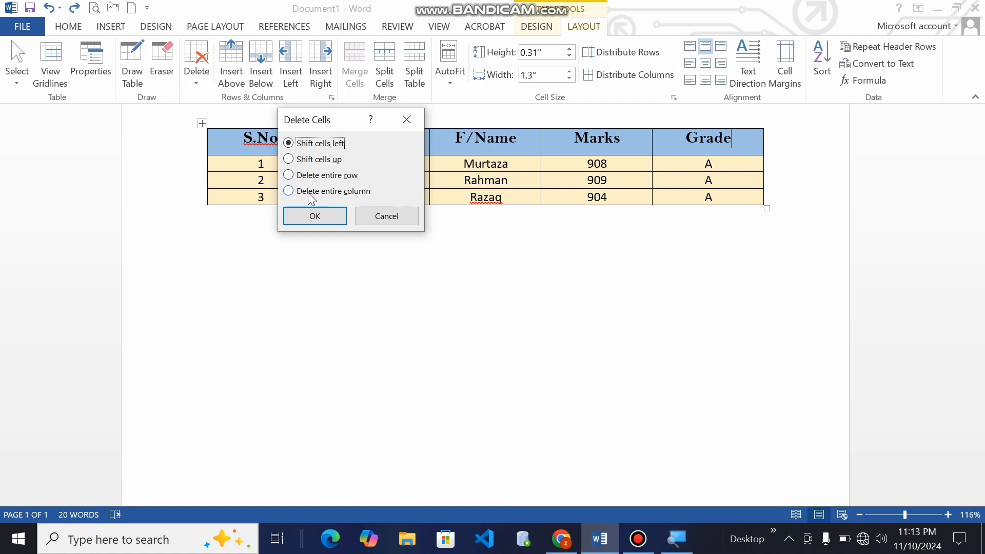
left_click(310, 194)
left_click(314, 214)
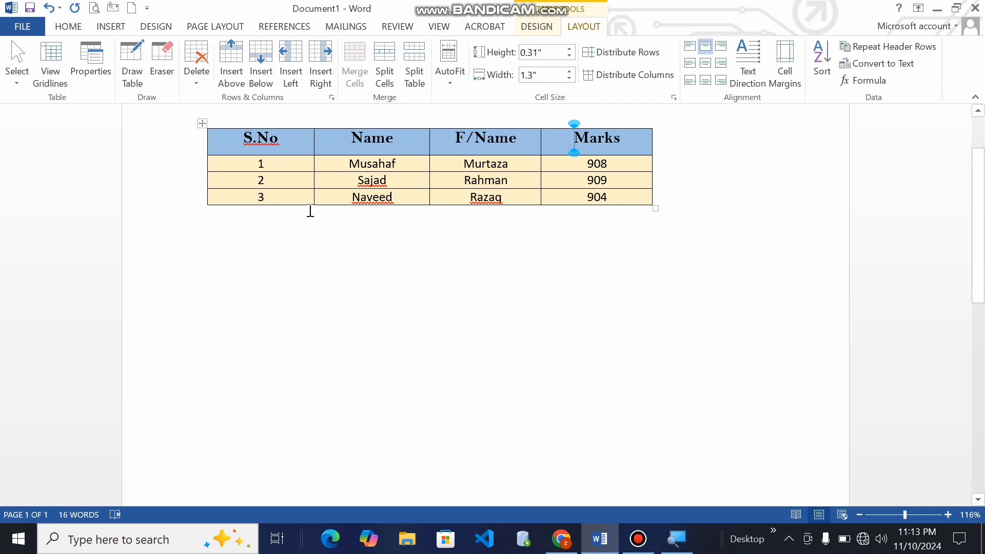
key("ctrl+z")
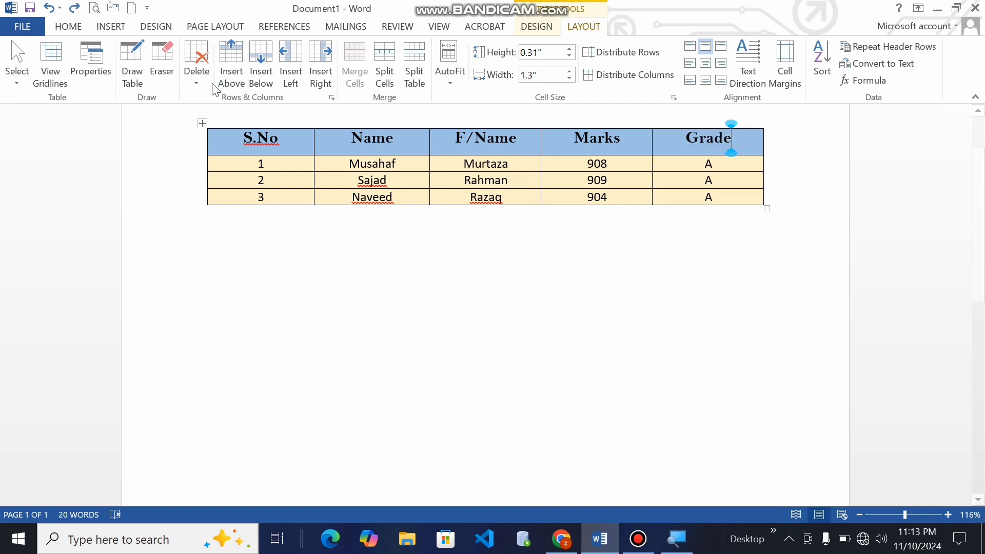
Delete only the Grade header cell with the Shift cells left option, and undo the deletion.
left_click(196, 85)
left_click(210, 98)
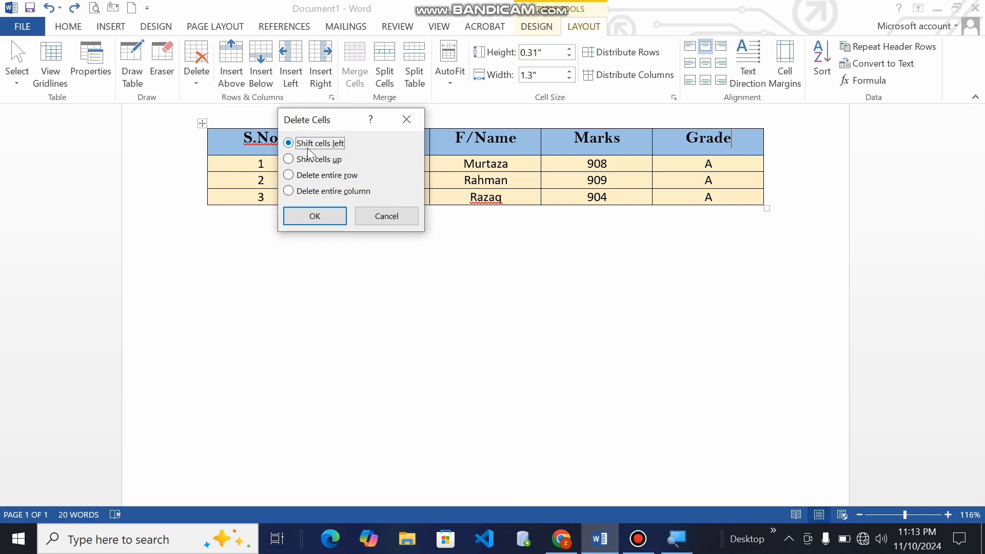
left_click(316, 217)
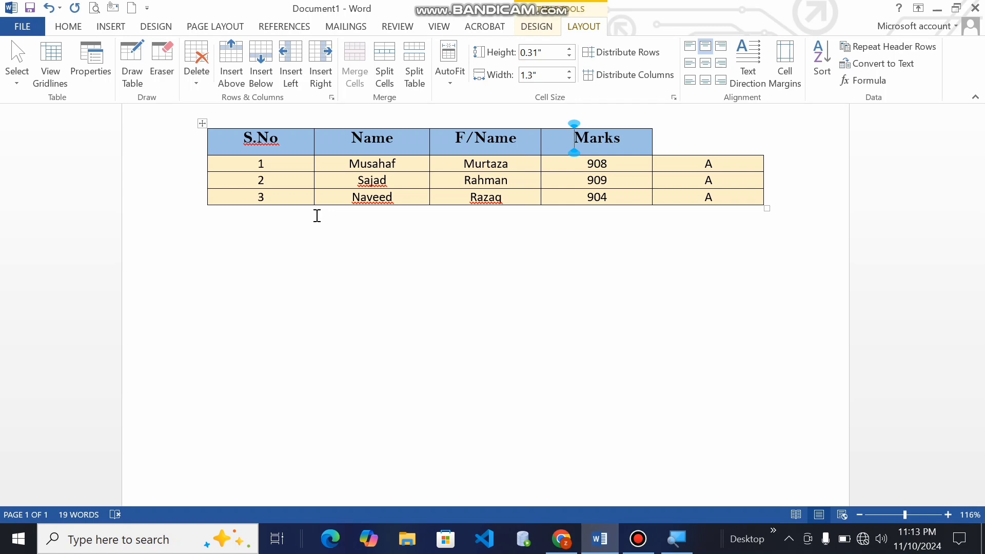
left_click(199, 84)
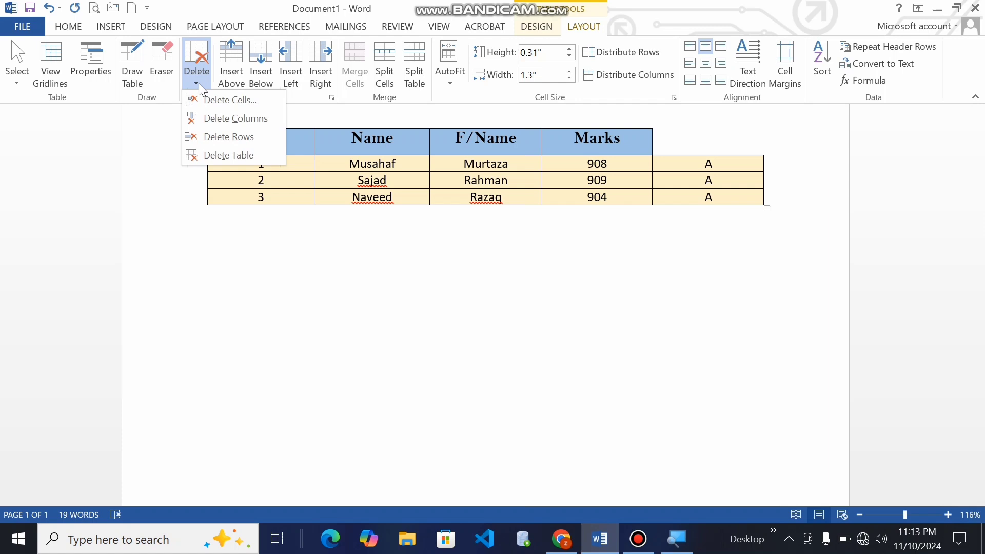
left_click(314, 207)
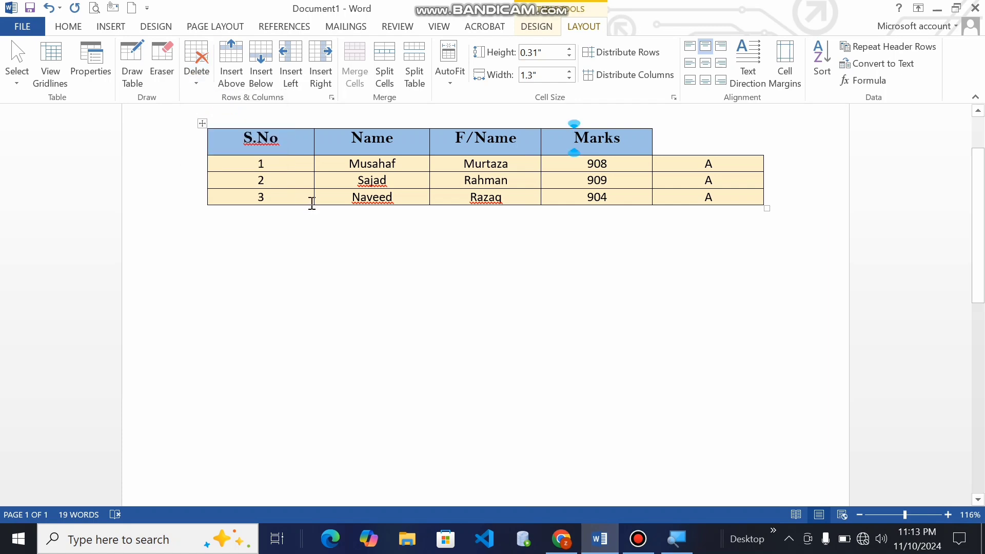
Delete the Grade header cell with the Shift cells up option, and undo the deletion.
left_click(199, 81)
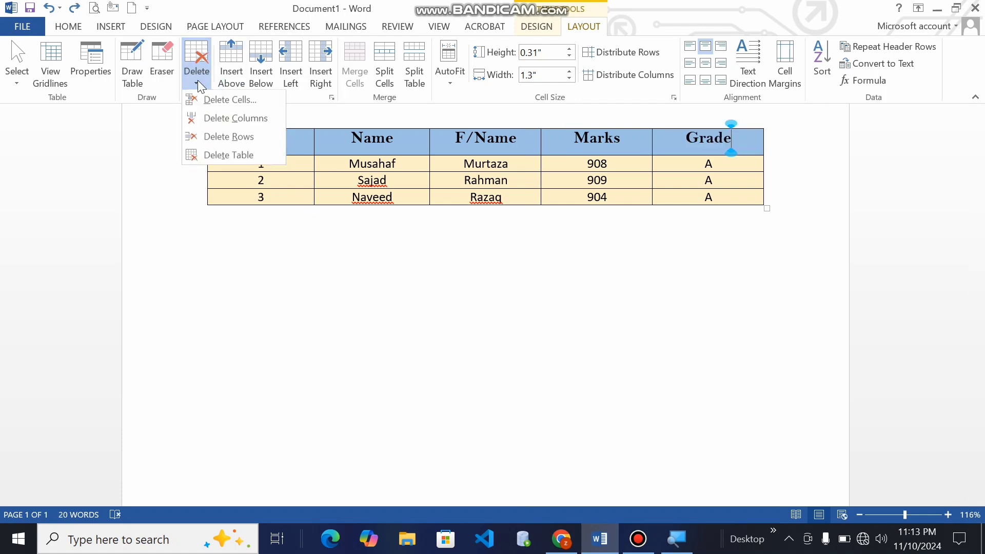
left_click(220, 100)
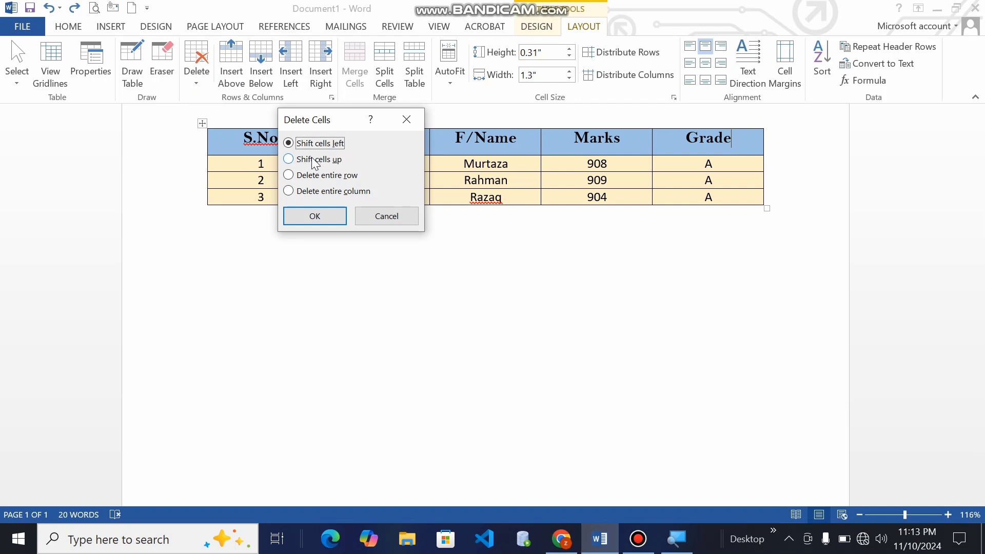
left_click(315, 161)
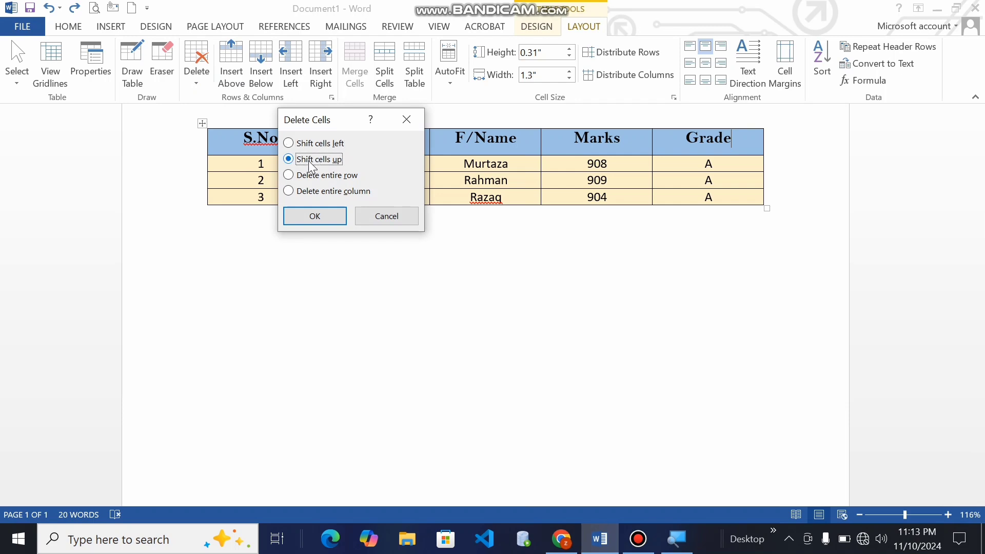
left_click(319, 215)
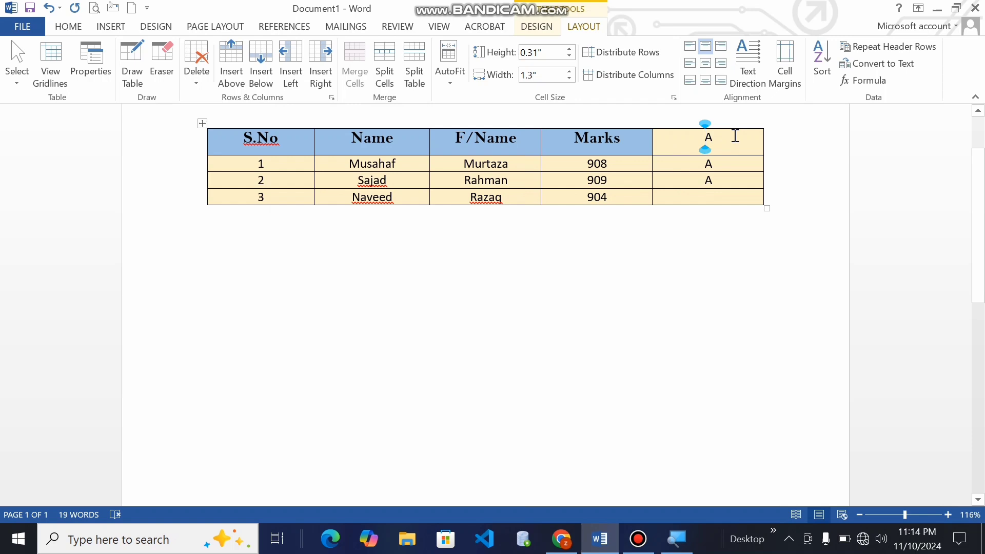
key("ctrl+z")
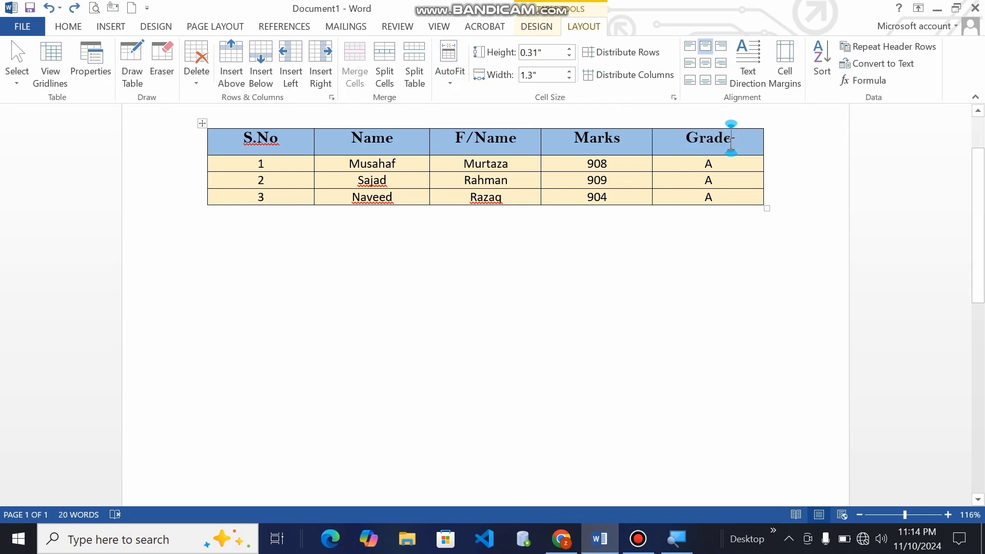
Remove the Grade column directly with Delete Columns, and undo the removal.
left_click(196, 83)
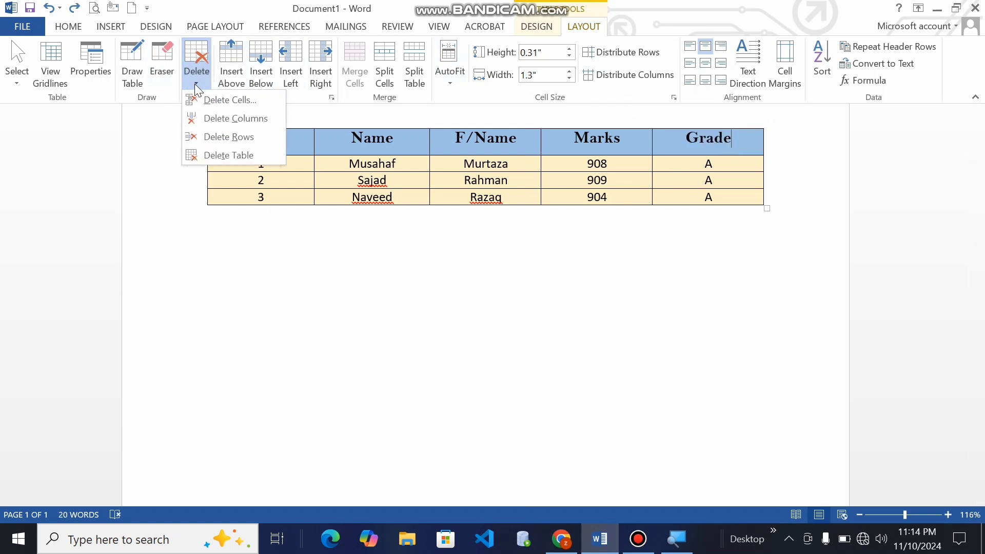
left_click(212, 119)
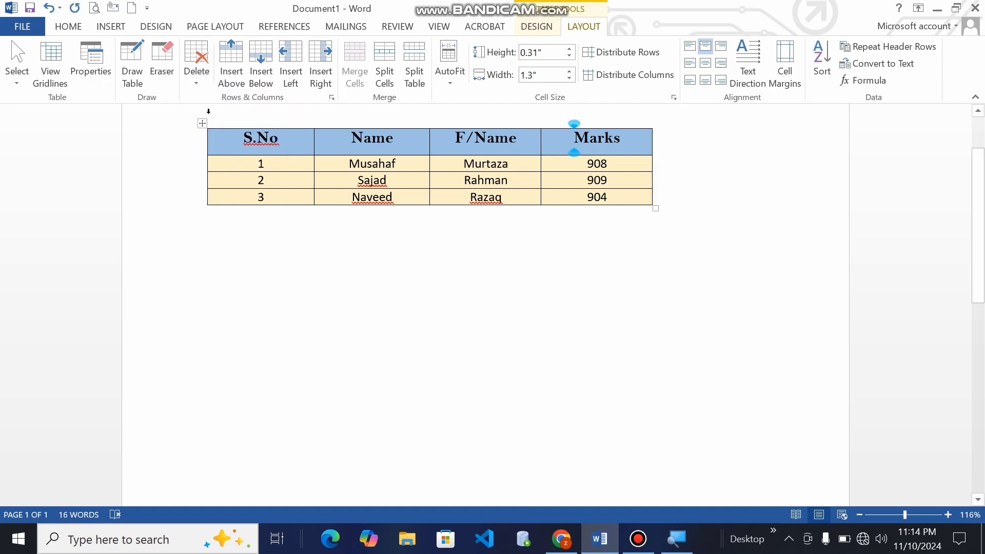
key("ctrl+z")
left_click(198, 82)
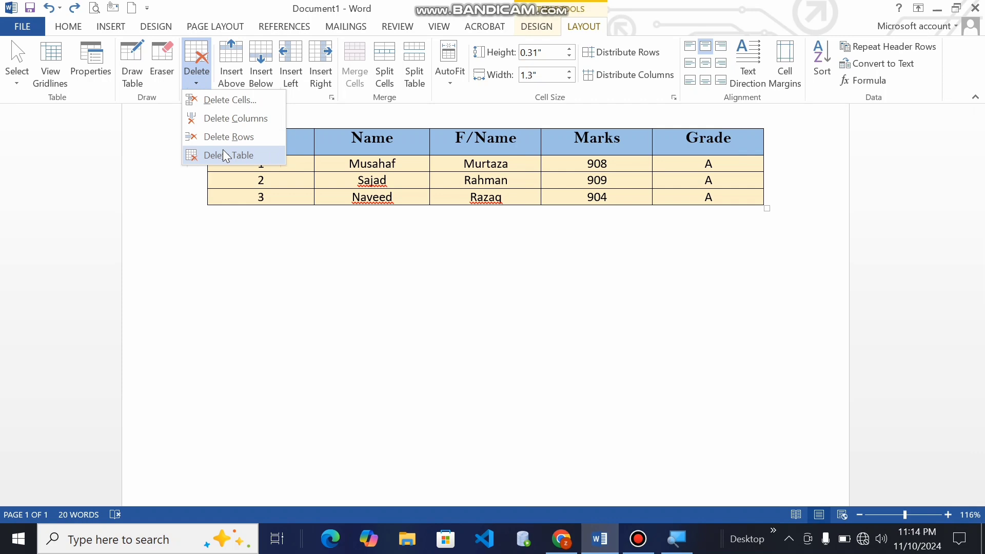
left_click(286, 240)
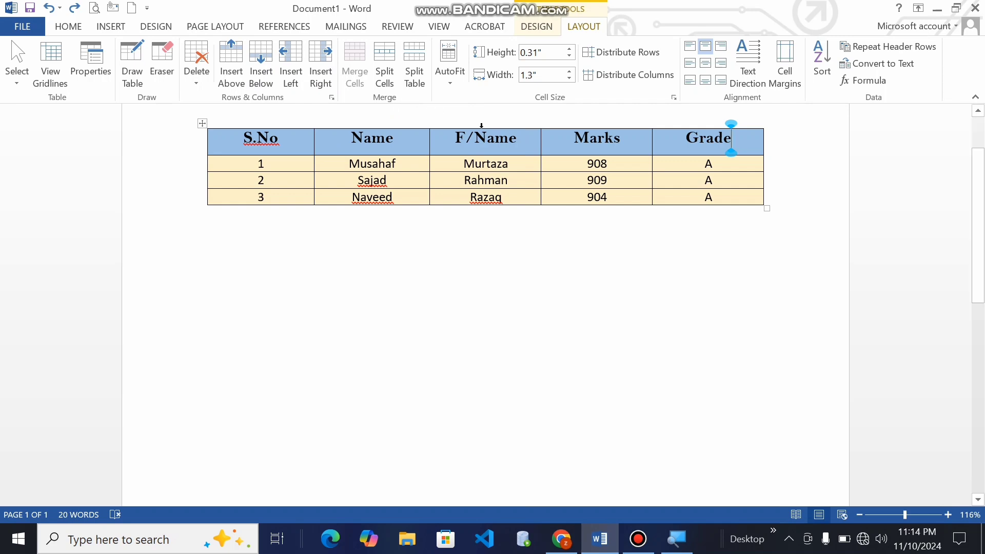
Insert a blank column between the F/Name and Marks columns of the results table.
left_click(533, 137)
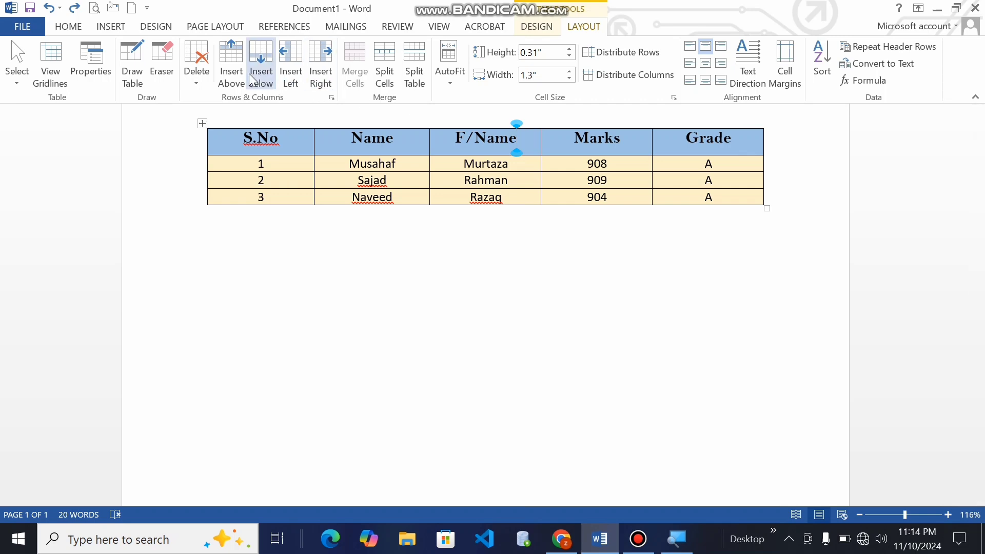
left_click(319, 72)
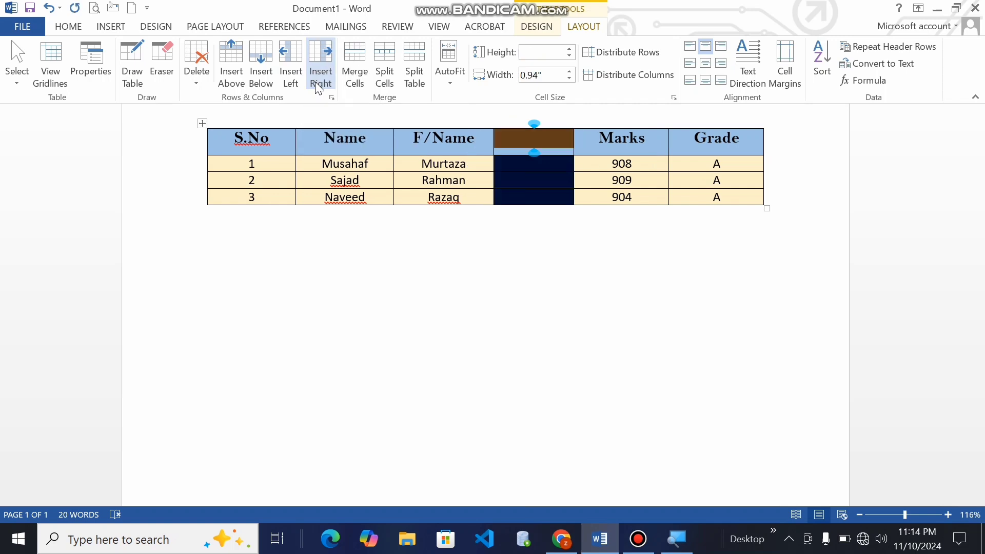
left_click(477, 285)
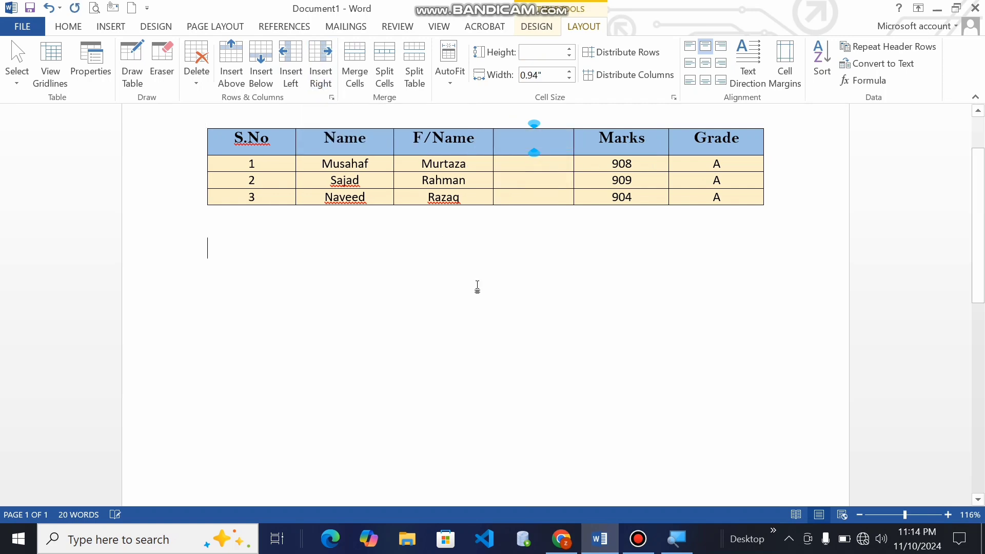
Insert a blank column between the Name and F/Name columns of the results table.
left_click(490, 147)
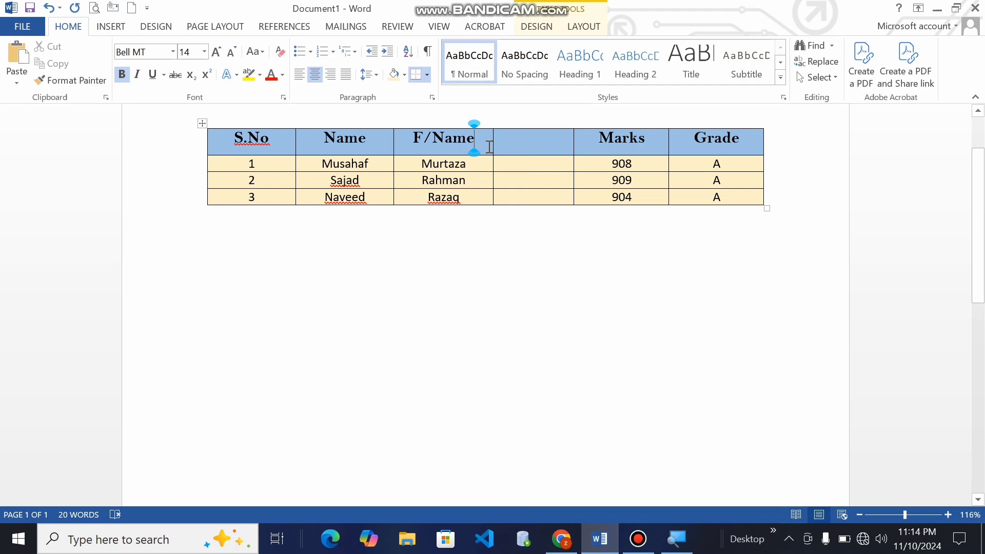
left_click(583, 26)
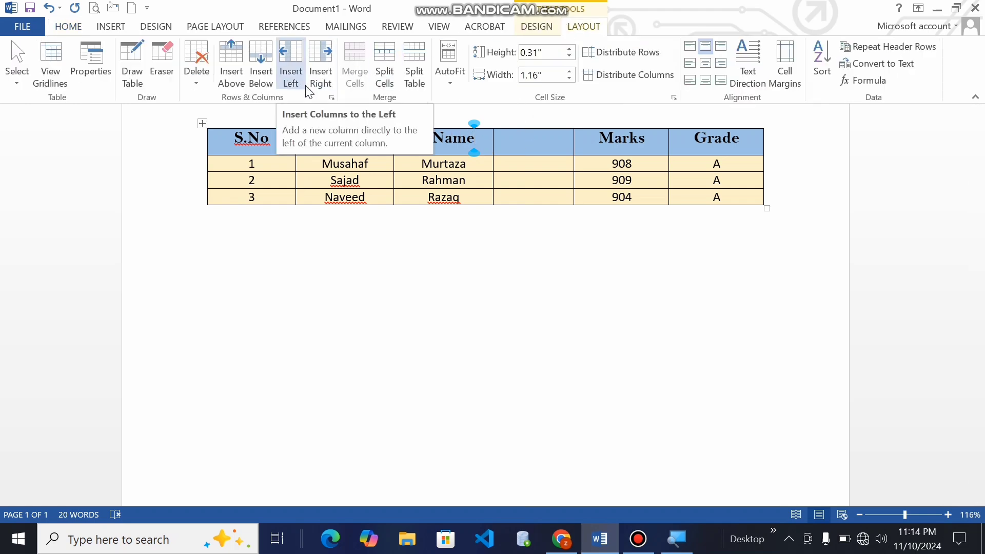
left_click(292, 77)
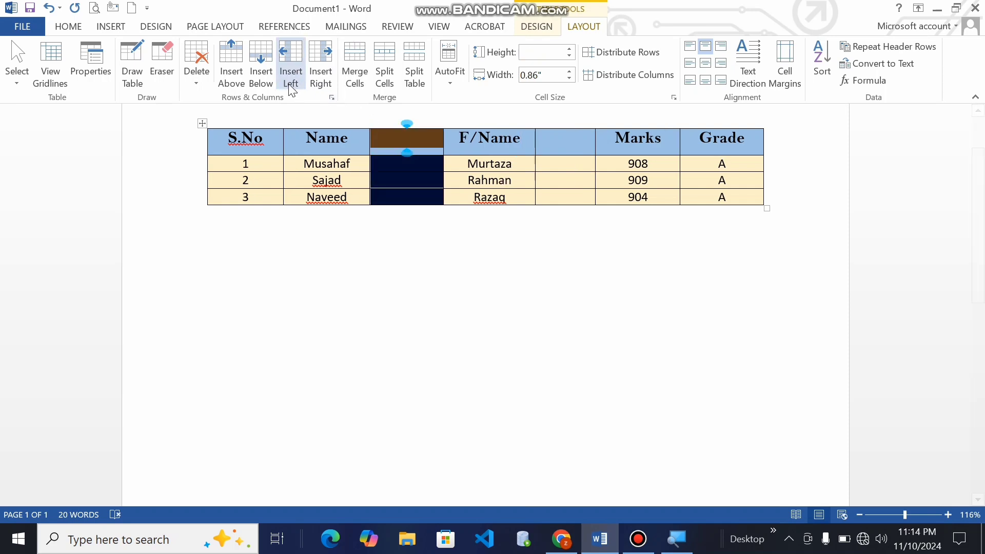
left_click(302, 164)
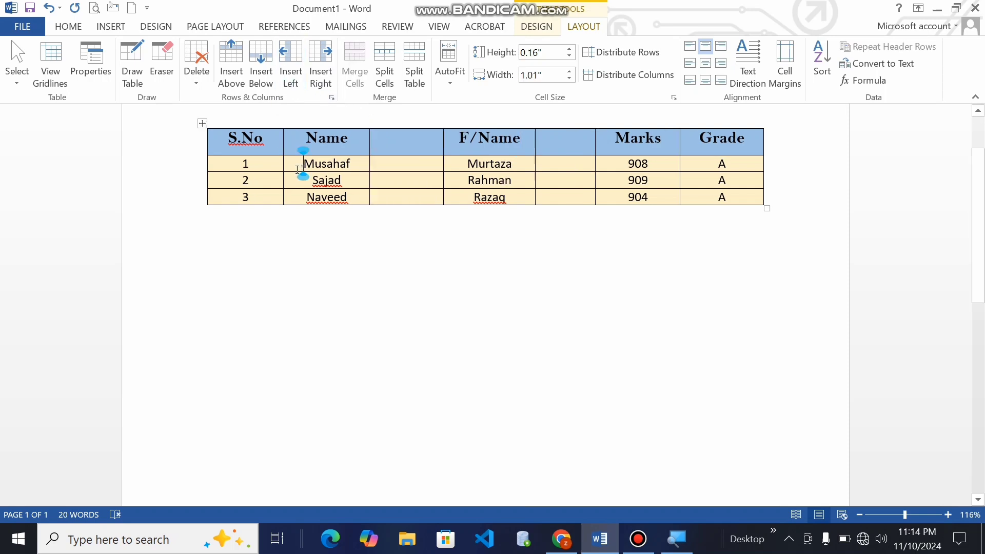
Insert five blank rows below the row with serial number 3.
left_click(262, 199)
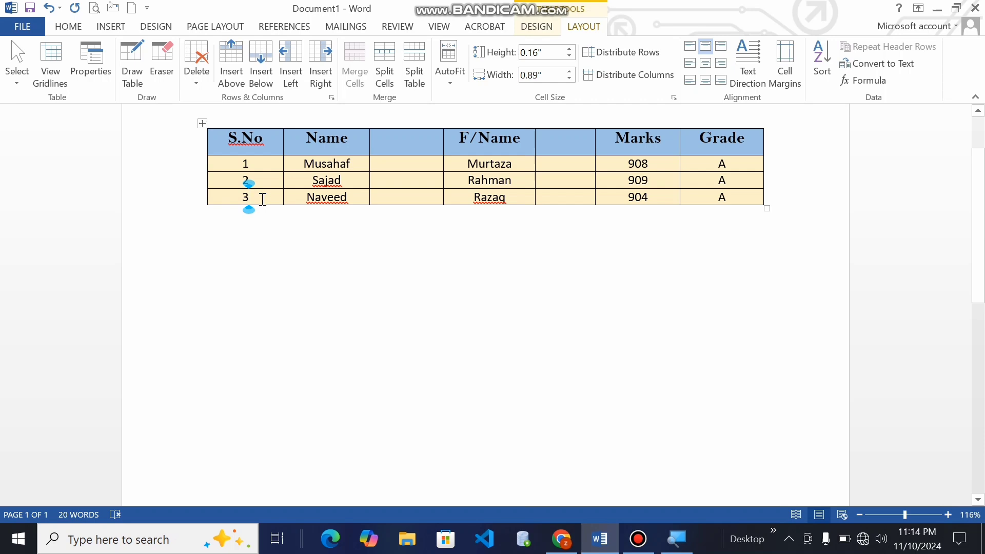
left_click(270, 82)
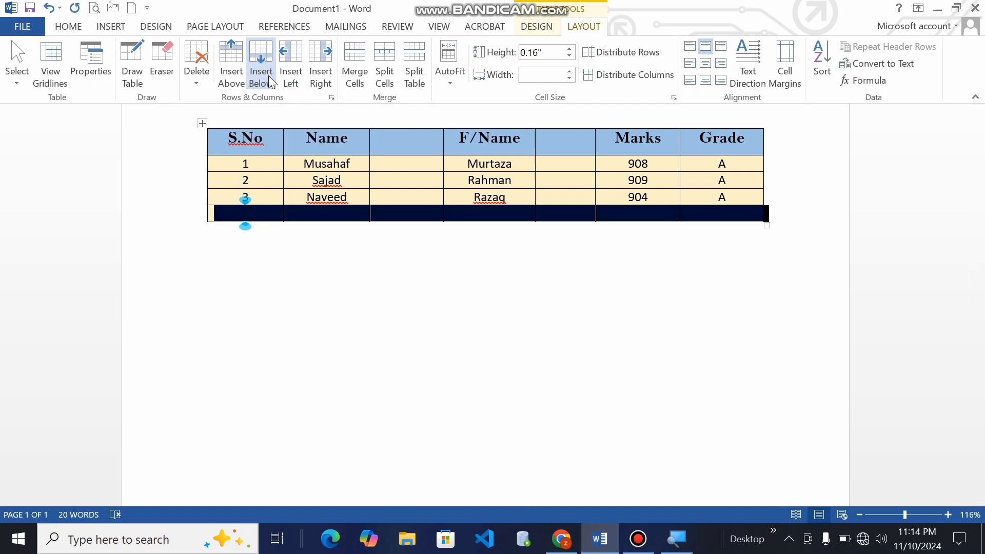
left_click(270, 82)
left_click(271, 82)
left_click(270, 82)
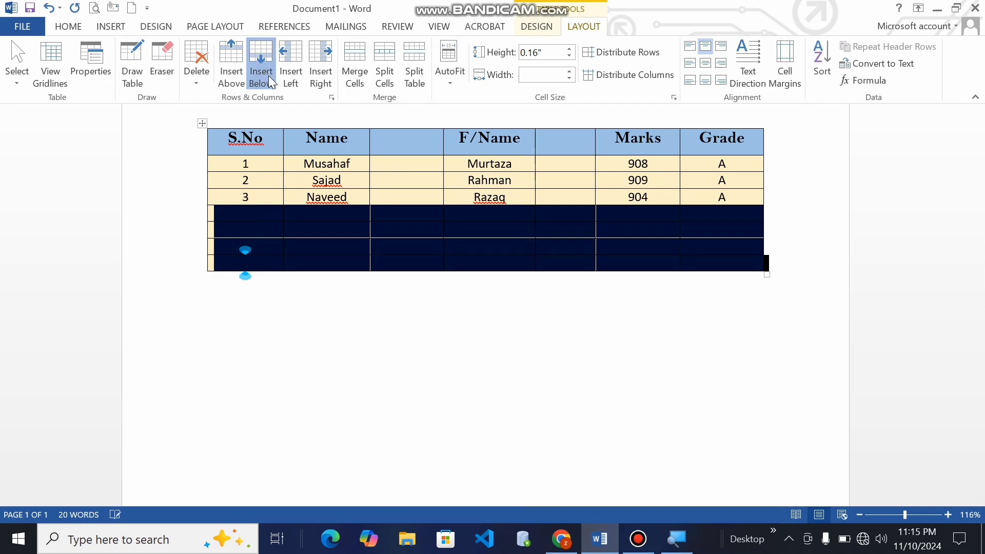
left_click(270, 83)
left_click(345, 327)
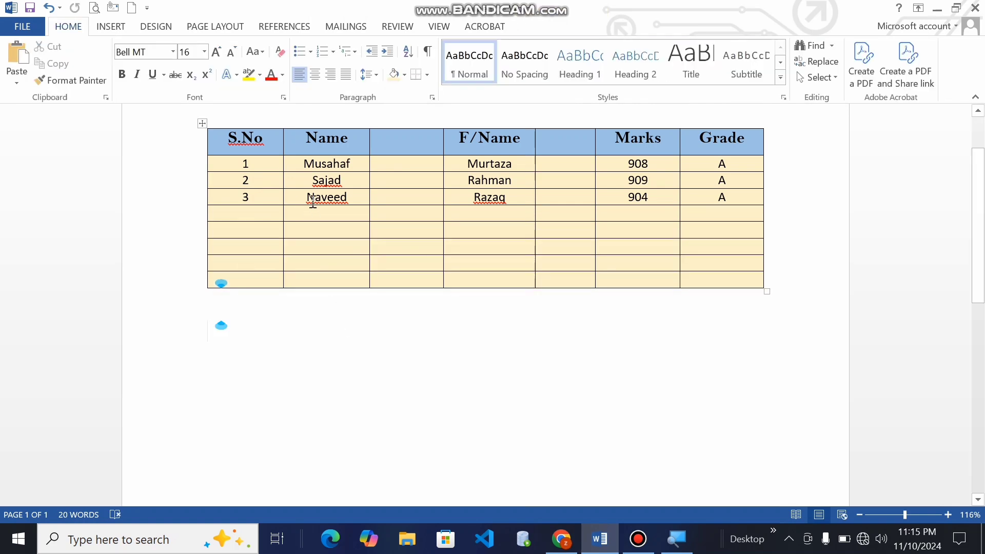
Insert a blank row directly above the row with serial number 3.
left_click(264, 201)
left_click(583, 26)
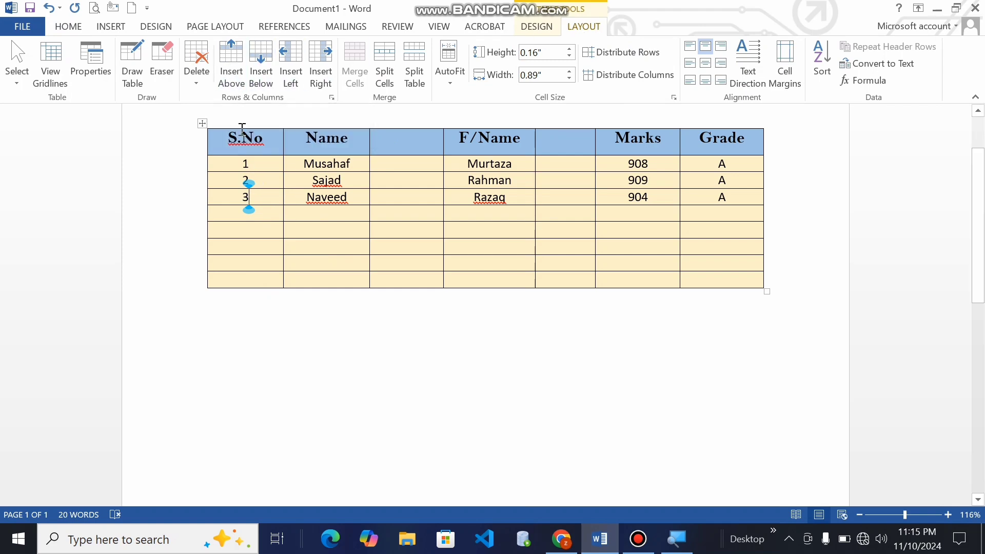
left_click(231, 82)
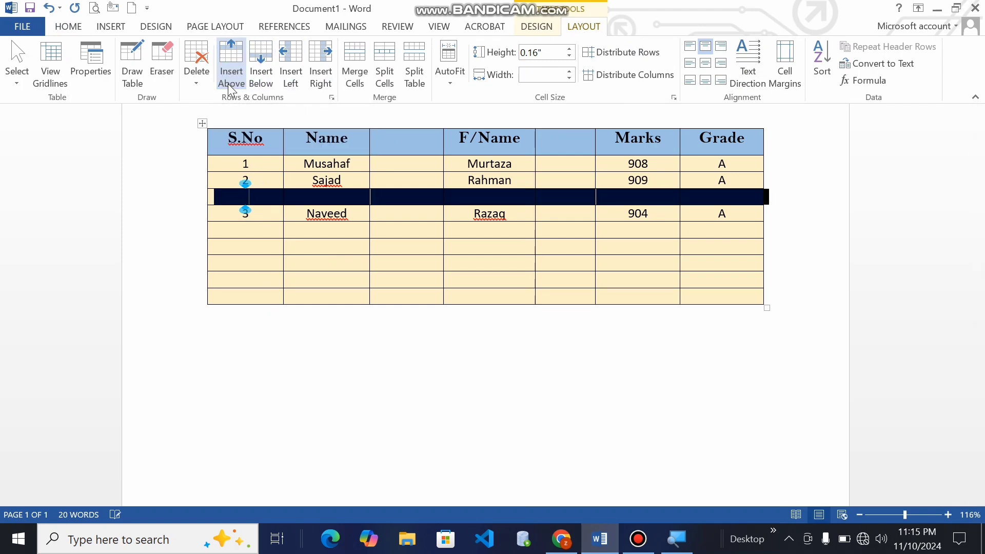
left_click(355, 310)
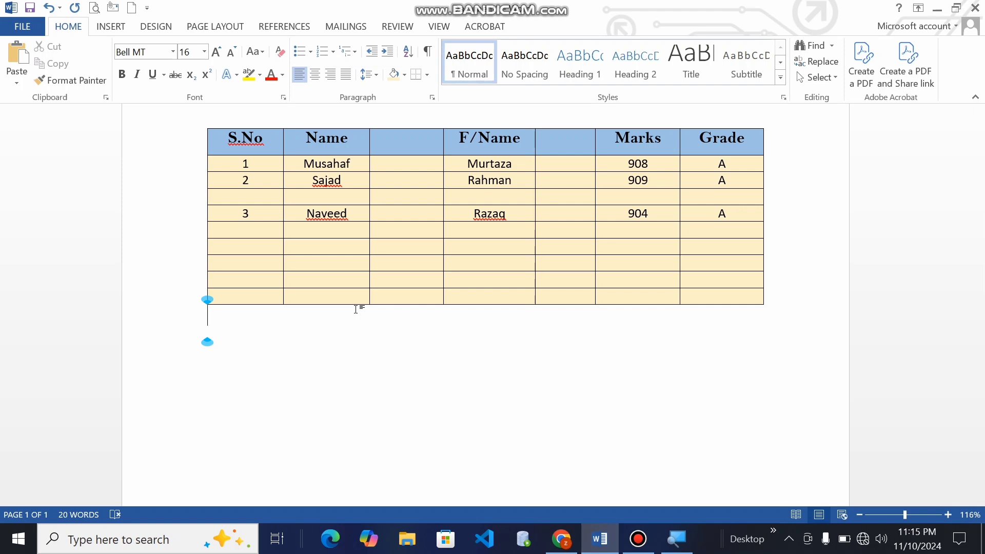
Insert a blank row above the header row that starts with S.No.
left_click(263, 146)
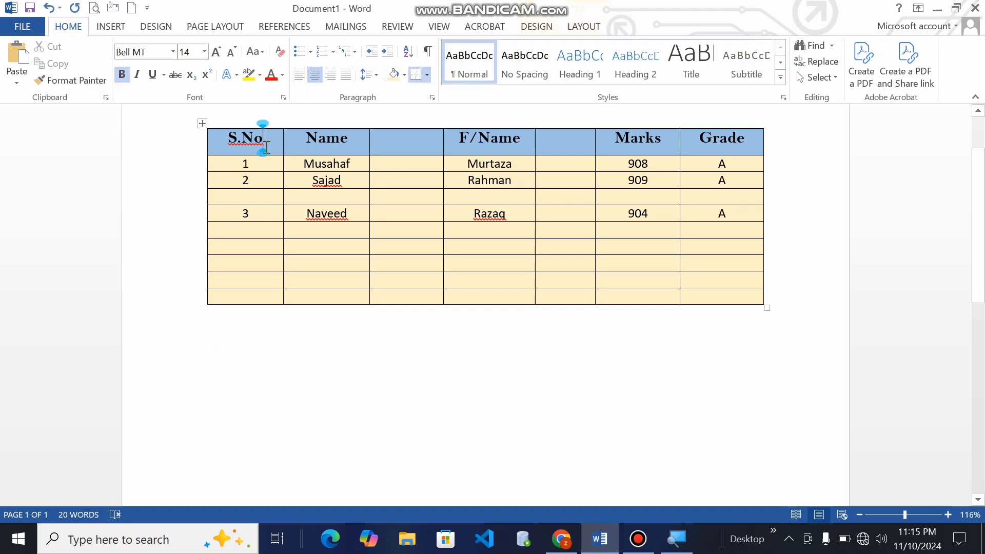
left_click(586, 28)
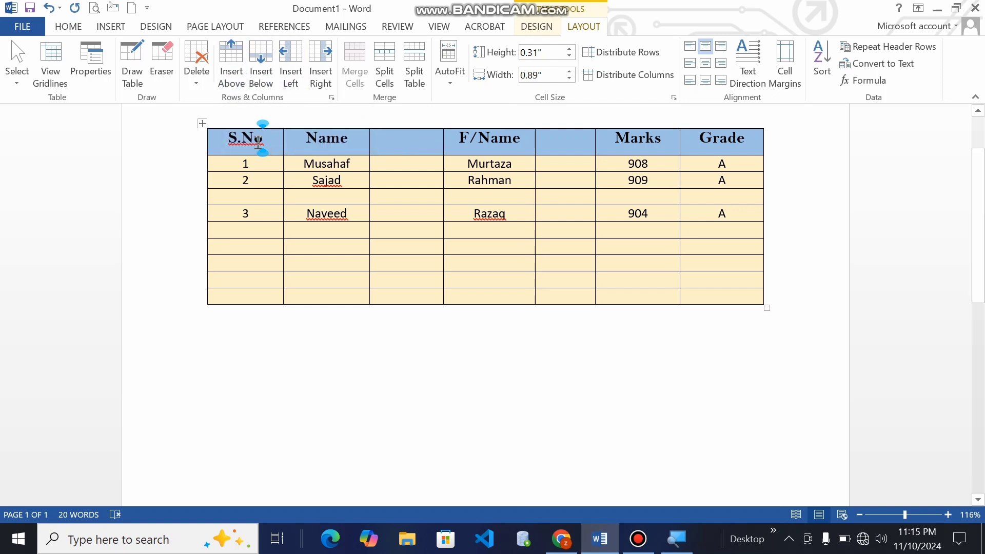
left_click(235, 82)
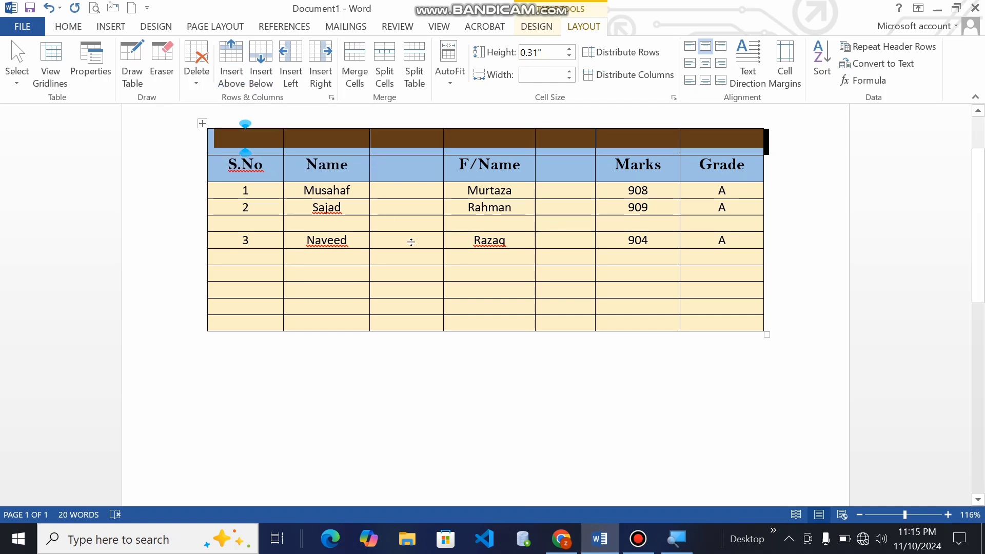
left_click(429, 269)
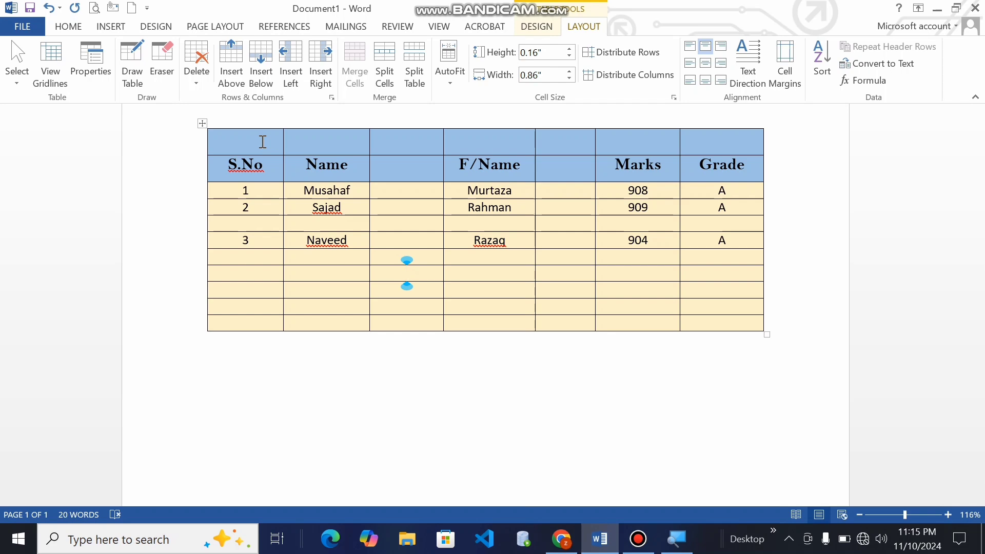
Enter "Student information Table" in the first cell of the blank row above the headers.
left_click(263, 142)
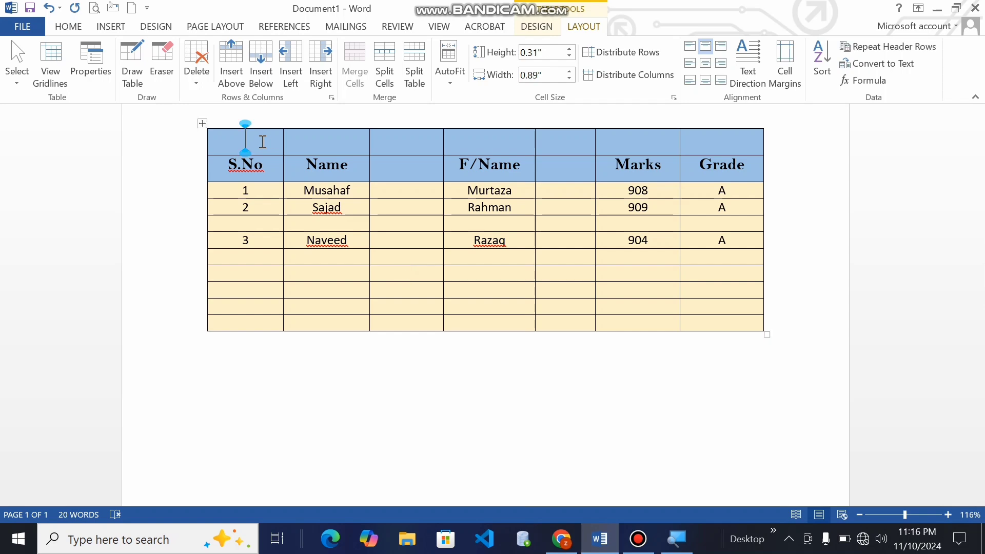
type("Studnt")
key("BackSpace")
key("BackSpace")
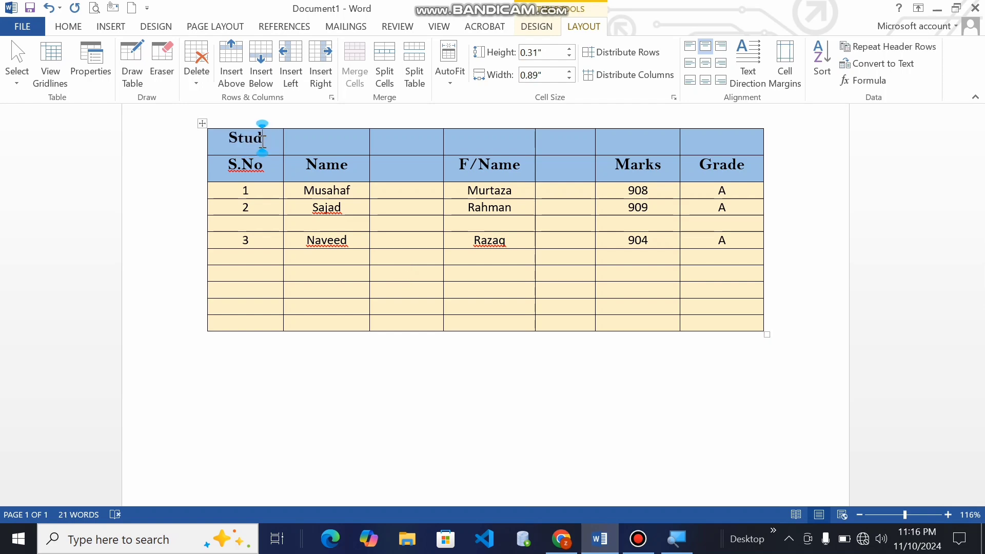
type("ent inofrm")
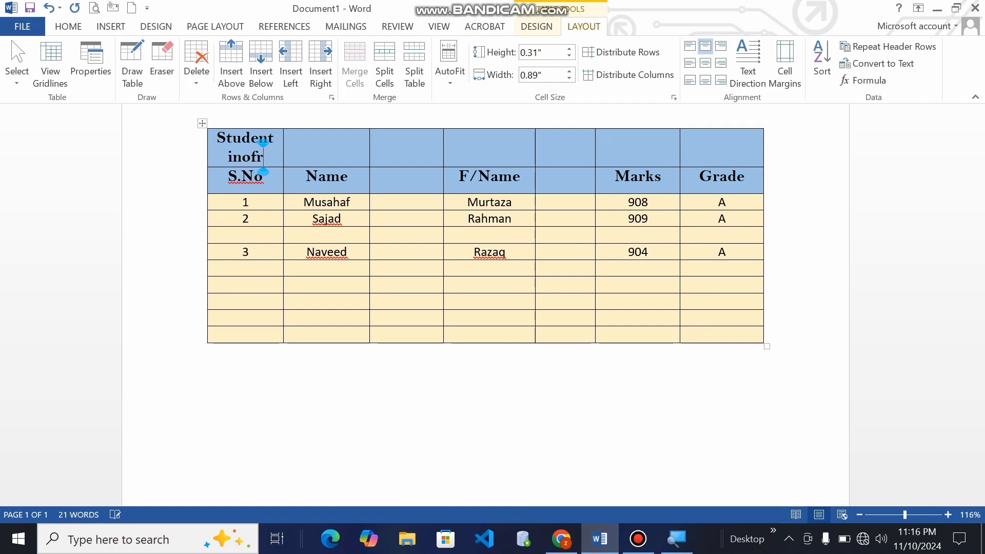
key("BackSpace")
key("BackSpace")
key("BackSpace")
key("BackSpace")
type("f")
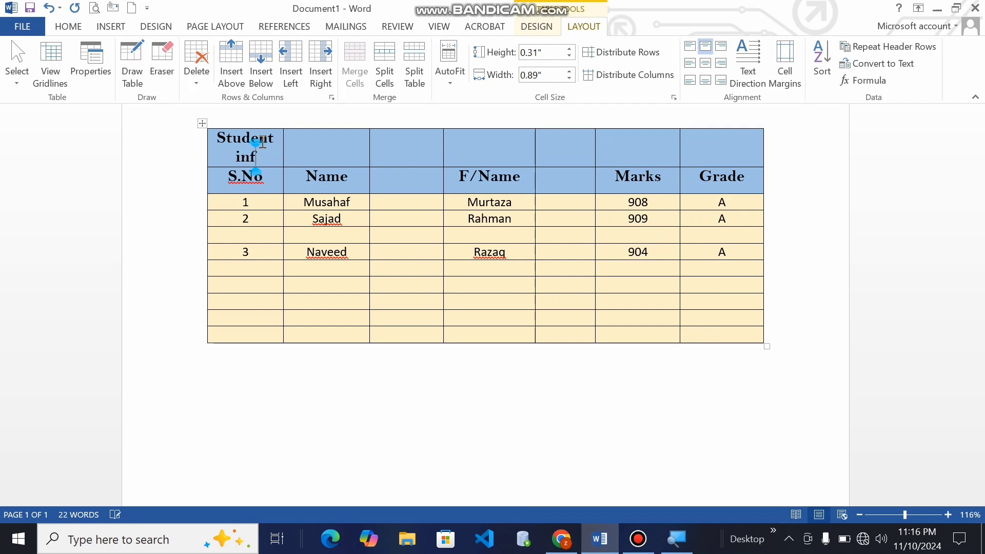
type("ormation Table")
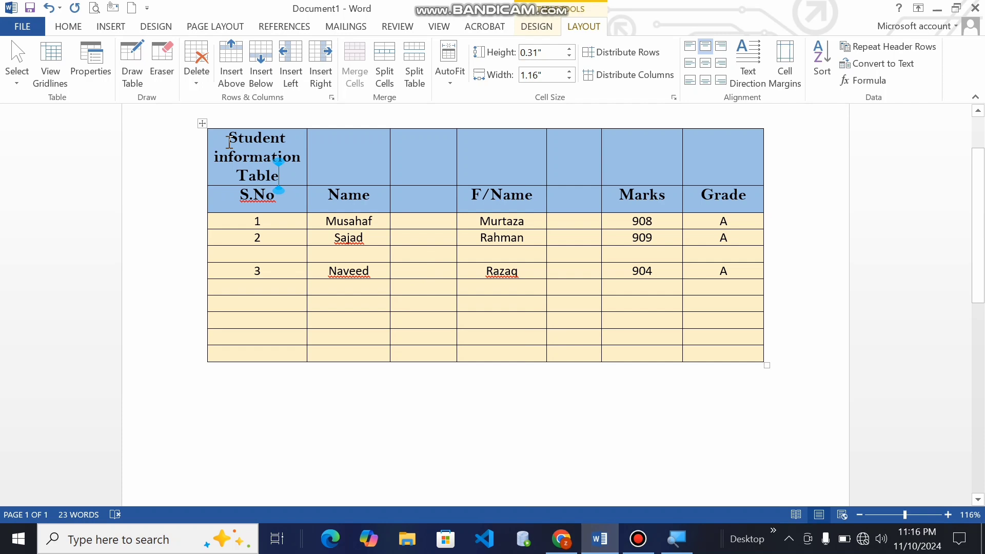
Merge all cells of the table's top row into one title cell.
left_click_drag(229, 140, 278, 174)
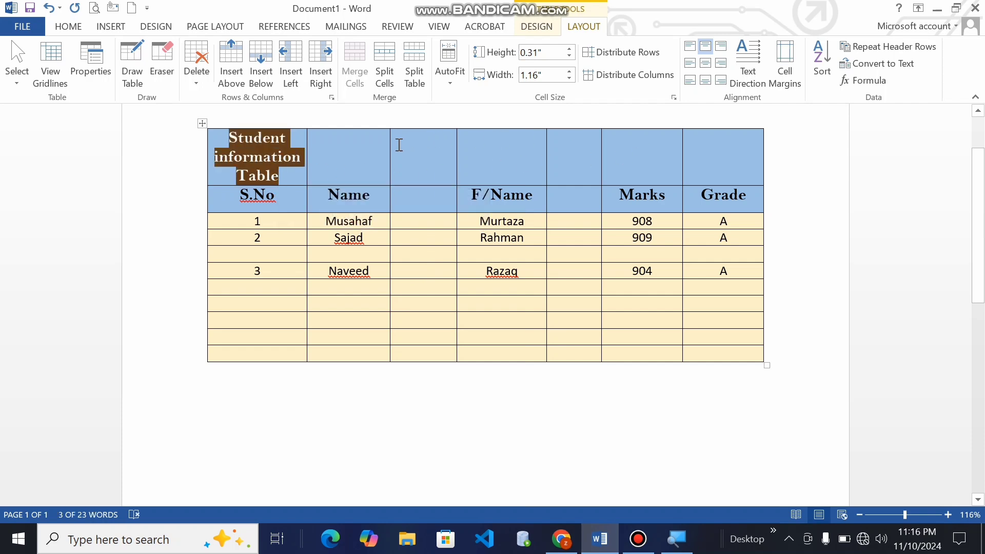
left_click(546, 171)
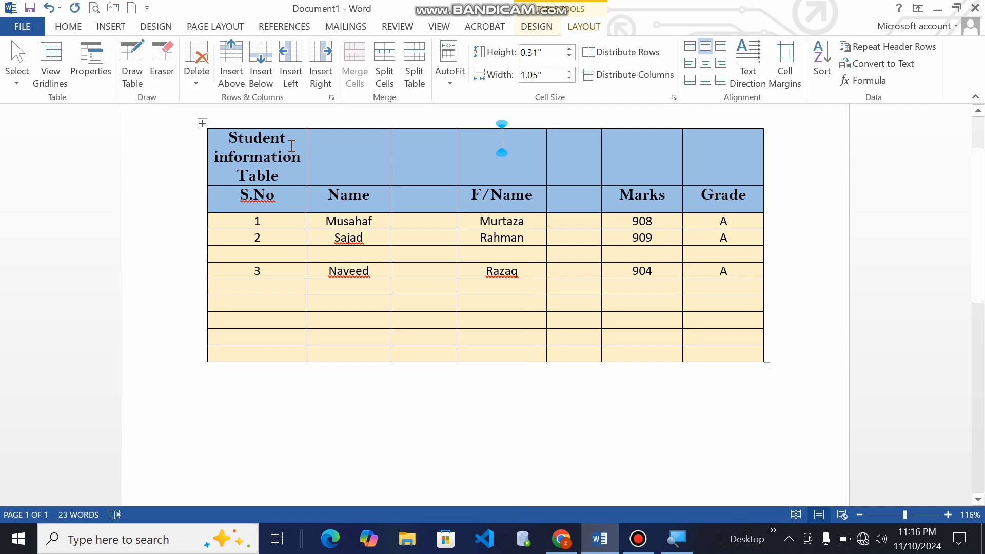
left_click_drag(230, 138, 691, 159)
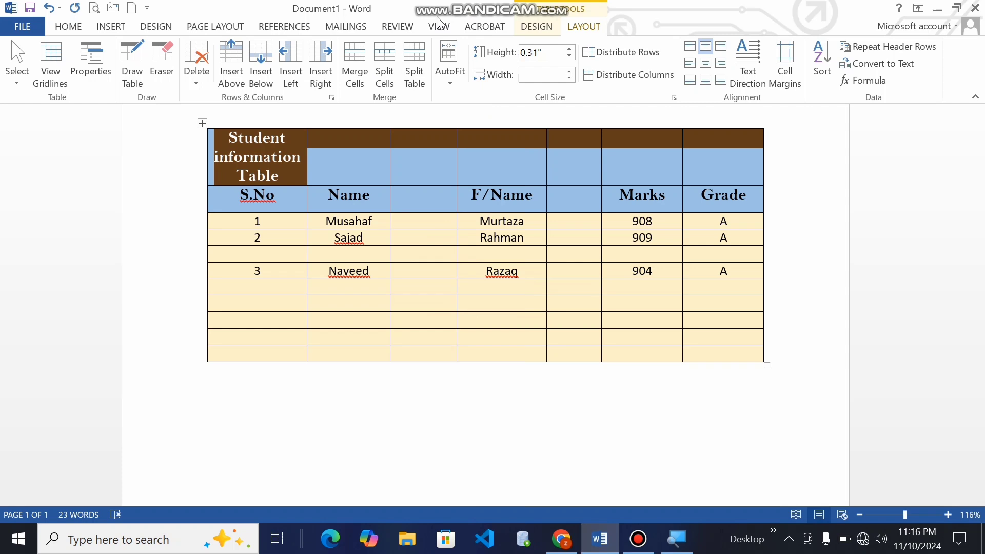
left_click(351, 65)
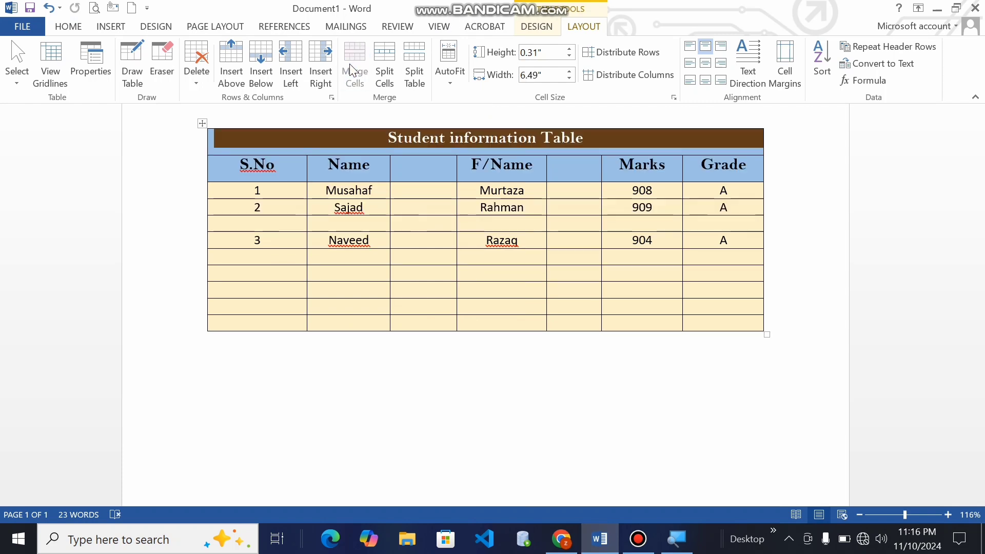
left_click(479, 148)
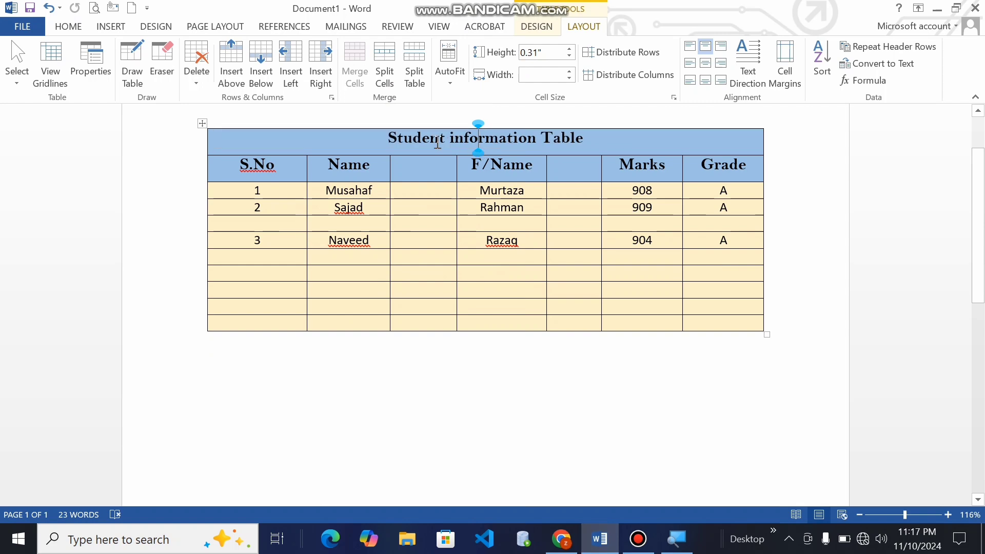
Enlarge the title text by two size steps and increase the title row's height to about 0.56".
left_click_drag(389, 137, 582, 137)
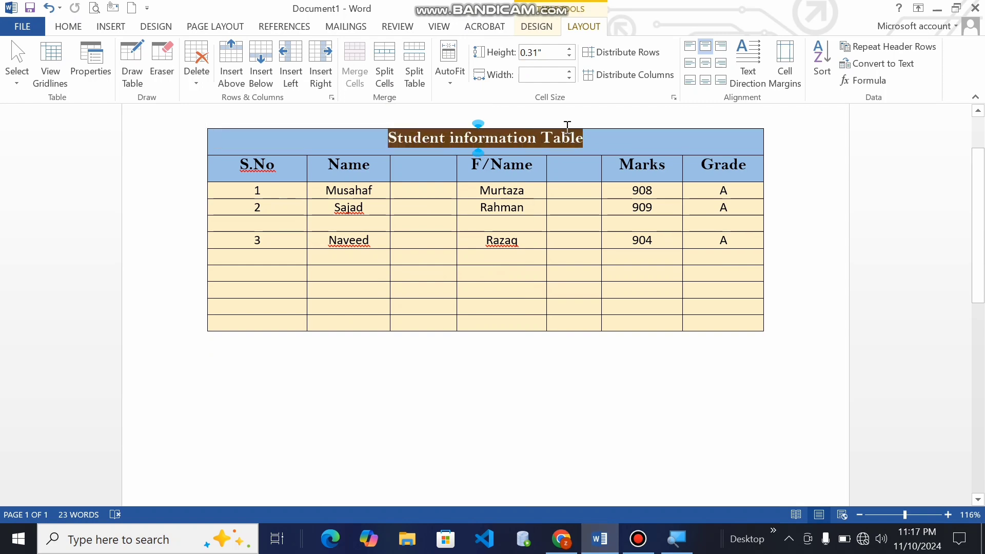
key("ctrl+shift+greater")
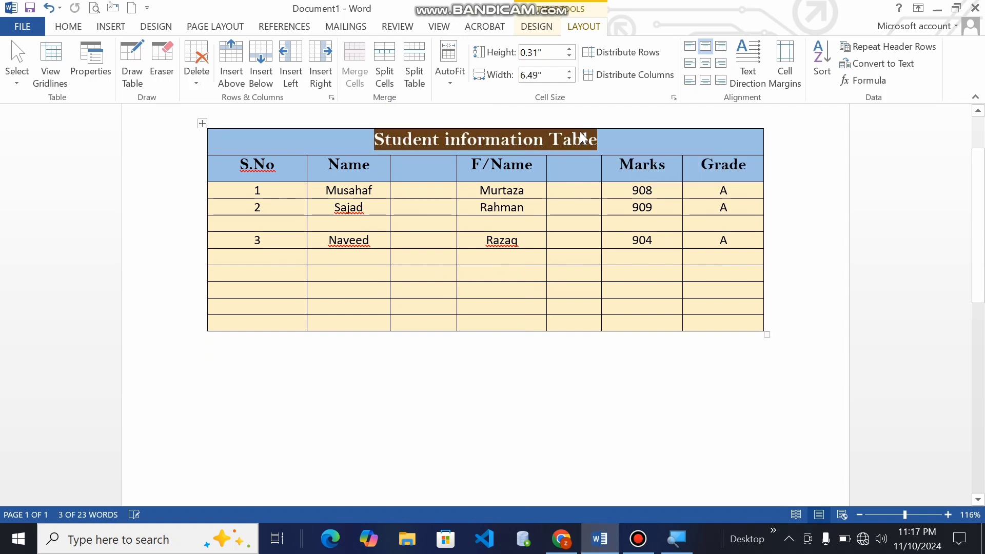
key("ctrl+shift+greater")
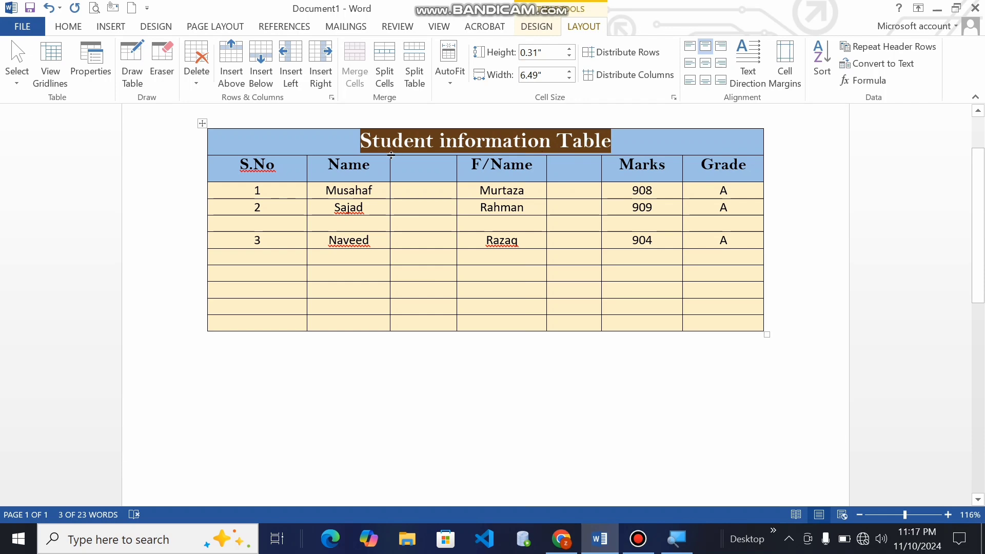
left_click(354, 149)
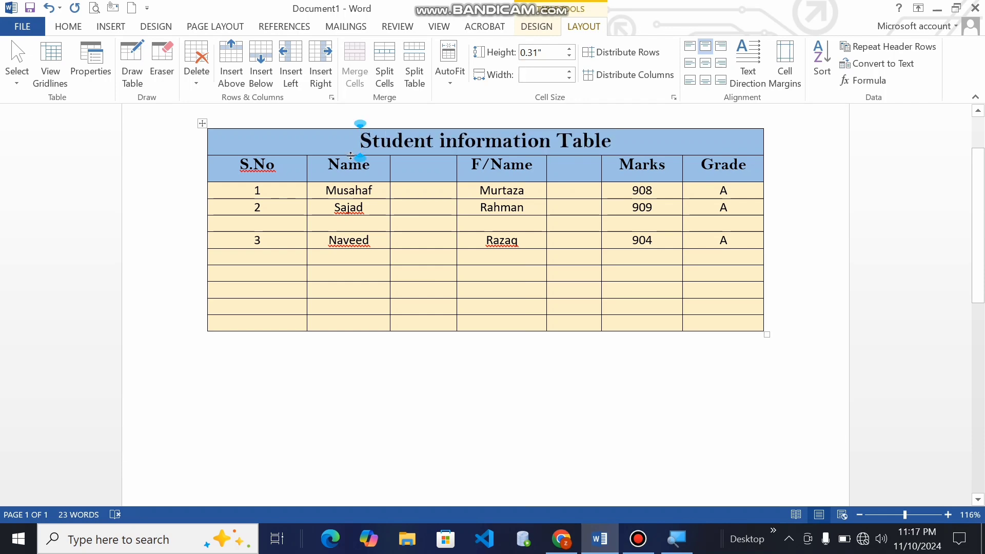
left_click_drag(350, 156, 349, 175)
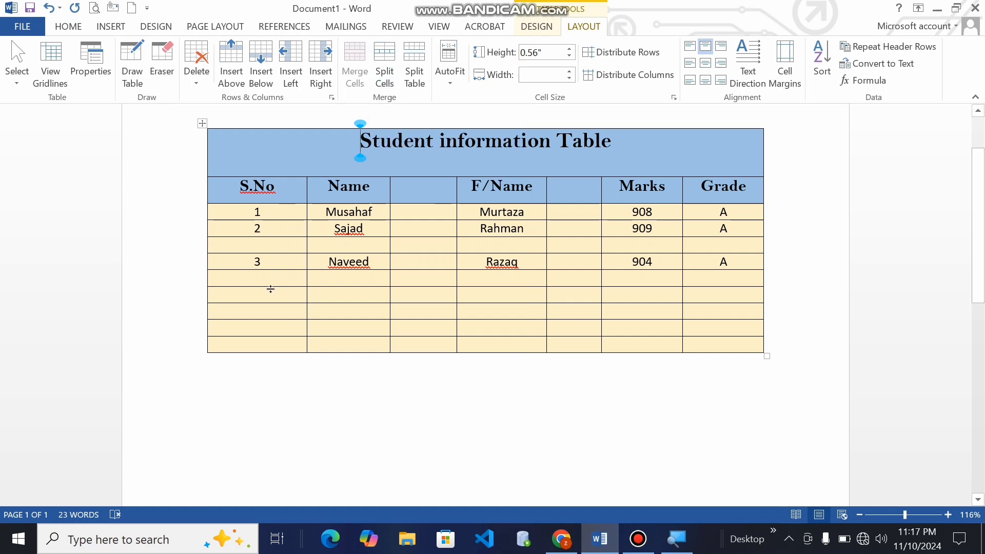
Enter text starting with "Sci" in the first cell of the blank row below serial number 3.
left_click(258, 274)
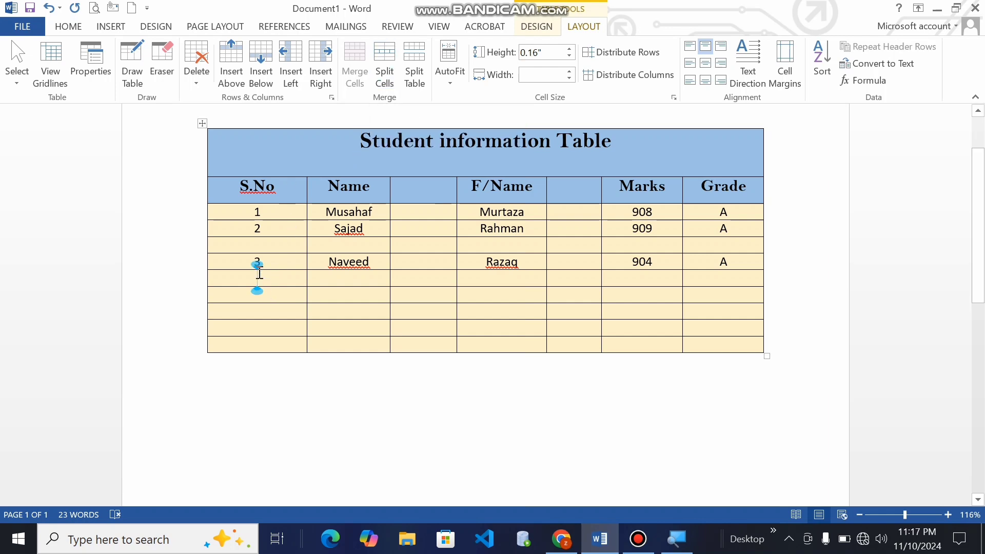
type("Scie")
key("BackSpace")
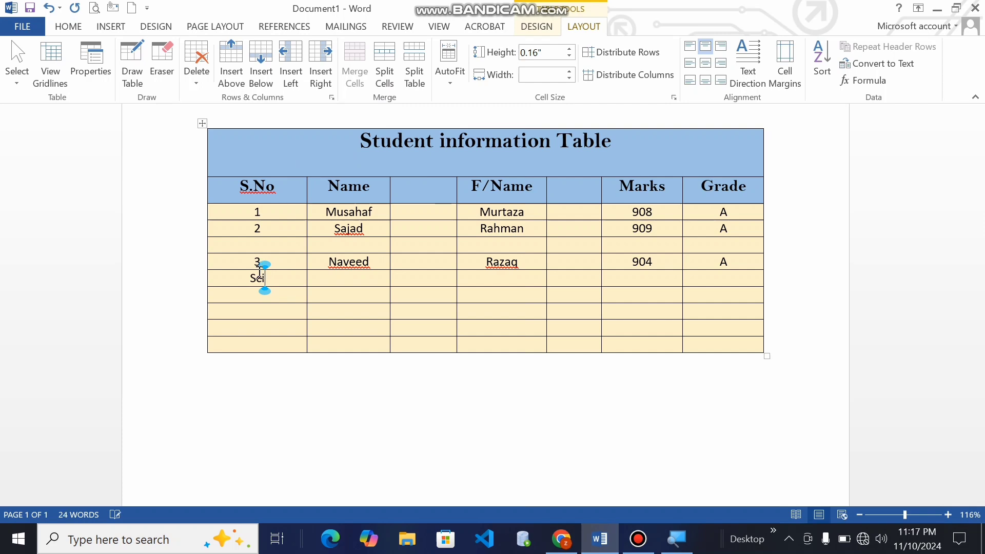
Complete and correct the entry "Science" in the S.No column cell directly below number 3.
type("nce")
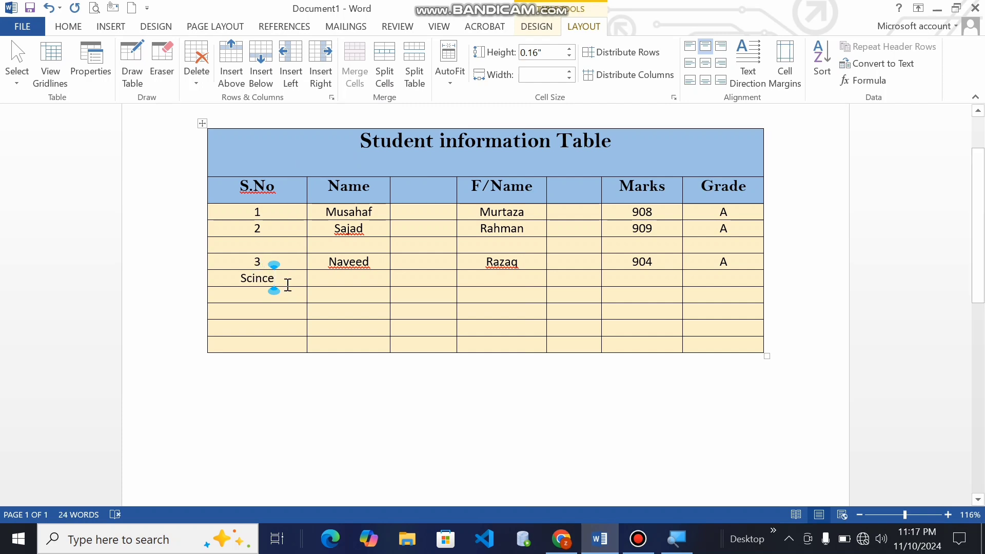
key("BackSpace")
key("BackSpace")
key("BackSpace")
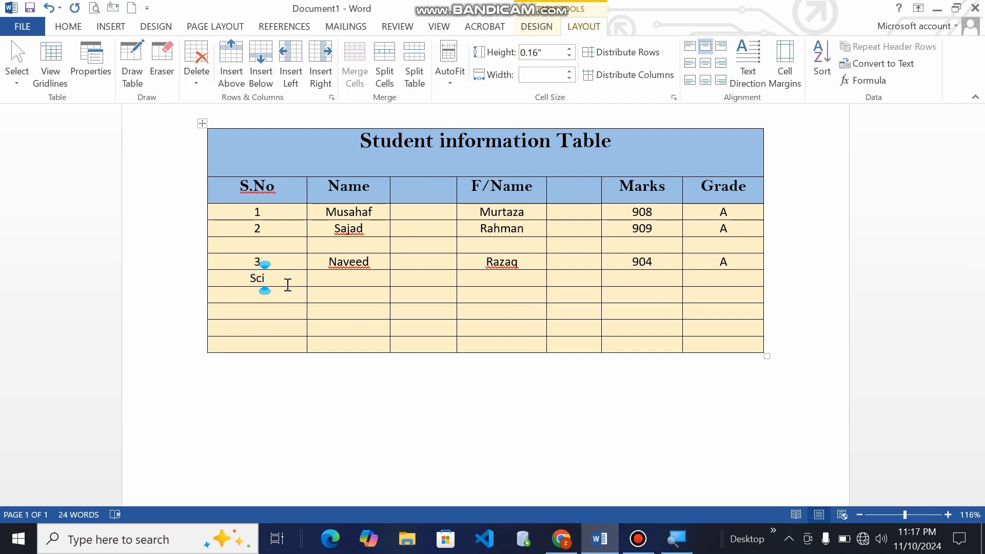
type("ence")
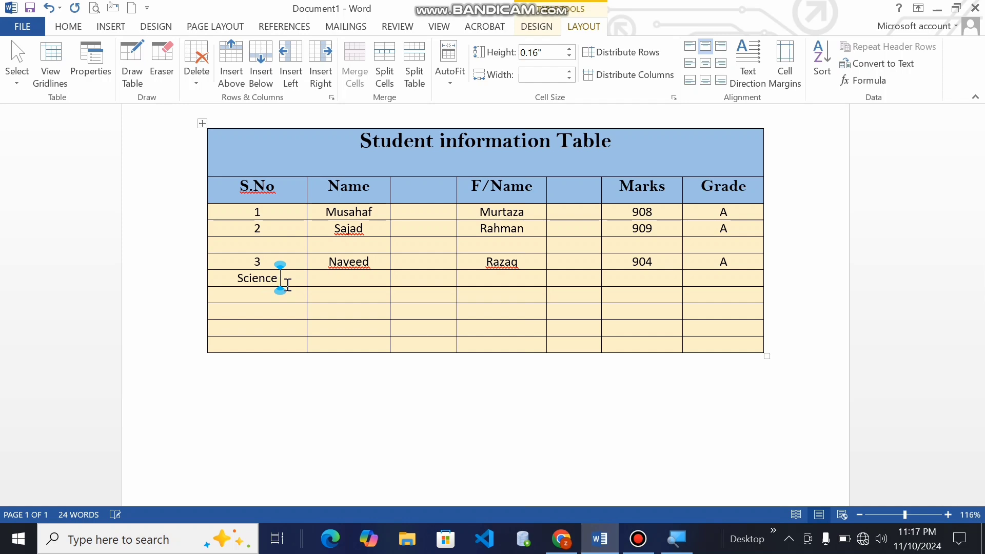
Split the cell below Science into two columns and fill them with PS and BS.
left_click(256, 295)
left_click(385, 82)
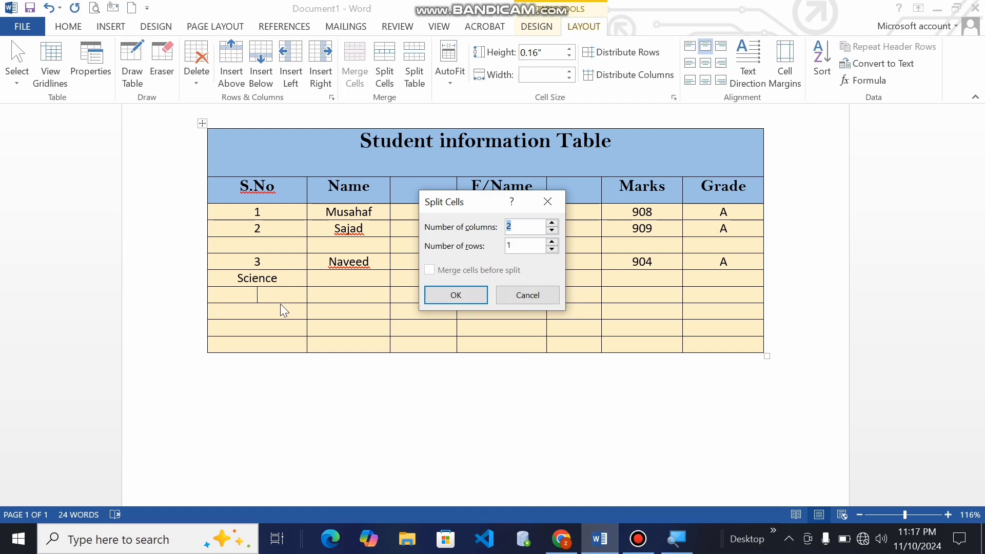
left_click(440, 294)
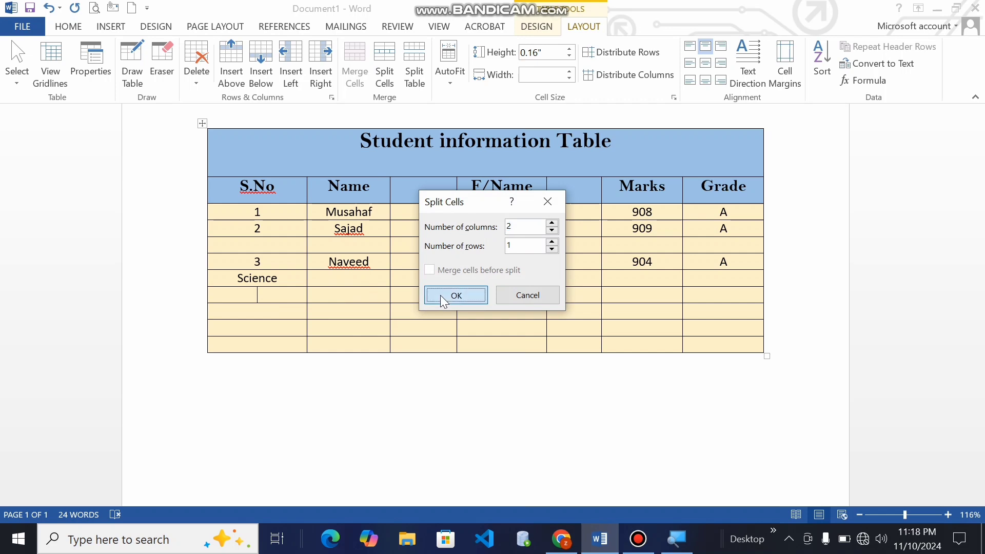
left_click(258, 318)
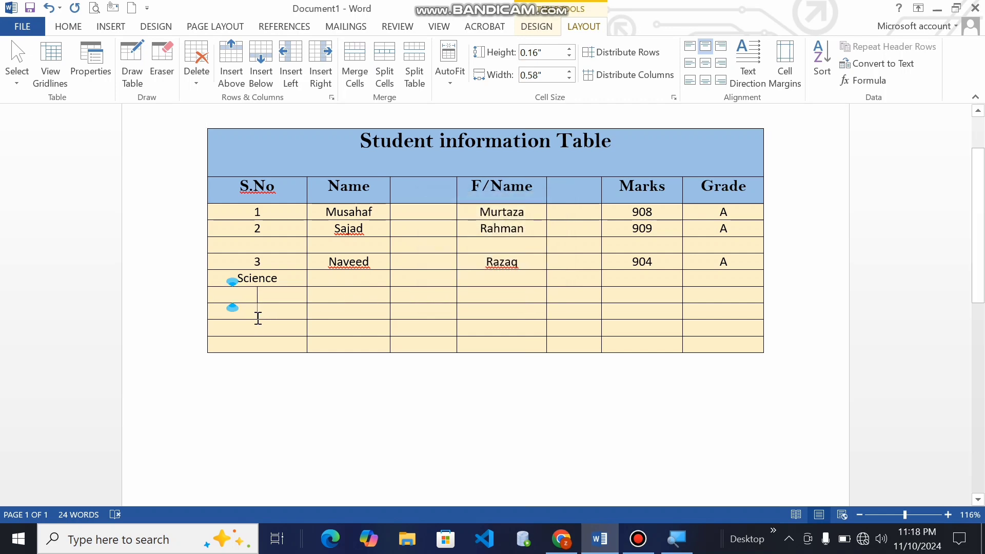
left_click(245, 293)
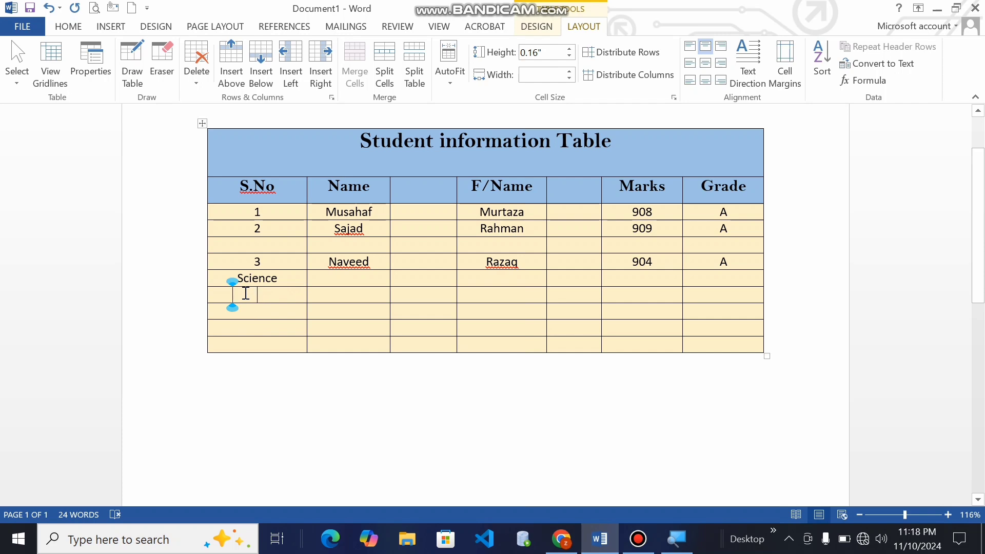
type("PS")
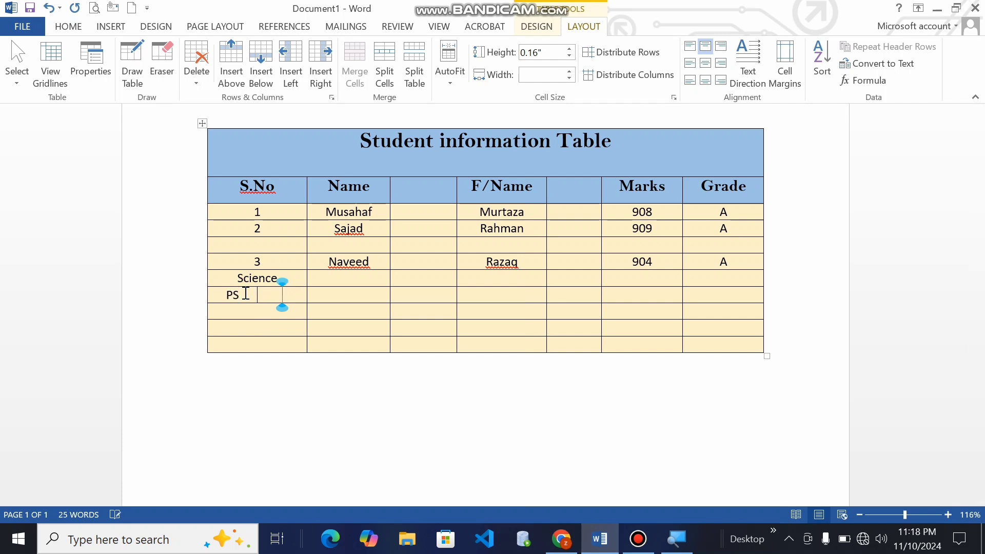
type("BS")
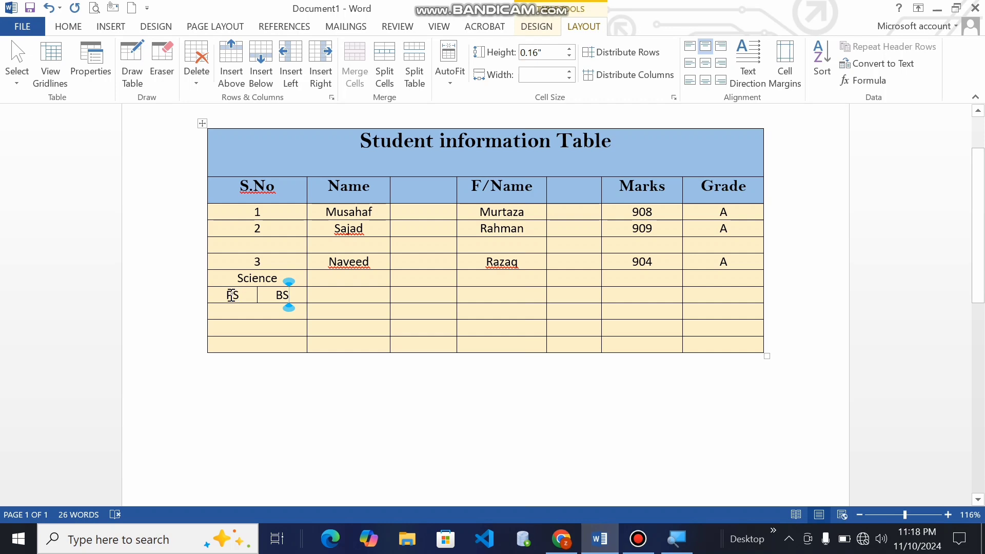
Merge the PS and BS cells and re-split them into three columns.
left_click_drag(229, 293, 299, 293)
key("BackSpace")
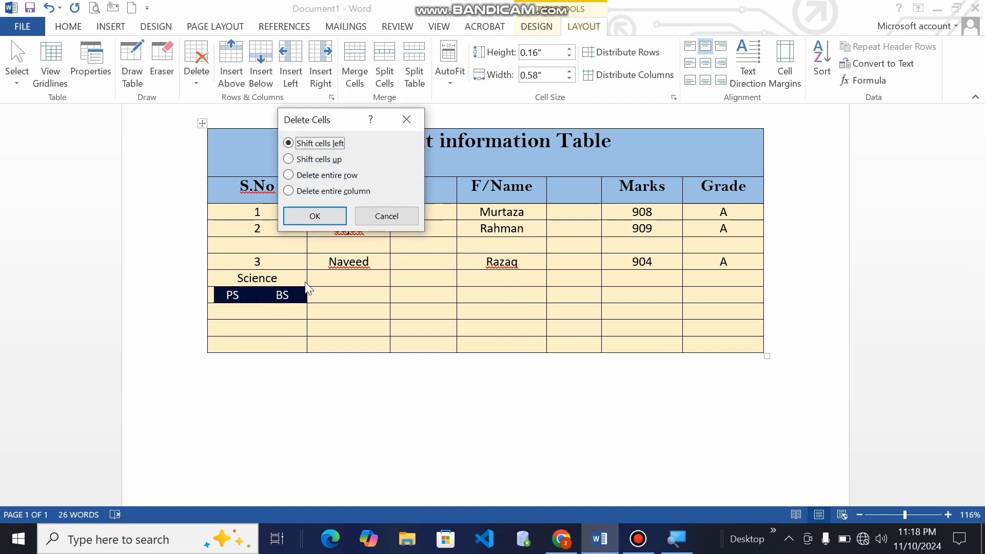
left_click(417, 118)
left_click(390, 82)
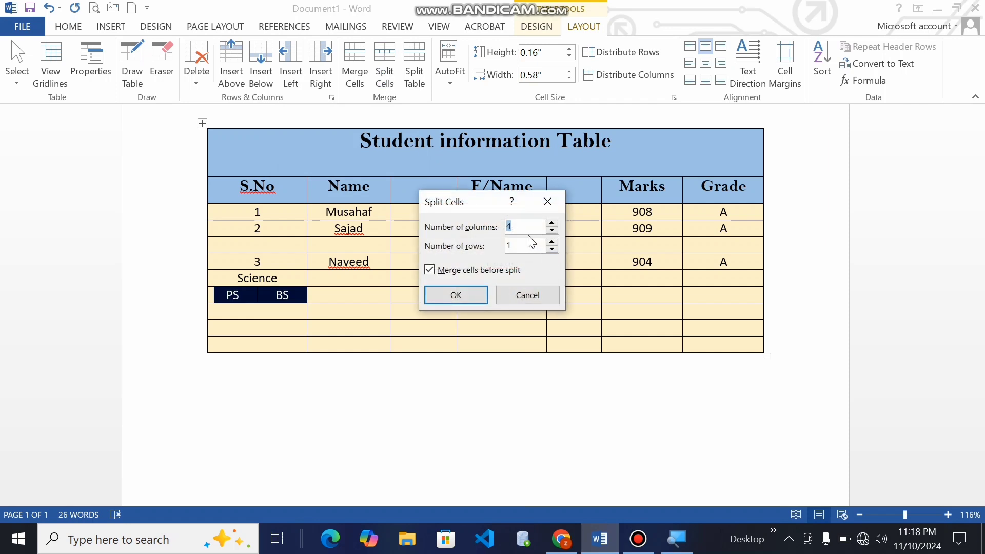
key("BackSpace")
type("3")
left_click(457, 294)
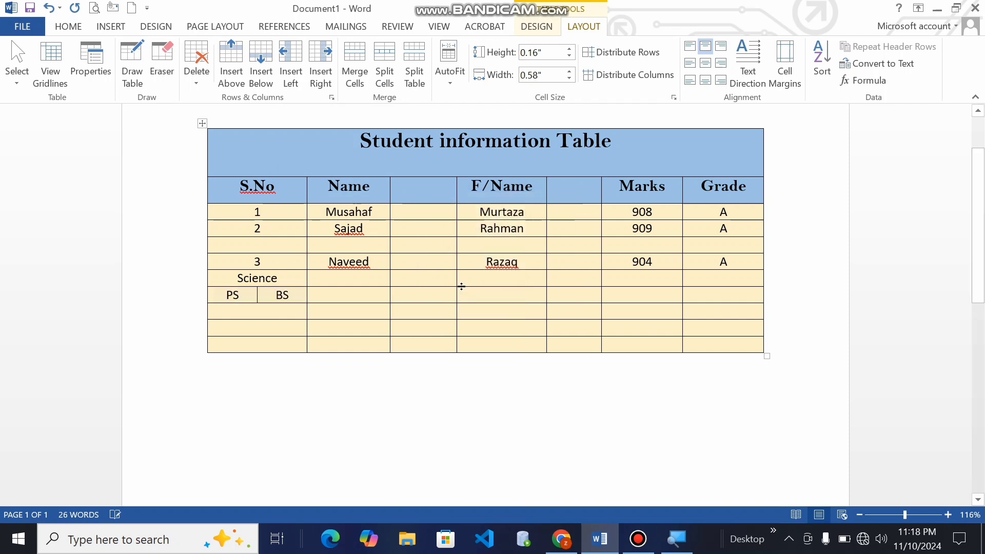
left_click(257, 325)
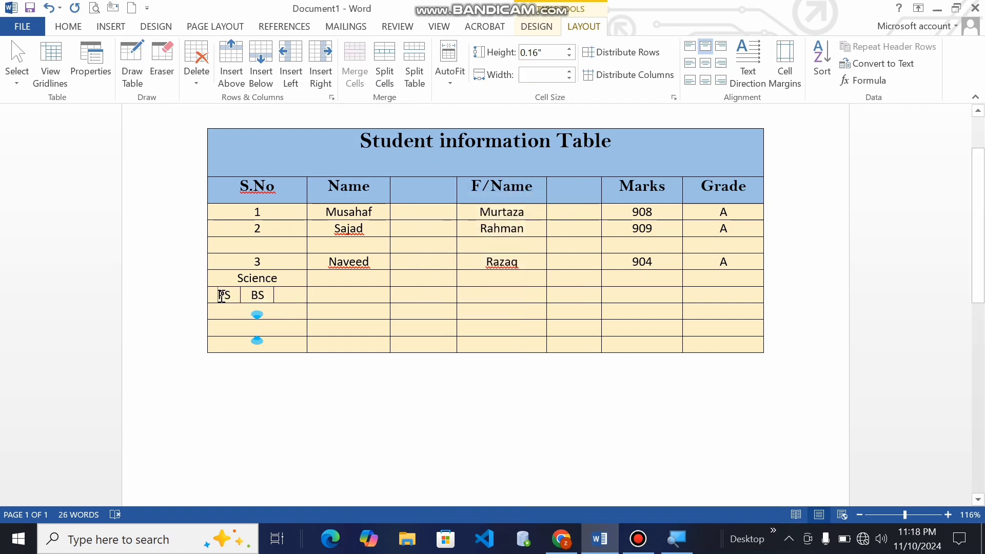
Delete the entire table row that contains the PS and BS cells.
left_click_drag(222, 294, 284, 295)
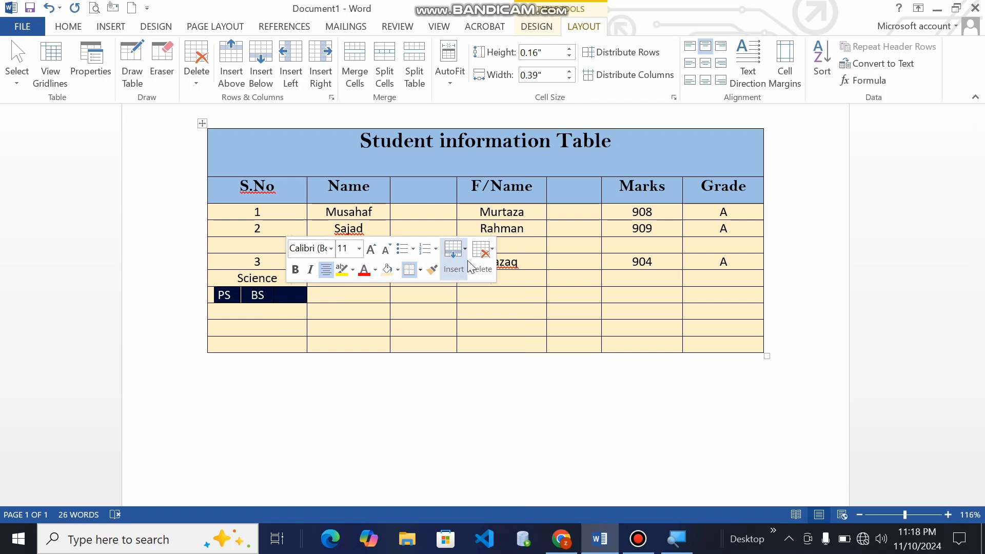
left_click(479, 257)
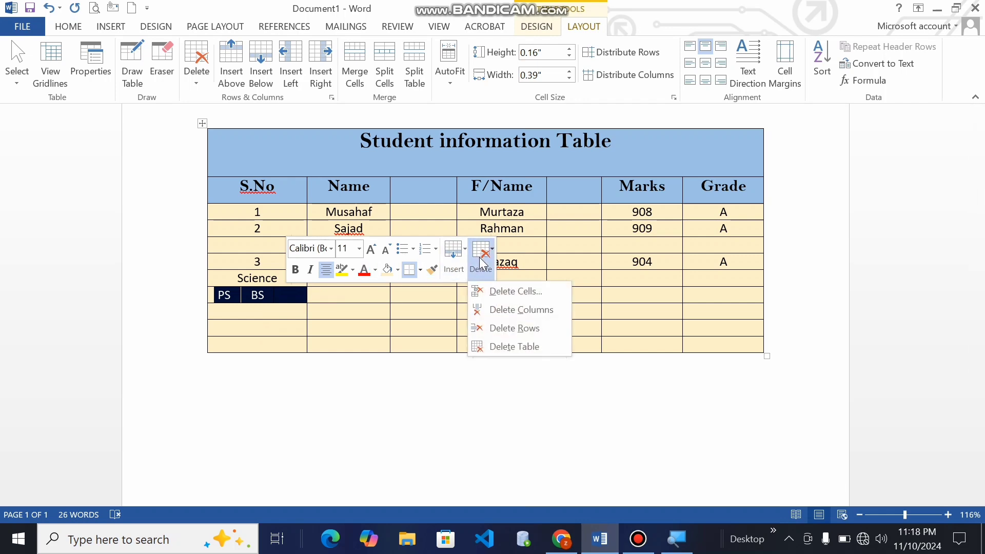
left_click(511, 329)
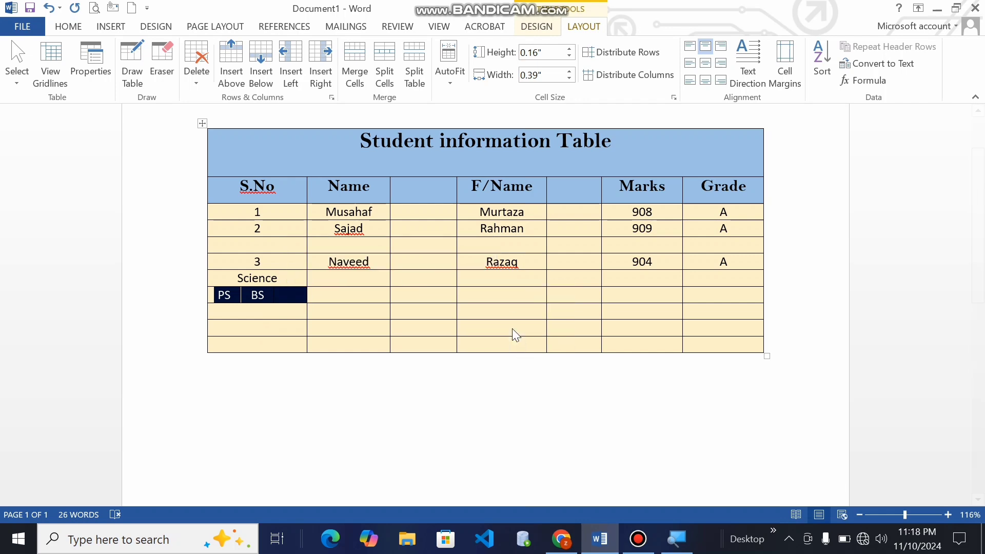
left_click(268, 321)
left_click(269, 314)
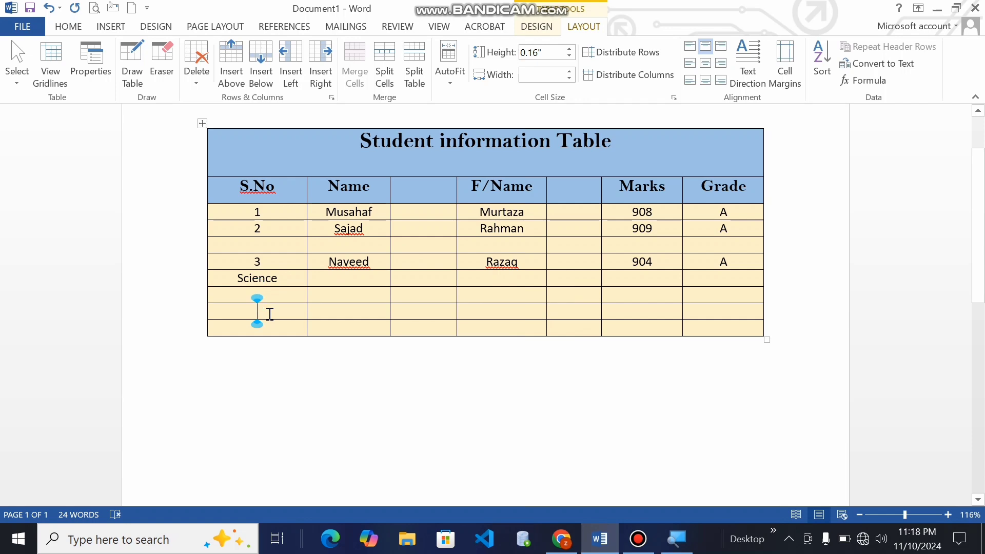
Try splitting the empty cell below Science into two columns and two rows, and undo the split.
left_click(264, 296)
left_click(384, 72)
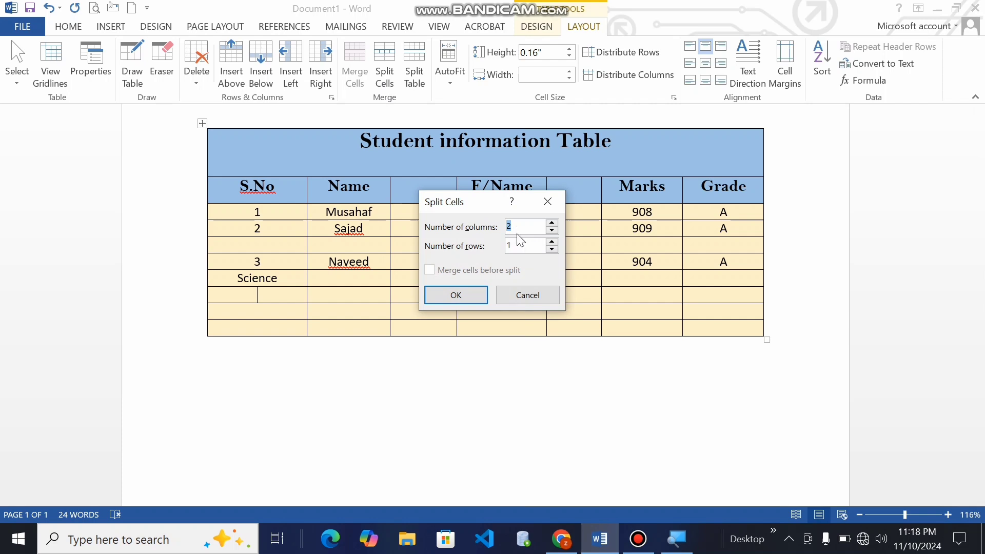
left_click(514, 246)
key("BackSpace")
type("2")
left_click(481, 292)
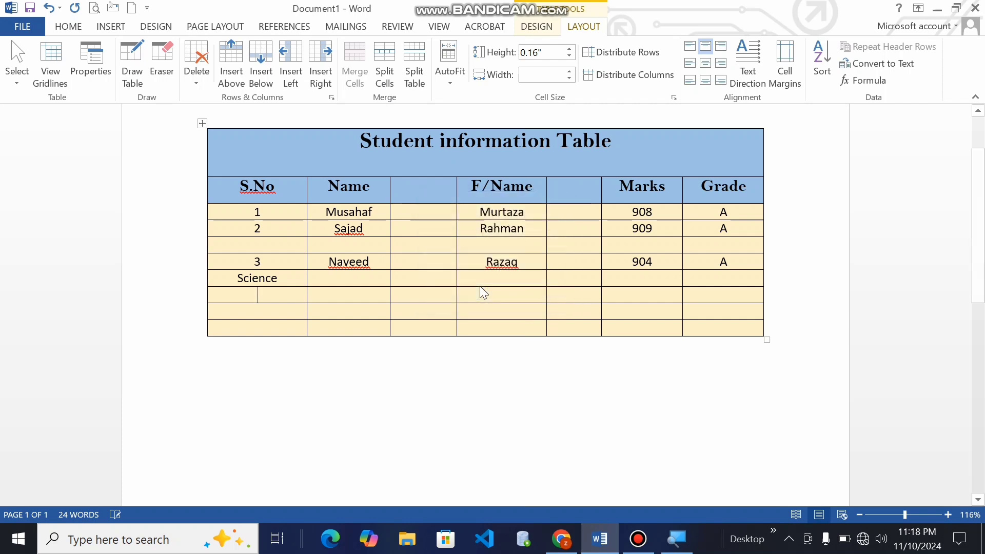
left_click(303, 336)
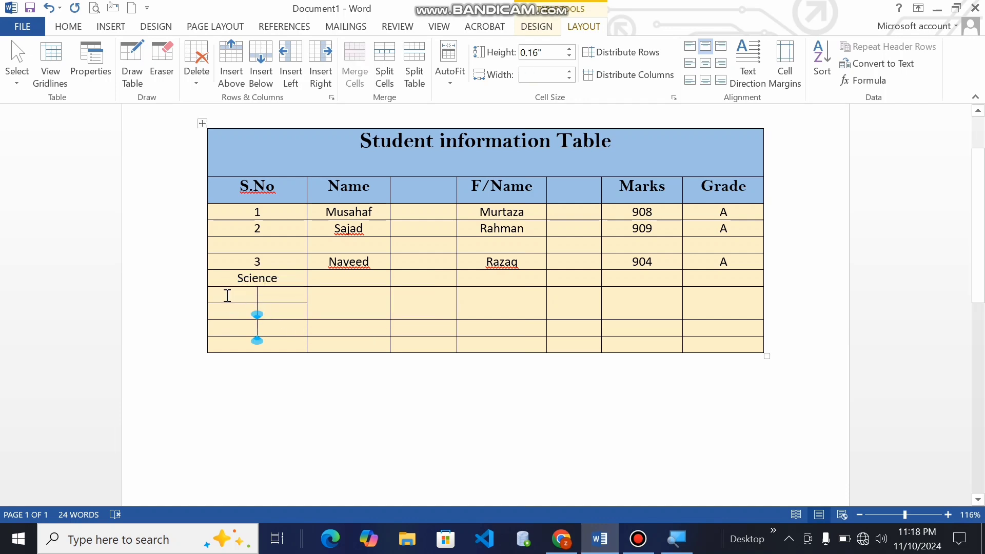
key("ctrl+z")
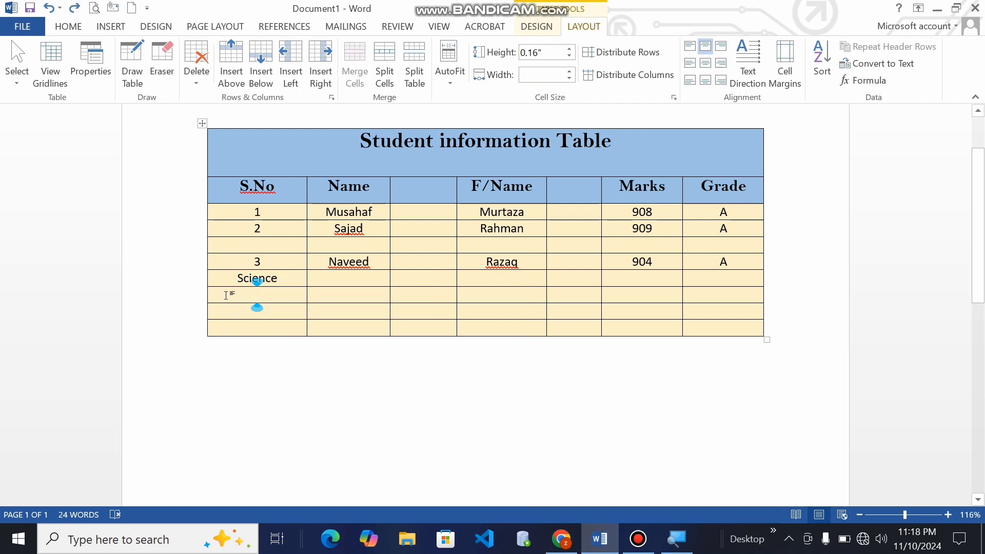
Delete the word Science from its cell in the S.No column.
left_click(292, 316)
left_click(272, 281)
key("ctrl+a")
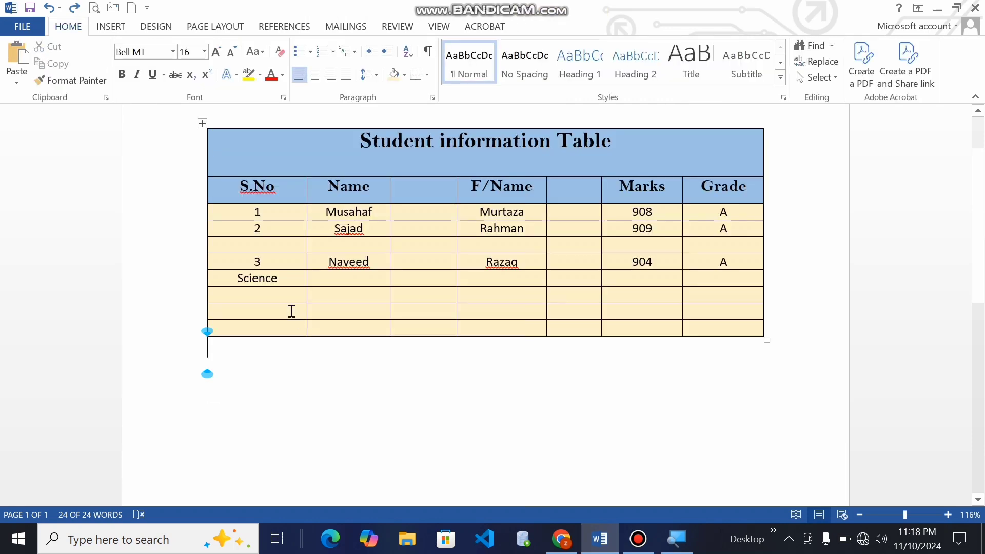
double_click(265, 278)
key("BackSpace")
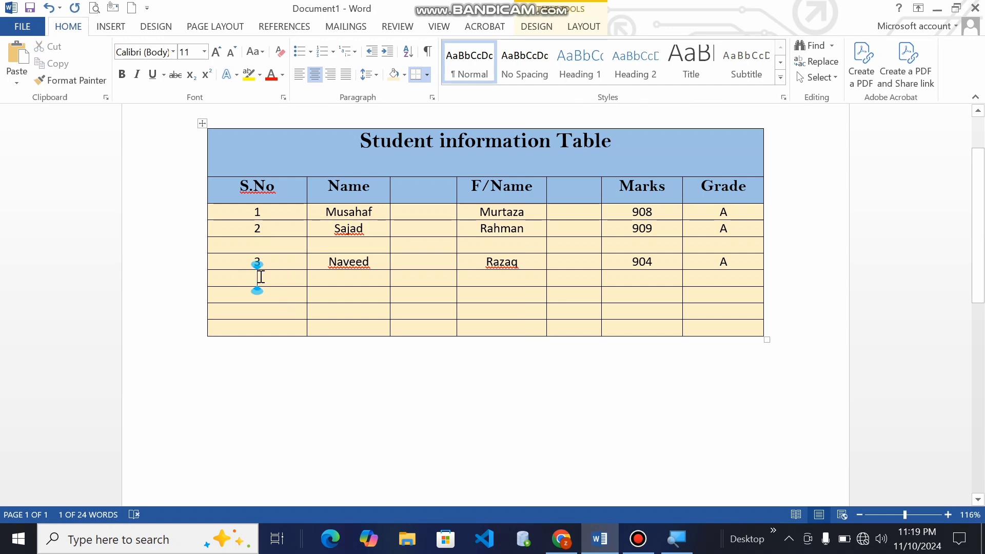
Autofit the student table's columns to their contents and fit the table to the window width.
left_click(586, 32)
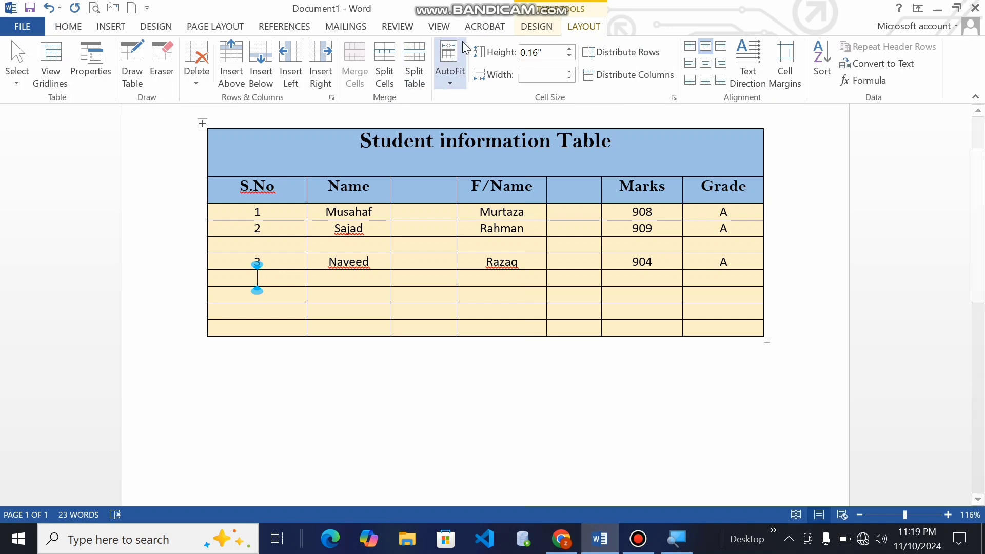
left_click(452, 81)
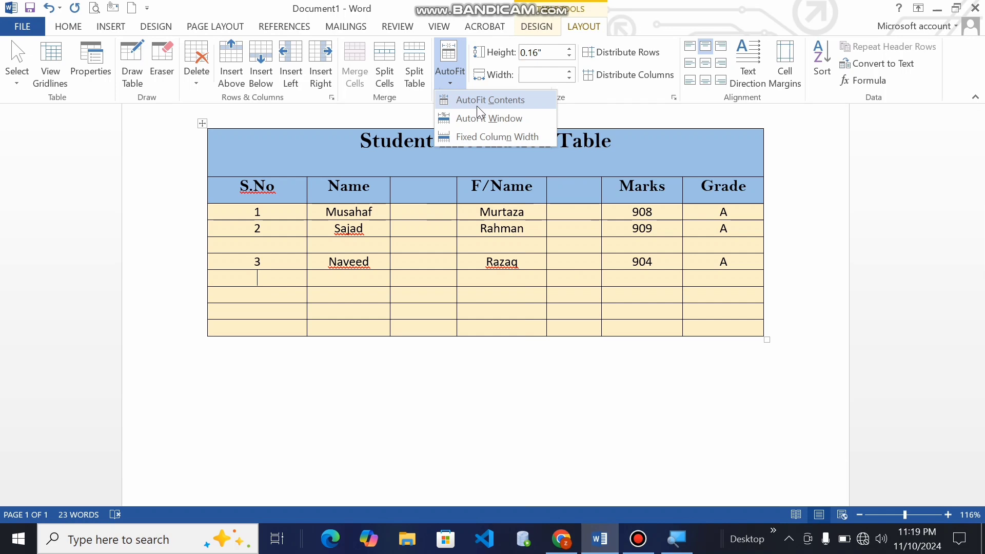
left_click(476, 105)
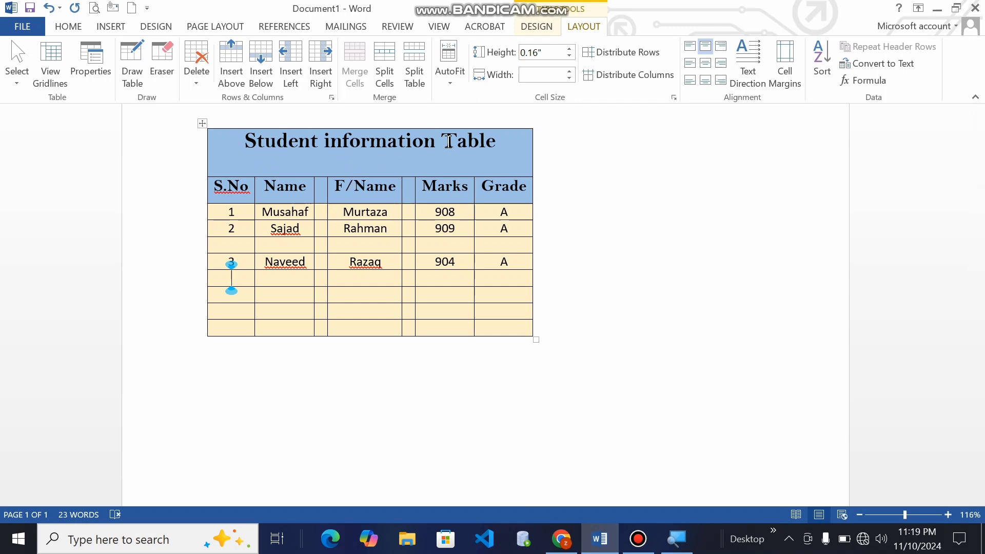
left_click(454, 84)
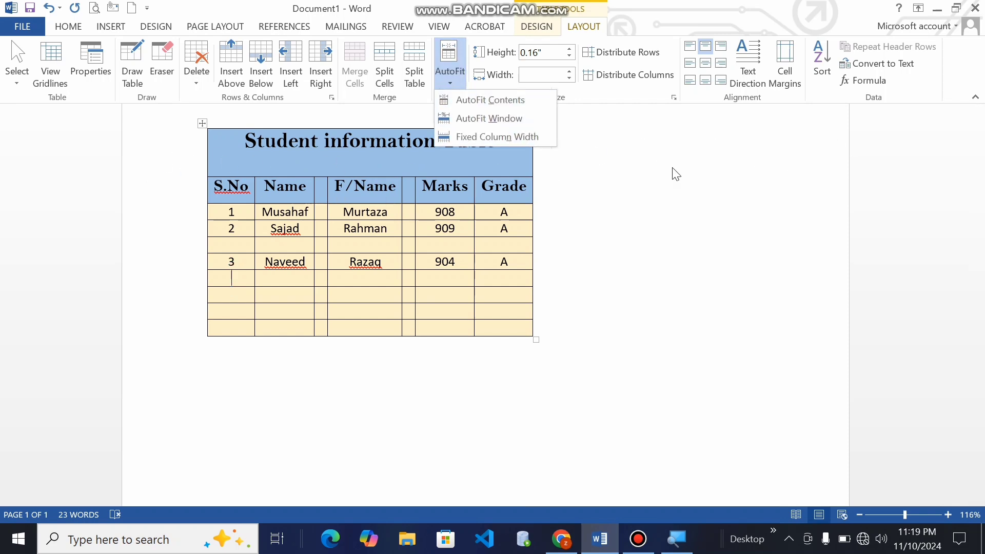
left_click(509, 119)
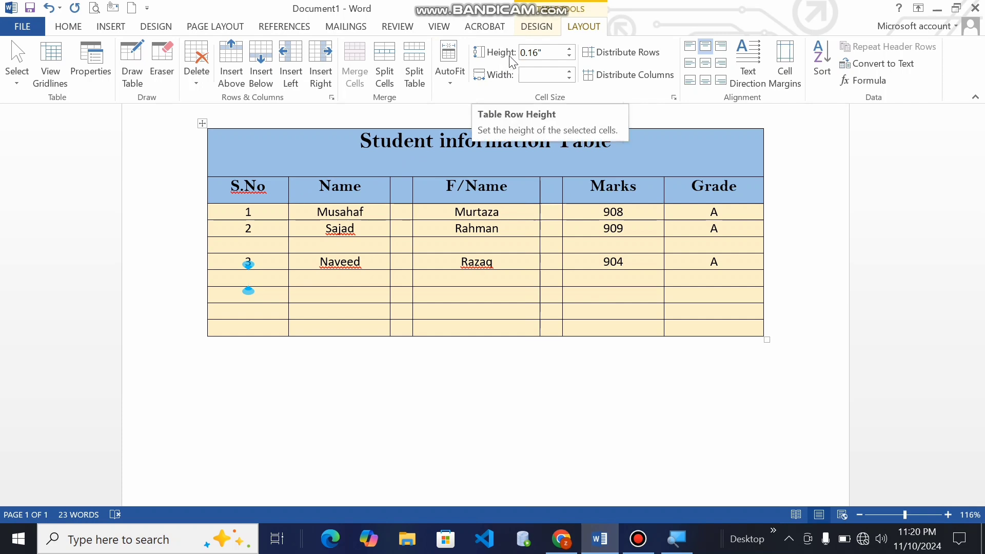
Increase the height of the table row with serial number 2 to 1".
left_click(260, 230)
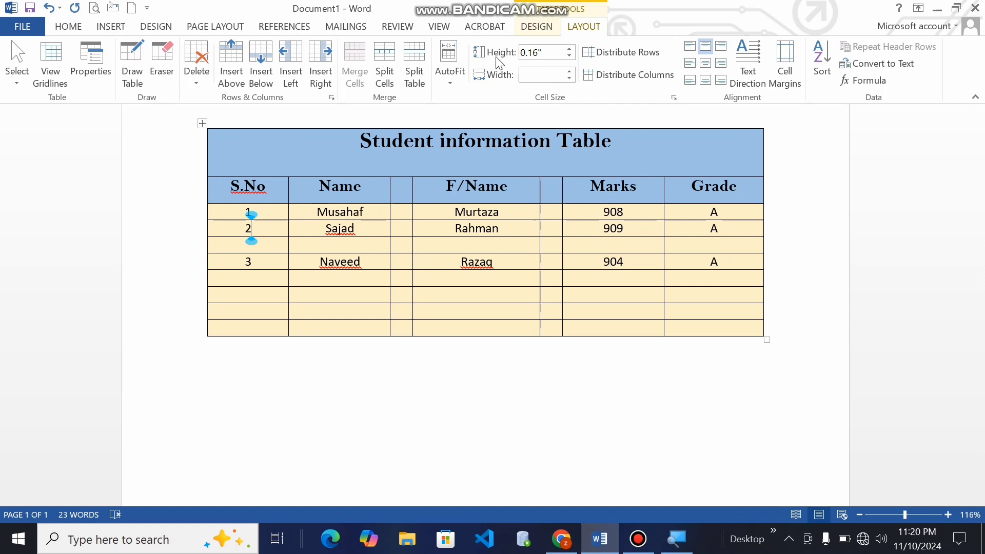
left_click(569, 49)
left_click(569, 49)
left_click(569, 49)
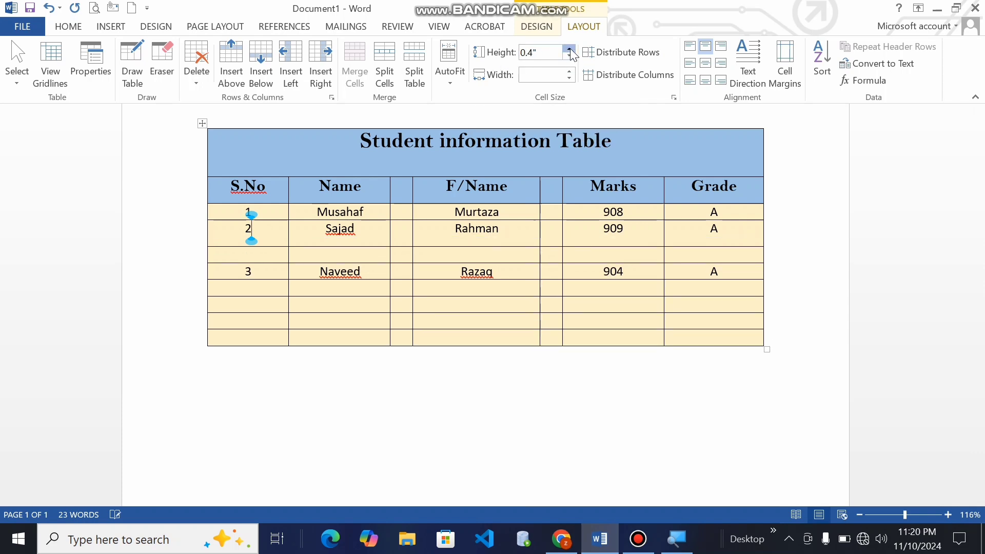
left_click(570, 49)
left_click(569, 49)
left_click(569, 50)
left_click(569, 50)
left_click(569, 49)
left_click(569, 49)
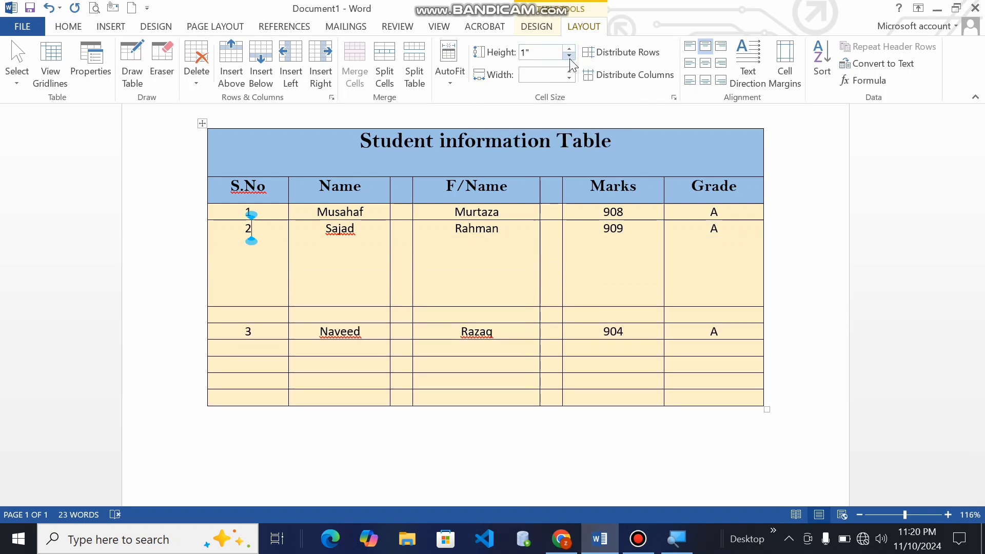
Reduce the height of the row with serial number 2 to 0.2".
left_click(570, 56)
left_click(569, 55)
left_click(570, 56)
left_click(569, 55)
left_click(569, 56)
left_click(569, 55)
left_click(569, 55)
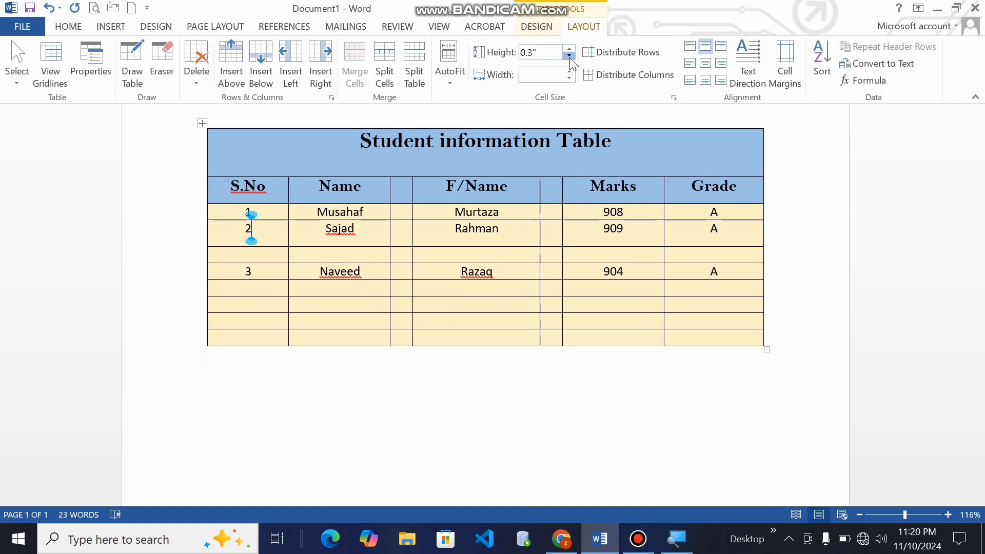
left_click(569, 55)
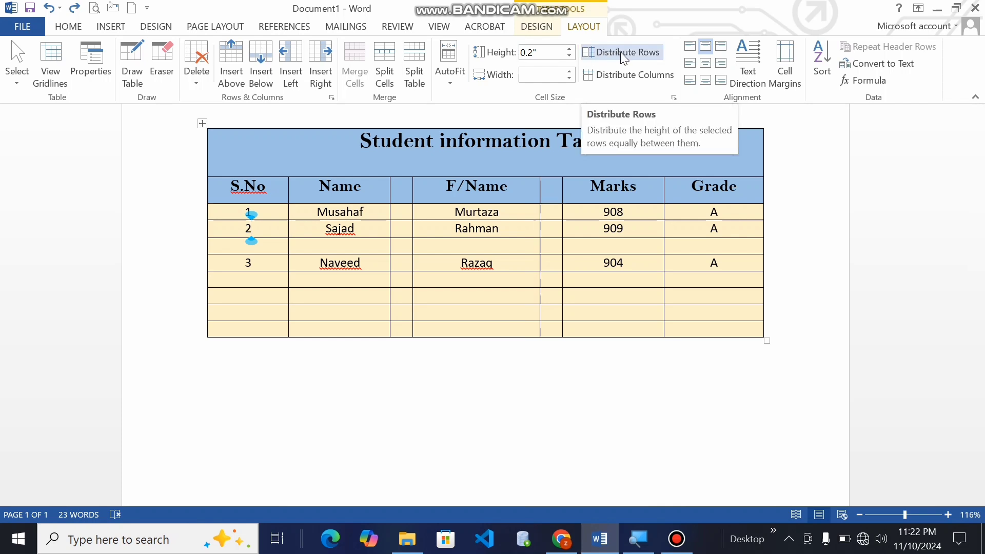
left_click(200, 125)
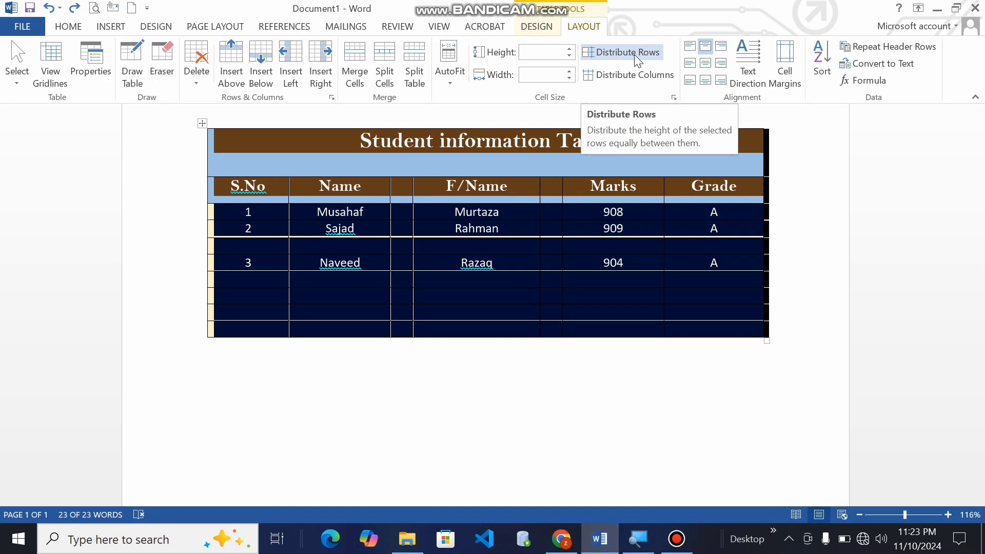
left_click(514, 379)
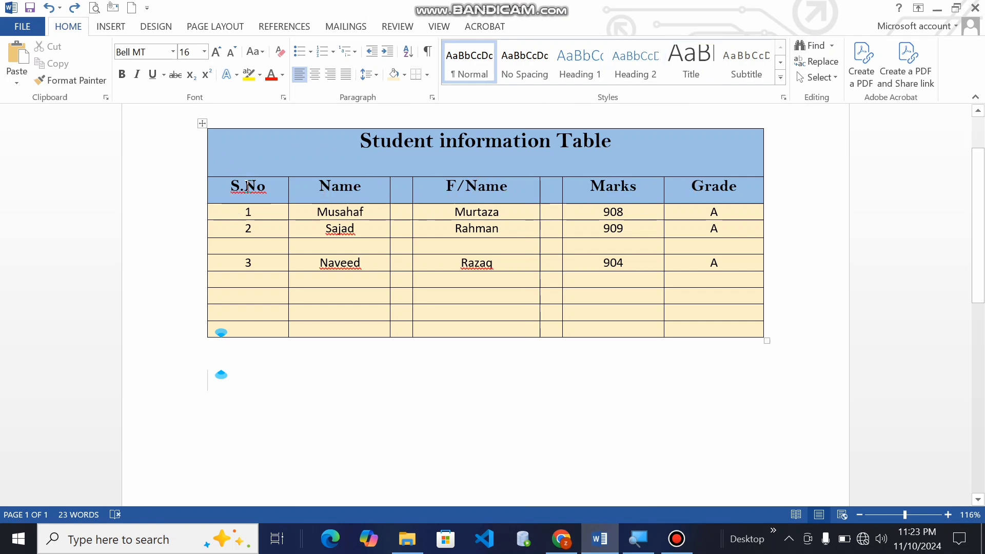
Distribute all rows of the student information table evenly in height and all its columns evenly in width.
left_click(202, 123)
left_click(599, 26)
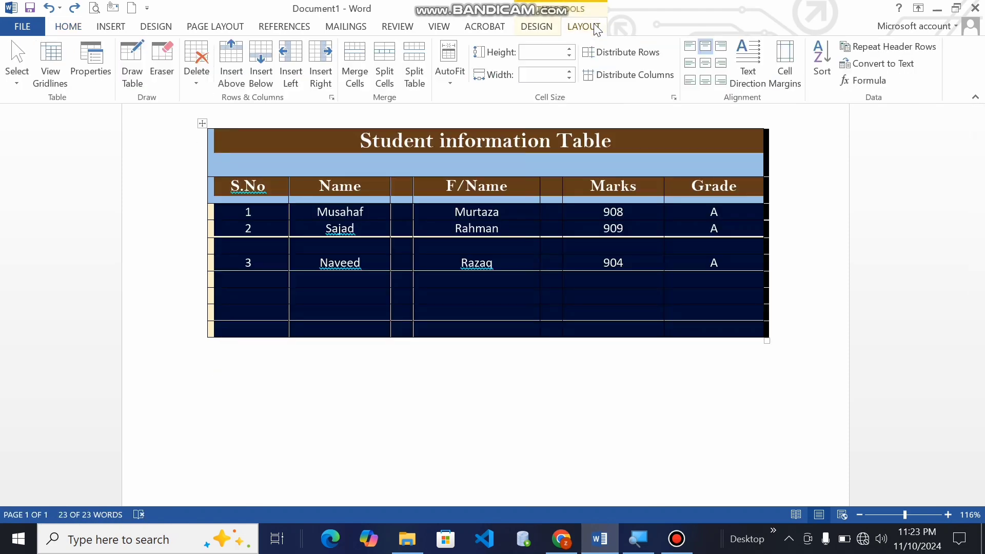
left_click(614, 57)
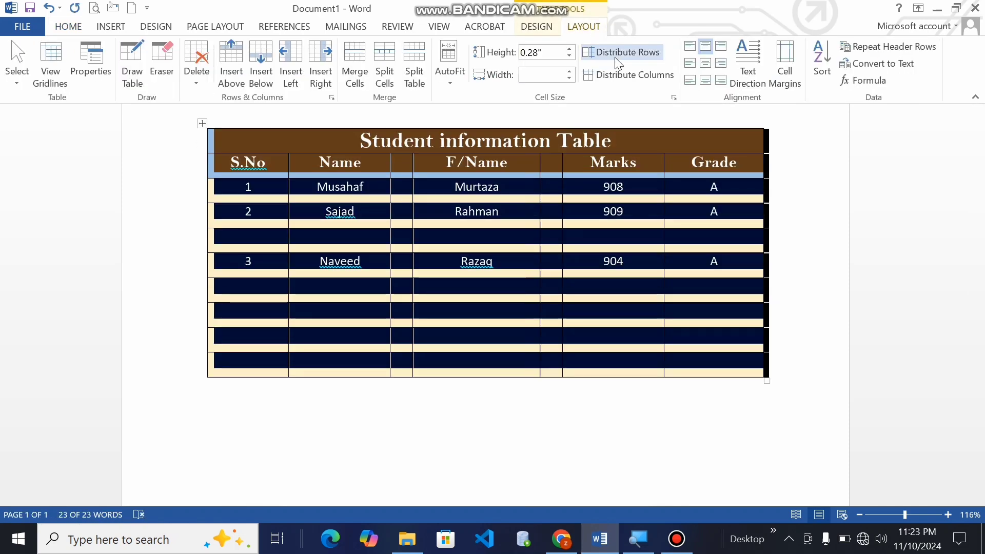
left_click(582, 220)
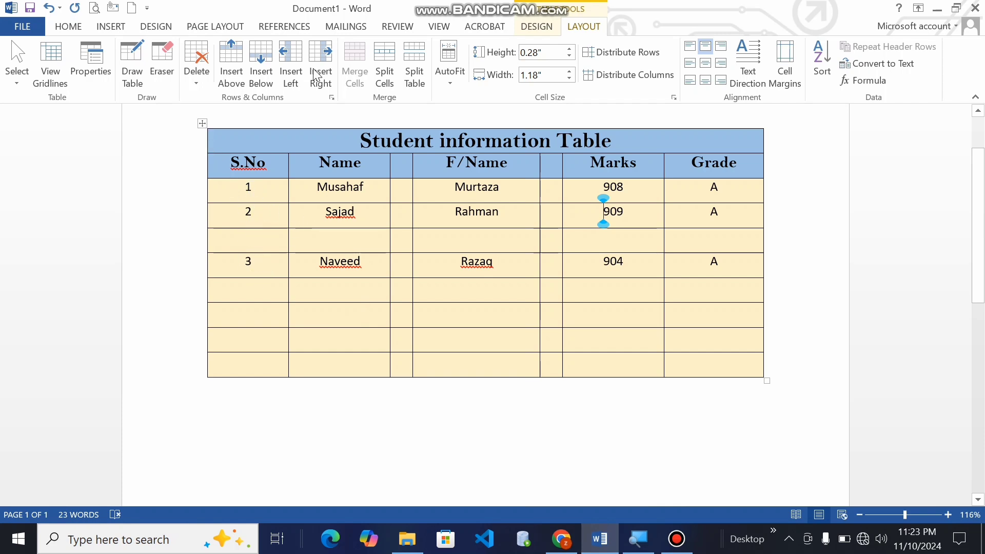
left_click(615, 74)
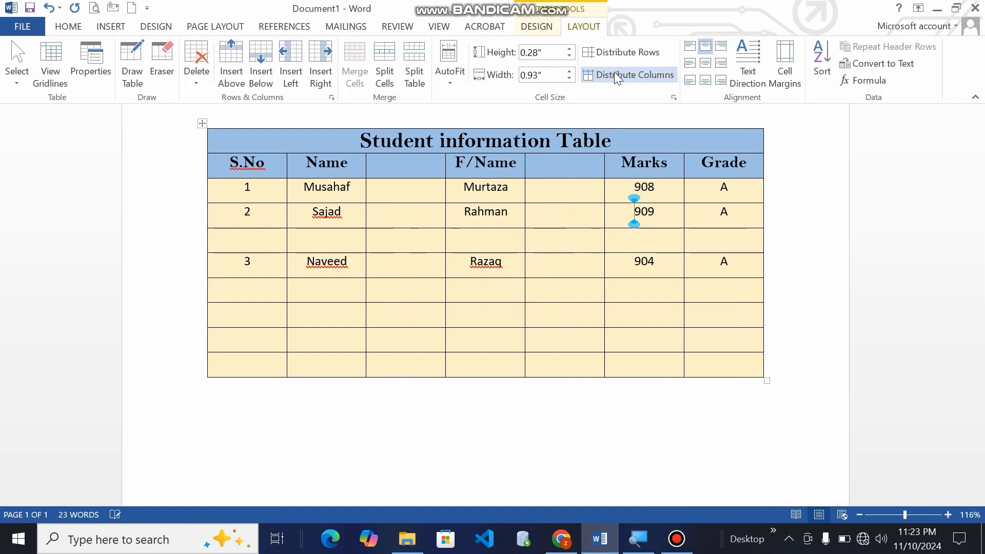
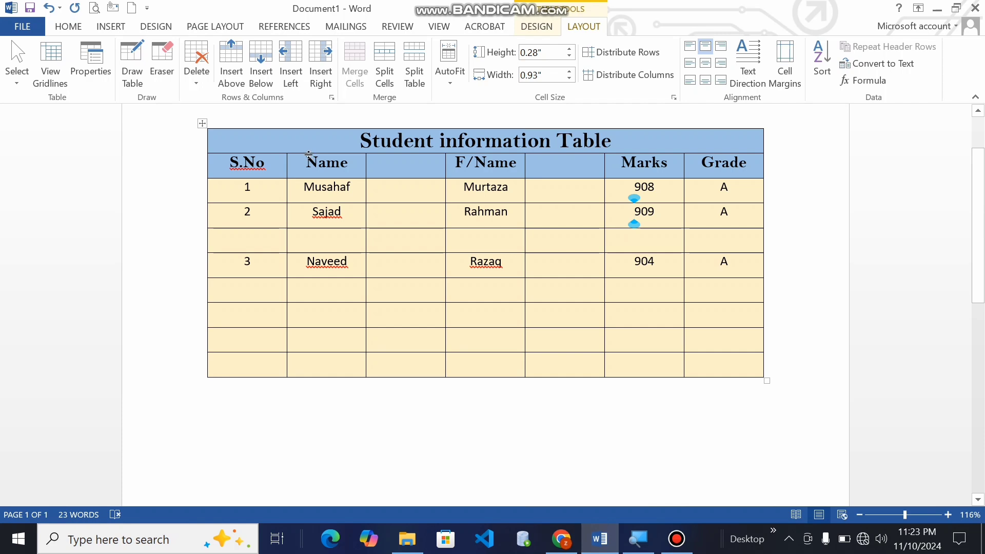
Enlarge the title row to about 1.37" high and try the top left, center left and bottom left alignments on its title.
left_click_drag(310, 153, 314, 246)
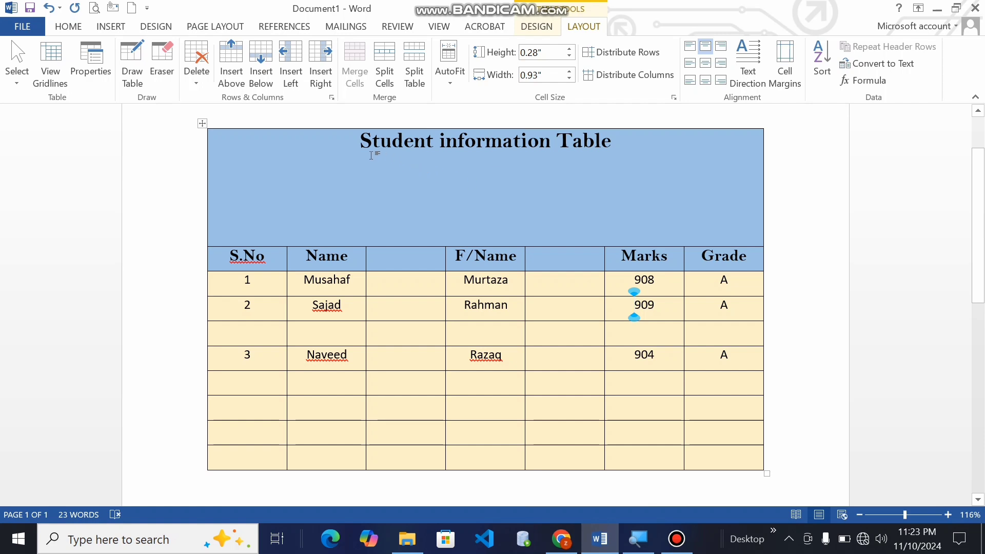
left_click_drag(363, 147, 589, 145)
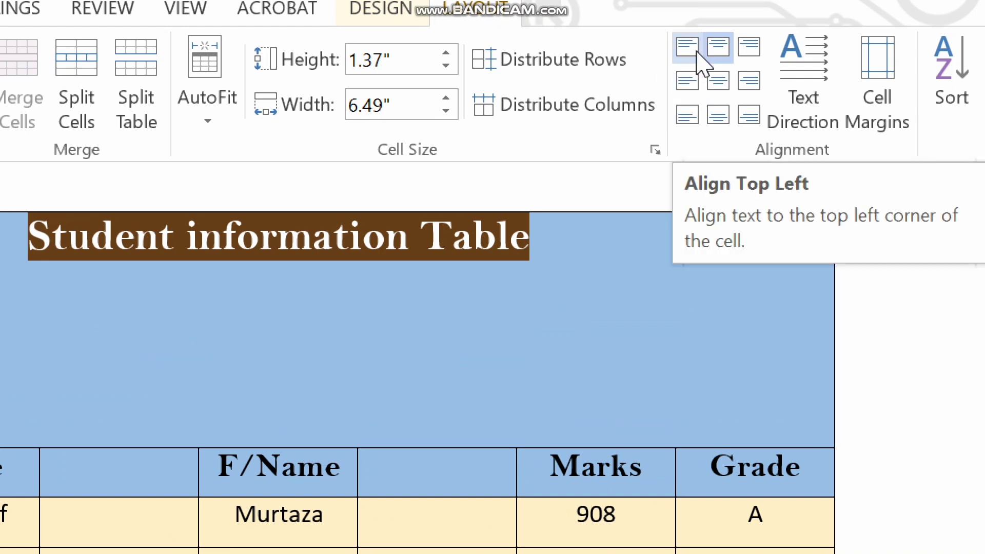
left_click(700, 61)
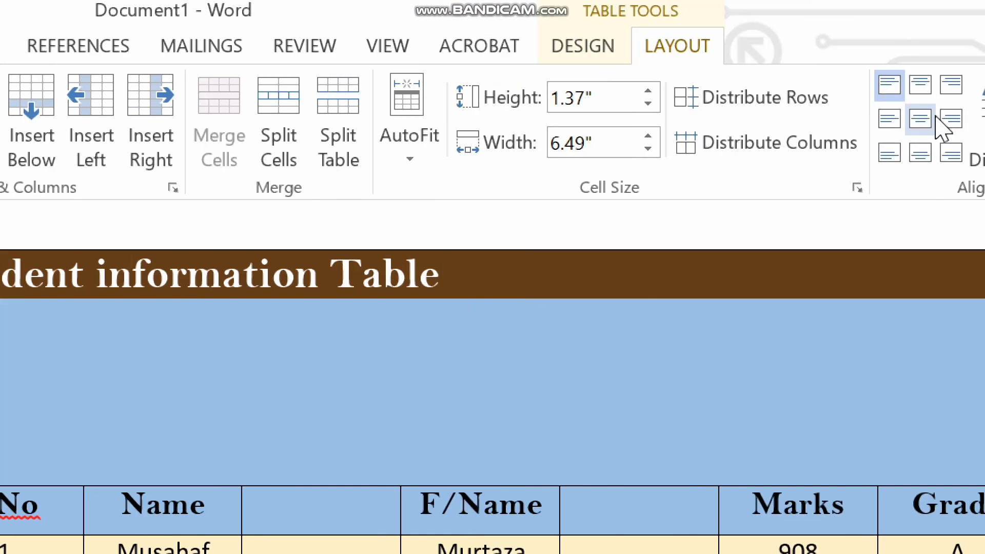
left_click(901, 129)
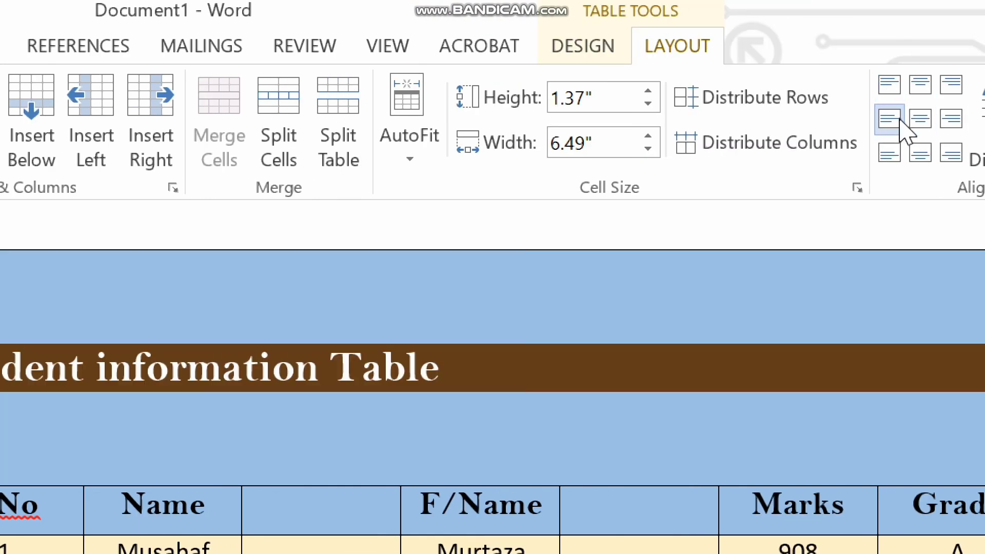
left_click(901, 162)
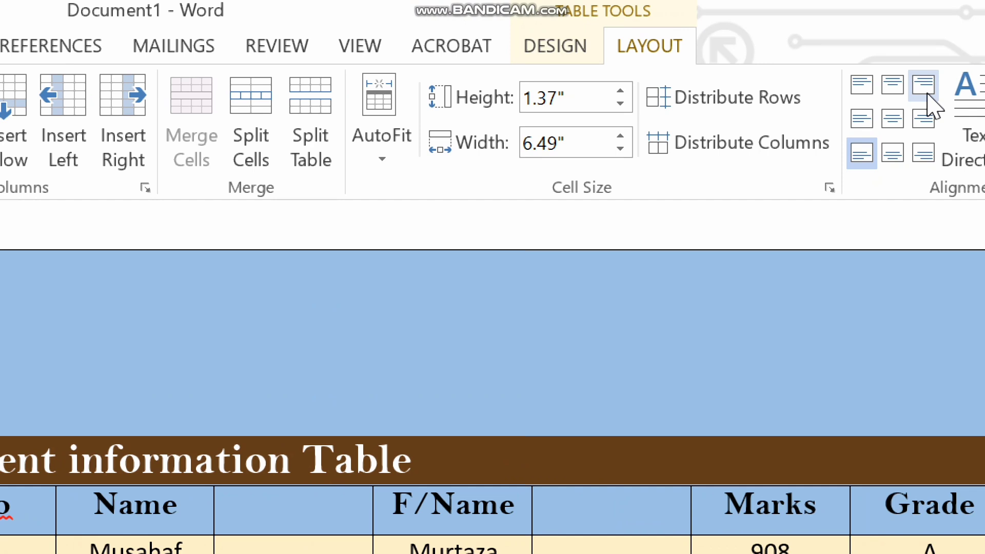
Try the three right alignments on the table title, followed by top center, center and bottom center.
left_click(927, 95)
left_click(928, 123)
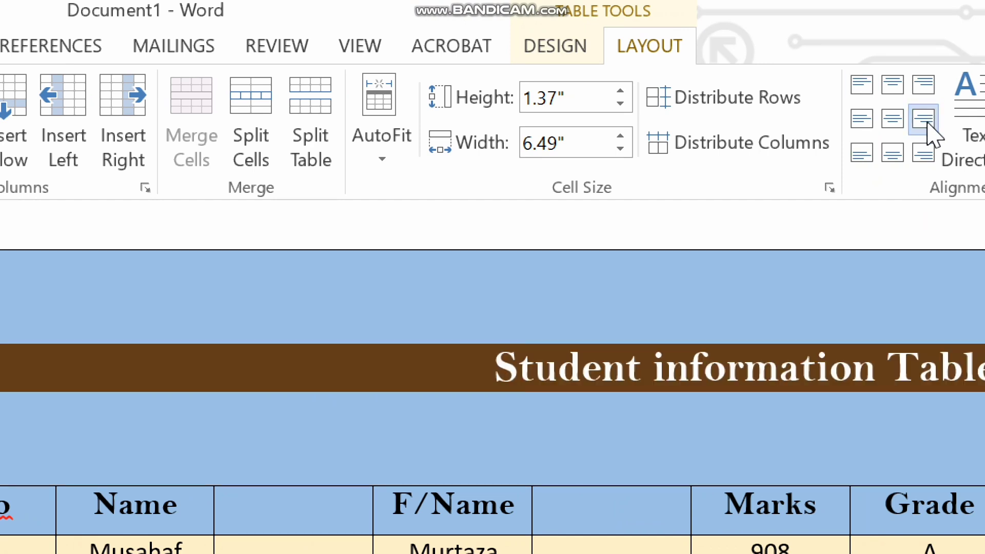
left_click(926, 155)
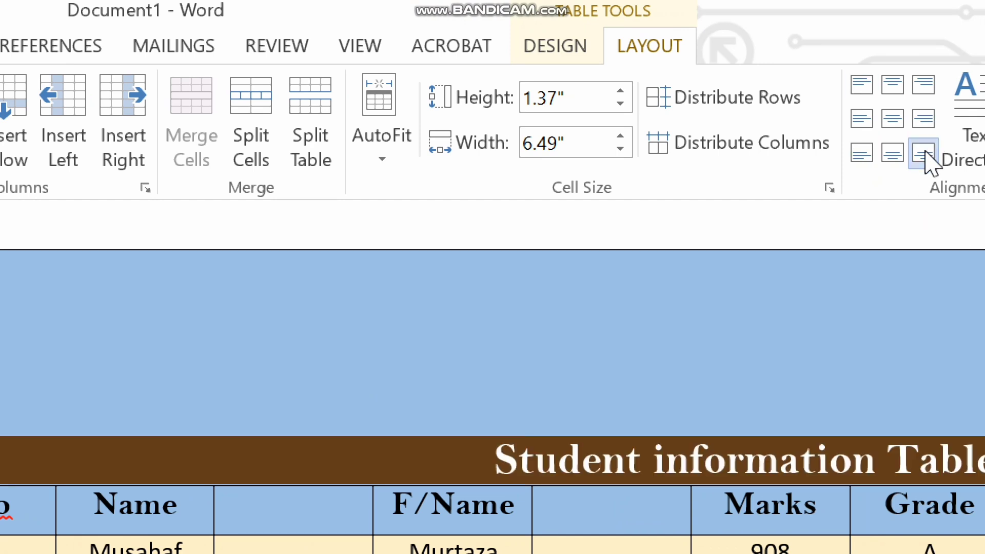
left_click(897, 96)
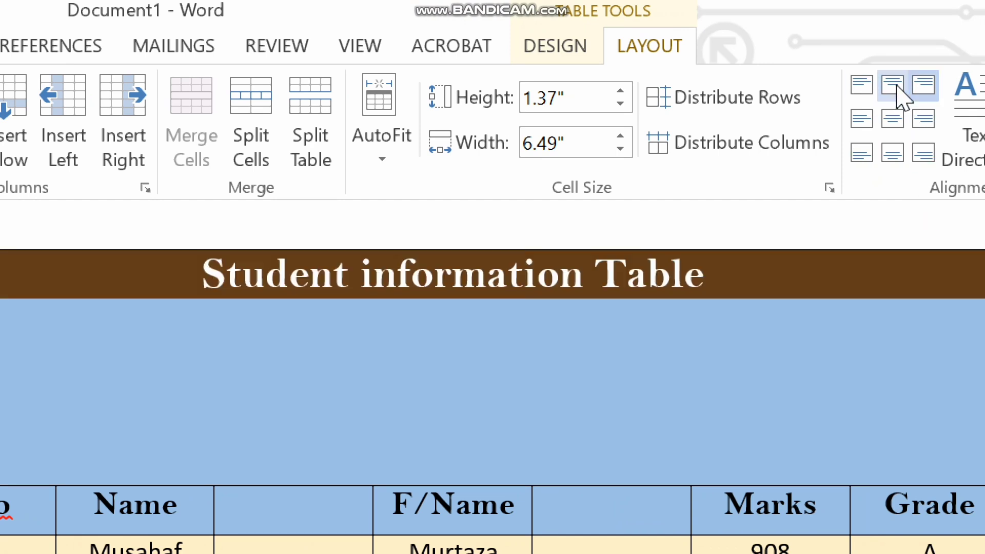
left_click(898, 129)
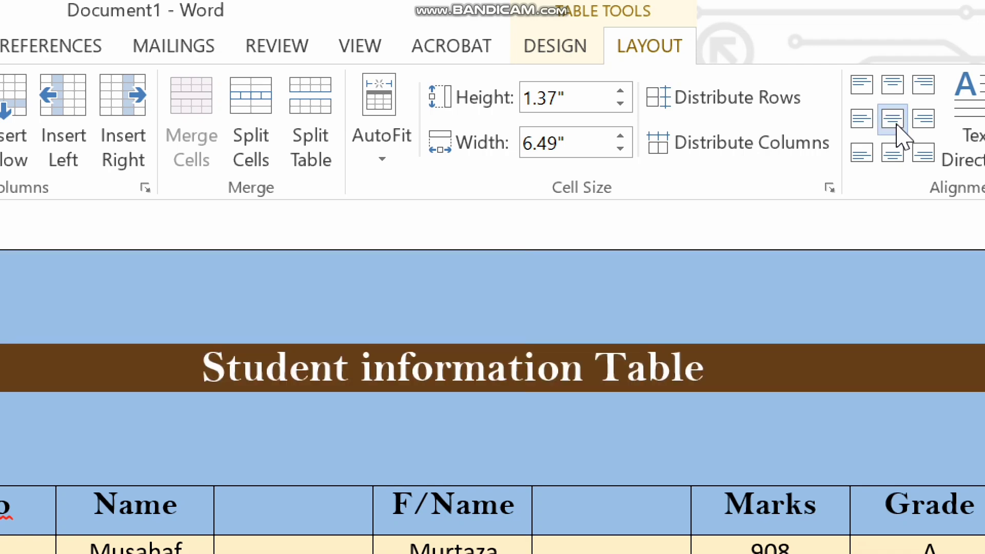
left_click(897, 168)
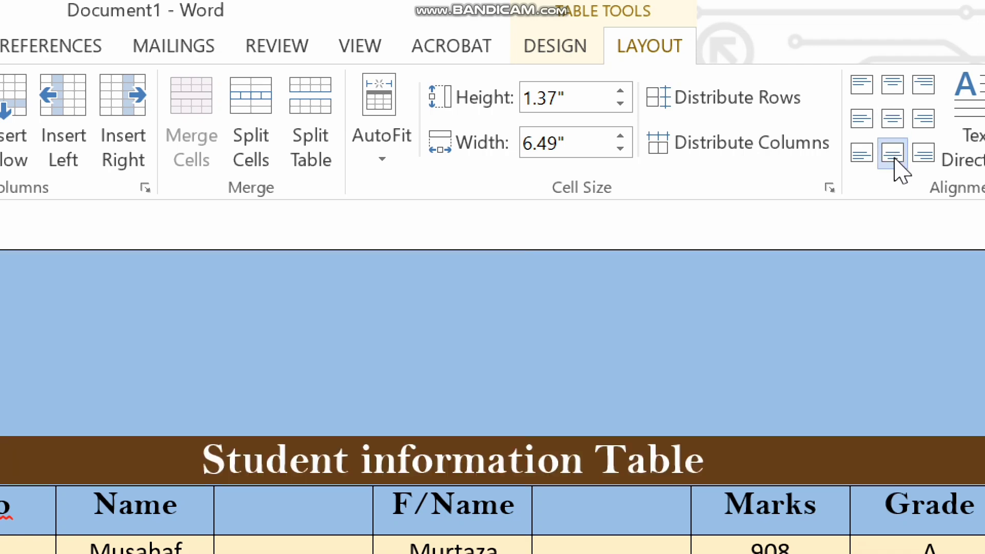
Center the table title horizontally and vertically in its cell and reduce the title row's height to about 0.81".
left_click(895, 123)
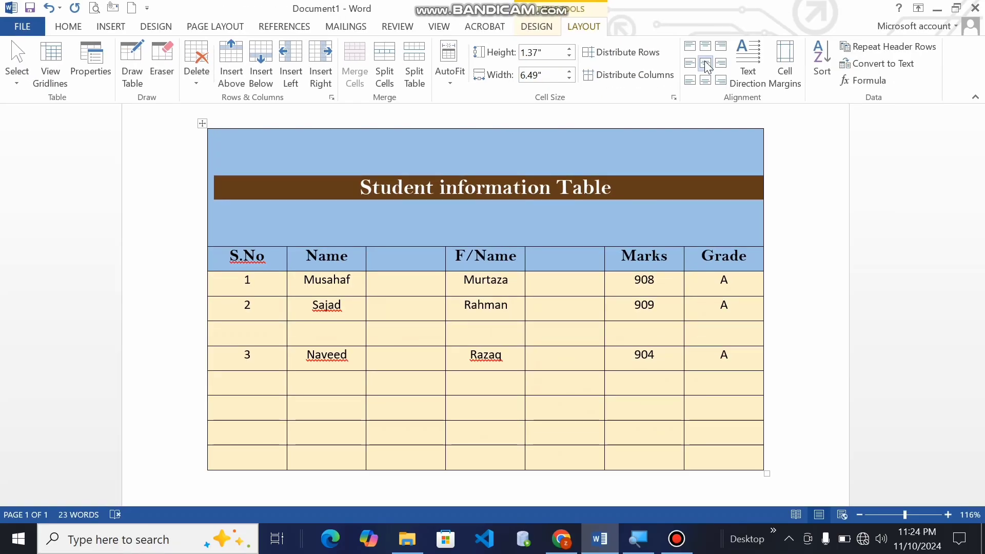
left_click(469, 235)
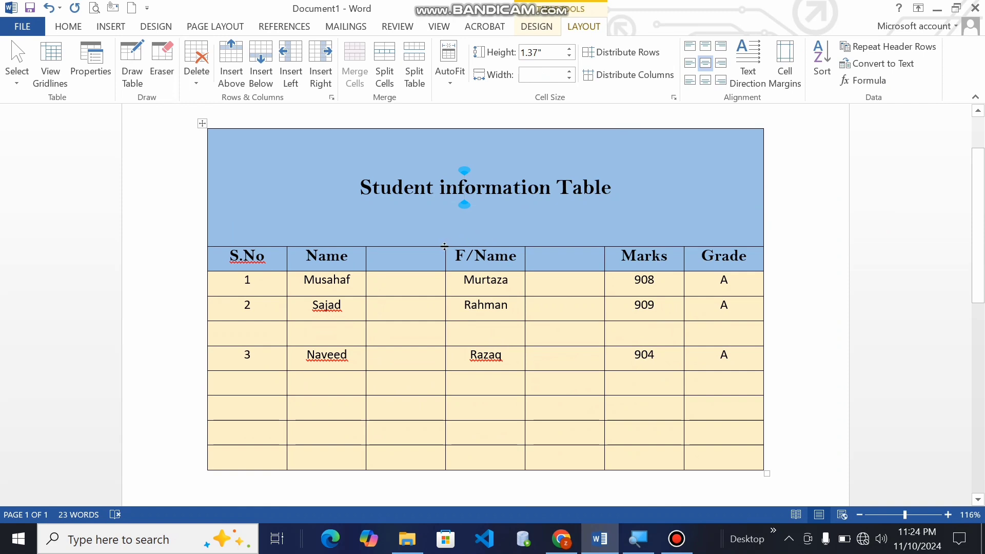
left_click_drag(436, 247, 439, 197)
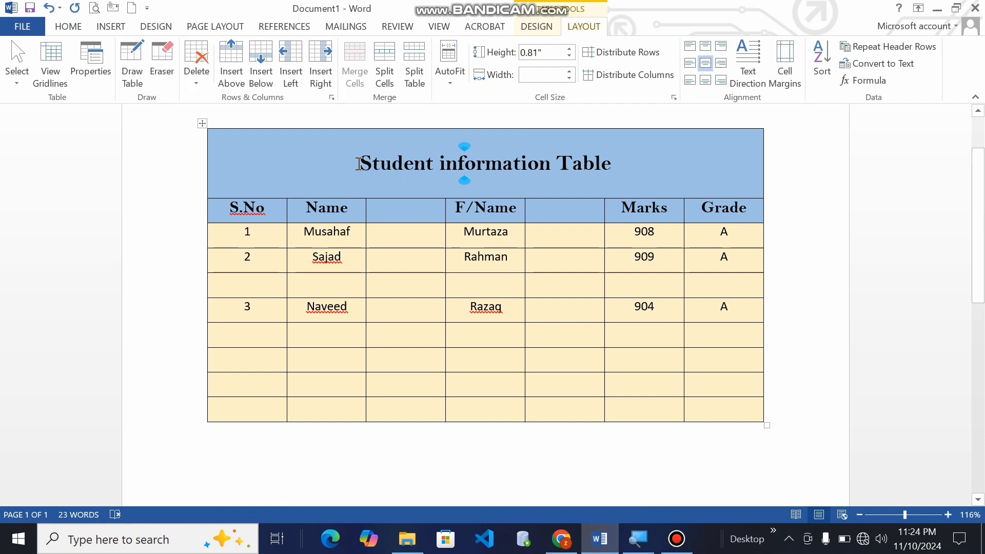
Review the table's default cell margins and spacing options without changing them.
left_click(784, 79)
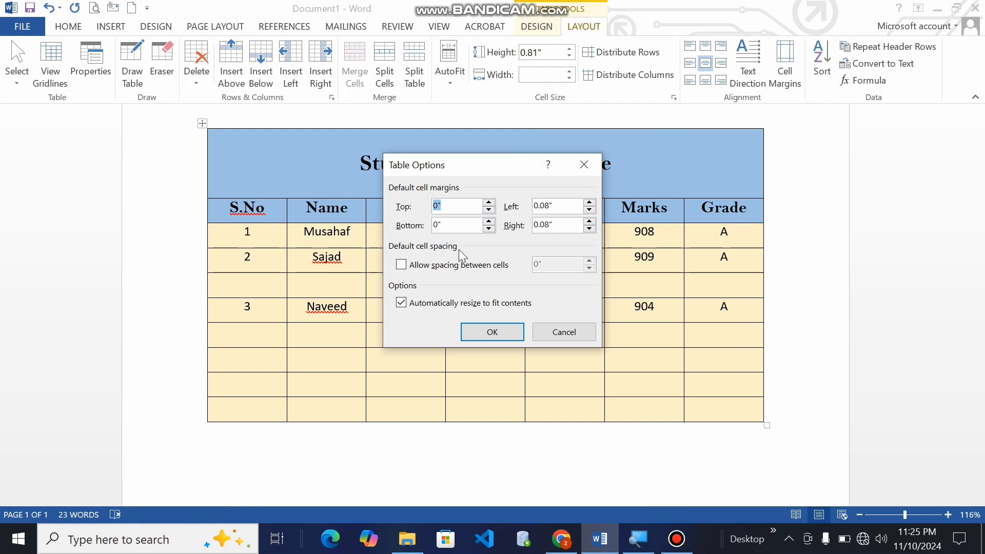
left_click(585, 171)
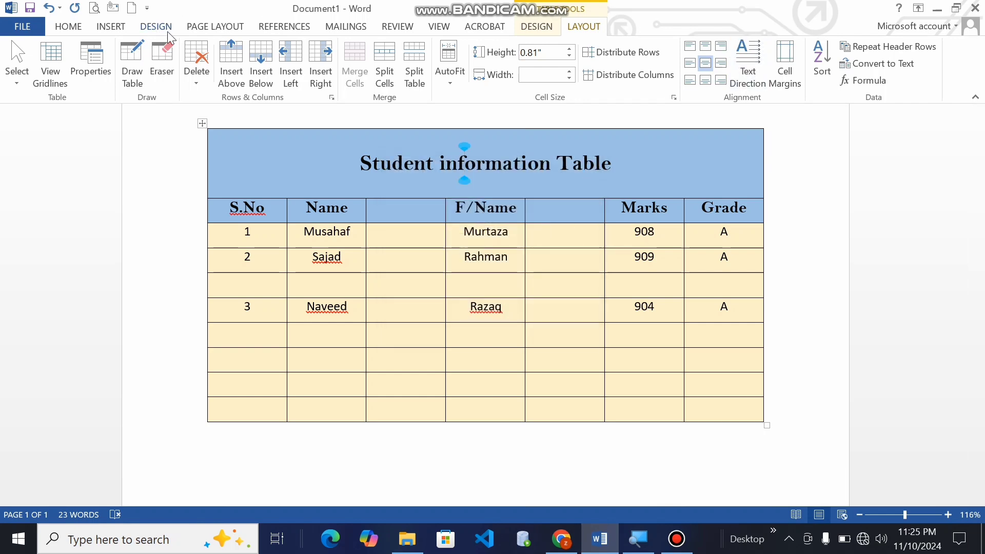
left_click(210, 28)
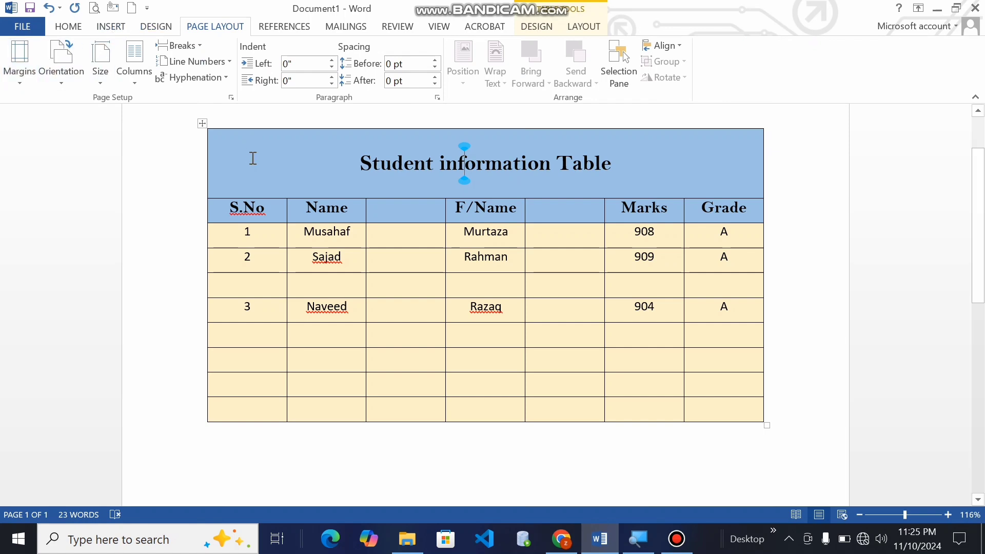
left_click(110, 28)
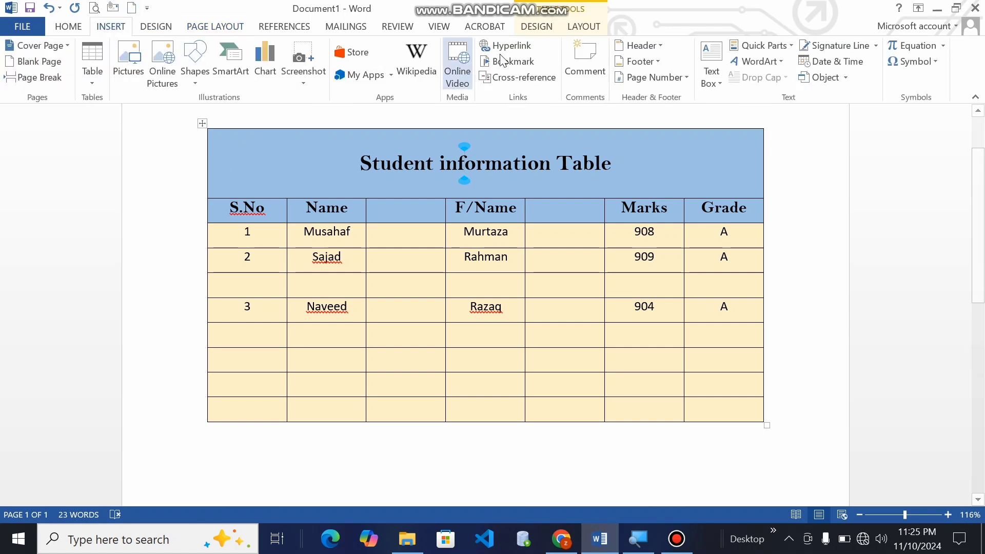
left_click(591, 27)
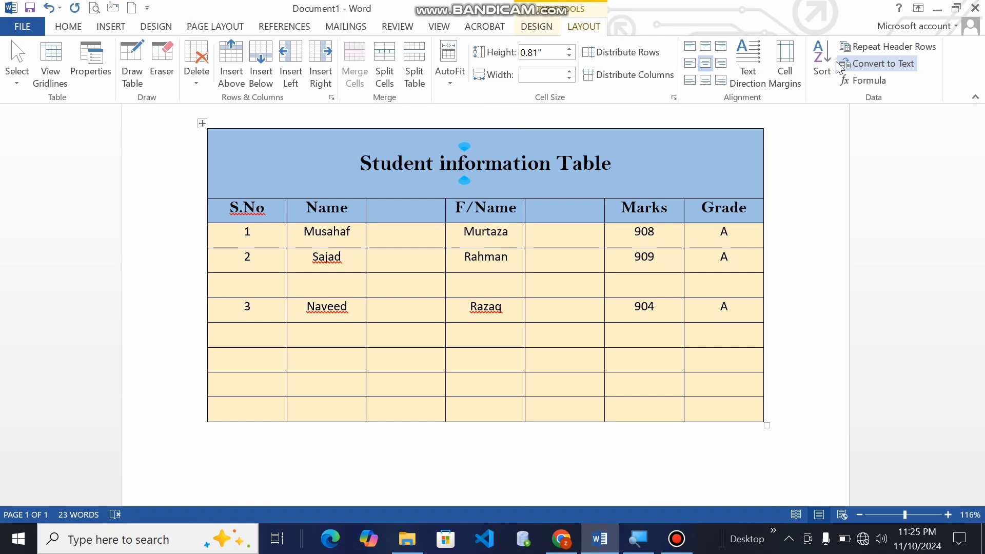
Fill the empty S.No cells from top to bottom with 4, 5, 9, 7 and 8.
left_click(266, 288)
type("4")
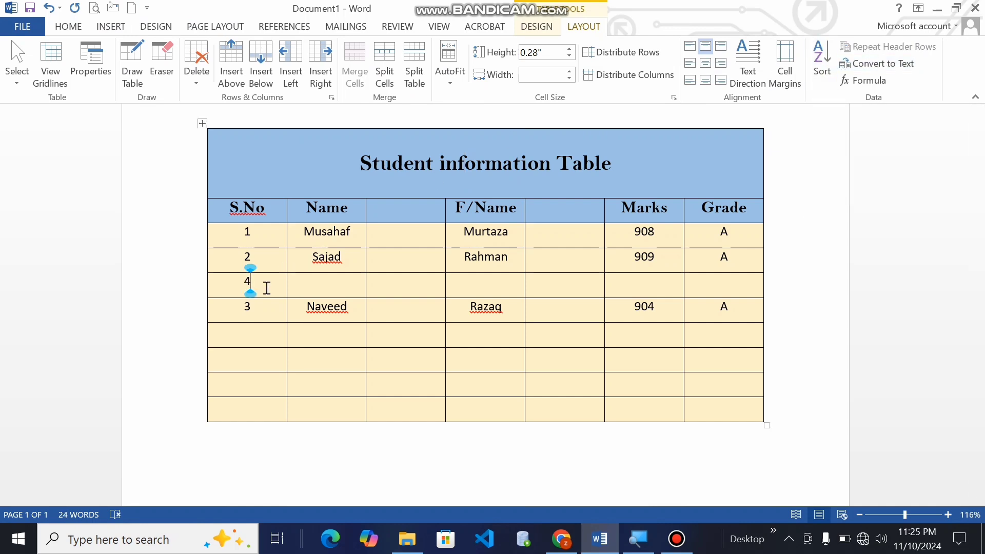
key("Down")
key("Down")
type("5")
type("7")
key("BackSpace")
key("Down")
type("9")
key("Down")
type("7")
key("Up")
key("Down")
key("Down")
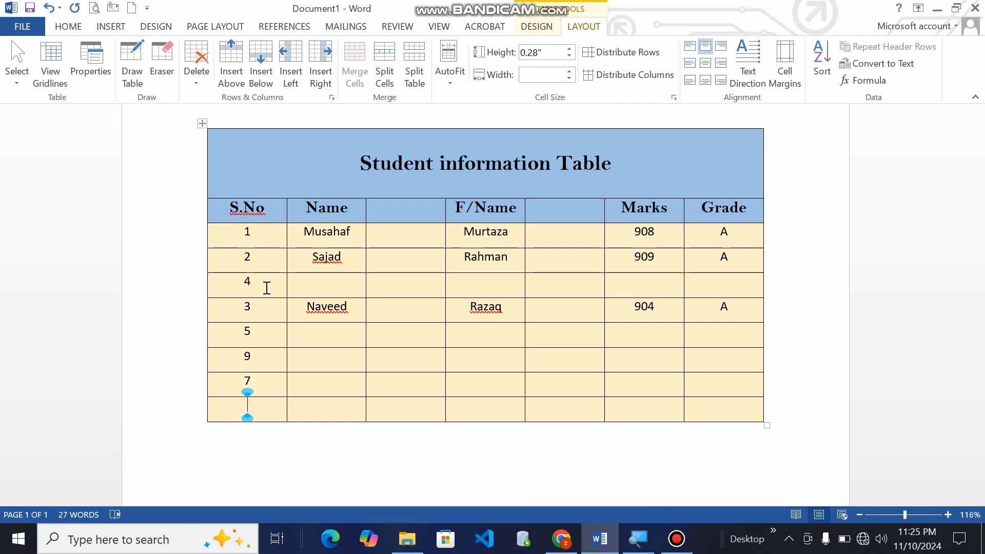
type("8")
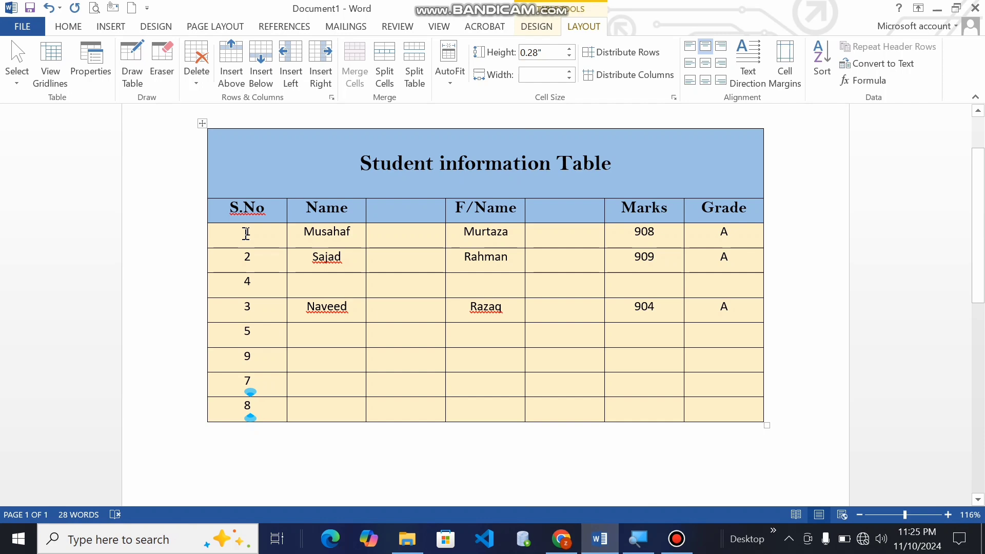
Sort the data rows below the headings by the S.No column as numbers in ascending order, with no header row.
left_click_drag(247, 233, 249, 414)
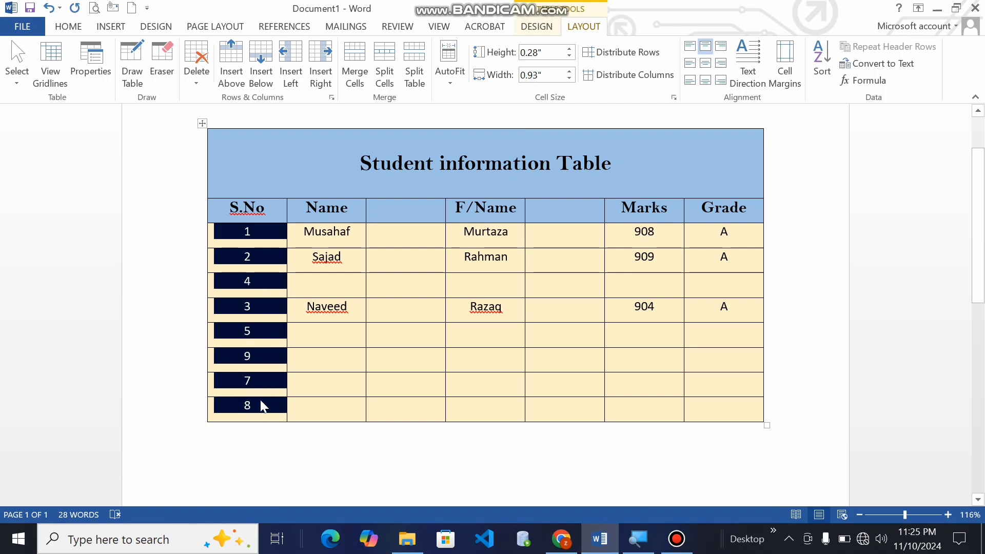
left_click(820, 66)
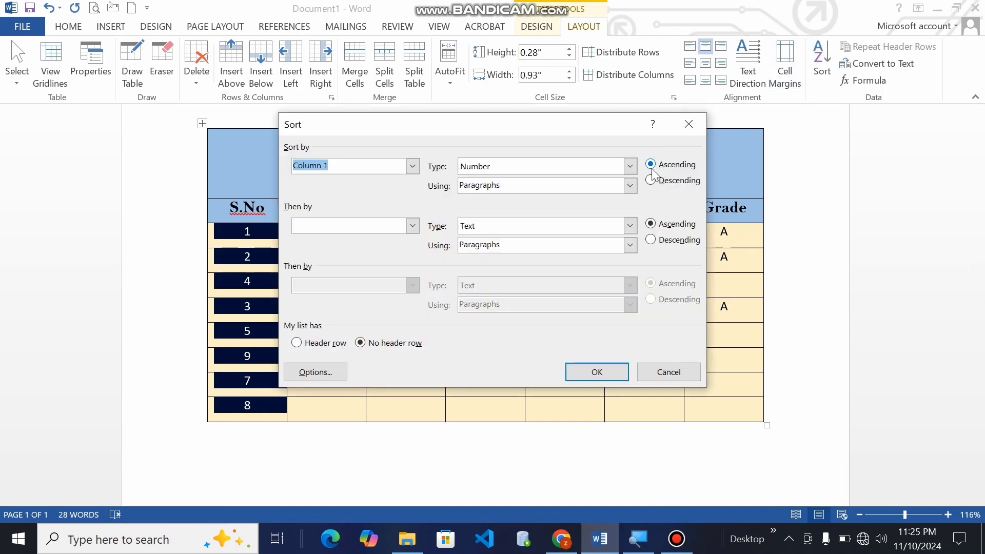
left_click(595, 373)
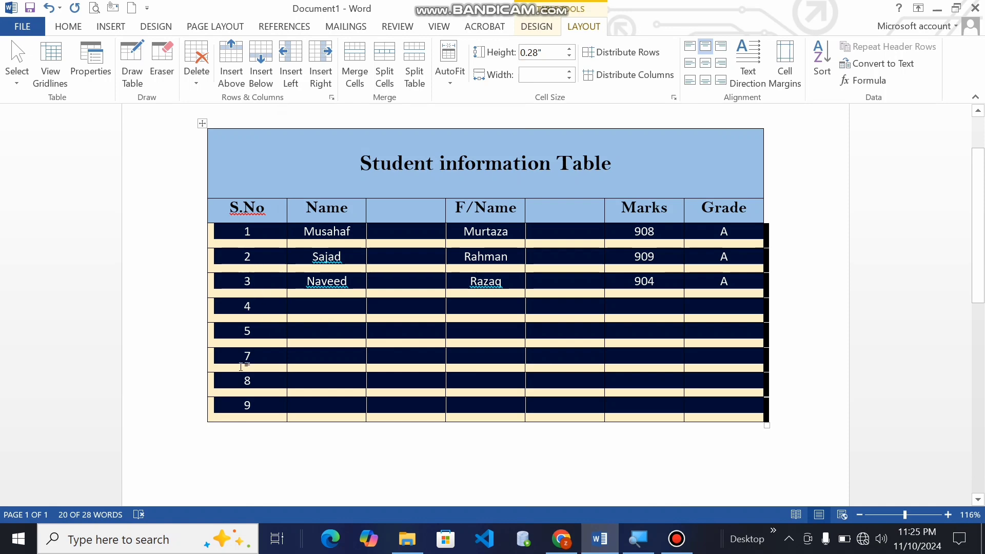
left_click(243, 385)
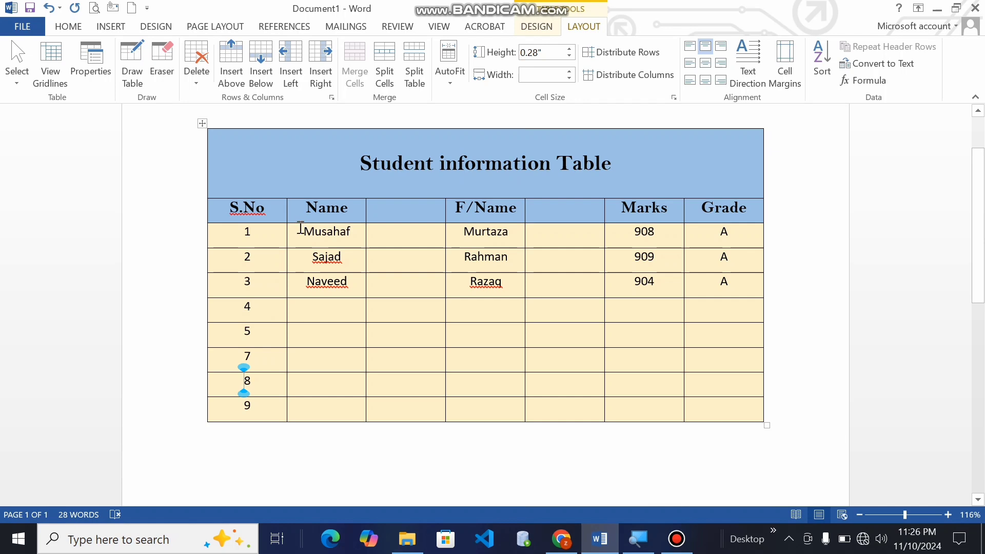
Sort the three filled student rows by the Name column as text in ascending order, with no header row.
left_click_drag(301, 228, 351, 283)
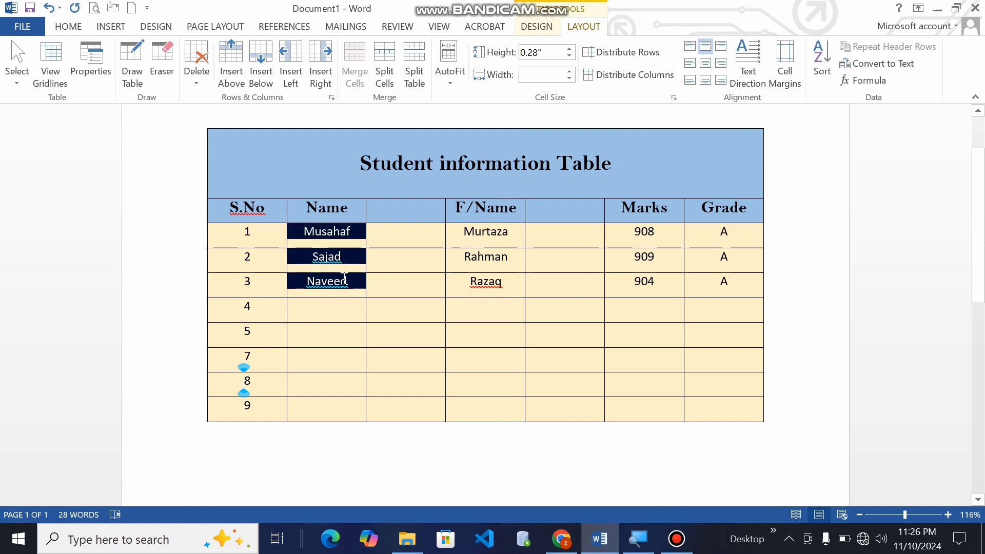
left_click(815, 78)
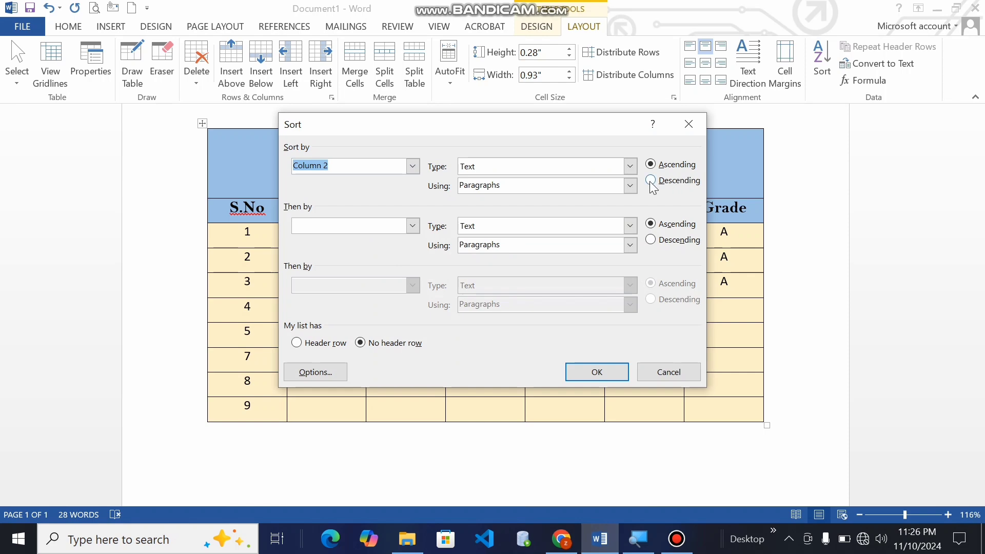
left_click(593, 373)
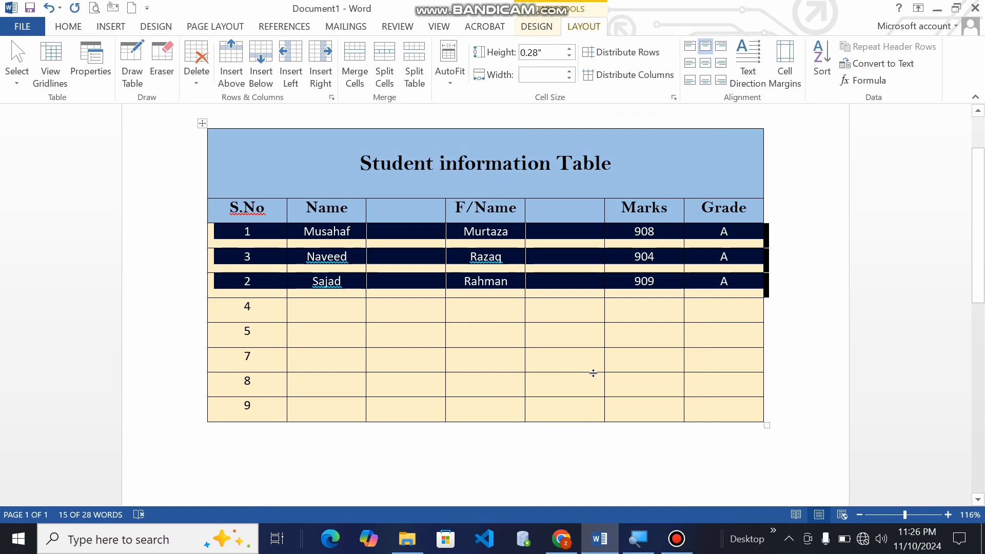
left_click(244, 233)
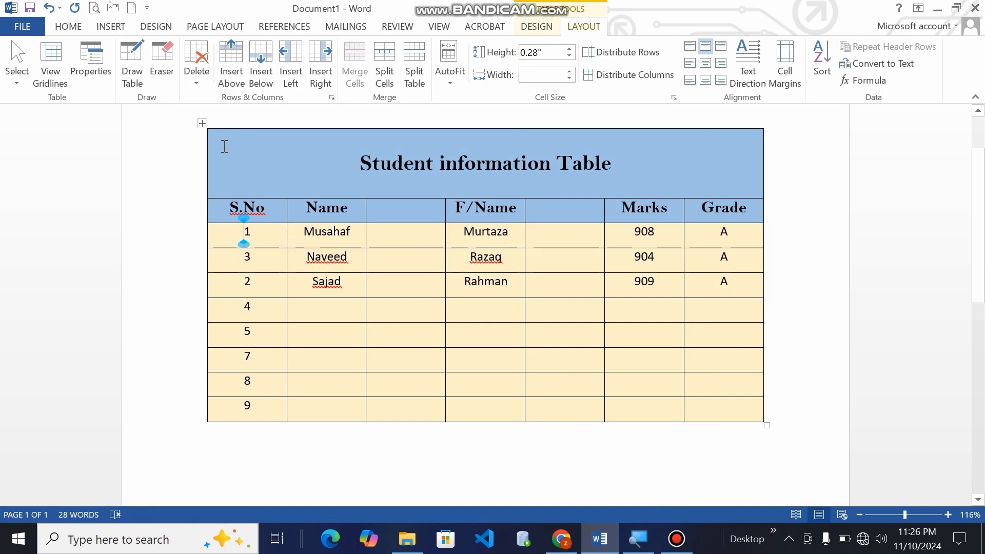
Cycle the text direction of the title "Student information Table" through its vertical orientations and back to horizontal.
left_click(203, 124)
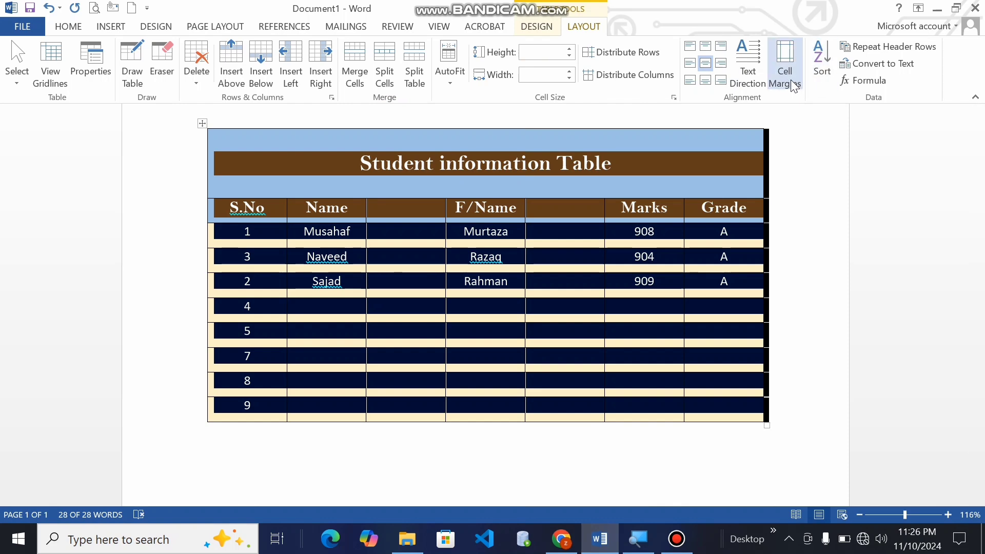
left_click(453, 211)
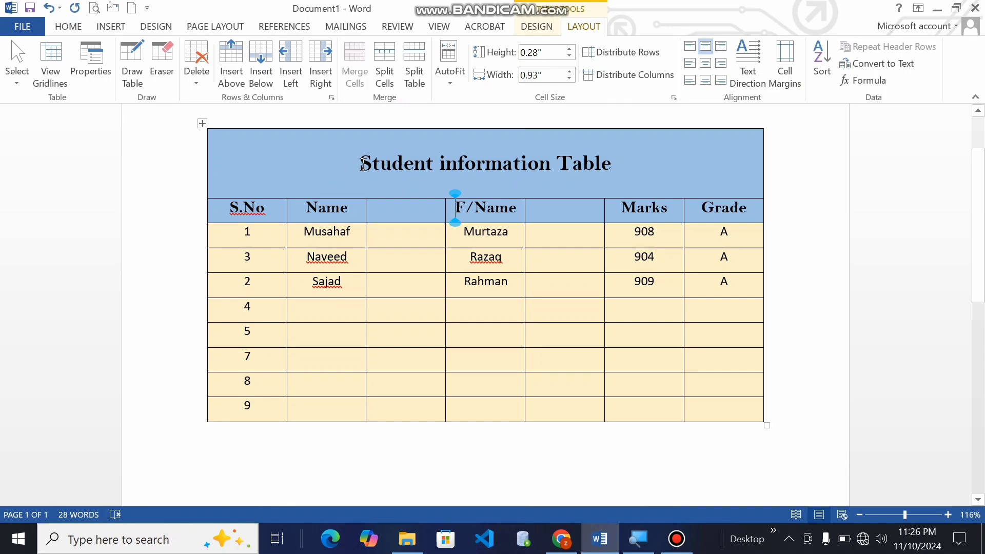
left_click_drag(360, 162, 588, 160)
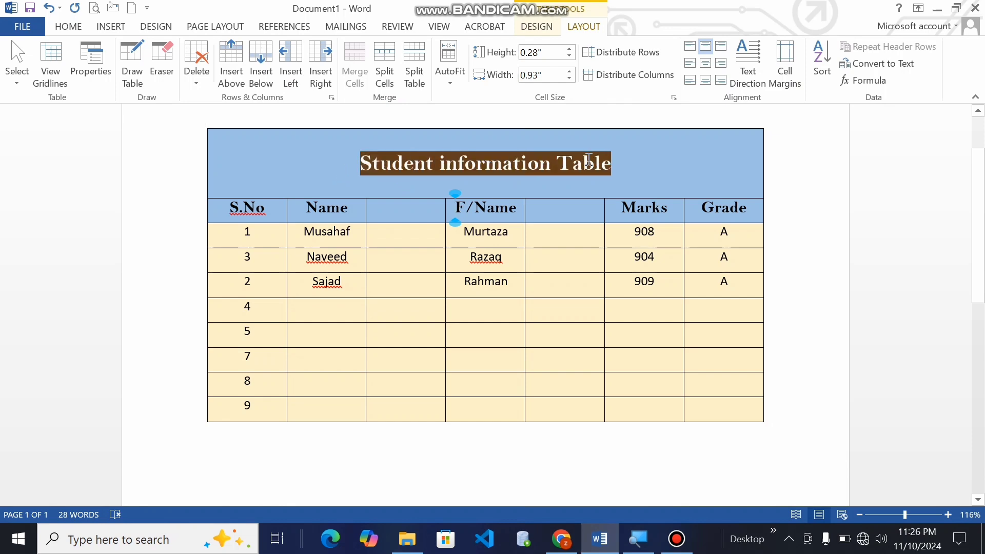
left_click(756, 81)
left_click(756, 81)
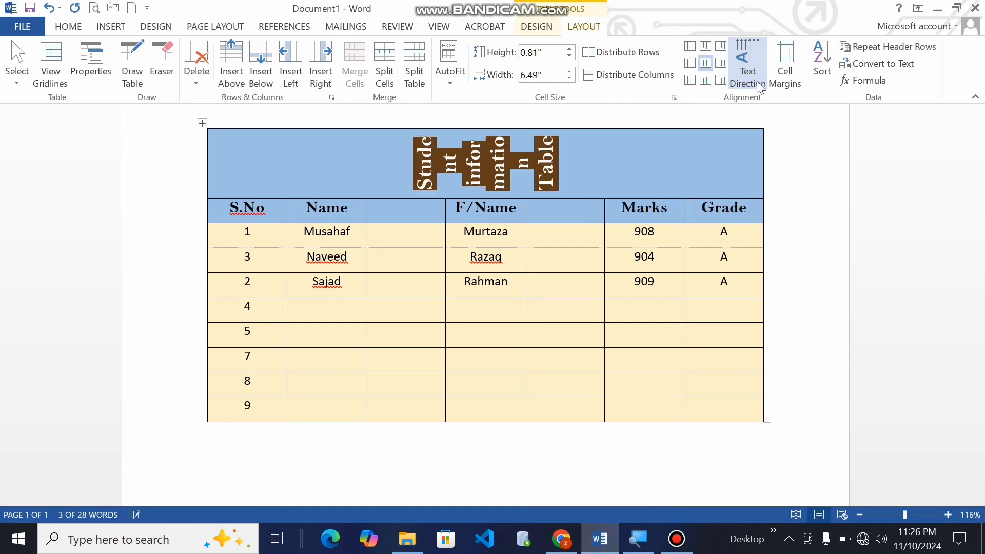
left_click(755, 82)
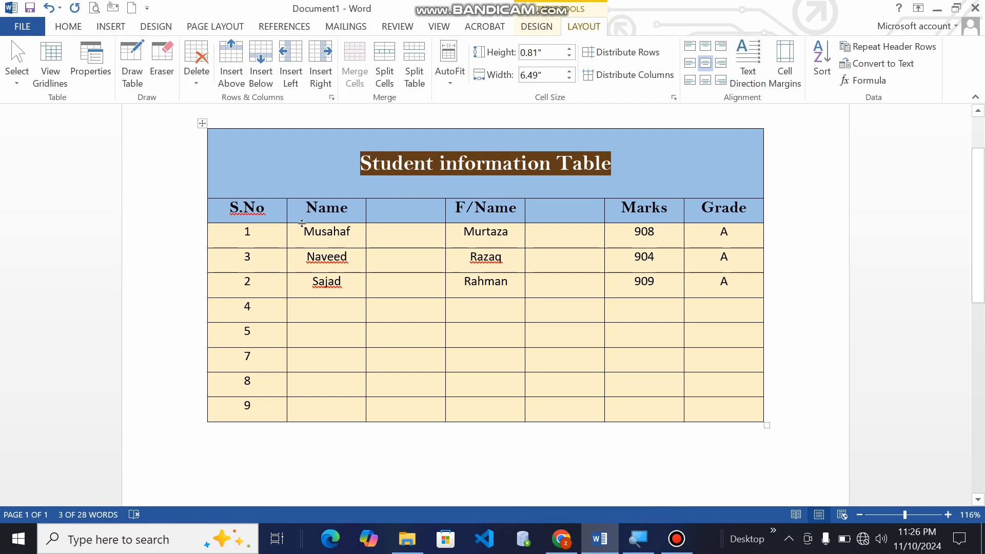
Increase the heading row's height to about 0.81" and cycle the Name heading's text direction through vertical back to horizontal.
left_click_drag(303, 222, 296, 267)
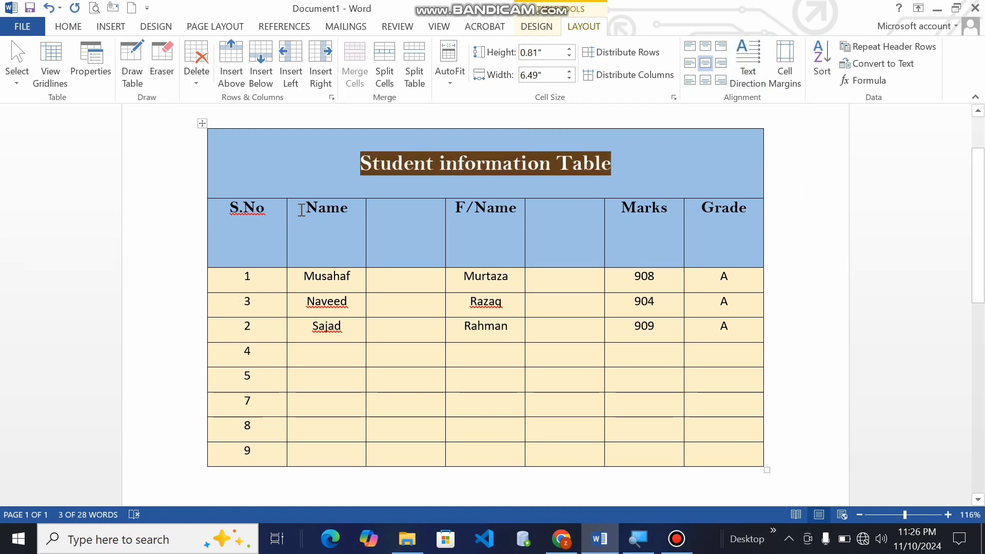
left_click_drag(301, 211, 349, 207)
left_click(738, 65)
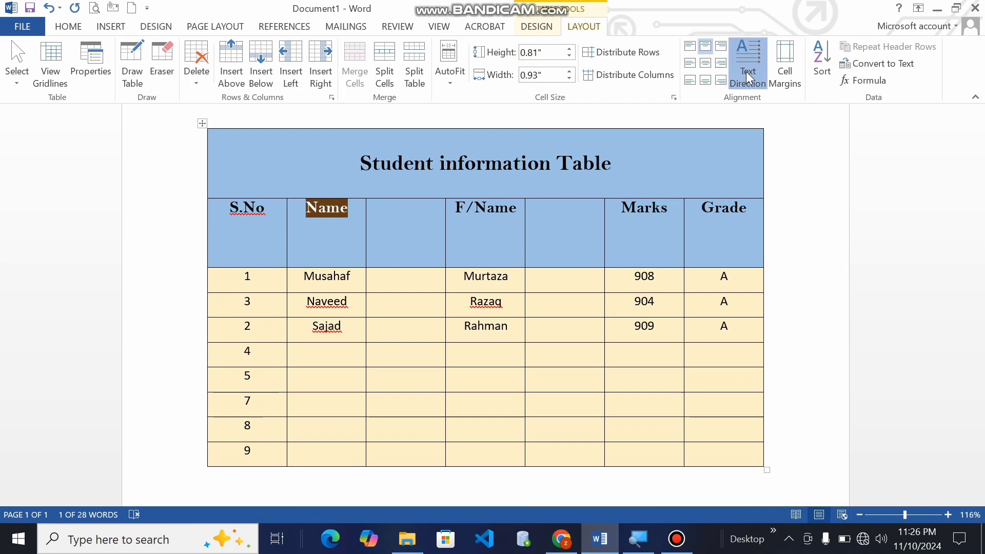
left_click(745, 70)
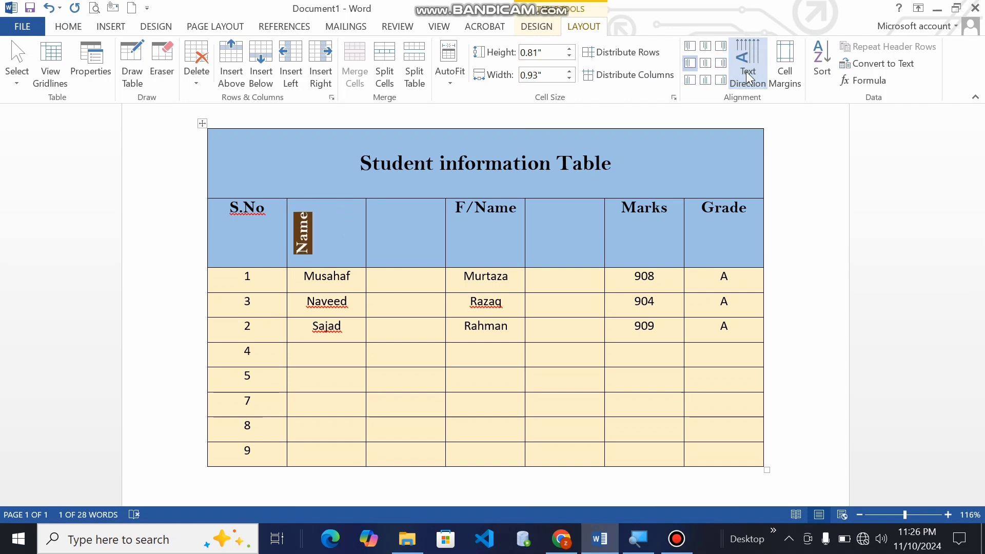
left_click(750, 77)
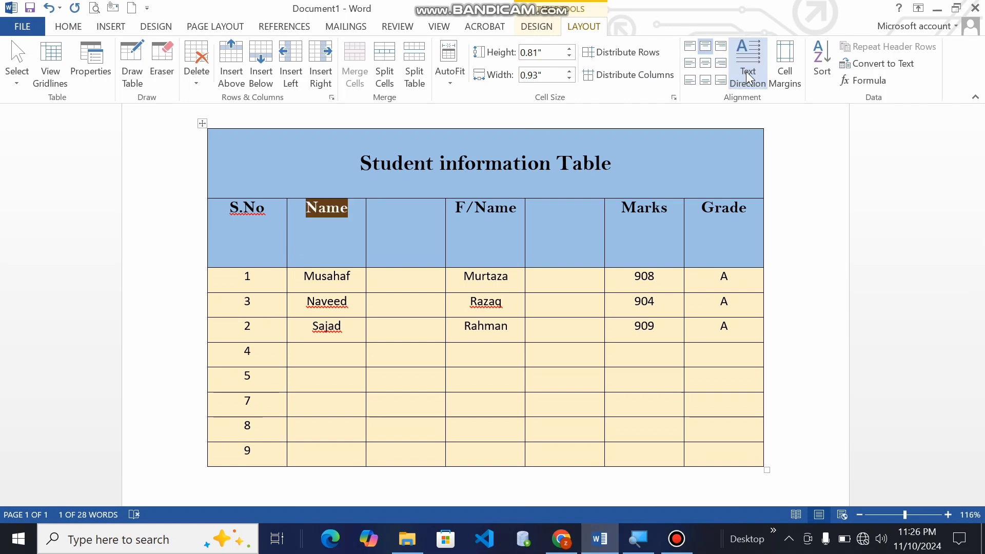
Centre the text of all heading cells from S.No to Grade both vertically and horizontally.
left_click(707, 64)
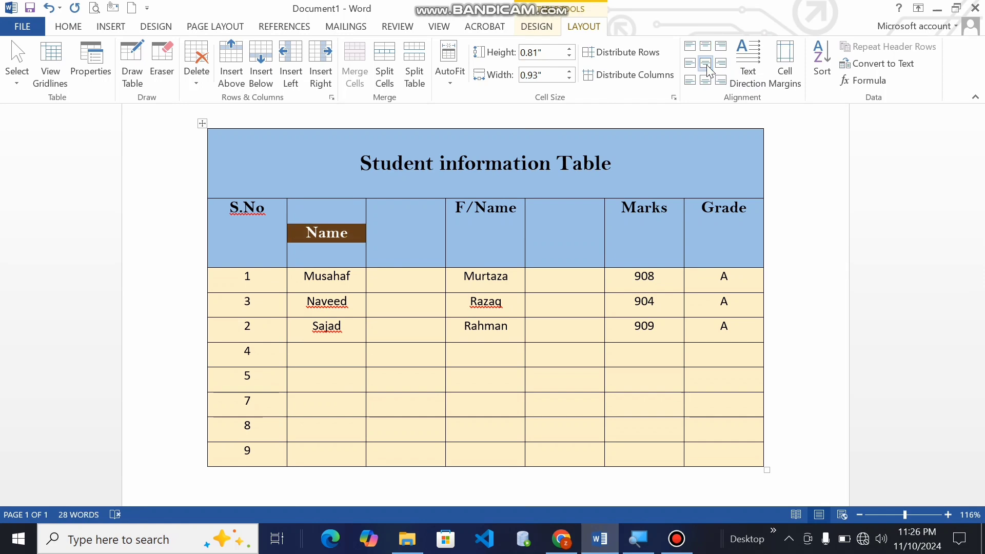
left_click_drag(229, 208, 728, 220)
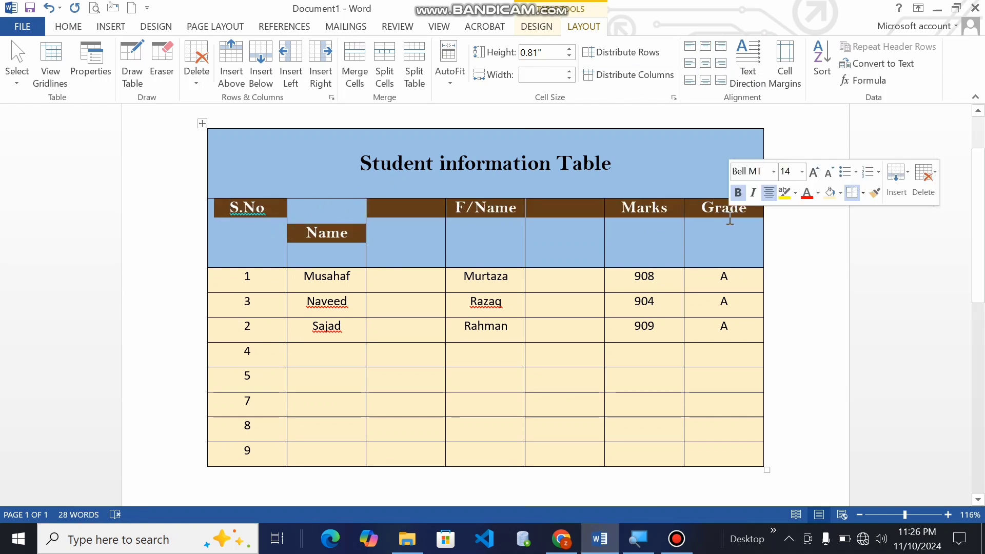
left_click(707, 64)
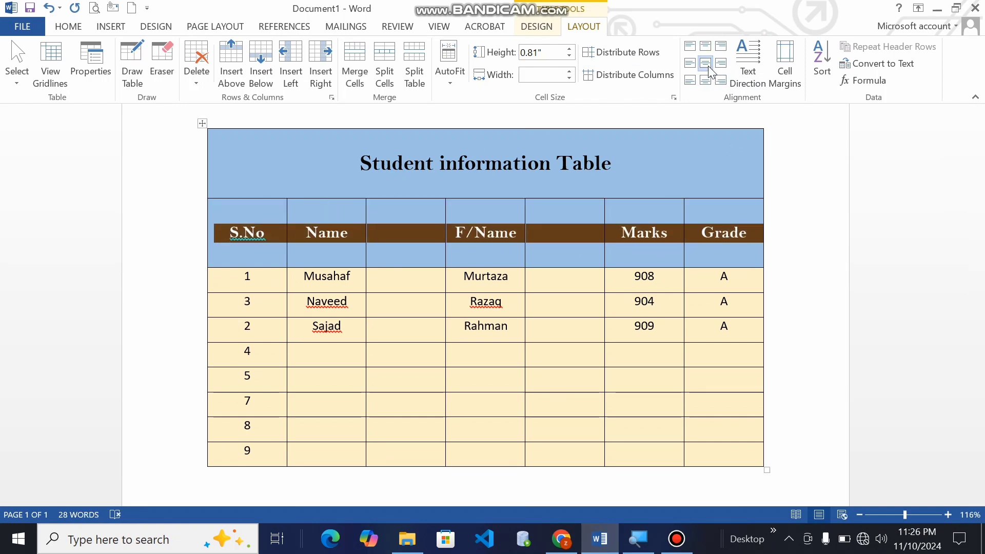
left_click(406, 240)
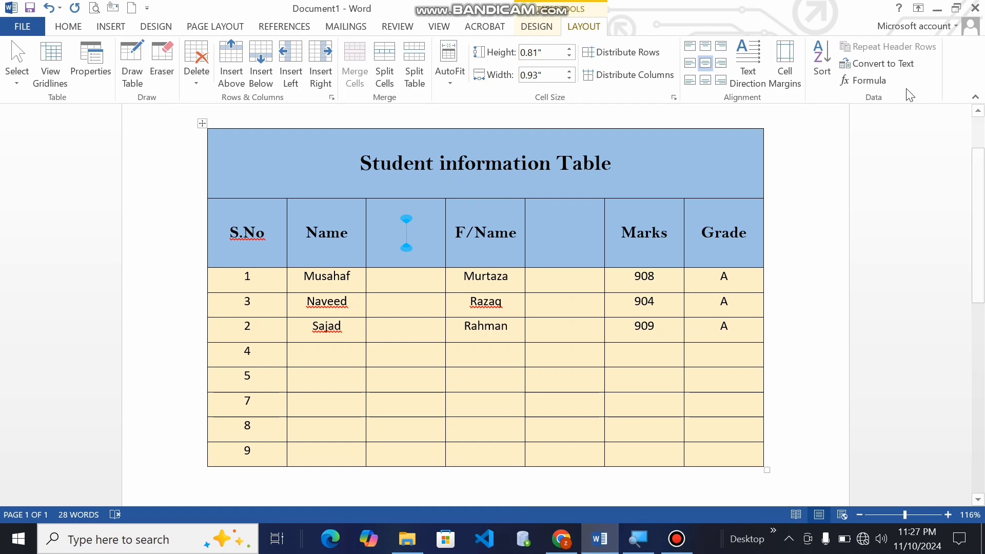
Convert the whole table to text separated with tabs, and undo the conversion.
left_click(202, 123)
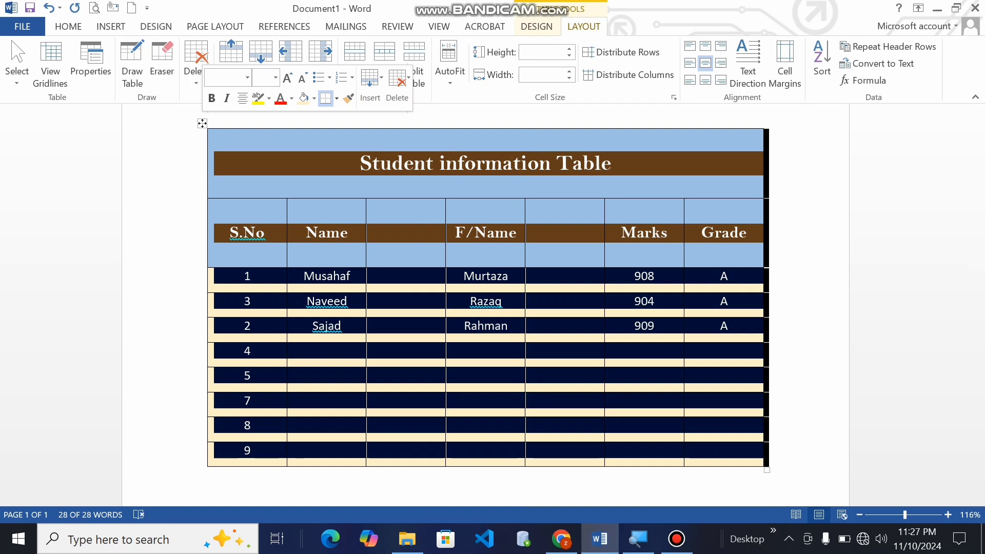
left_click(882, 67)
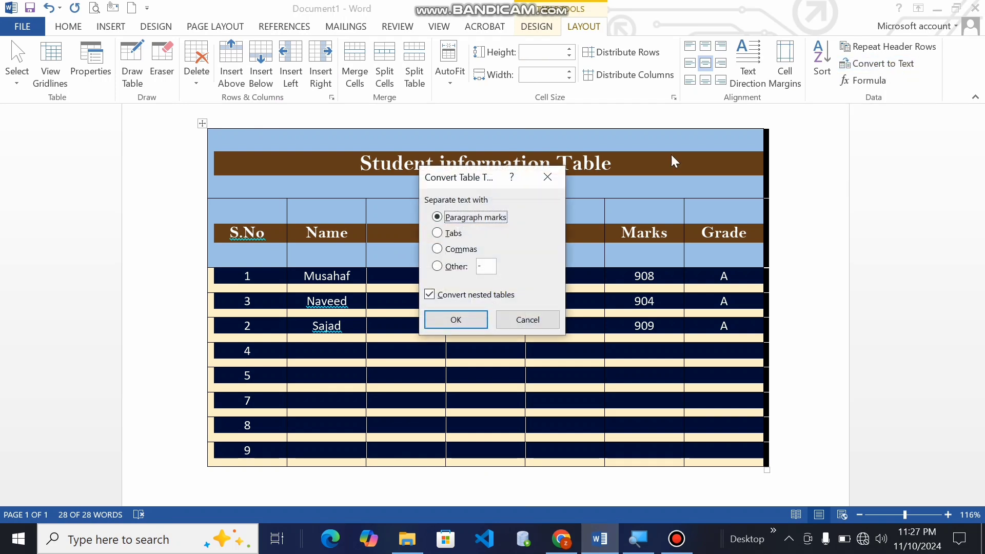
left_click(439, 235)
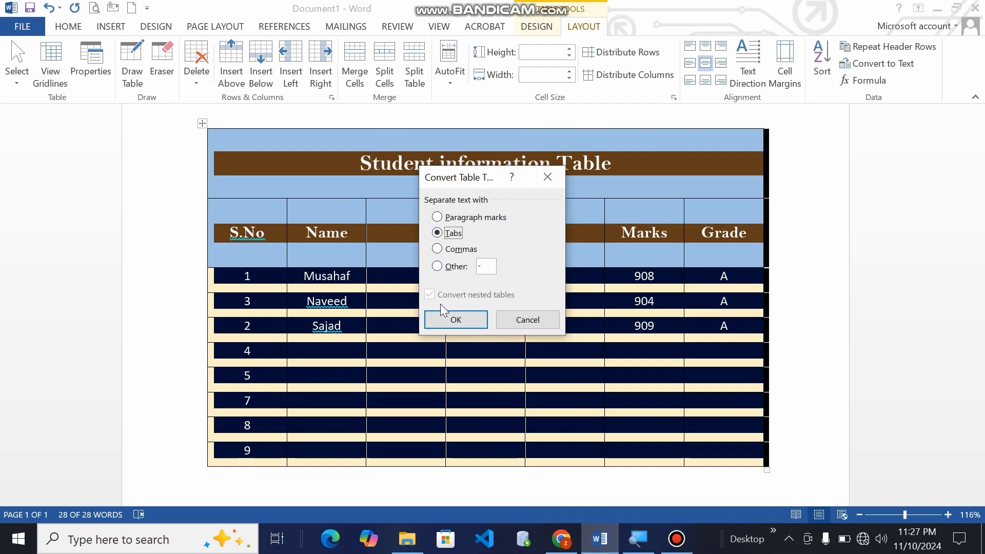
left_click(445, 318)
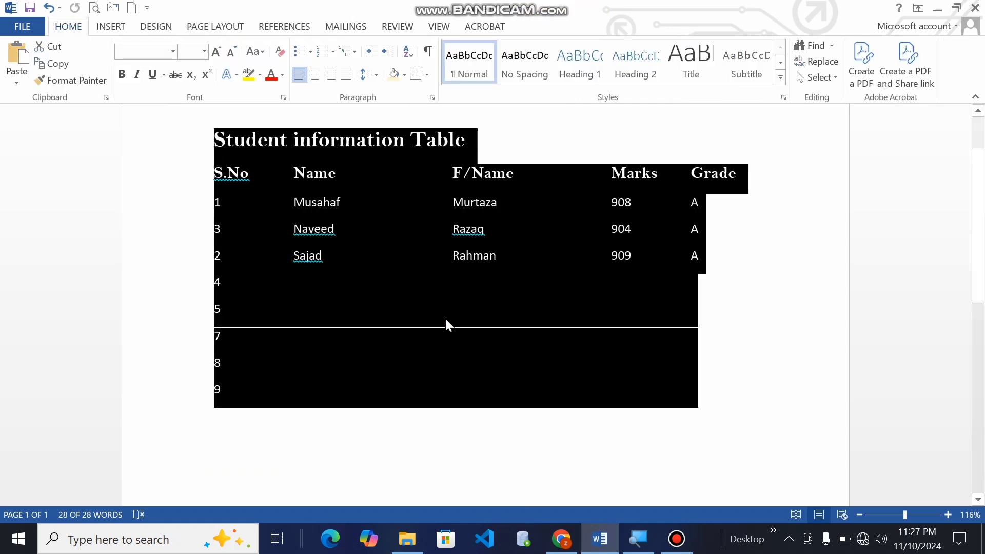
left_click(719, 345)
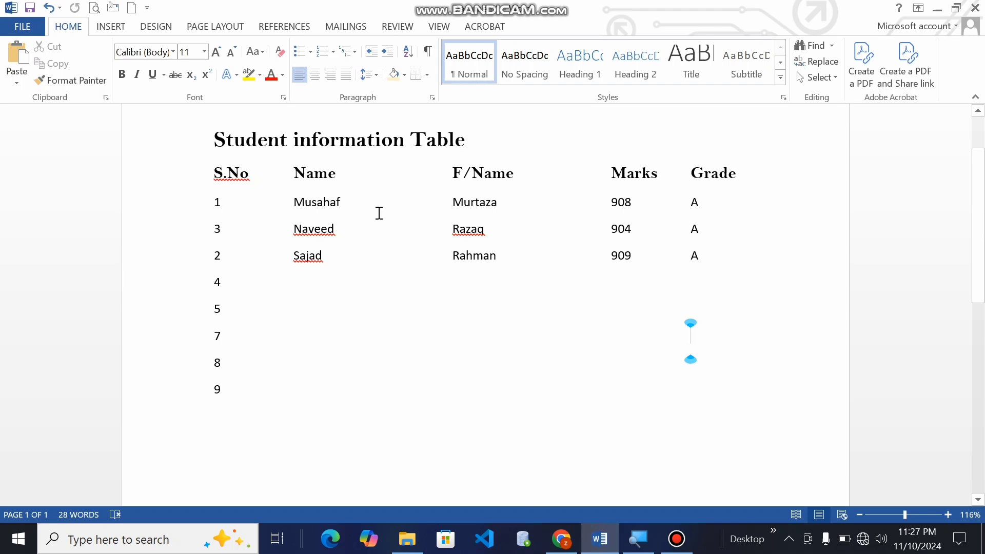
key("ctrl+z")
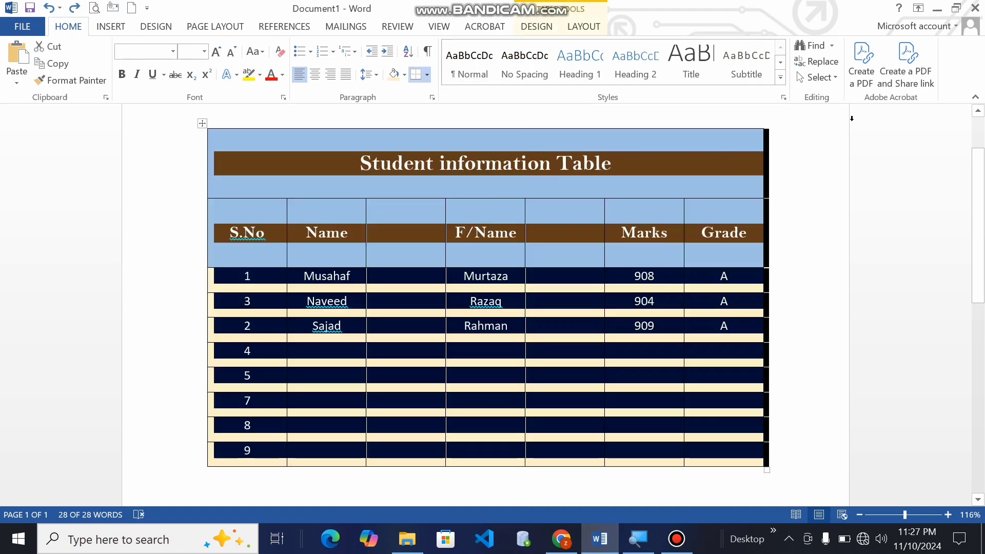
Convert the whole table to text separated with commas, and undo the conversion.
left_click(583, 26)
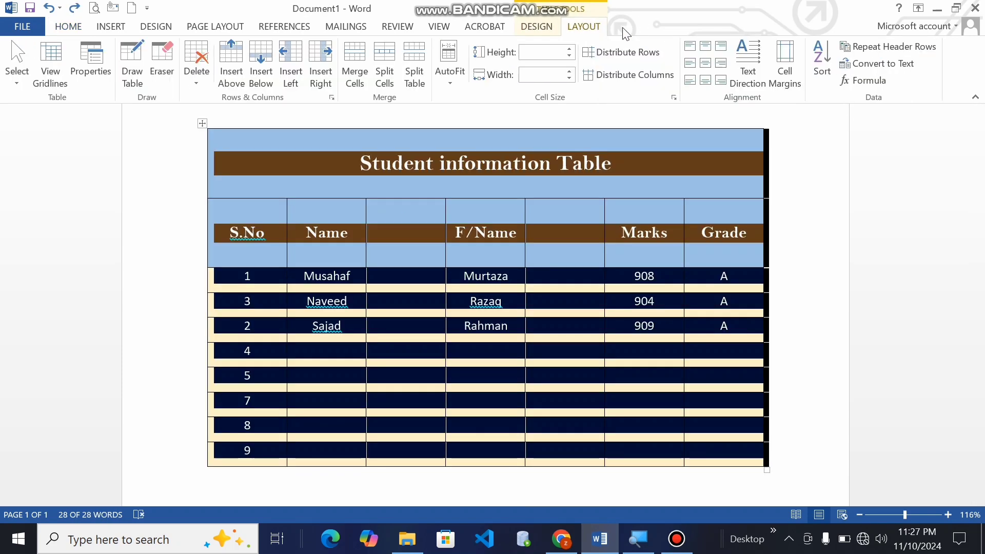
left_click(877, 63)
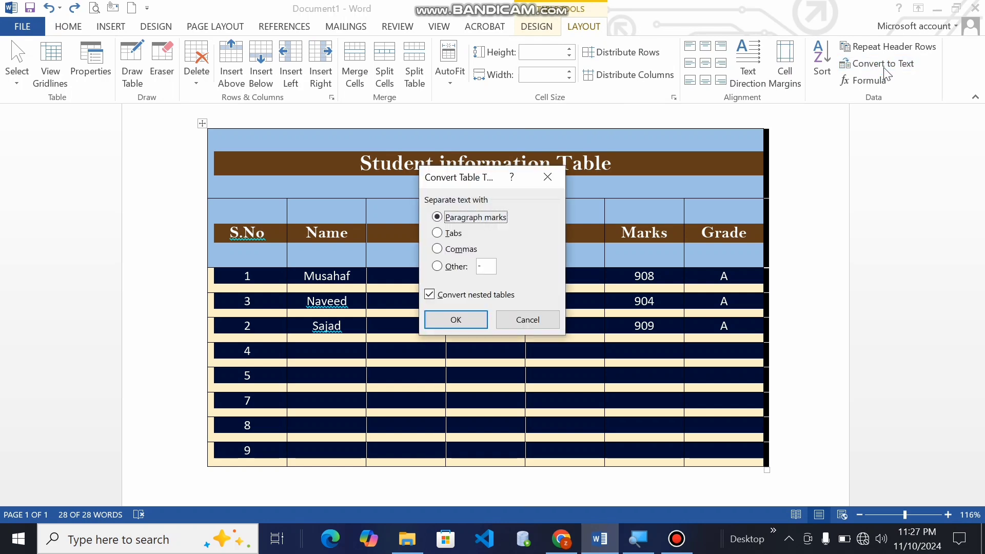
left_click(438, 250)
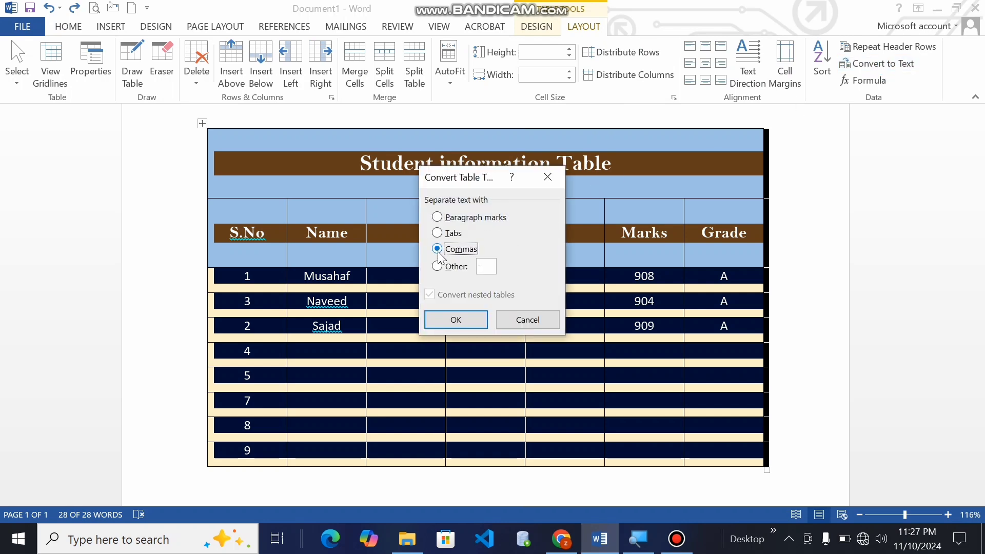
left_click(444, 316)
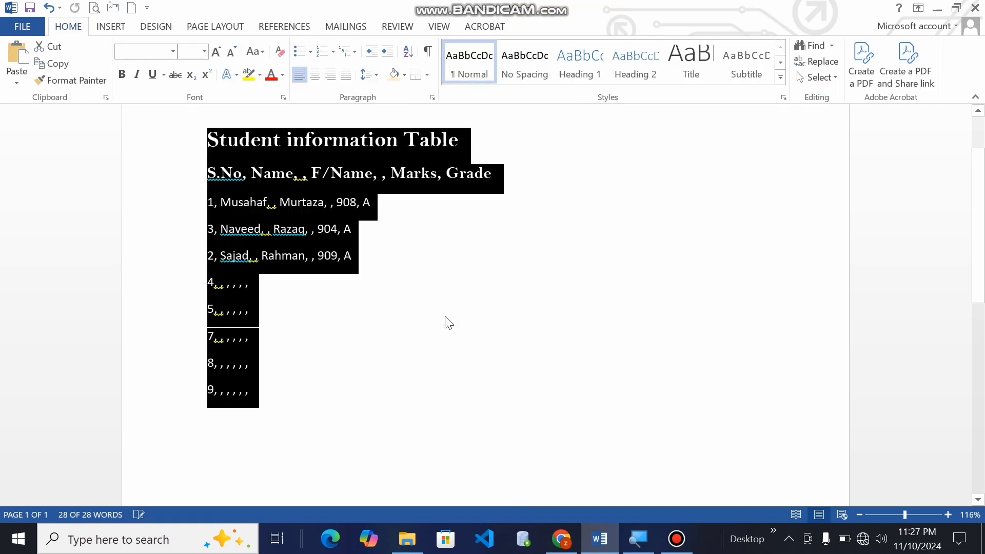
left_click(445, 320)
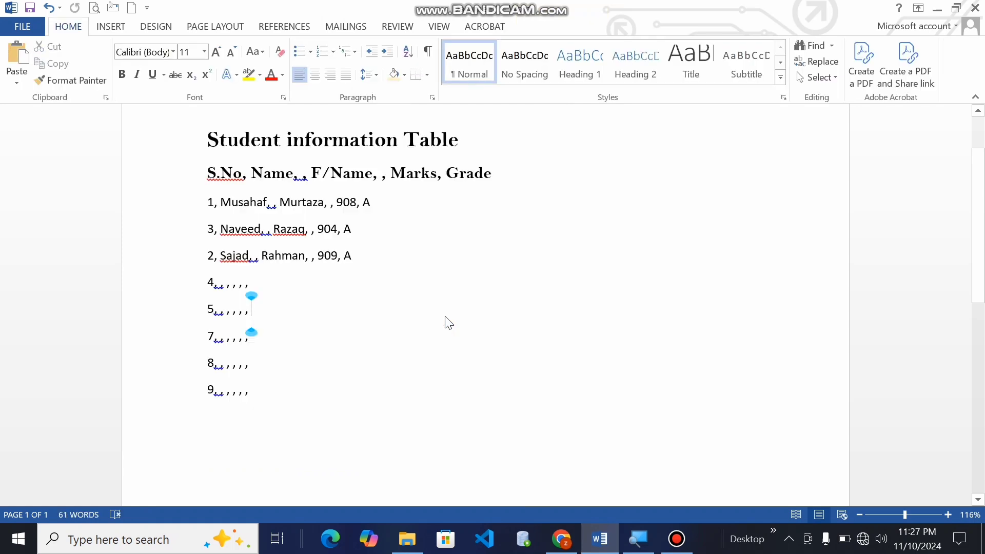
key("ctrl+z")
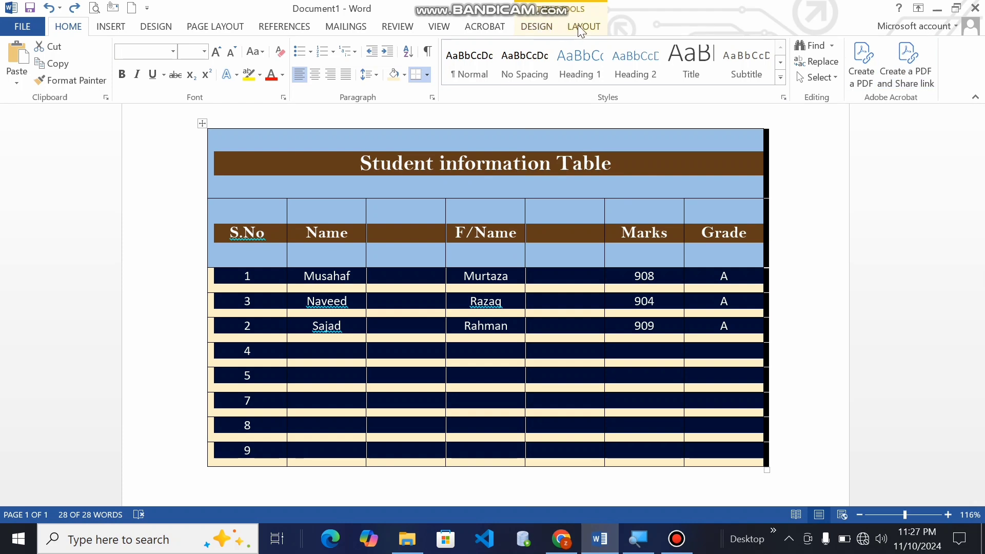
Review the table's formula options and close them without inserting a formula.
left_click(580, 26)
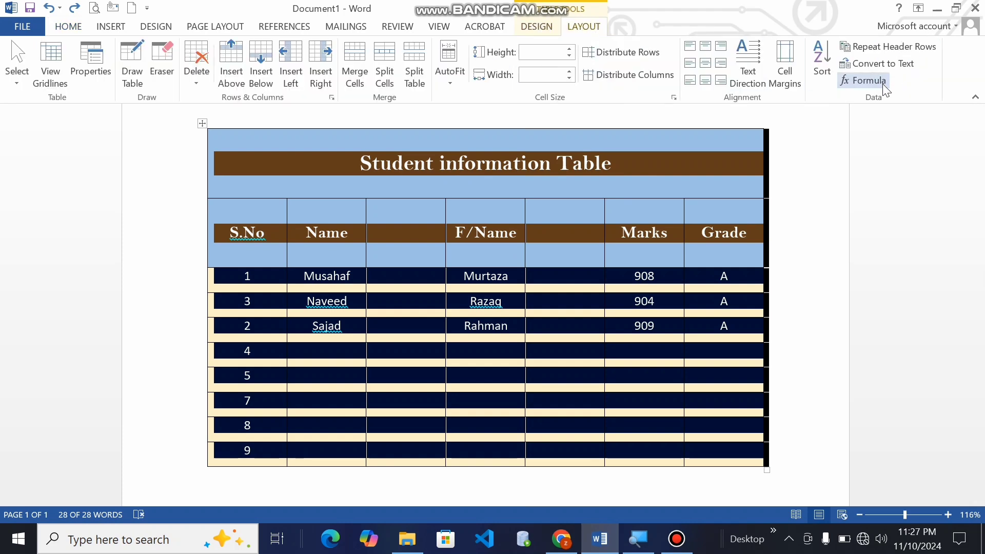
left_click(65, 26)
left_click(105, 26)
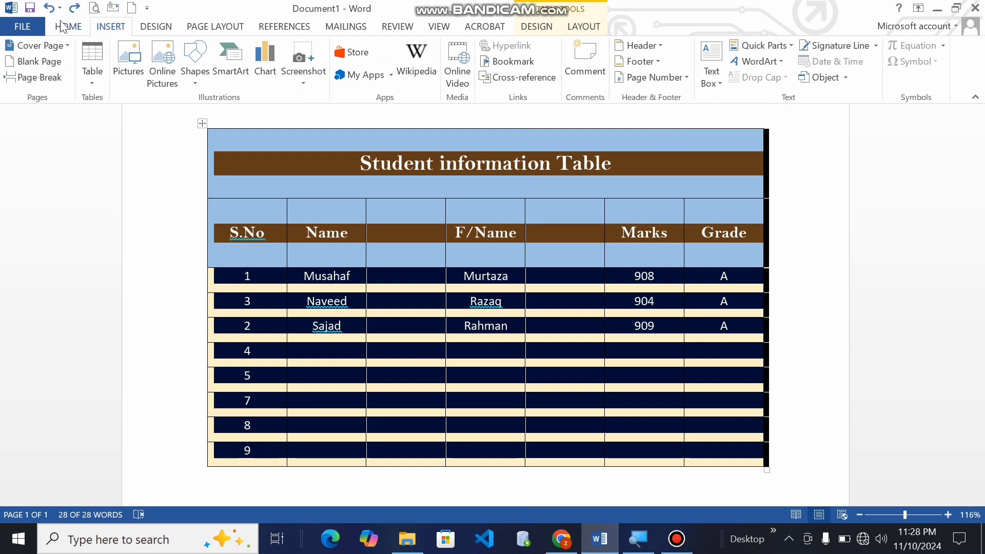
left_click(585, 26)
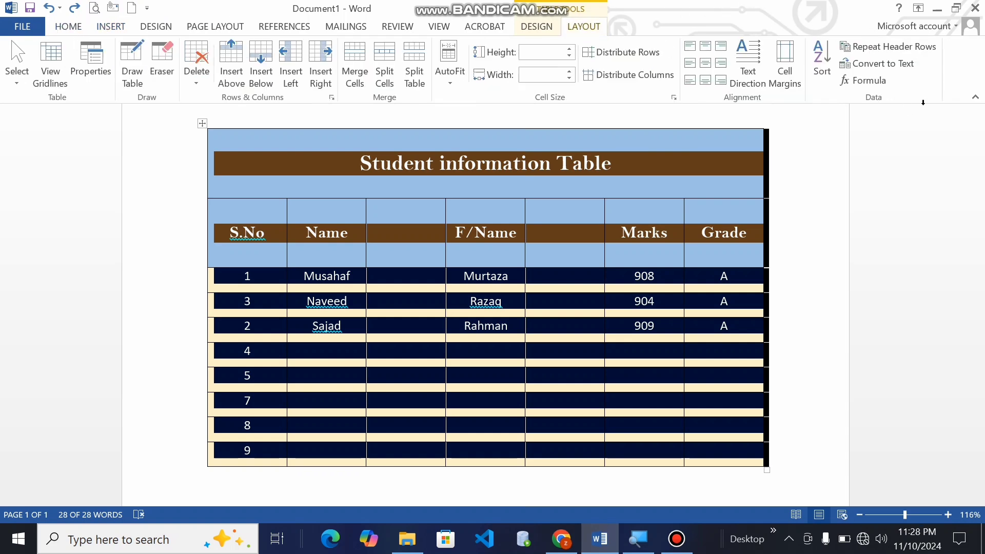
left_click(881, 82)
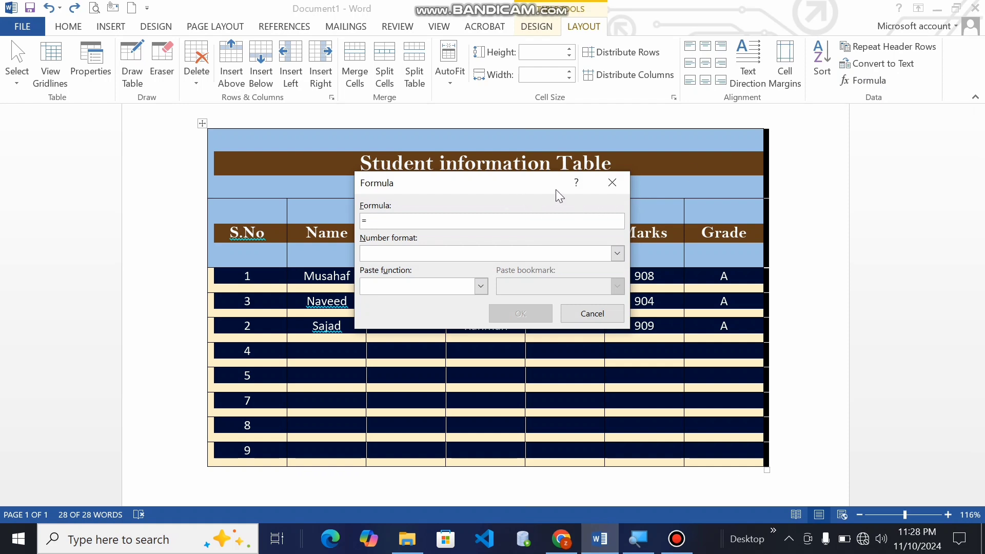
left_click(609, 189)
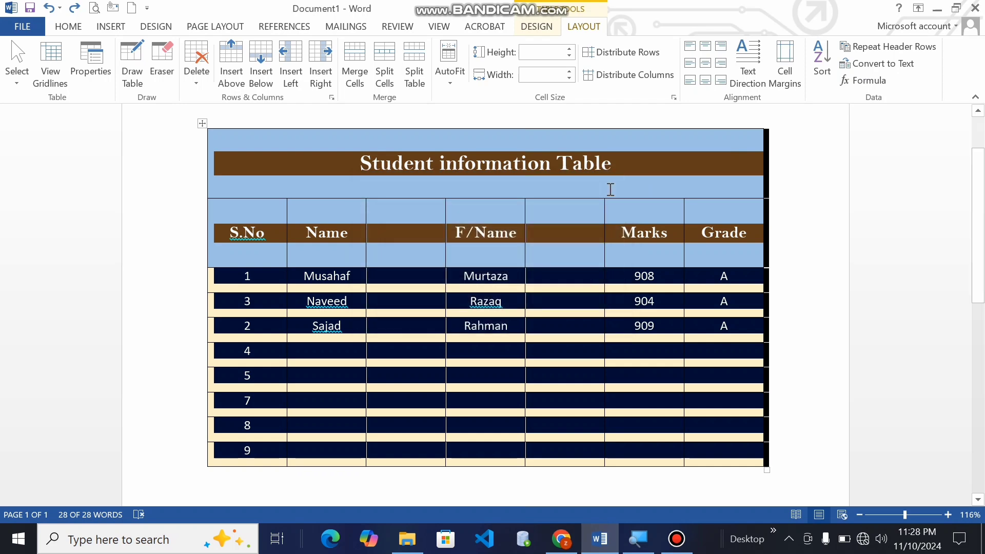
Apply the blue grid table style with a solid-coloured first column and banded rows to the table.
left_click(542, 23)
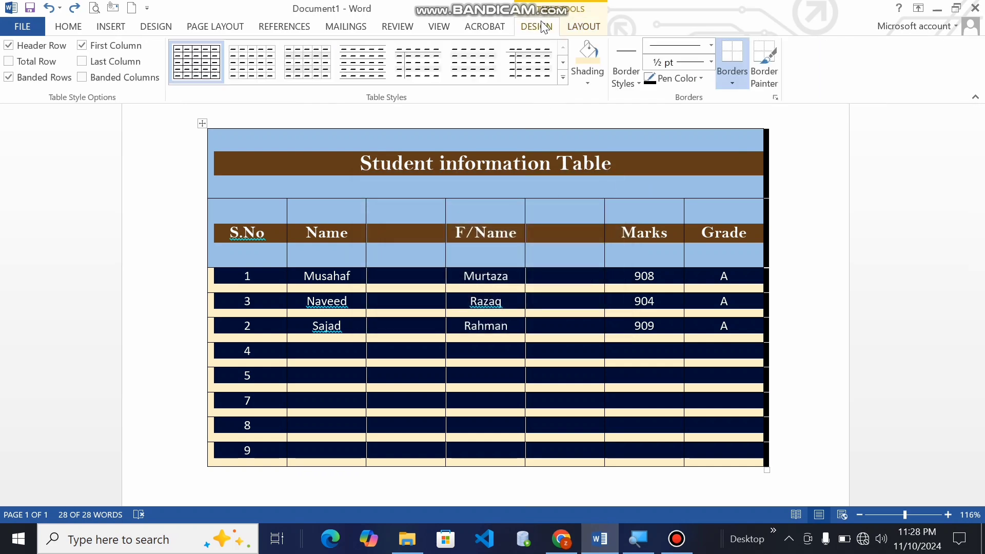
left_click(561, 79)
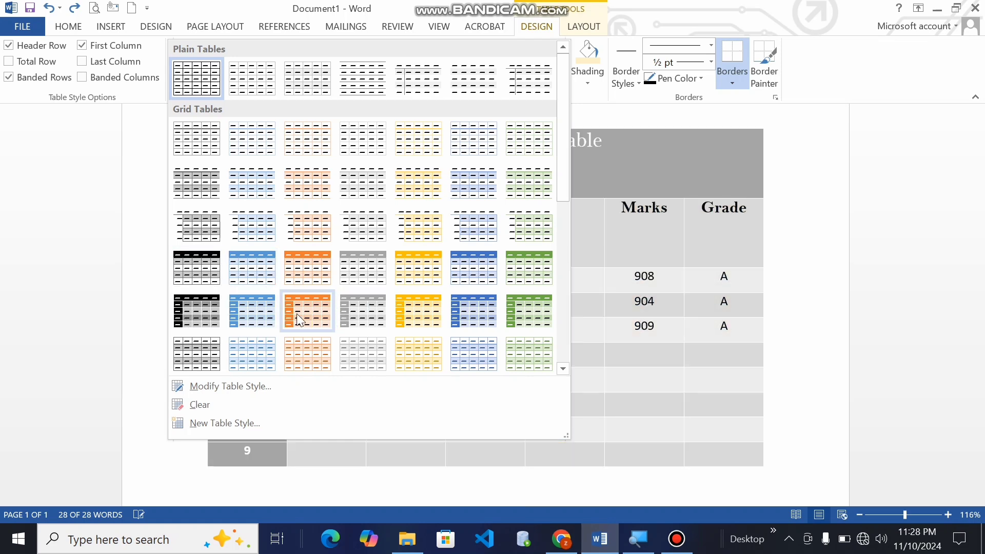
left_click(259, 312)
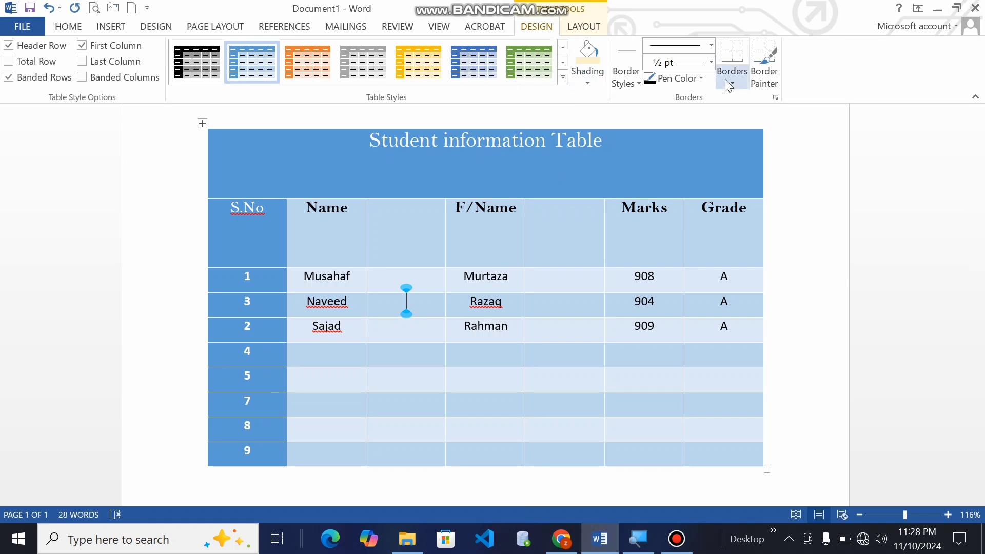
Apply thin ½ pt black borders to every cell of the whole student information table.
left_click(202, 122)
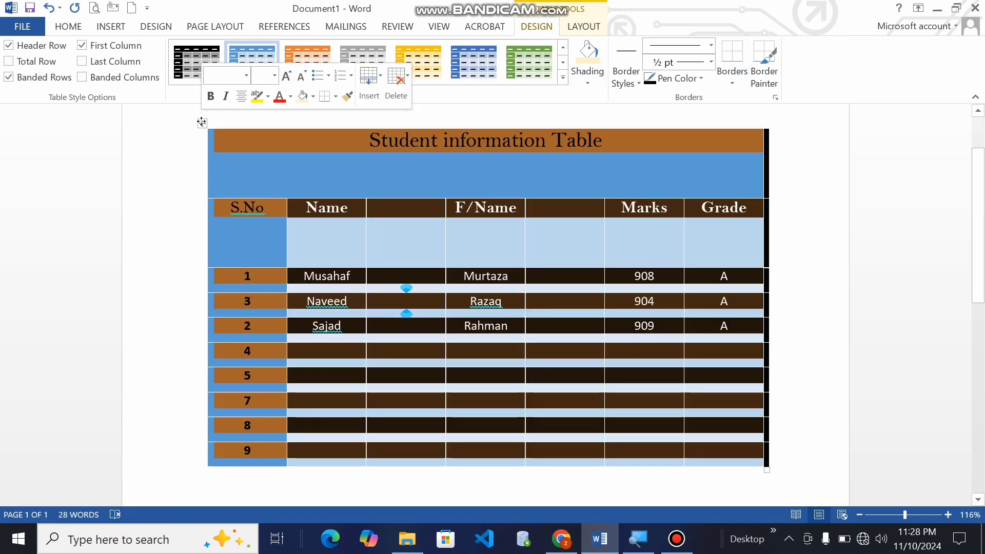
left_click(732, 82)
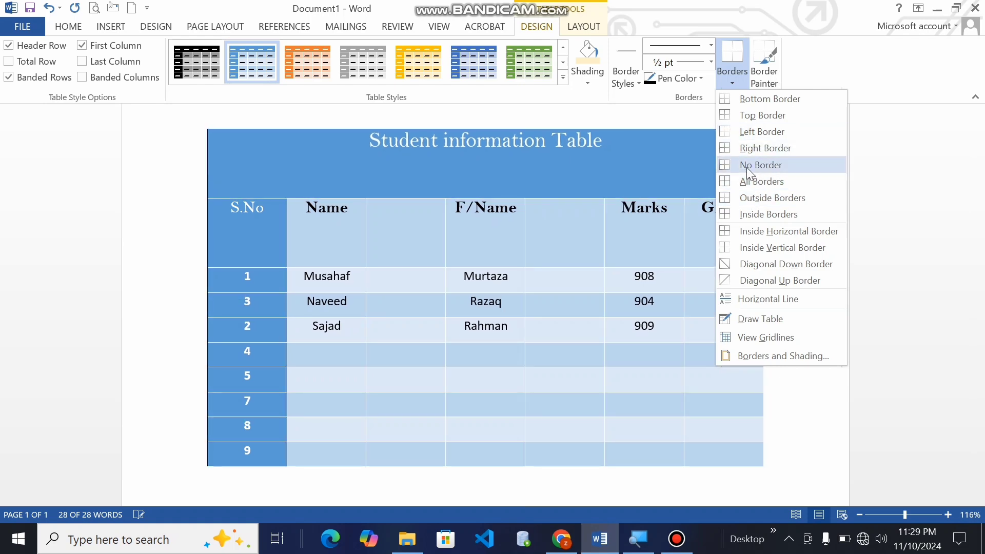
left_click(746, 182)
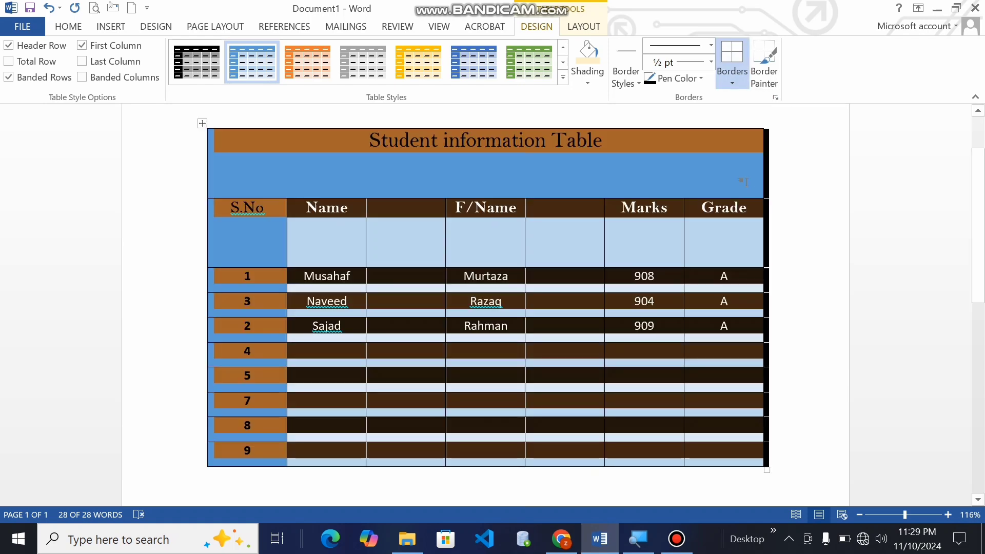
Choose the blue 1 ½ pt theme border style and apply it to all borders of the selected table.
left_click(638, 84)
left_click(647, 146)
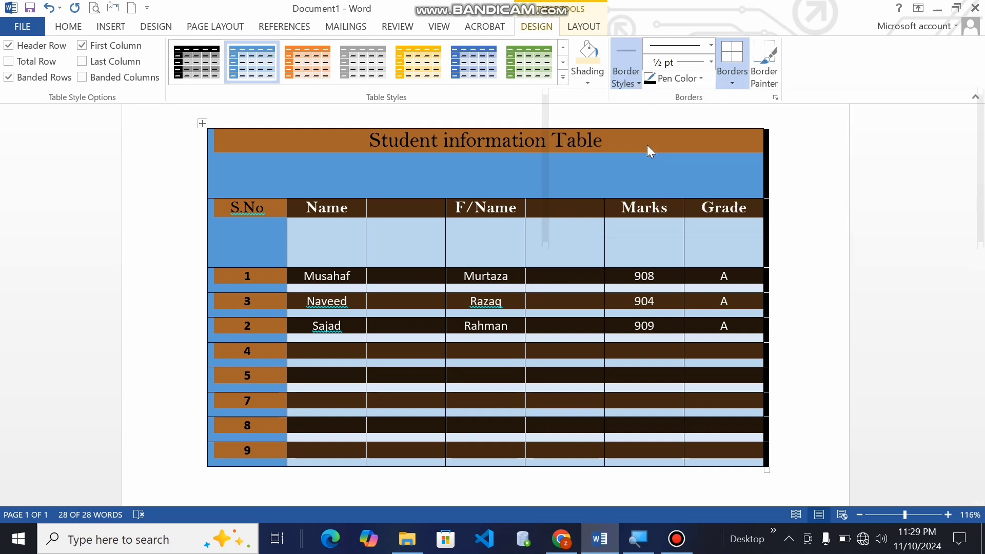
left_click(734, 84)
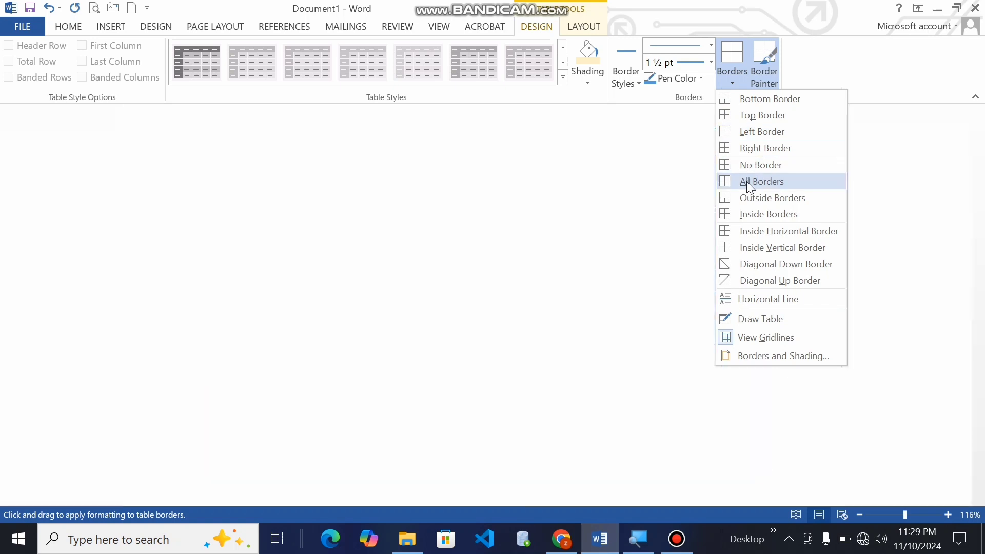
left_click(747, 180)
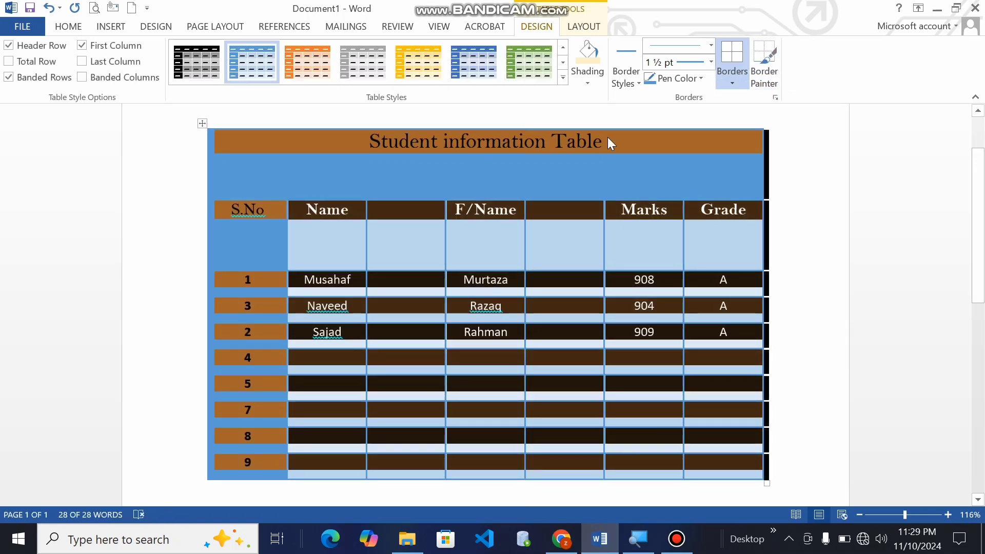
Choose the gold 1 ½ pt theme border style and apply it to all borders of the selected table.
left_click(627, 85)
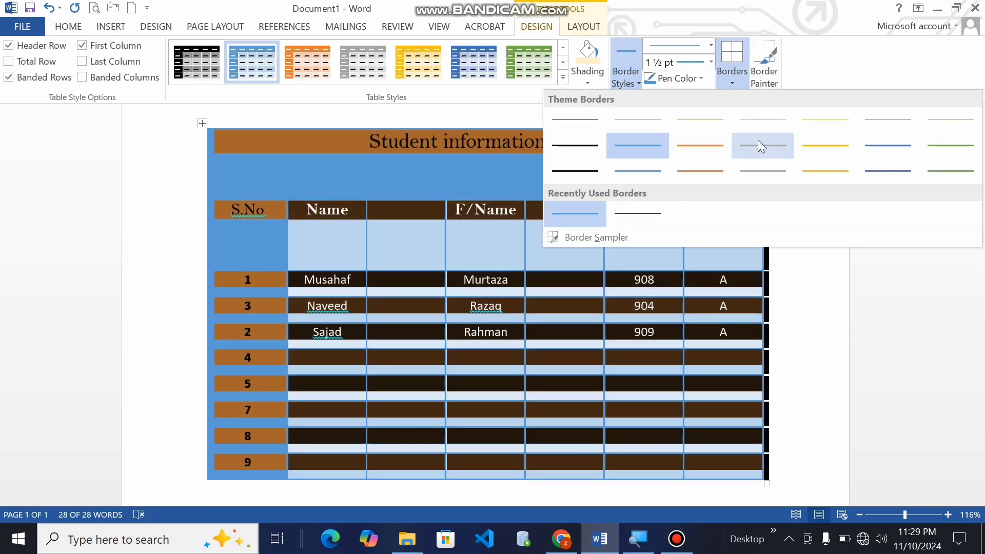
left_click(822, 143)
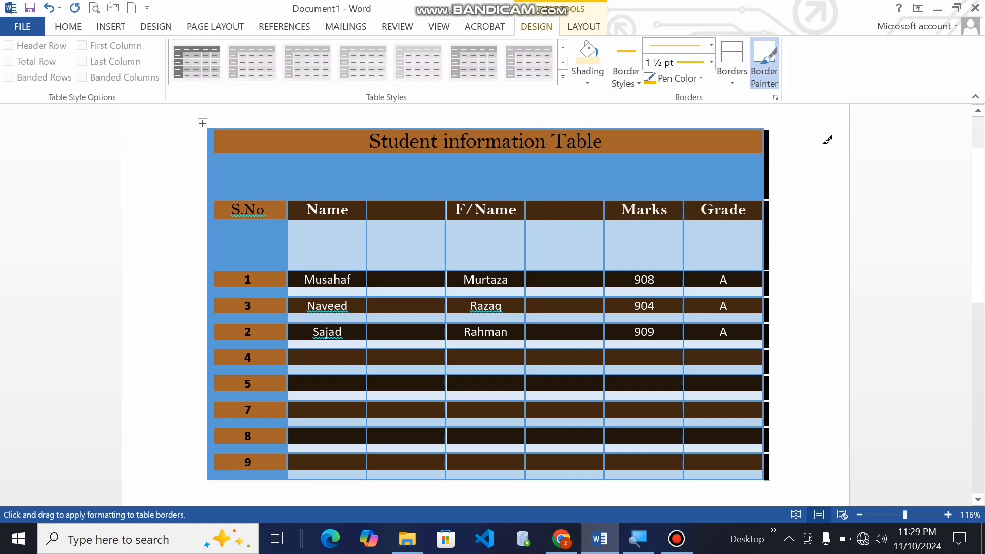
left_click(733, 84)
left_click(738, 182)
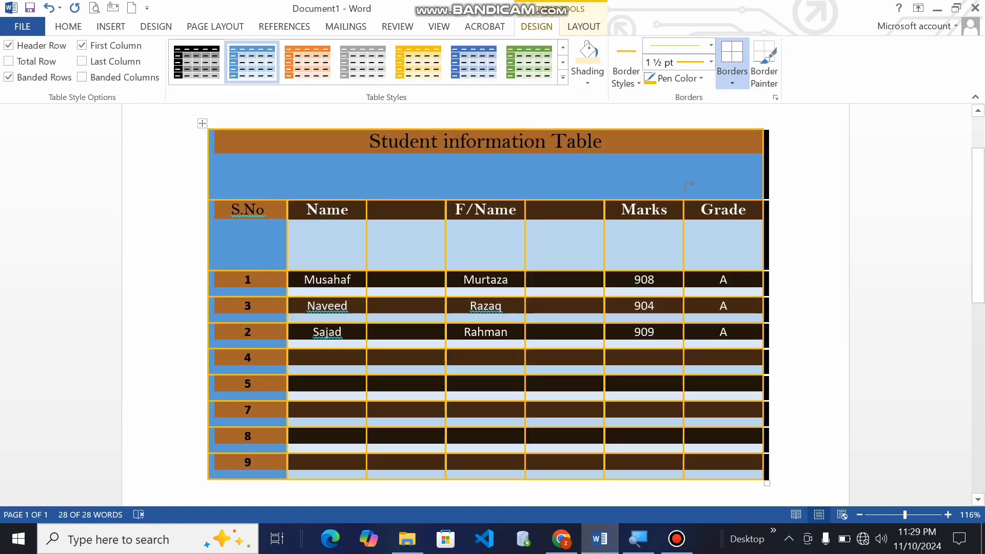
Try toggling the table's Header Row, Total Row and Last Column style options, switching each back to its original setting.
left_click(198, 185)
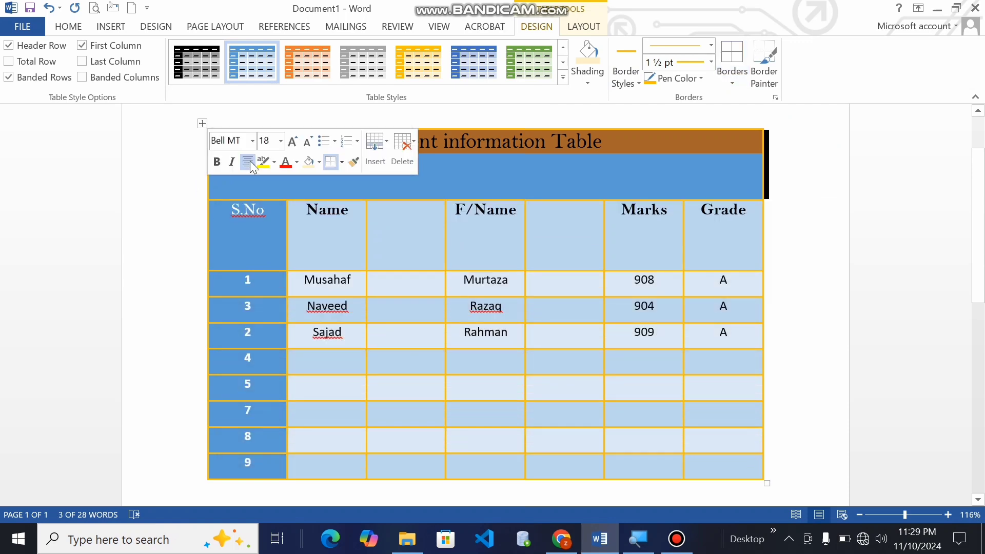
left_click(32, 53)
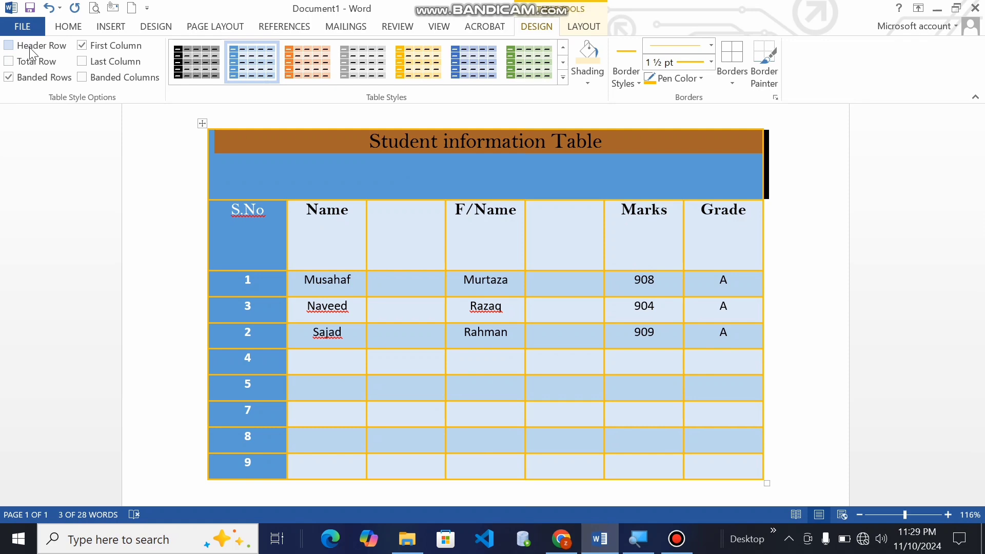
left_click(32, 52)
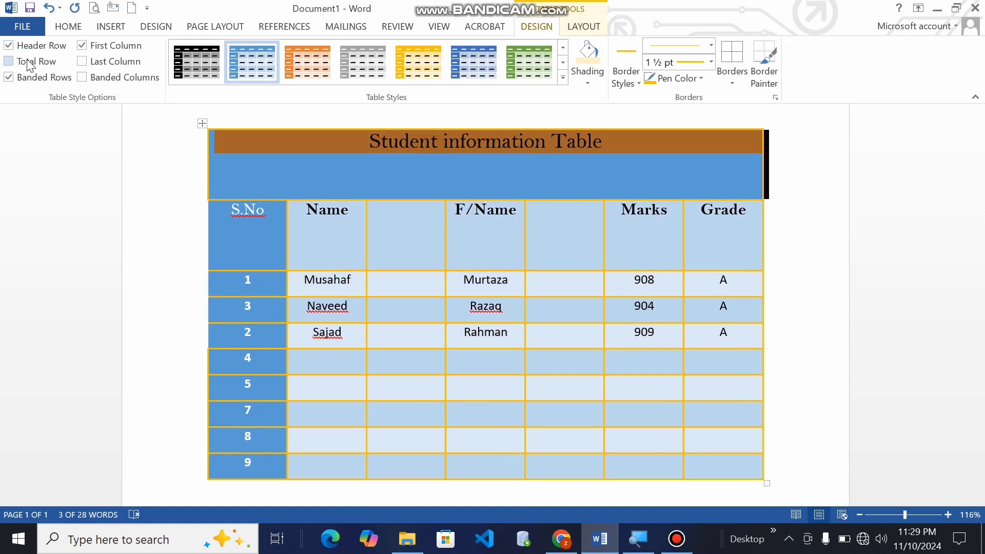
left_click(29, 66)
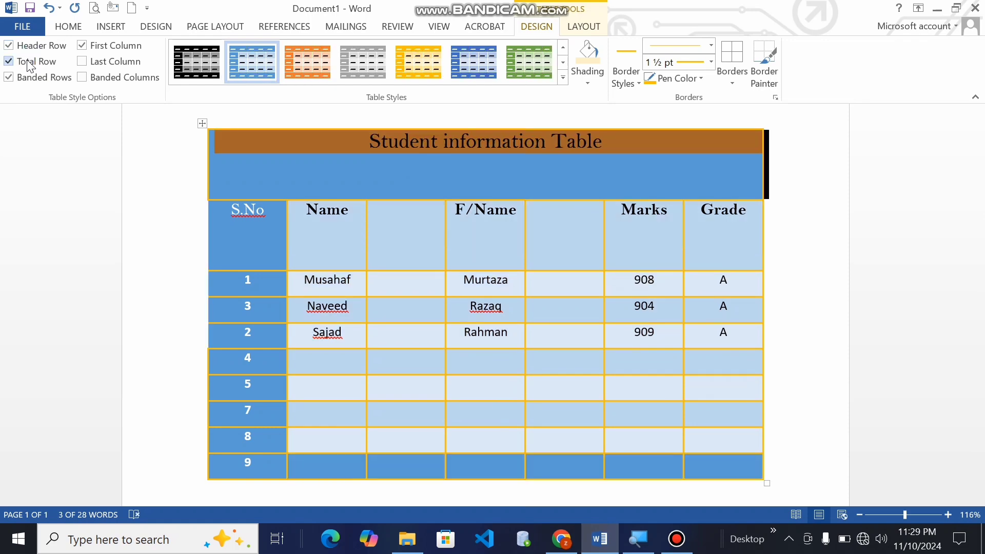
left_click(30, 65)
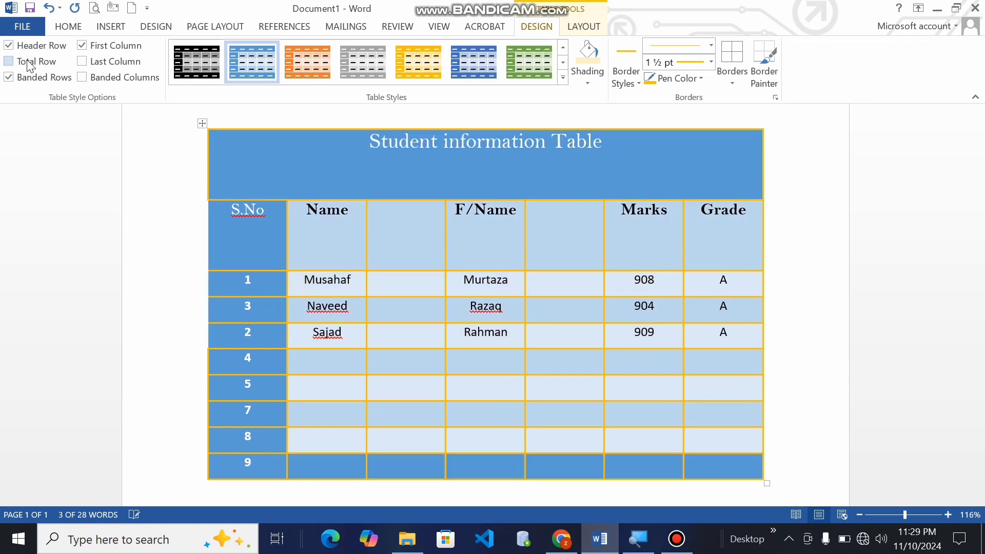
left_click(78, 64)
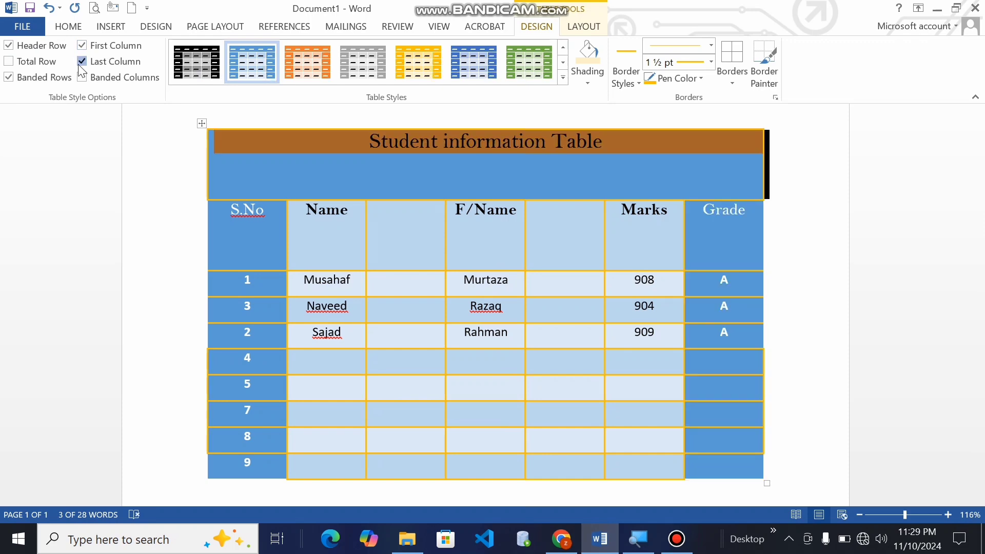
left_click(78, 64)
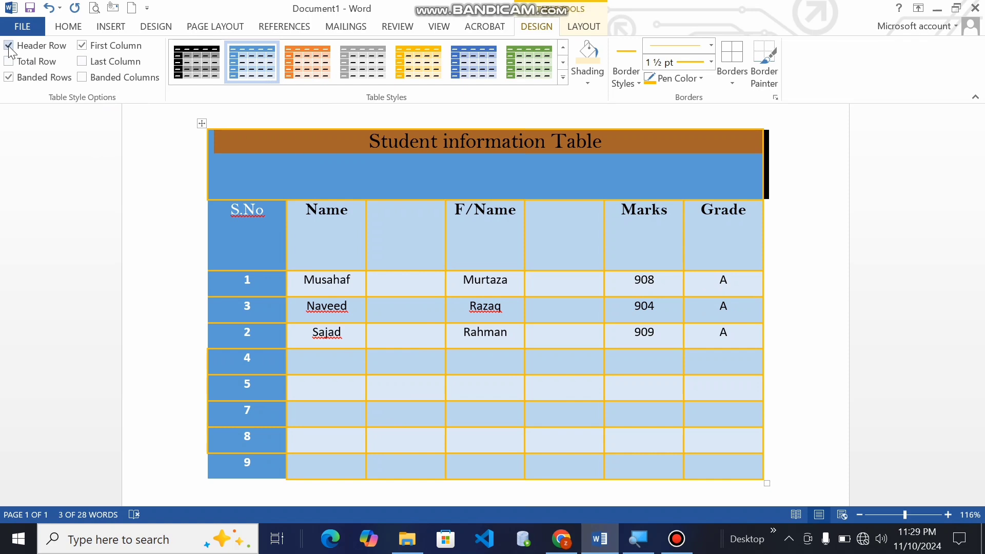
Disable Header Row and First Column, enable Total Row, Last Column and Banded Columns, and apply the orange grid table style.
left_click(326, 180)
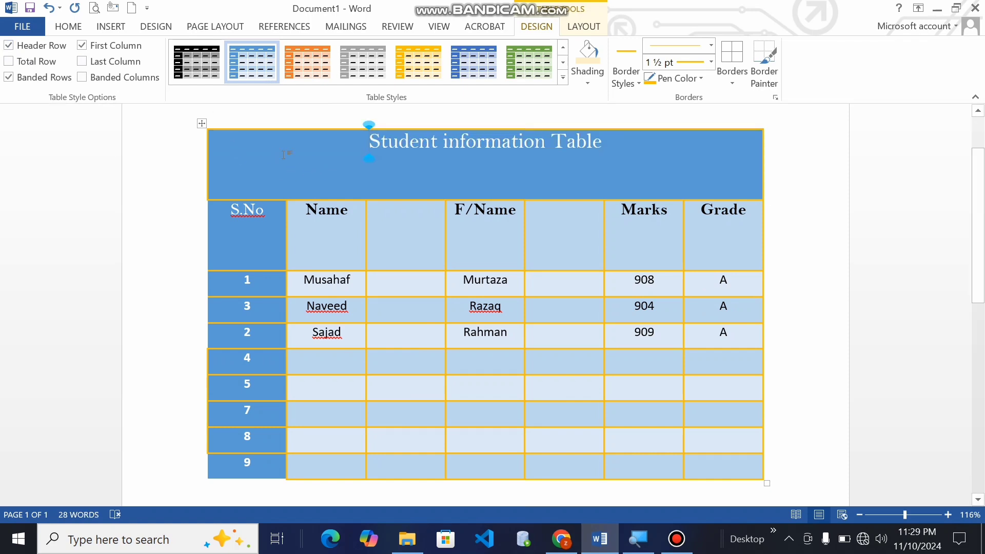
left_click(9, 47)
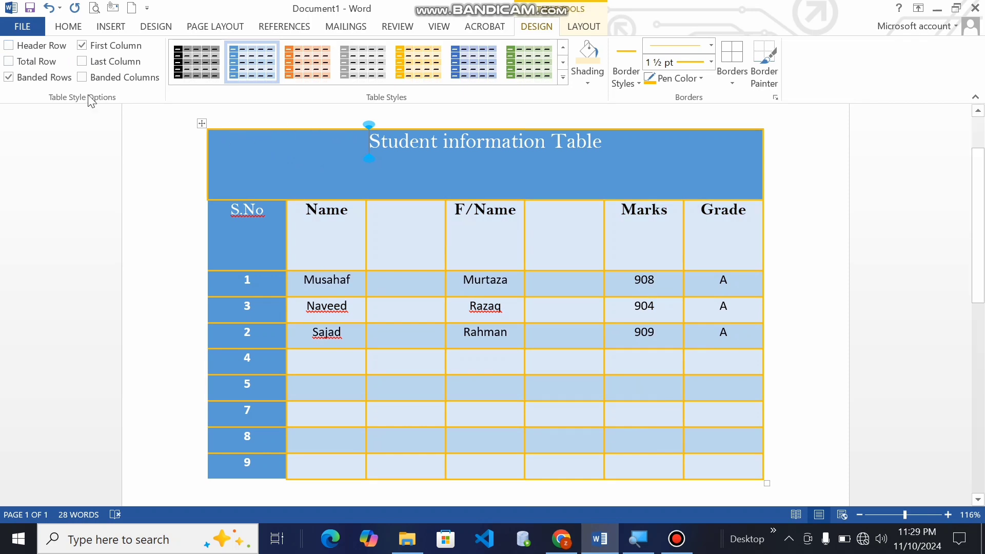
left_click(9, 62)
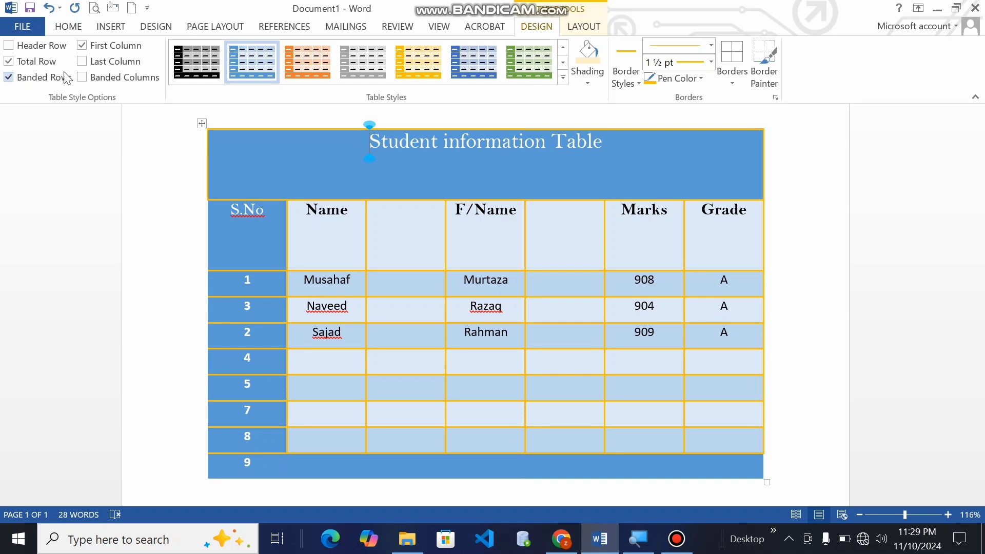
left_click(82, 61)
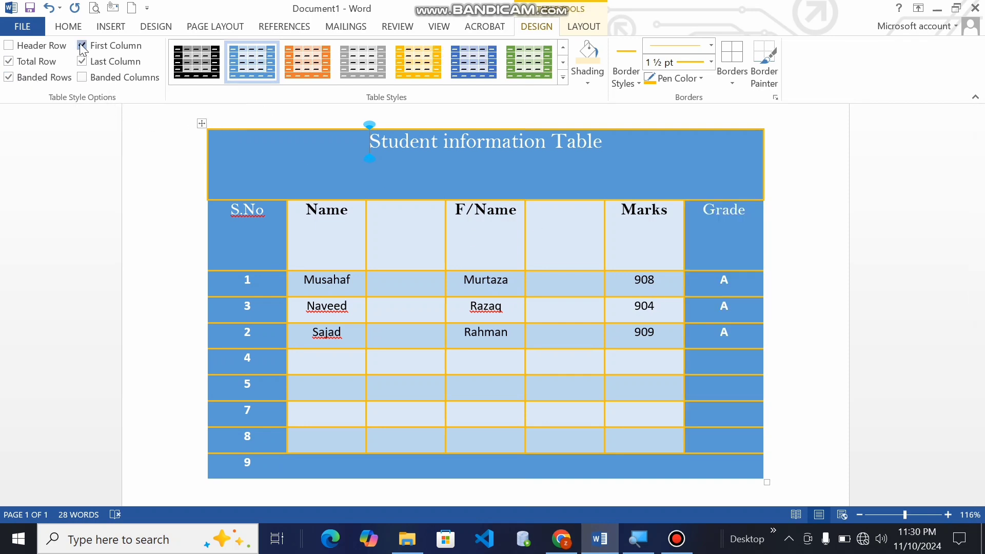
left_click(82, 46)
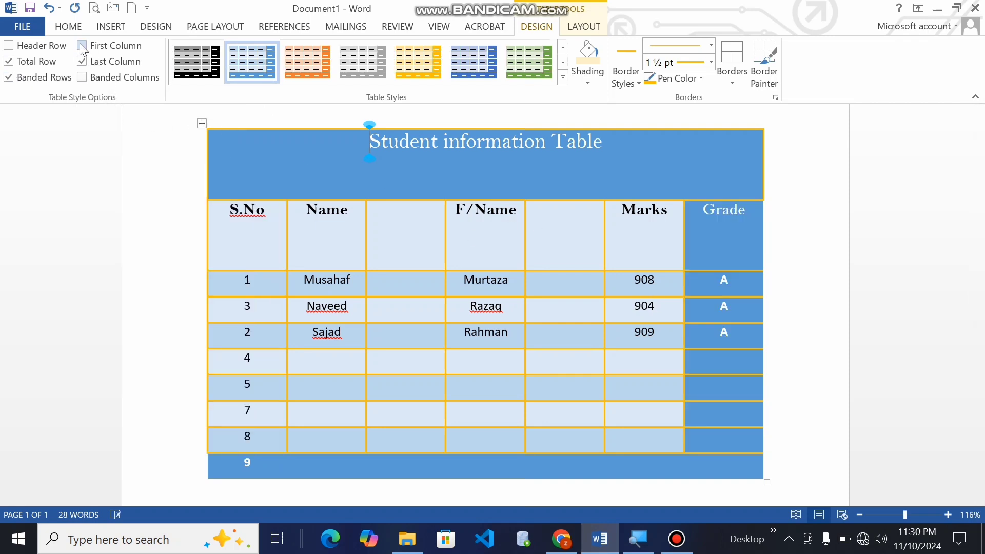
left_click(82, 78)
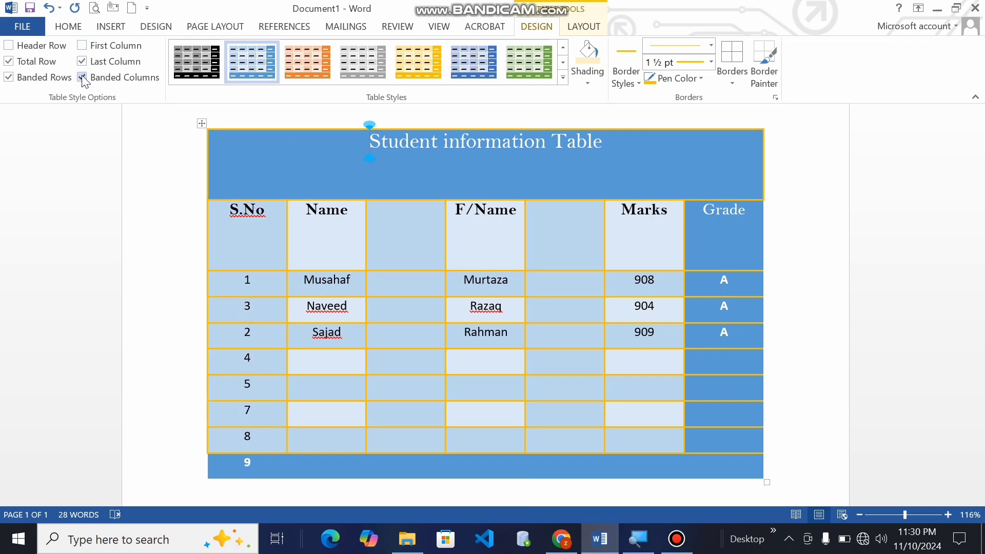
left_click(302, 69)
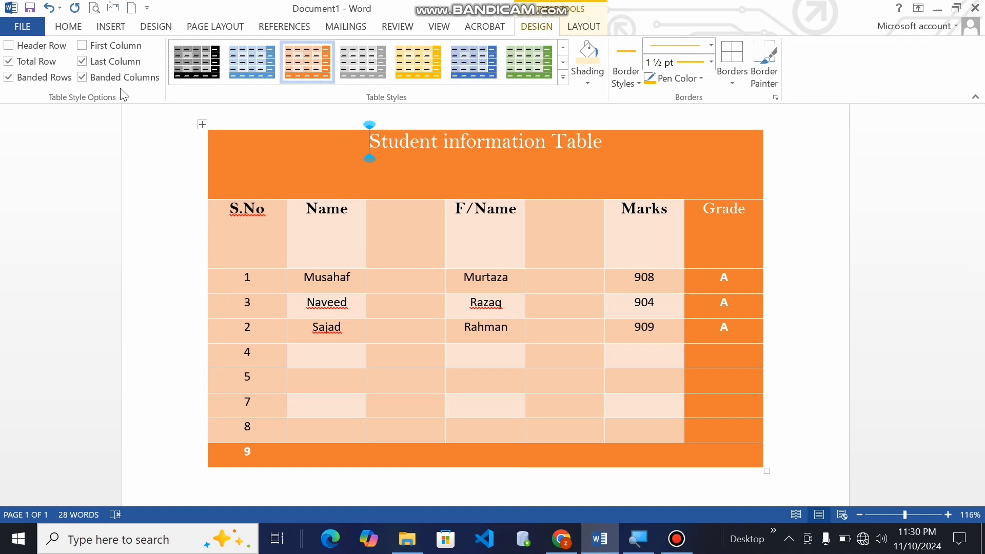
left_click(768, 83)
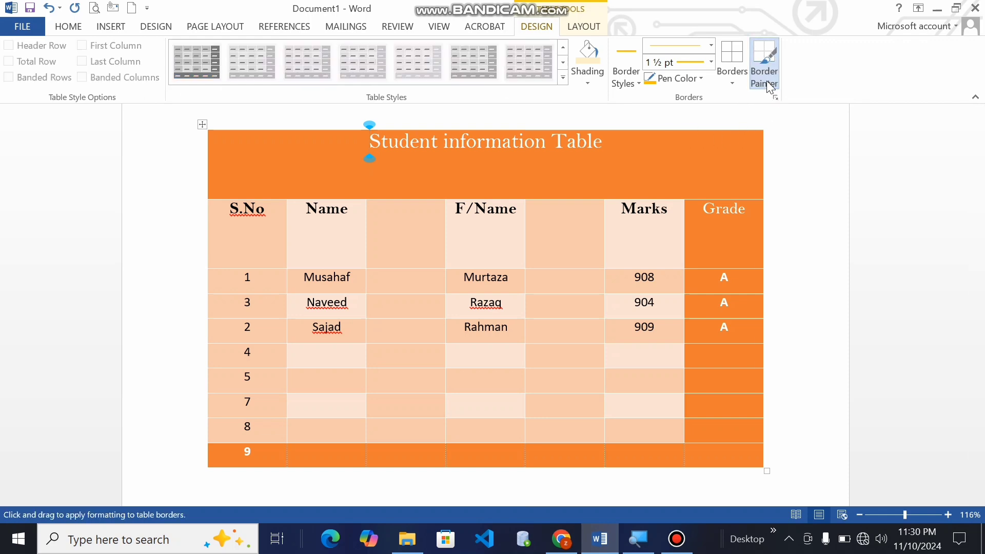
left_click(767, 85)
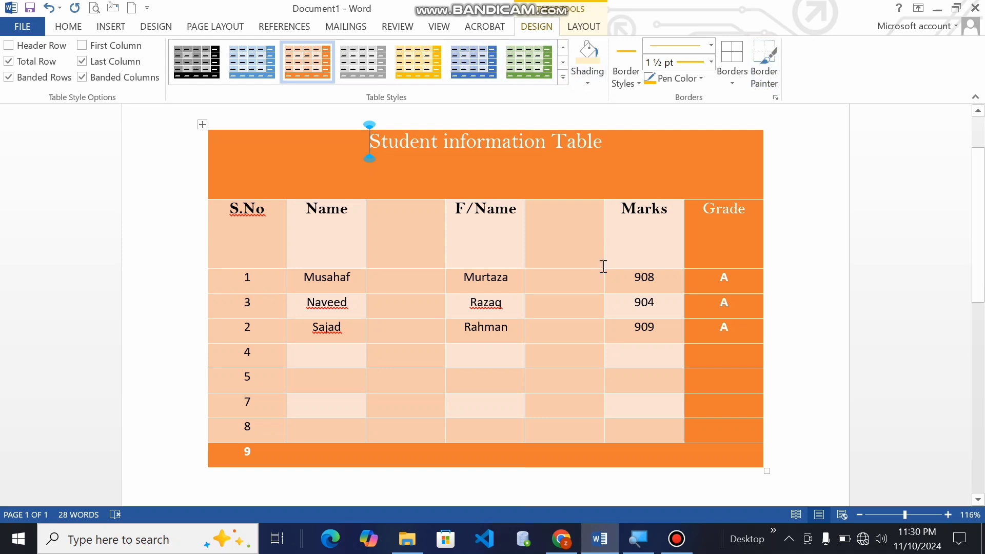
left_click(585, 26)
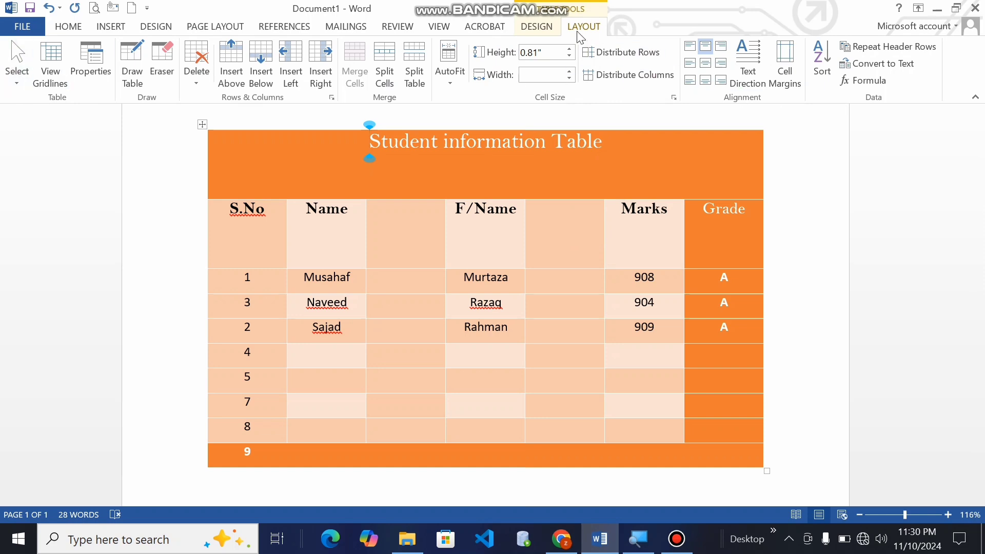
left_click(537, 27)
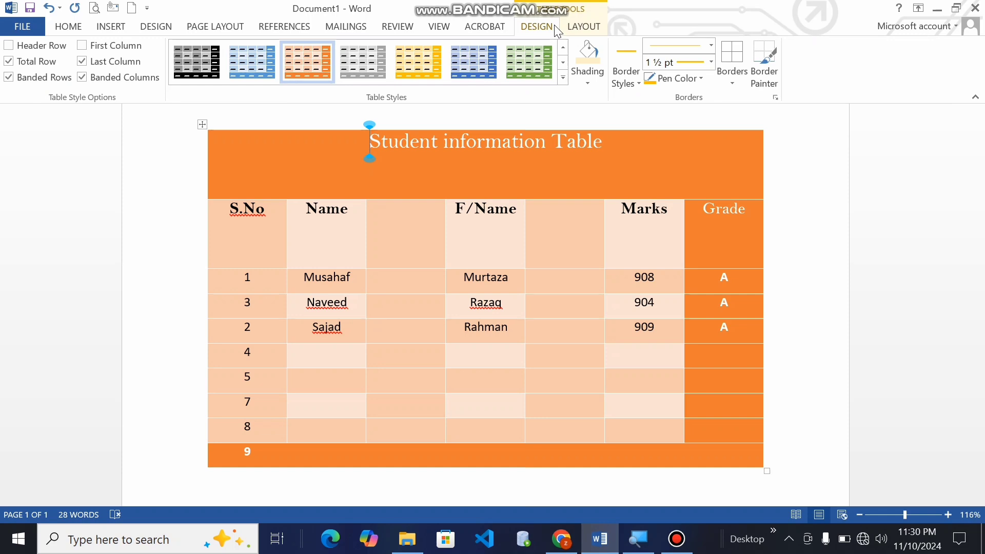
Clear the table style from the whole student information table.
left_click(201, 123)
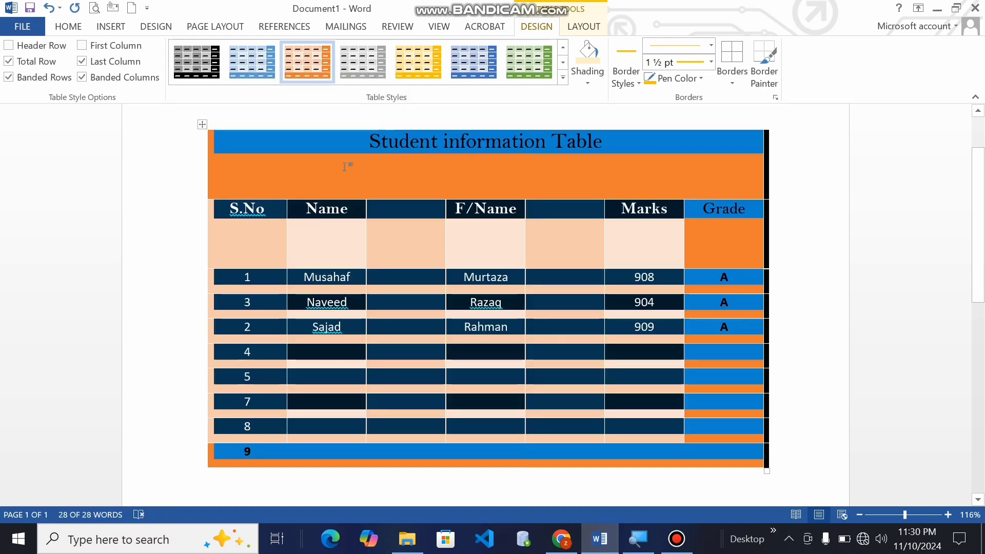
left_click(563, 78)
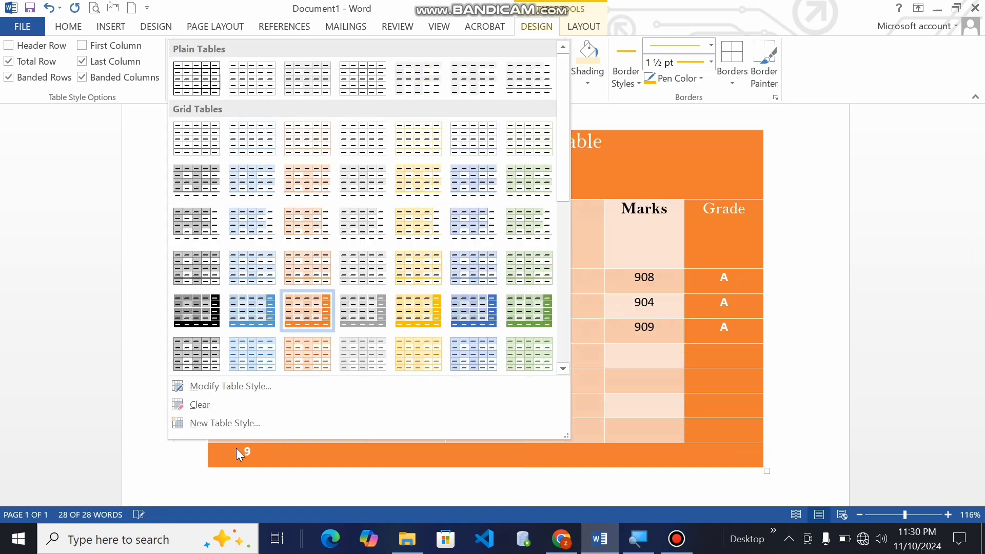
left_click(203, 405)
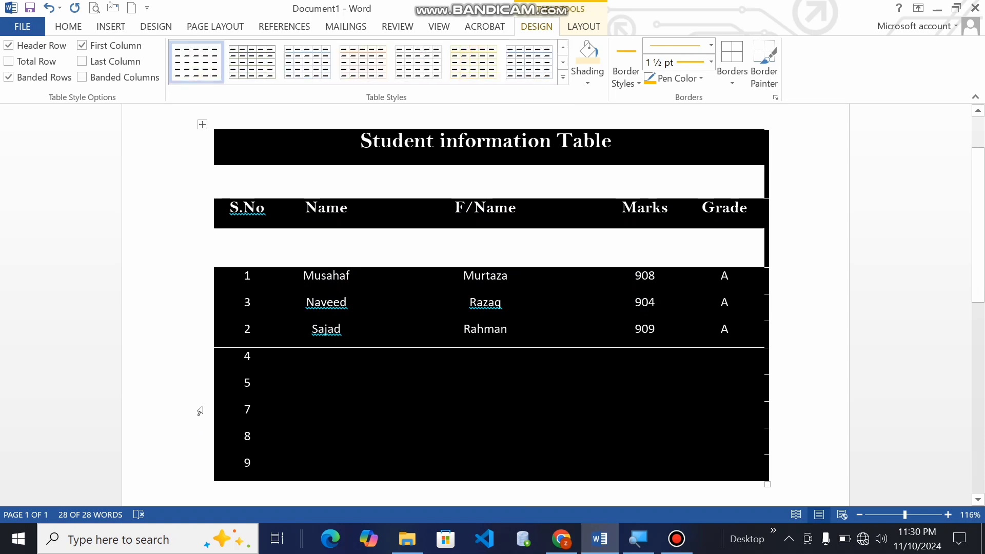
Add gold 1 ½ pt borders to all cells of the whole unstyled table.
left_click(198, 281)
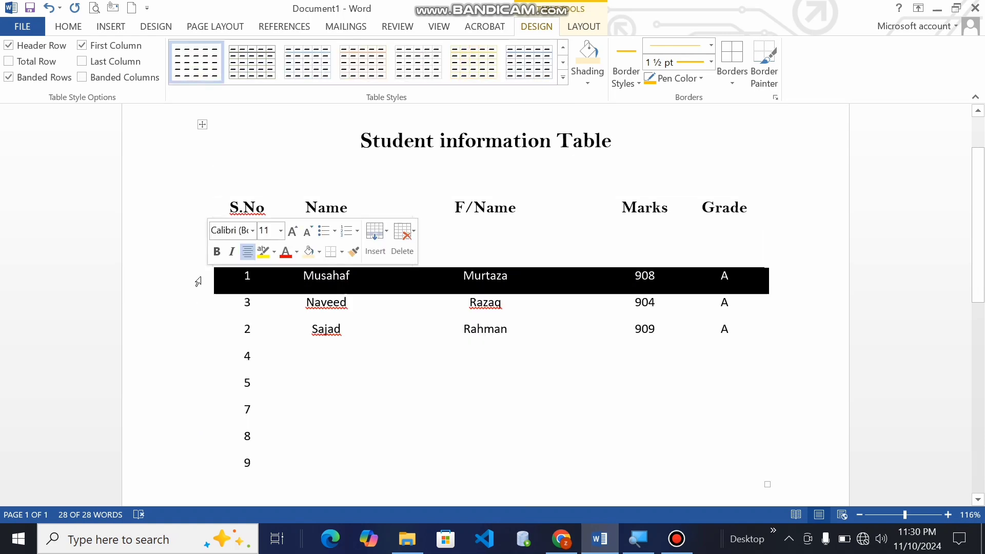
left_click(203, 124)
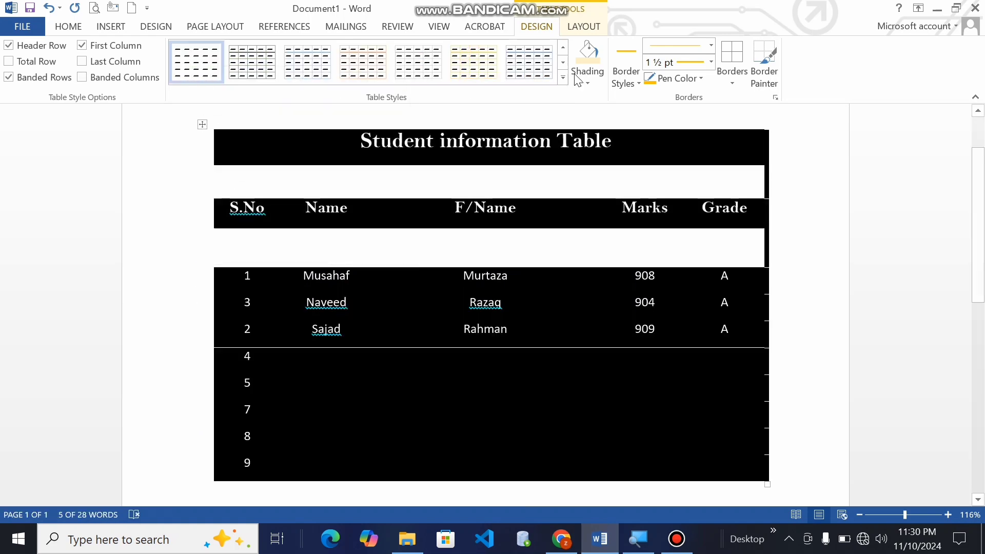
left_click(737, 79)
left_click(751, 184)
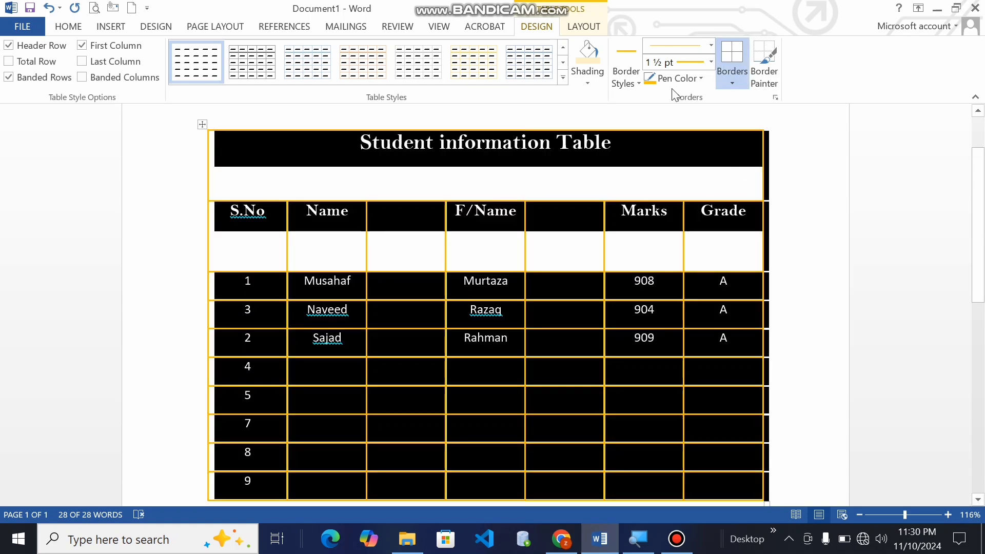
Apply thin black ½ pt single-line borders to all cells of the student information table.
left_click(638, 84)
left_click(575, 120)
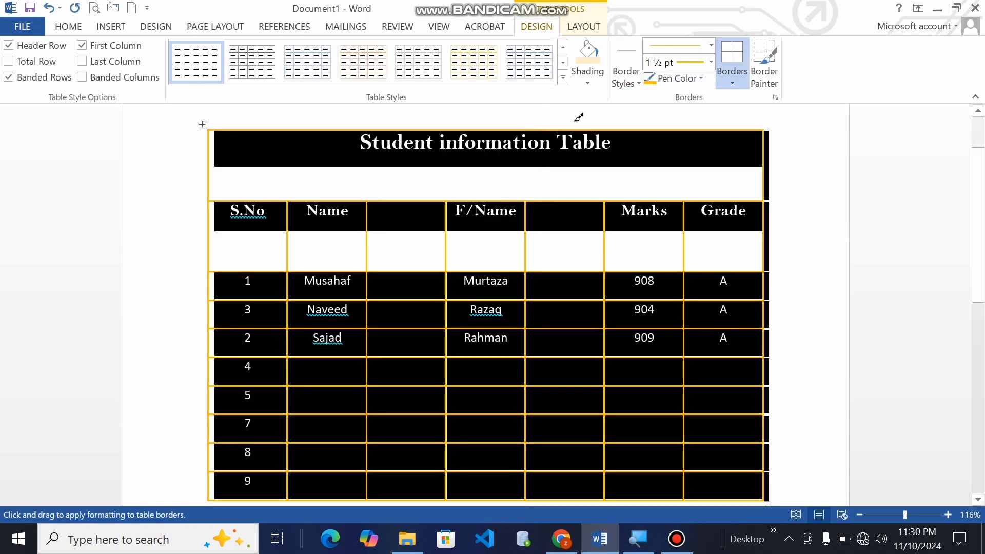
left_click(731, 84)
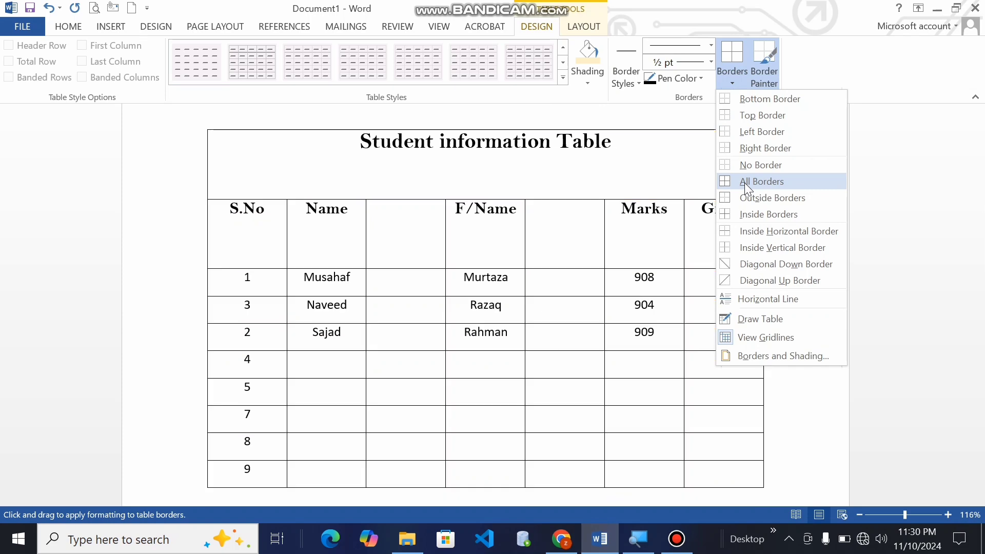
left_click(743, 182)
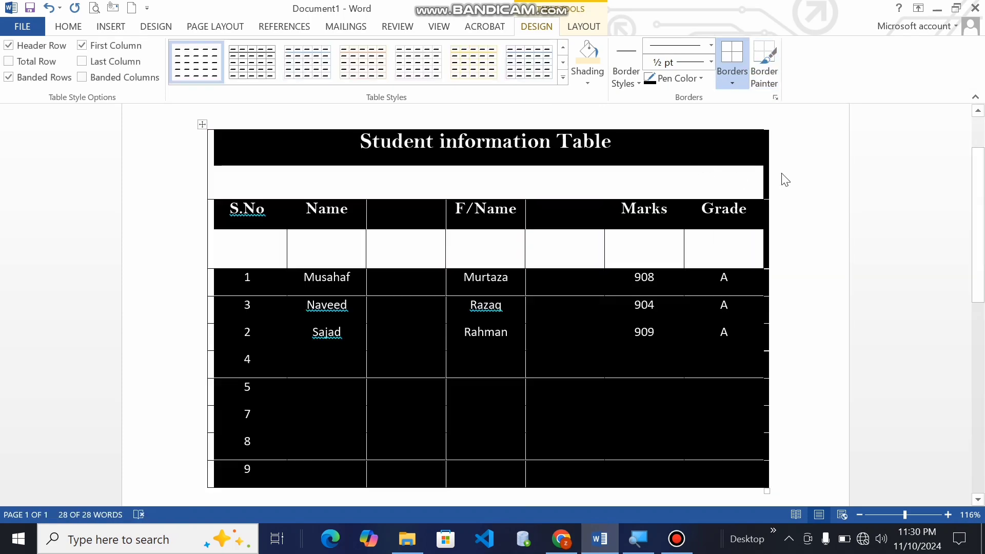
left_click(784, 180)
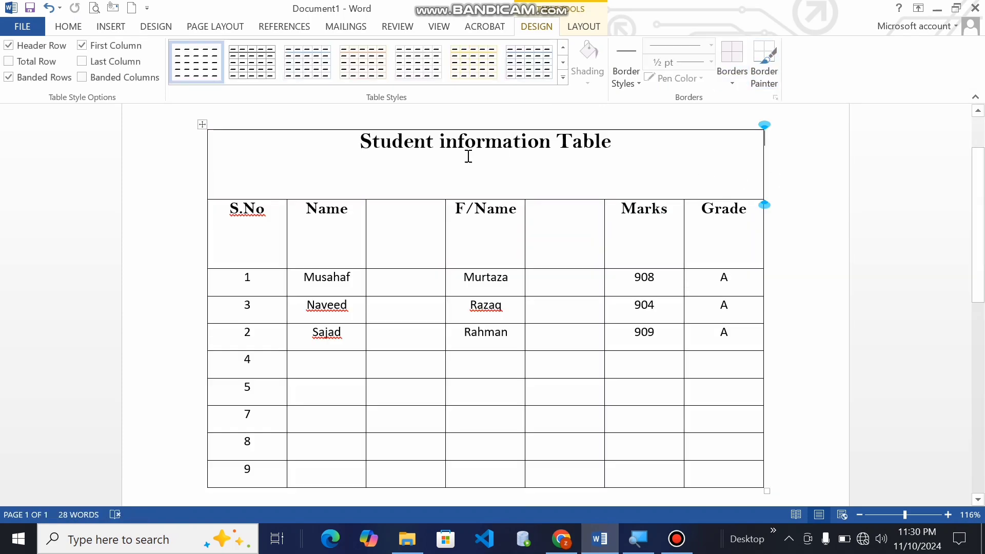
Delete the "Student information Table" title row from the table.
left_click(231, 175)
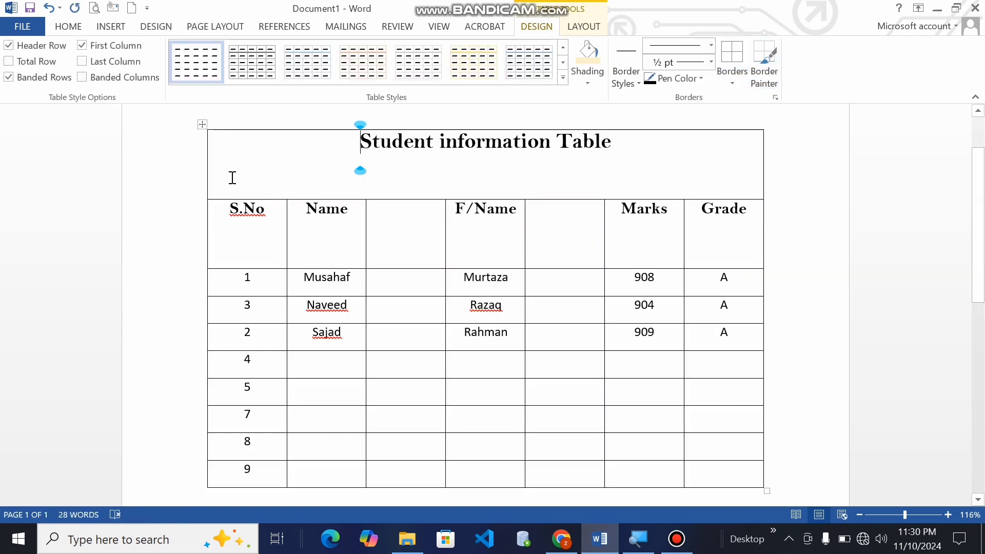
left_click(574, 32)
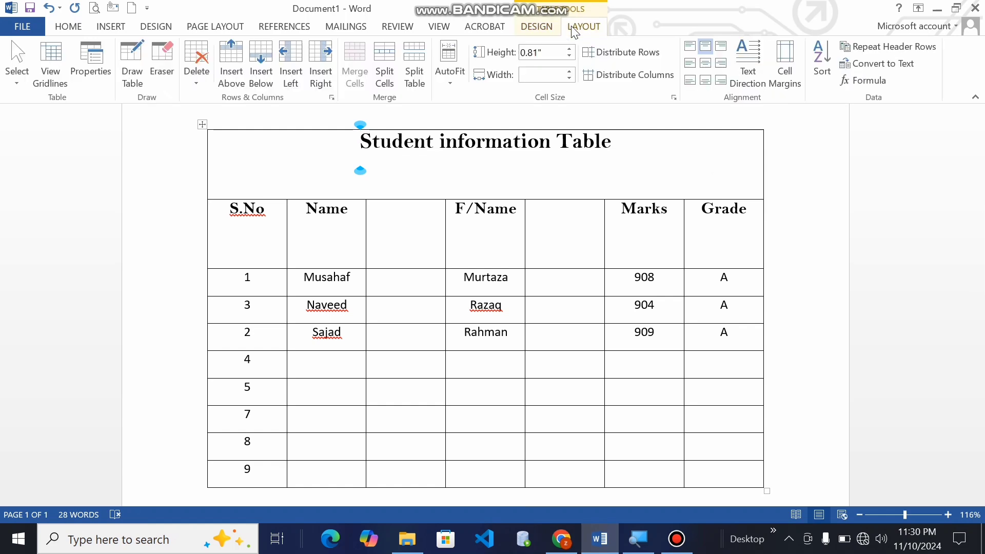
left_click(204, 88)
left_click(204, 137)
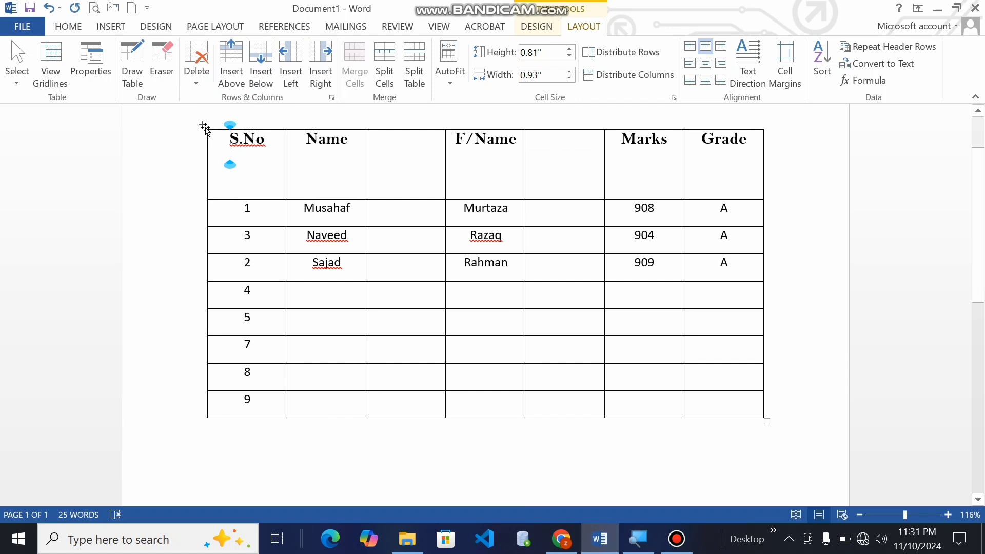
Distribute the row heights evenly across the whole table.
left_click(203, 123)
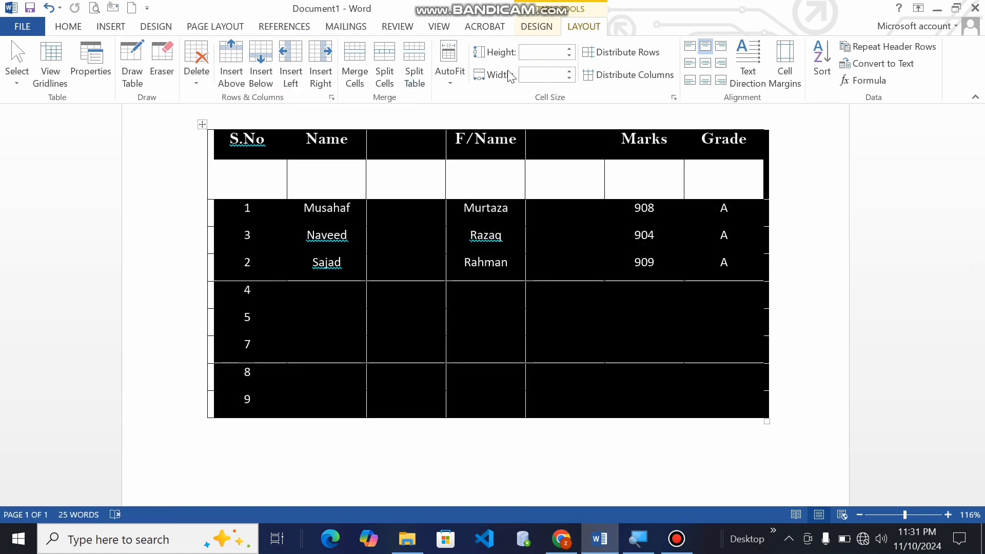
left_click(641, 59)
left_click(558, 312)
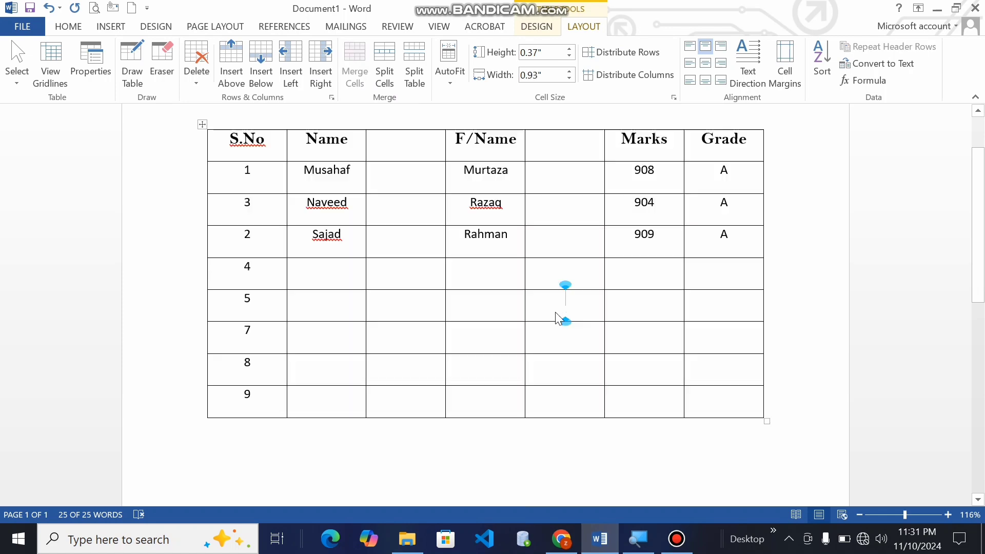
Delete the five unfilled rows with S.No 4, 5, 7, 8 and 9 from the end of the table.
left_click_drag(233, 272, 695, 431)
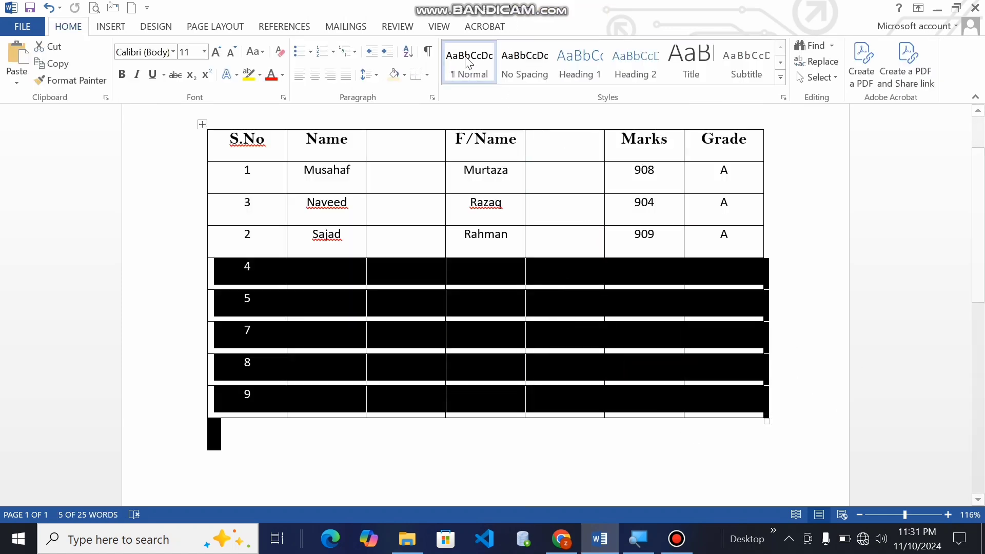
left_click(393, 394)
left_click_drag(240, 262, 691, 396)
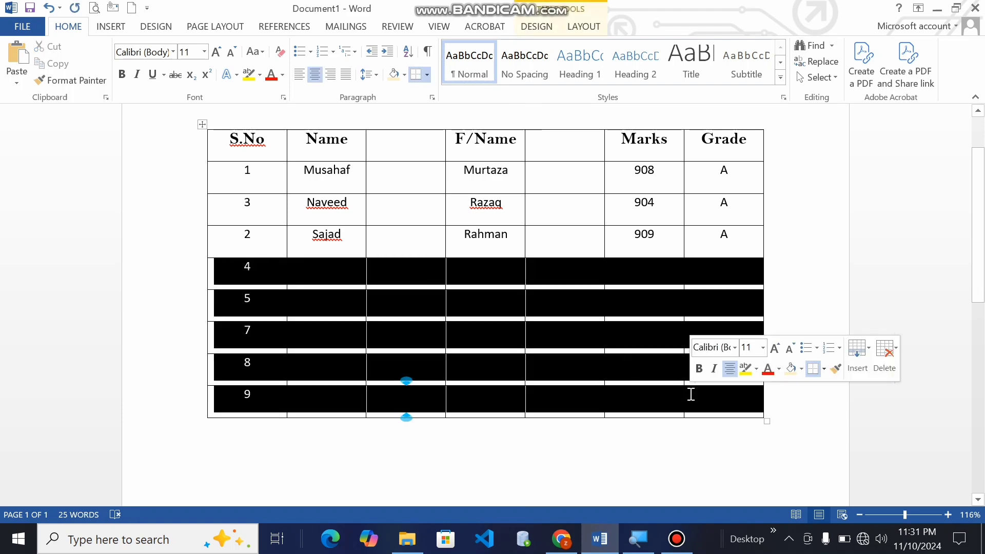
left_click(594, 30)
left_click(197, 71)
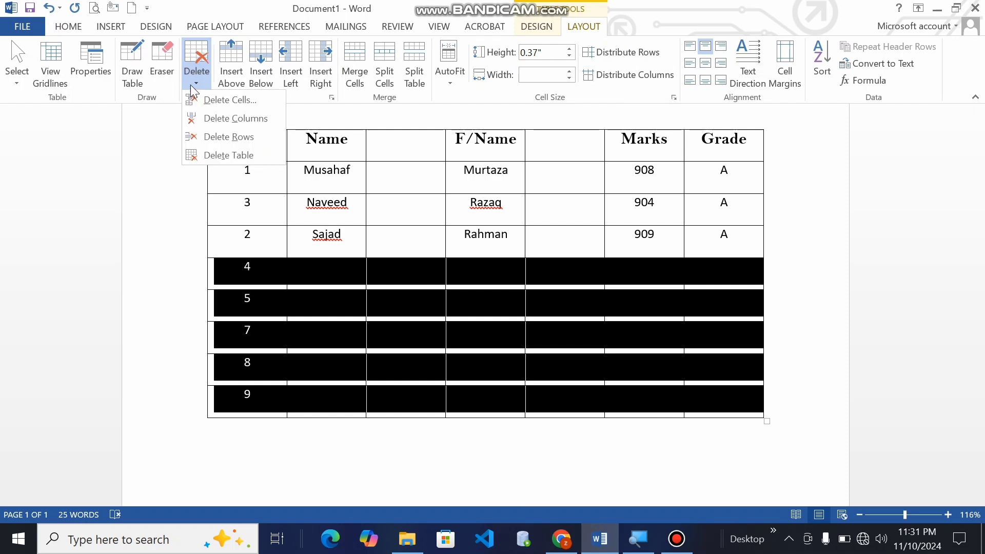
left_click(221, 136)
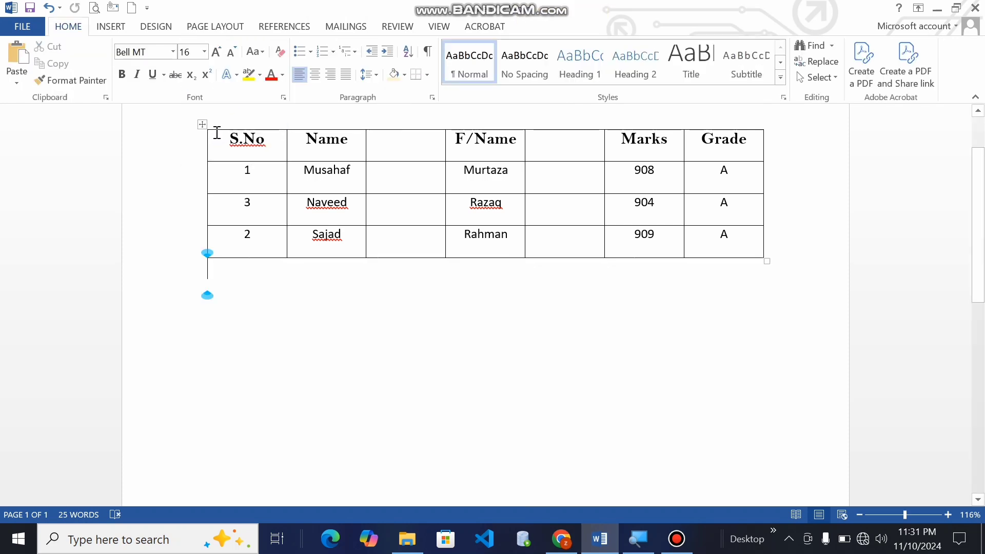
Try deleting the two empty columns on either side of F/Name with Delete Columns, then undo both deletions.
left_click(417, 149)
left_click(583, 29)
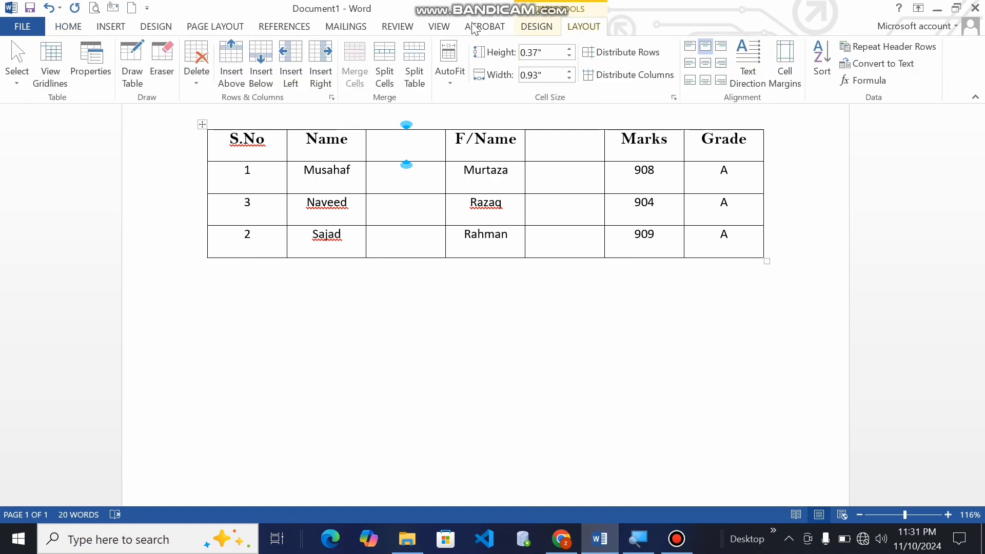
left_click(201, 77)
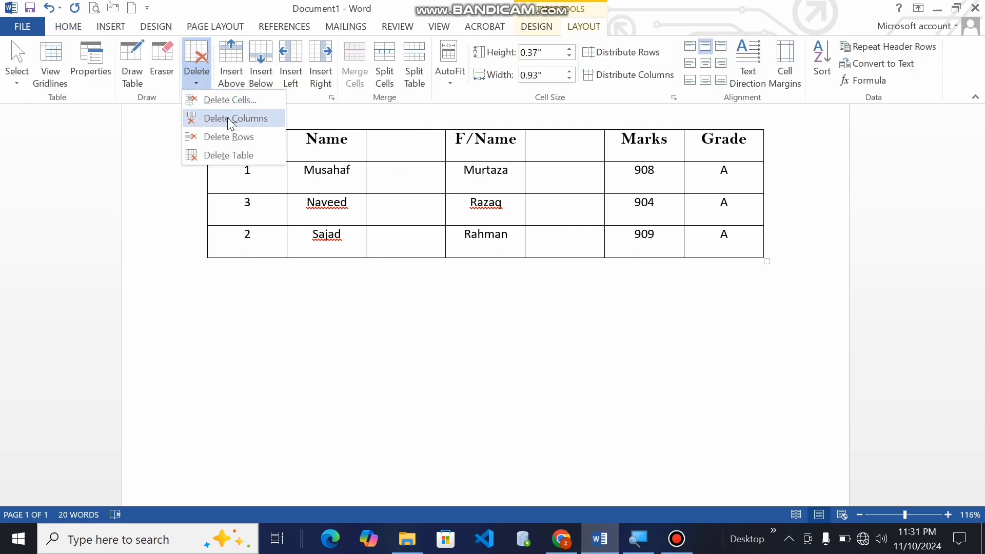
left_click(231, 120)
left_click(462, 154)
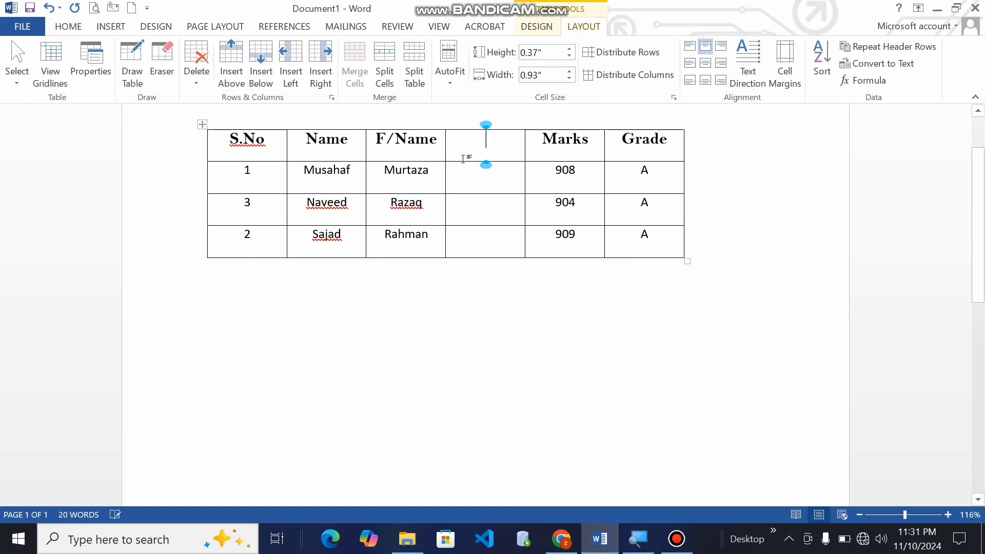
left_click(201, 83)
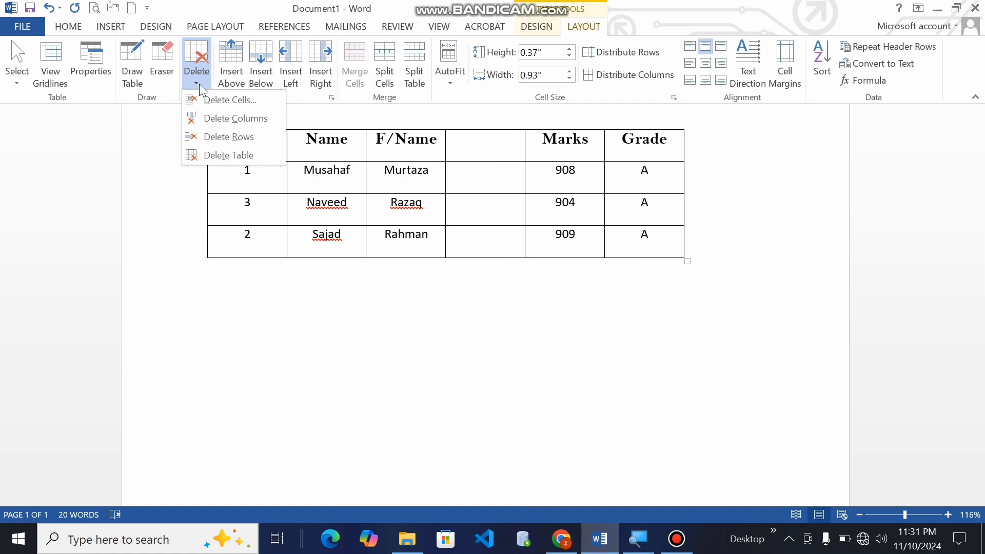
left_click(213, 119)
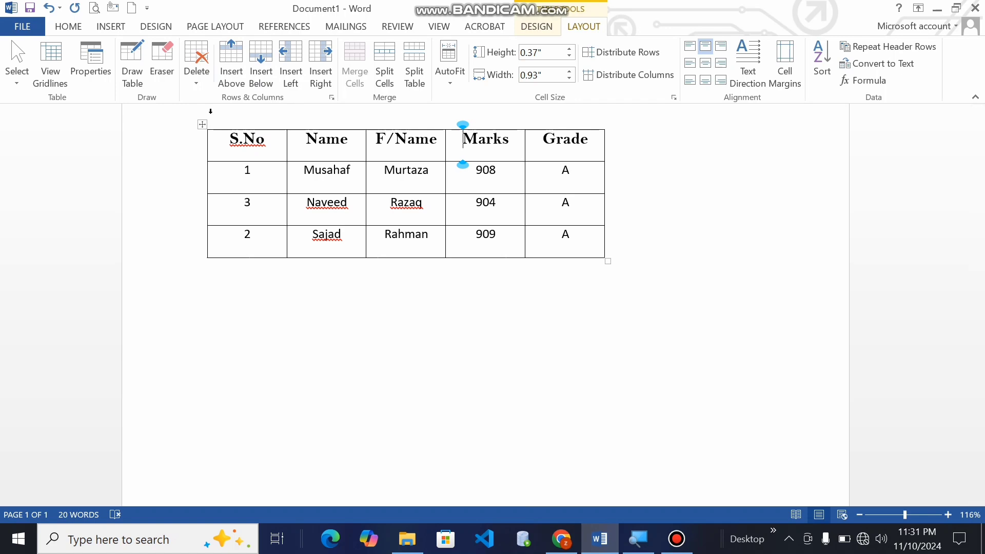
key("ctrl+z")
key("ctrl+z")
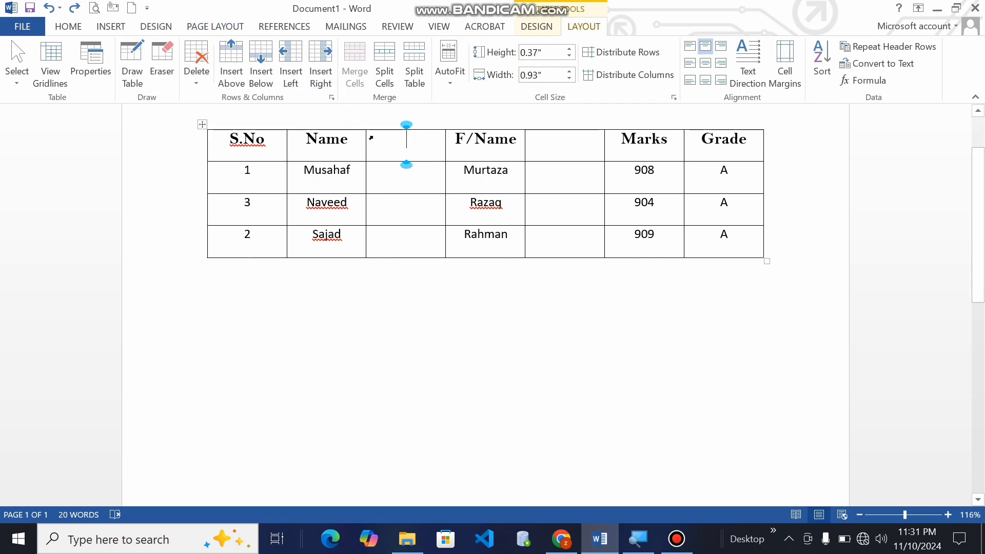
Delete the empty columns before and after F/Name using Delete Cells with the Delete entire column option.
right_click(407, 140)
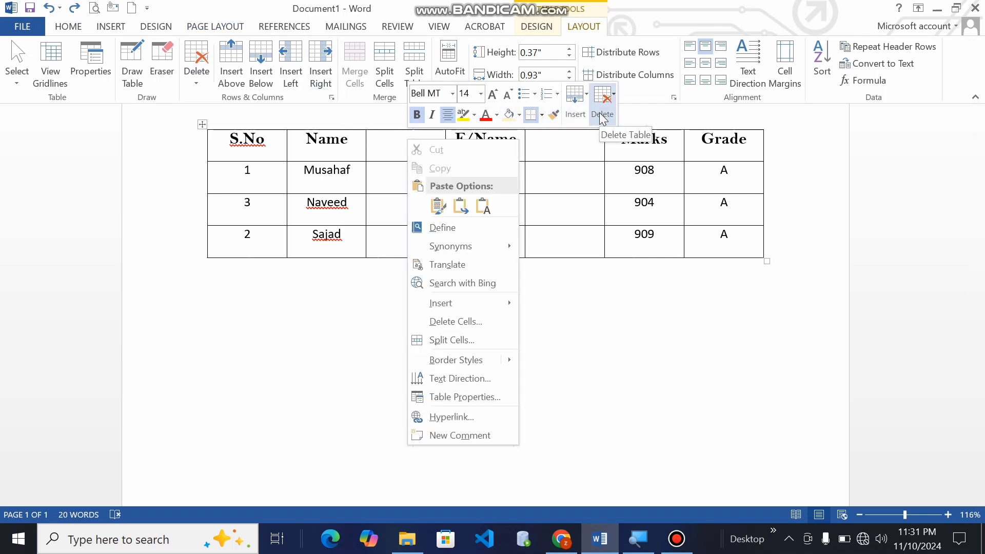
left_click(451, 321)
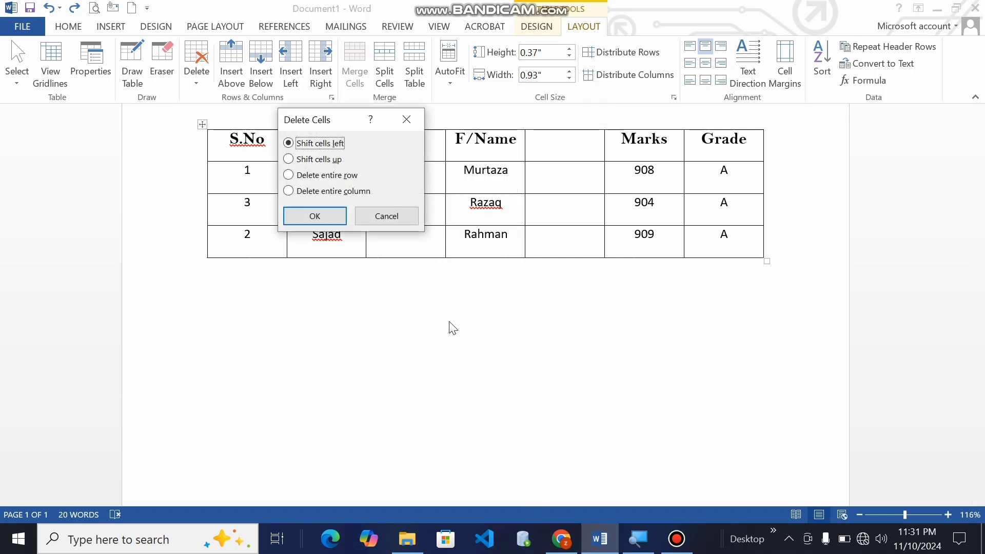
left_click(325, 192)
left_click(317, 216)
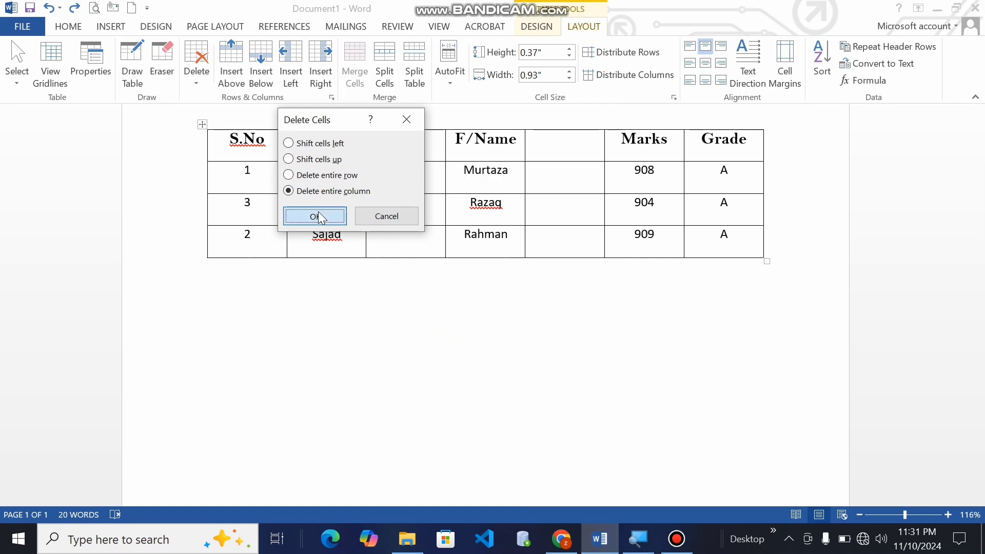
left_click(480, 139)
right_click(481, 139)
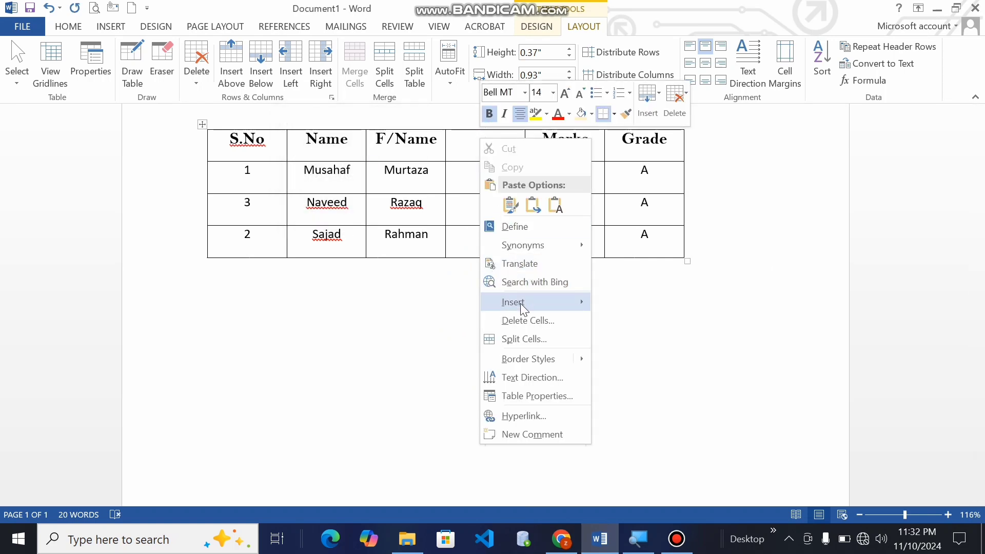
left_click(520, 320)
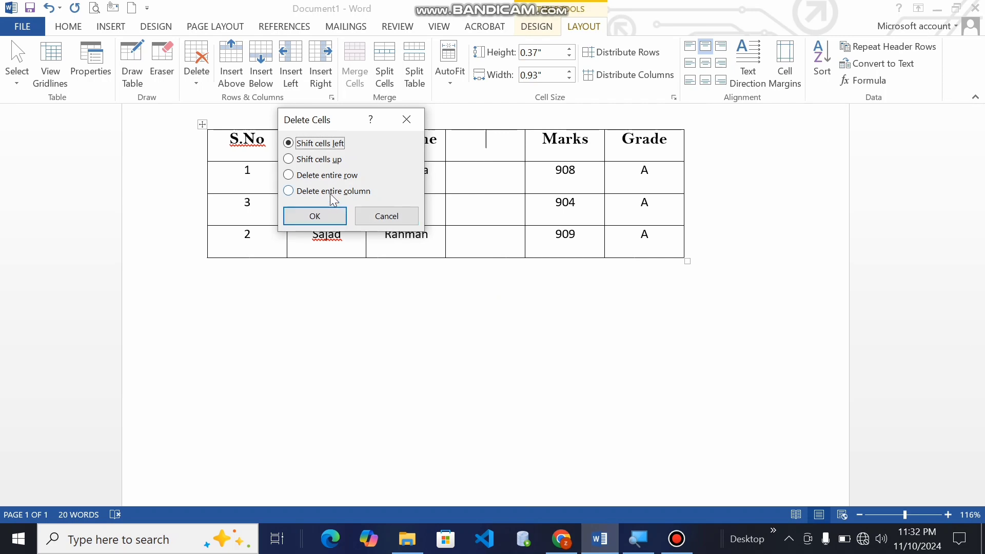
left_click(307, 192)
left_click(331, 209)
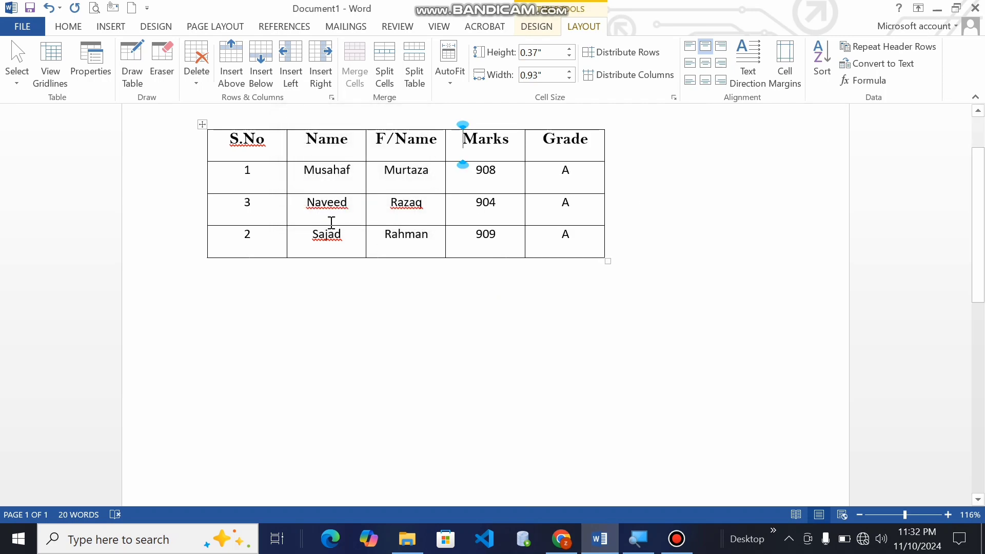
Delete the table's last row, S.No 2, using Delete Cells with the Delete entire row option.
left_click(311, 234)
right_click(313, 234)
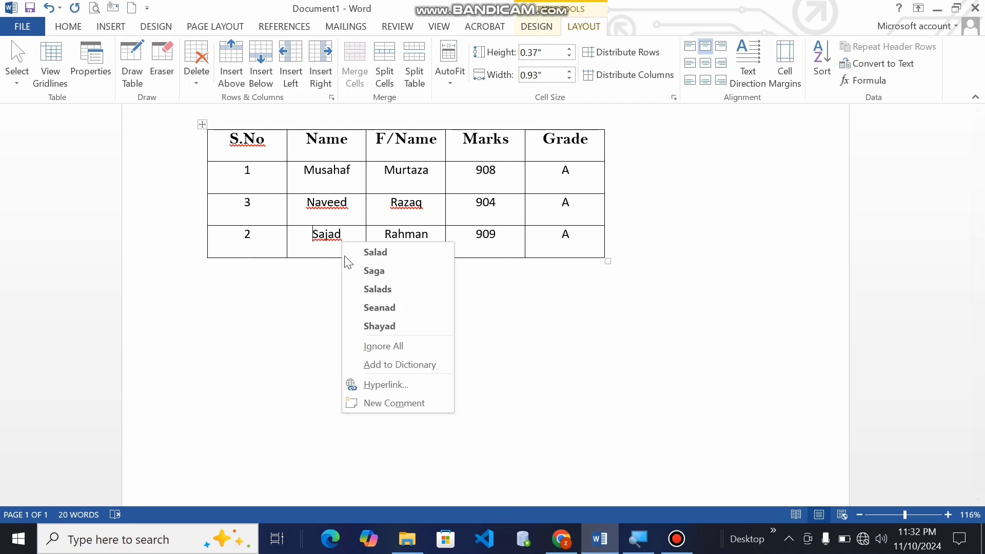
left_click(309, 246)
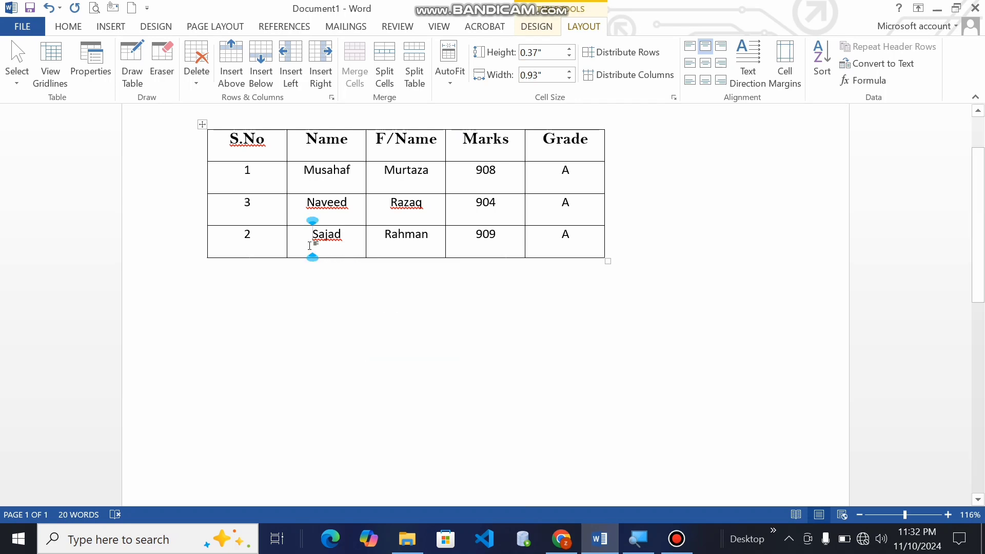
right_click(309, 245)
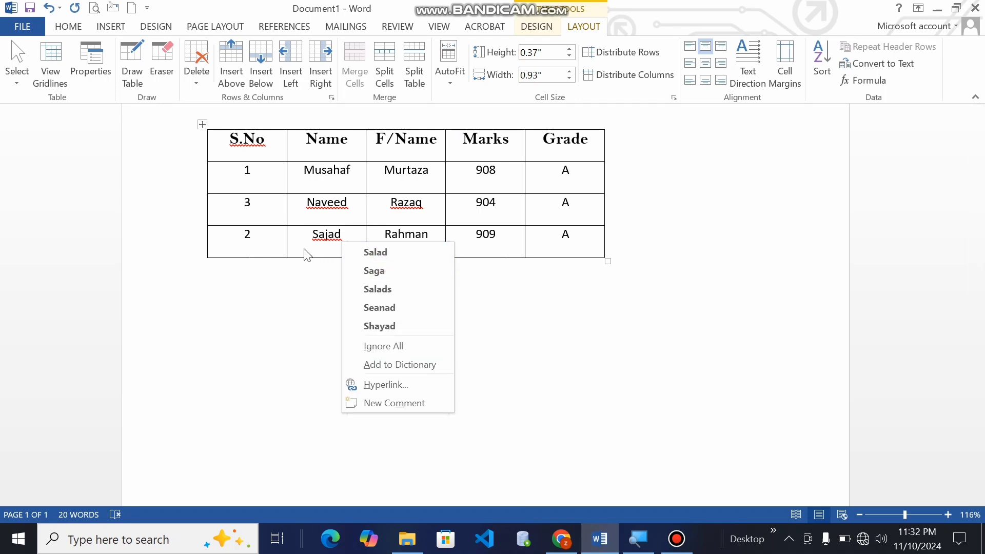
left_click(284, 241)
left_click(284, 241)
right_click(283, 239)
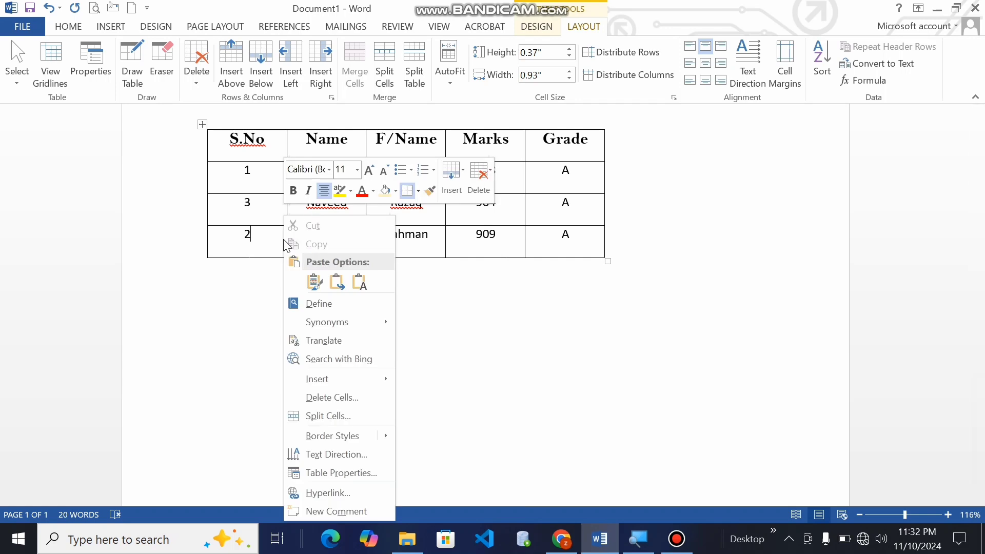
left_click(271, 239)
right_click(272, 238)
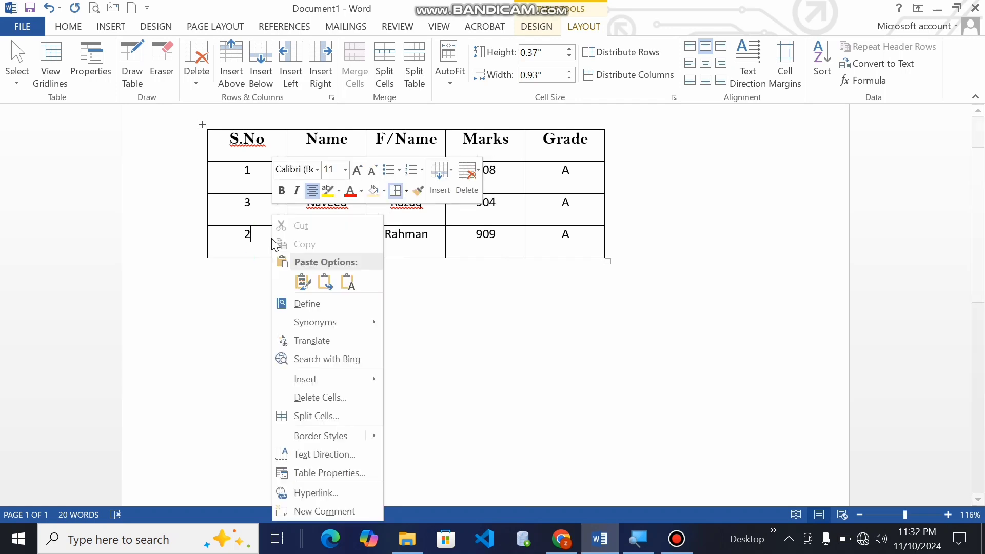
left_click(328, 399)
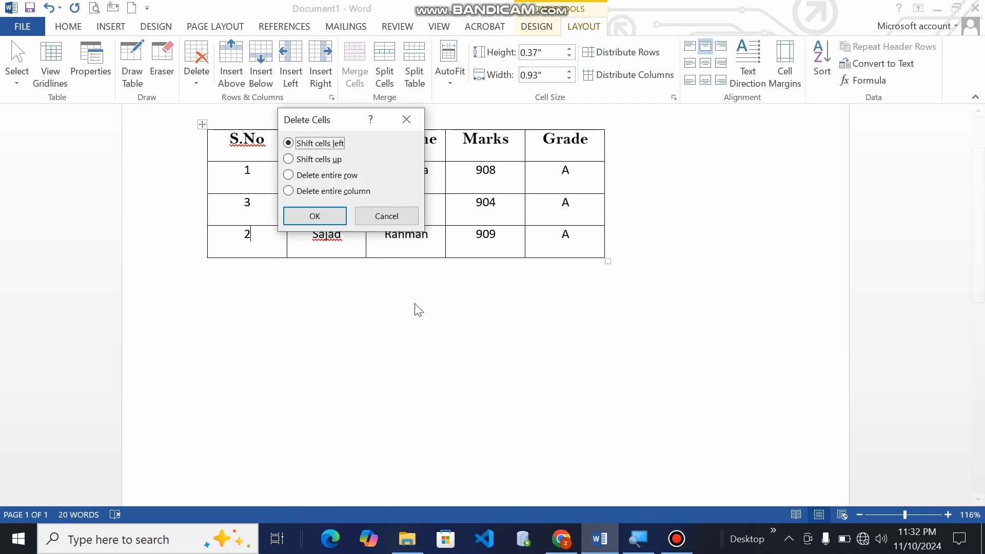
left_click(328, 175)
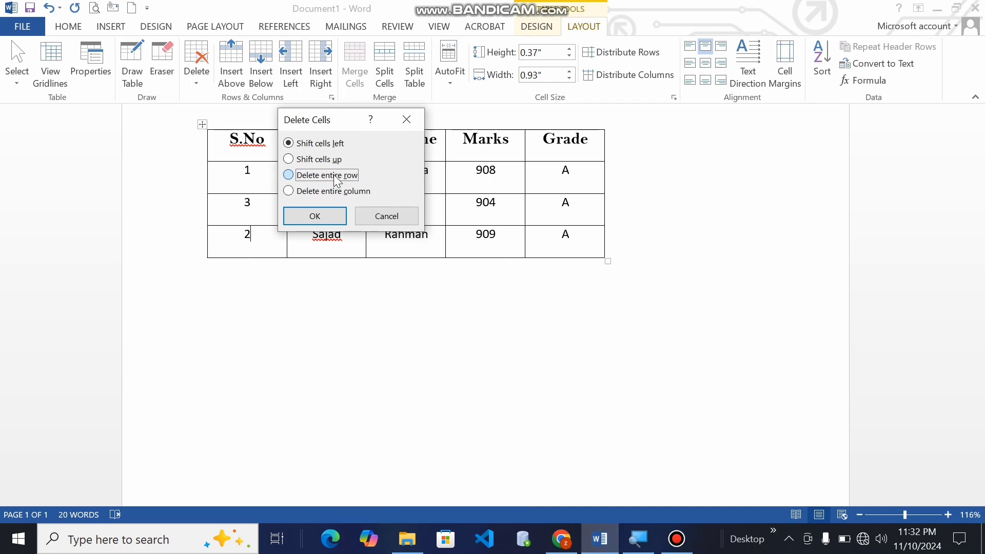
left_click(329, 216)
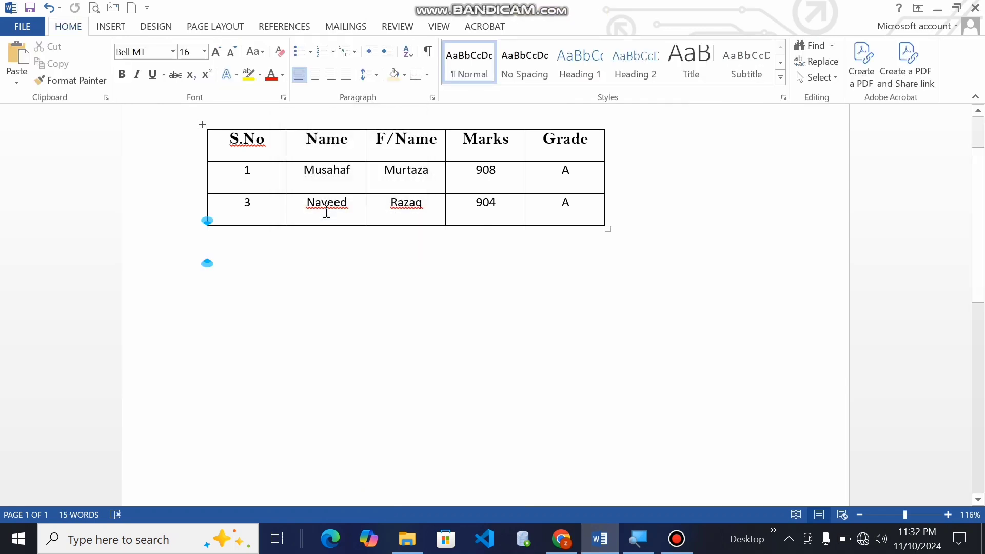
AutoFit the whole student table to the window so it spans the page width.
left_click(202, 124)
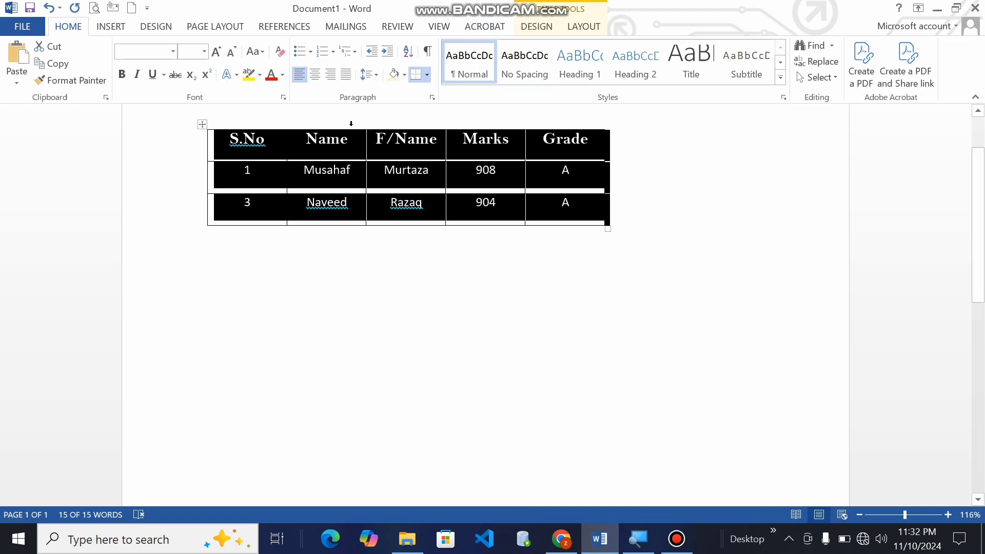
left_click(588, 28)
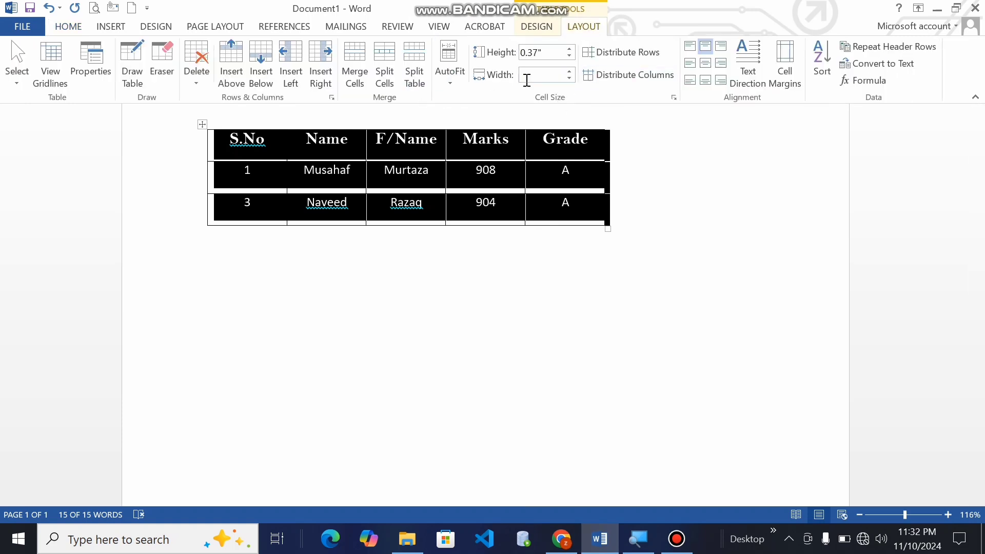
left_click(452, 77)
left_click(467, 110)
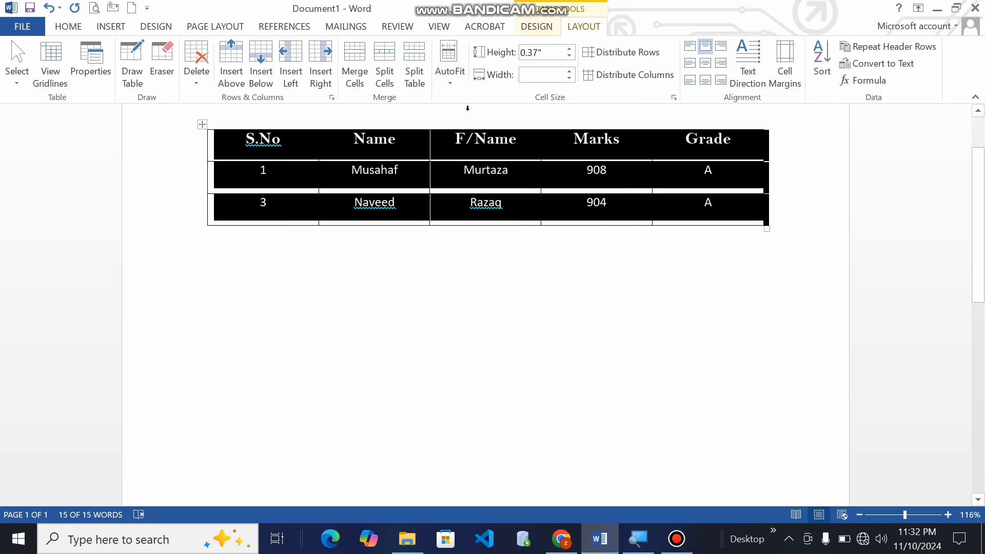
left_click(536, 27)
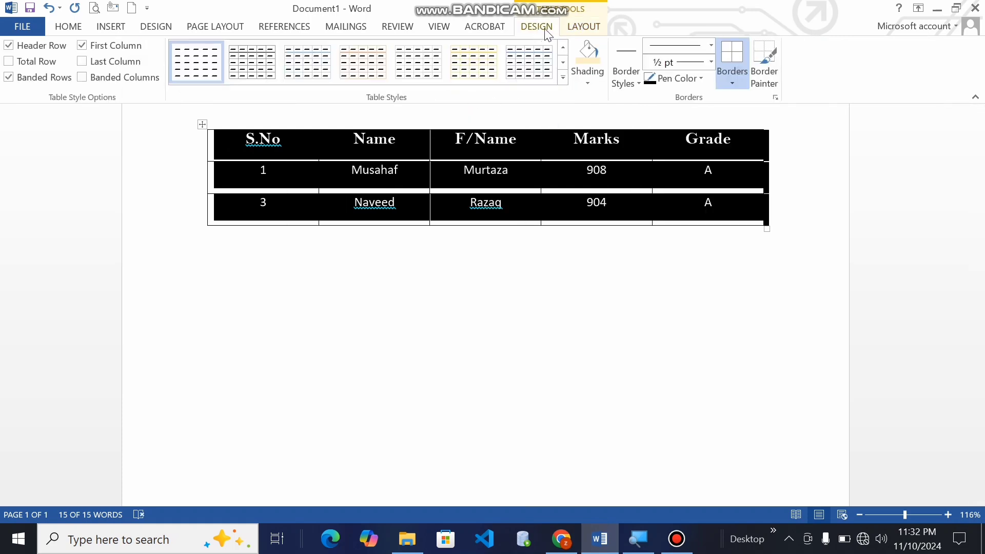
left_click(732, 76)
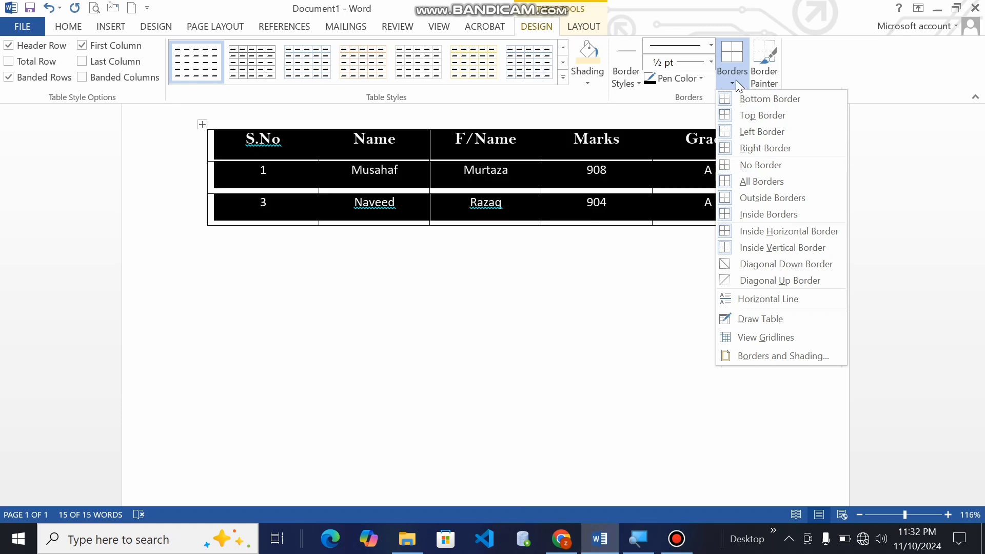
left_click(736, 79)
left_click(636, 83)
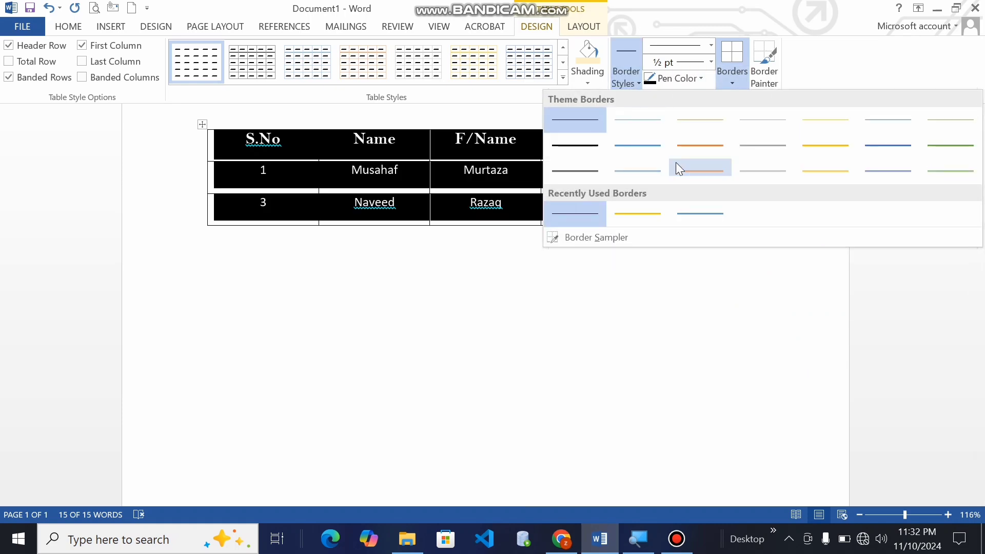
left_click(878, 147)
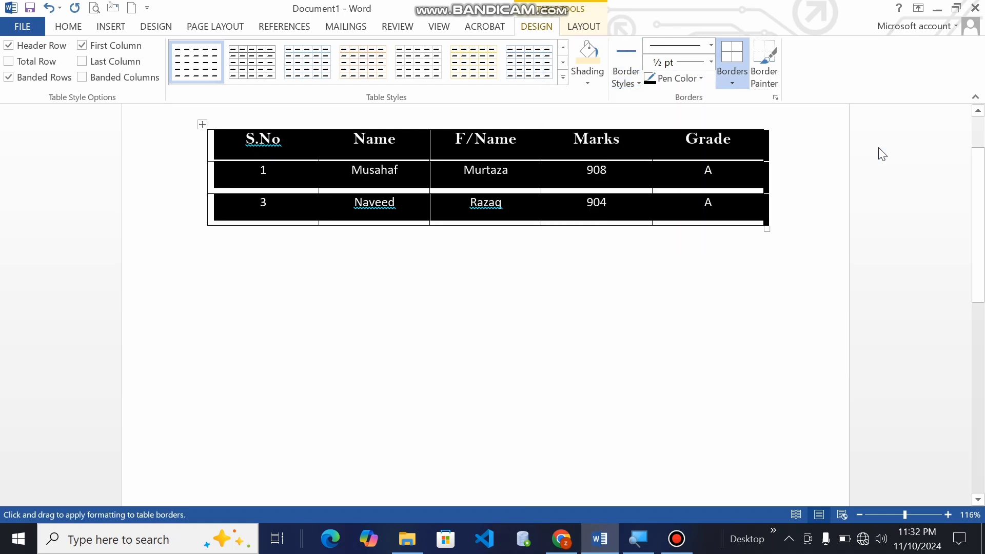
key("Escape")
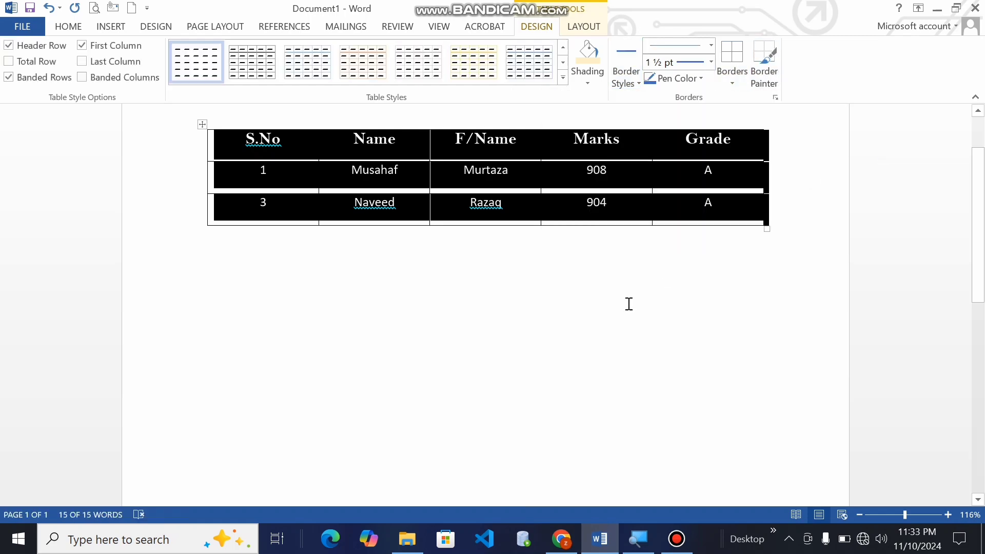
left_click(576, 288)
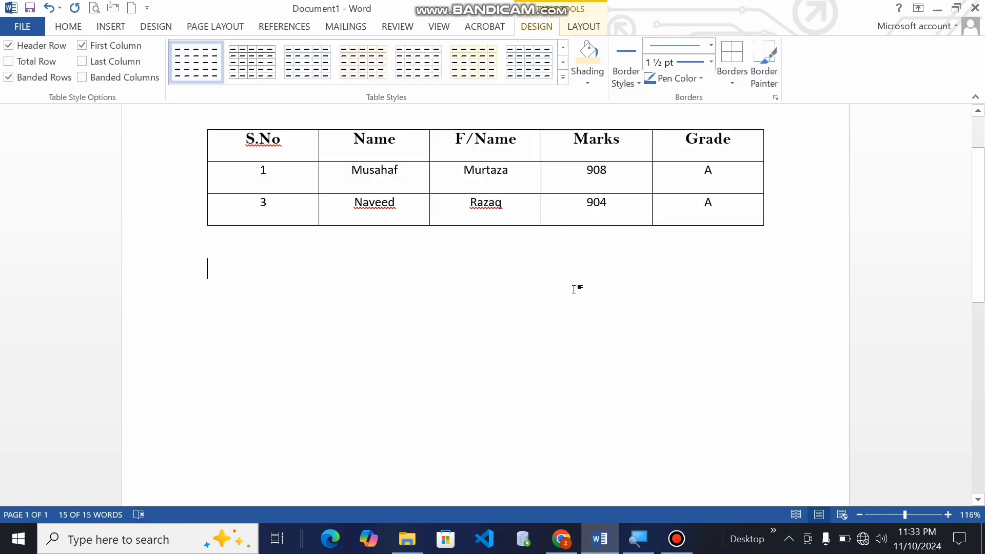
Apply the 1½ pt solid blue theme border style to all borders of the entire table.
left_click(583, 164)
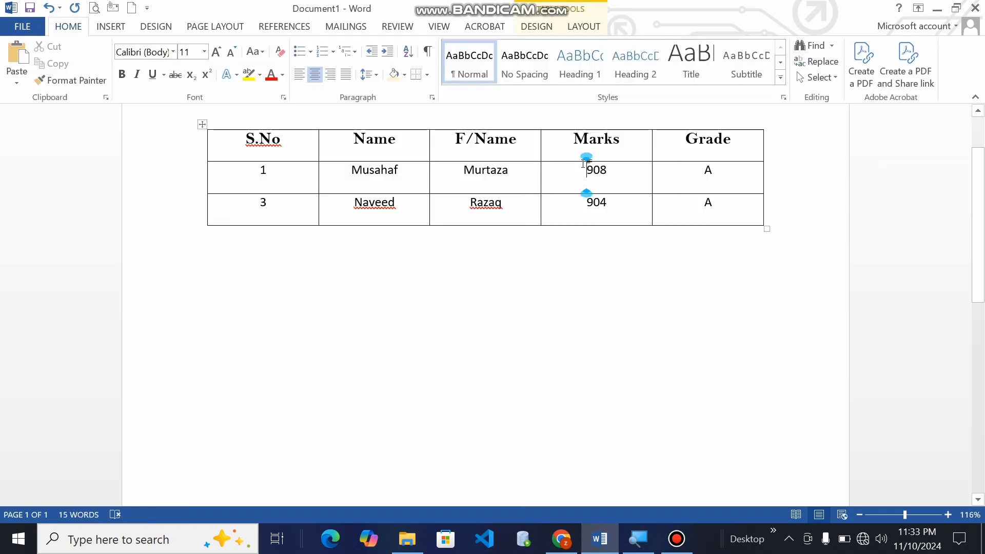
left_click(201, 125)
left_click(526, 28)
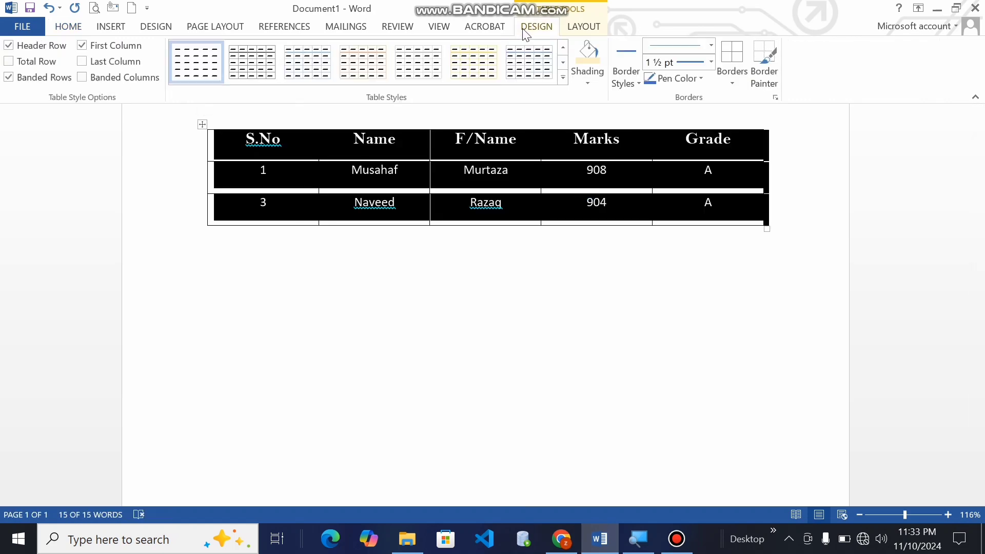
left_click(625, 83)
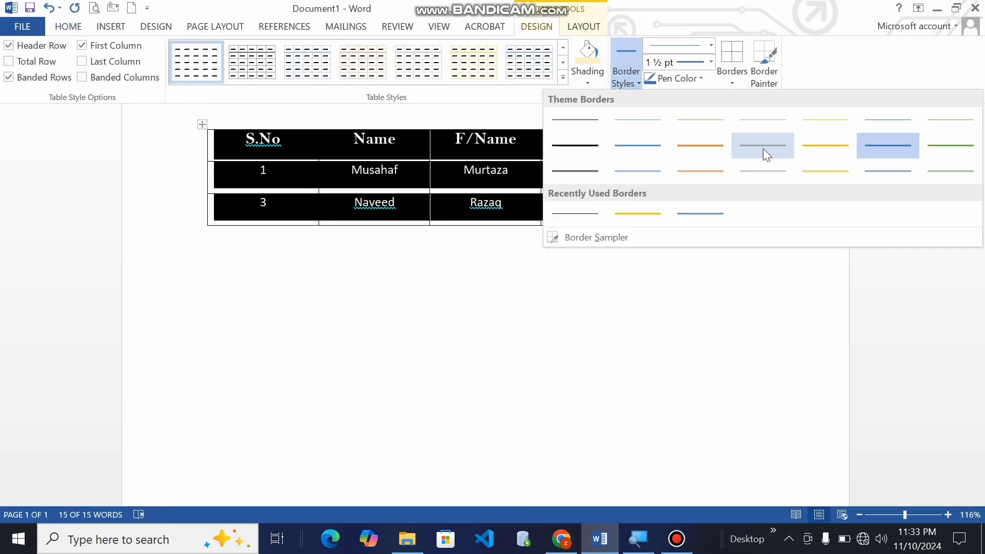
left_click(876, 142)
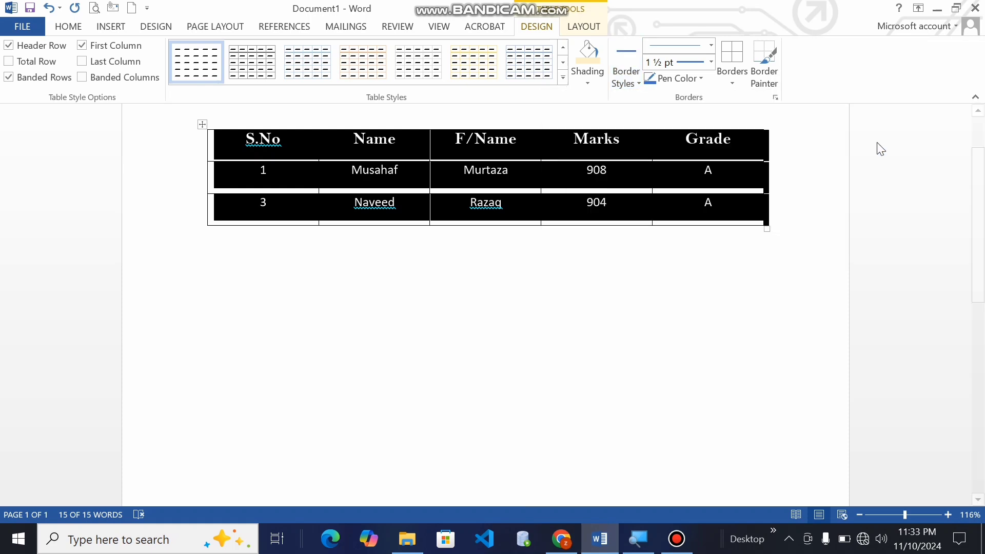
left_click(732, 82)
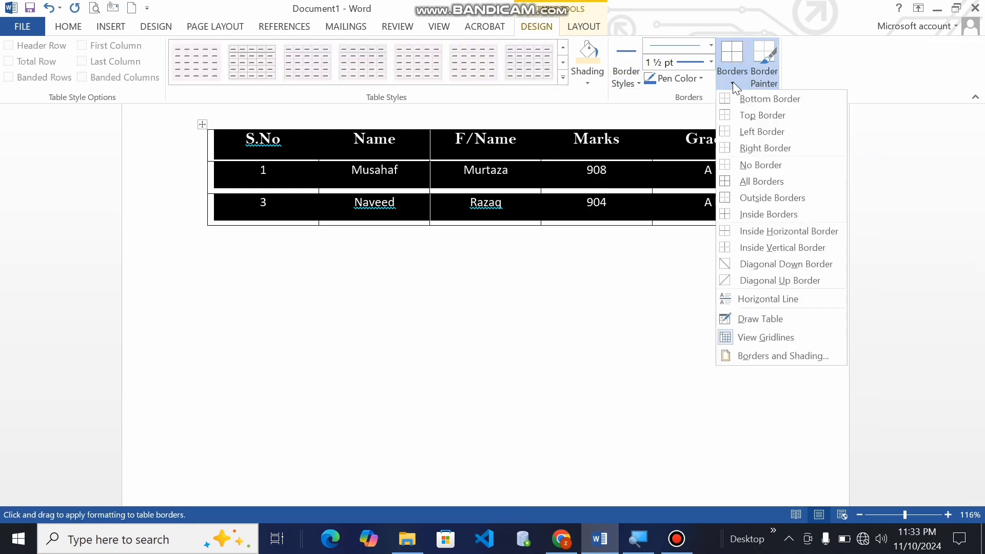
left_click(752, 187)
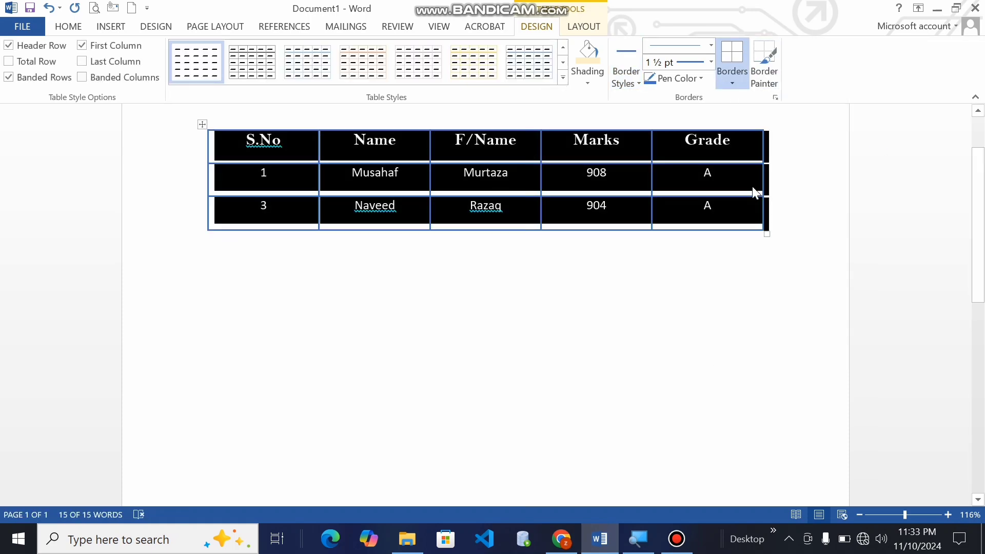
left_click(450, 249)
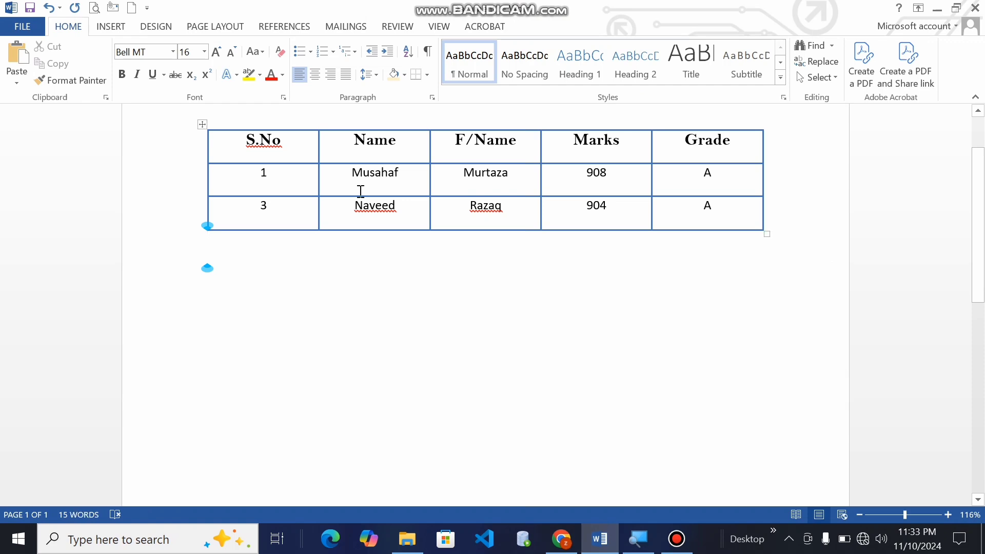
left_click(202, 126)
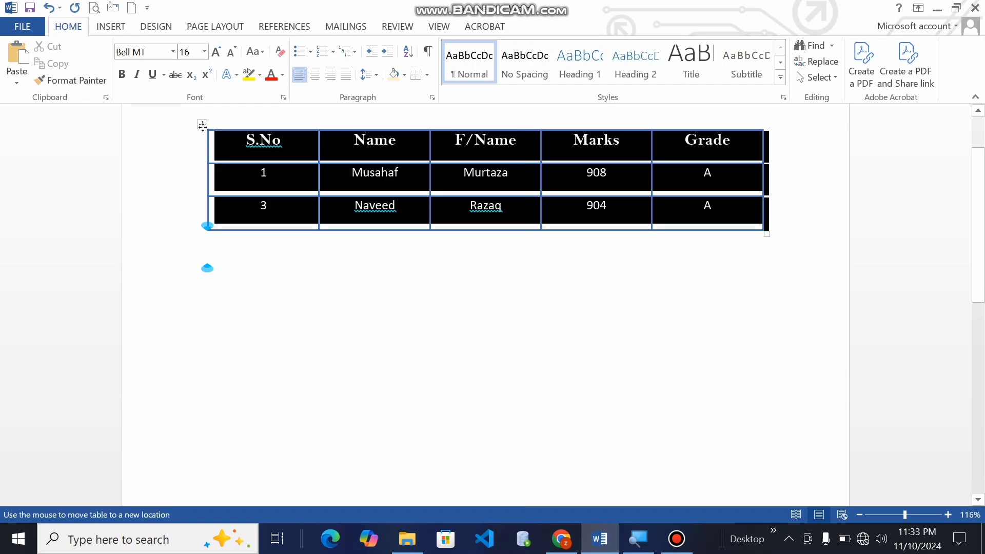
left_click(536, 26)
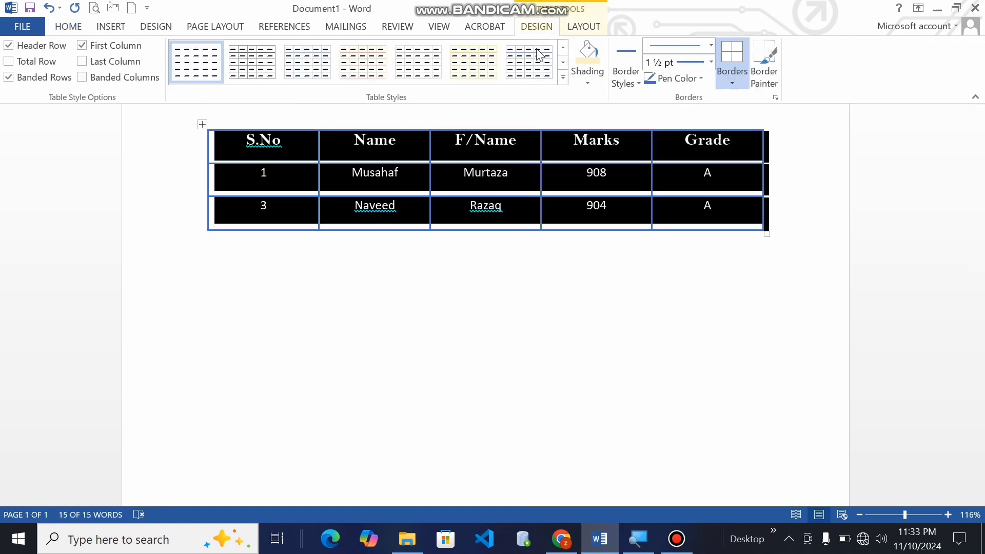
left_click(562, 77)
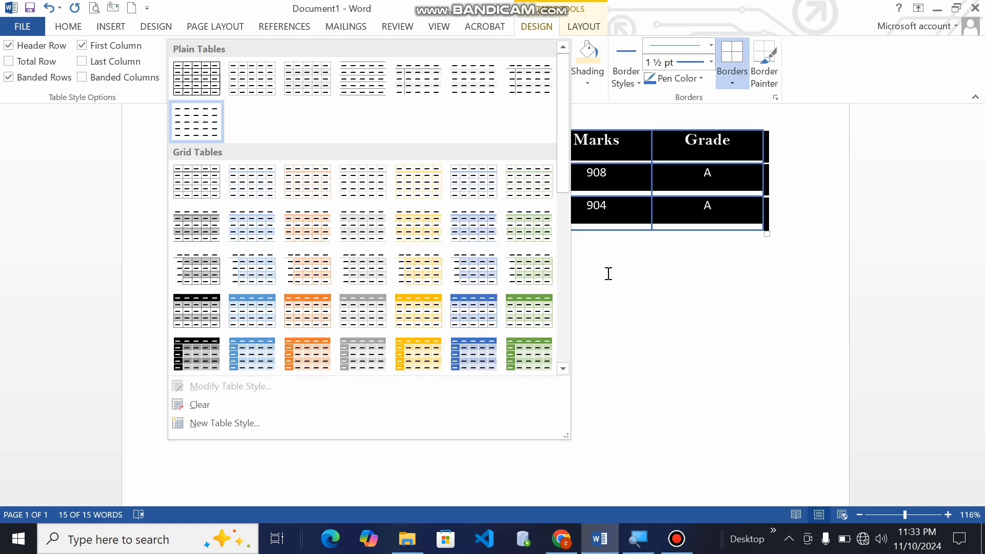
left_click(663, 263)
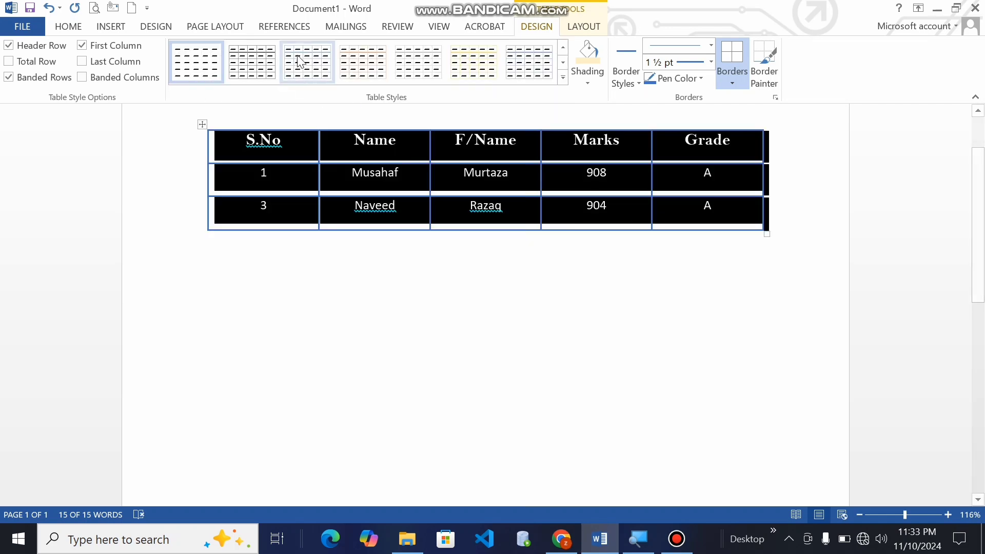
left_click(580, 26)
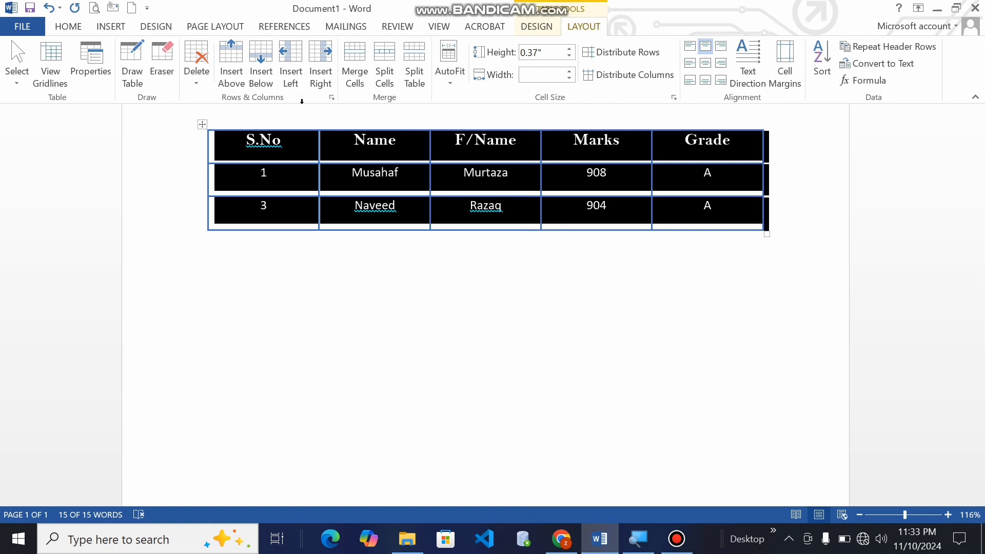
left_click(314, 255)
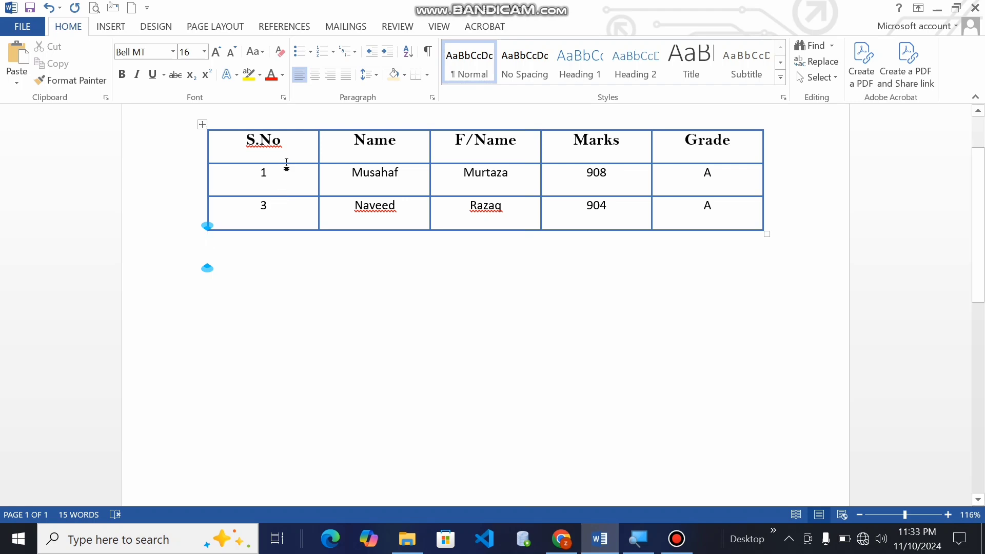
Insert an empty row below the row with S.No 3.
left_click(277, 200)
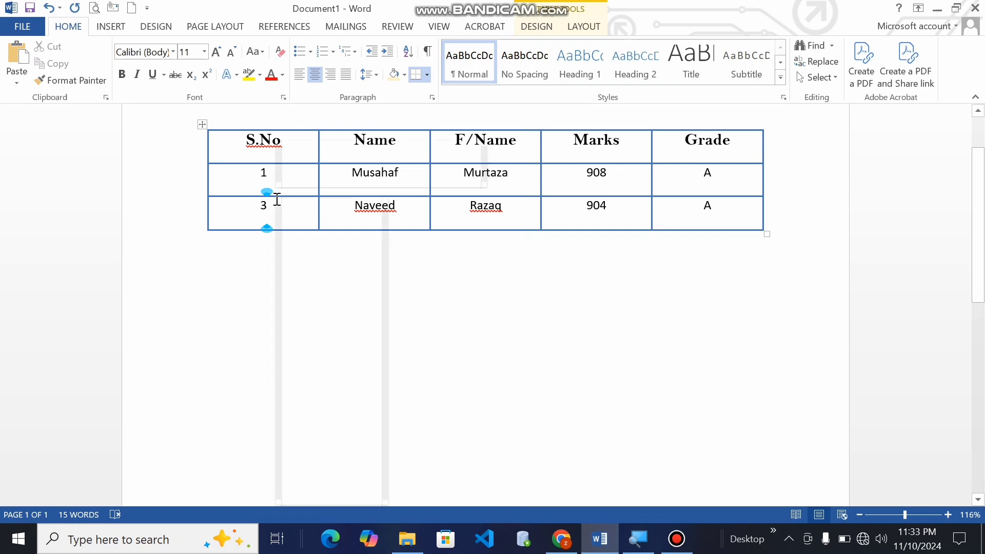
right_click(276, 200)
mouse_move(322, 362)
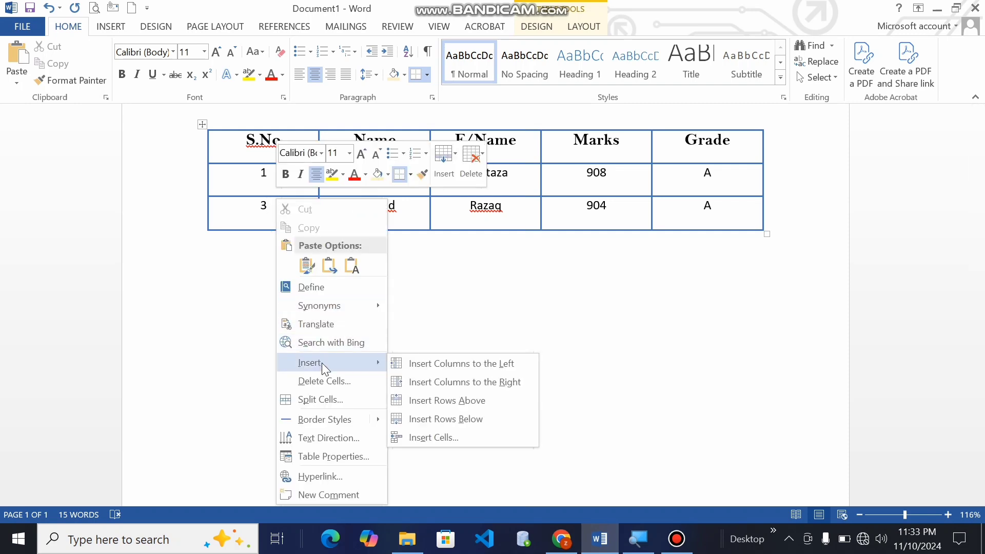
left_click(441, 420)
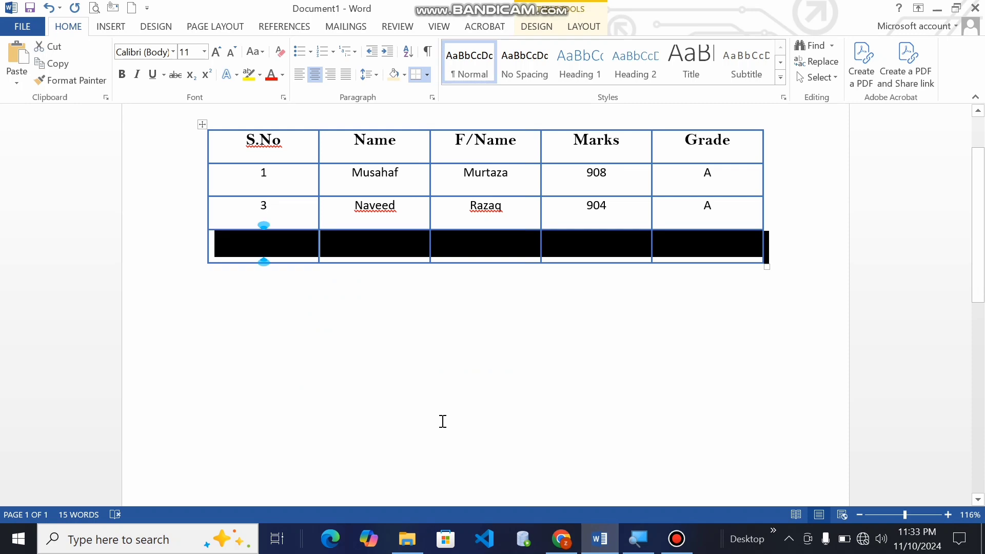
Insert an empty column to the right of the S.No column.
left_click(291, 141)
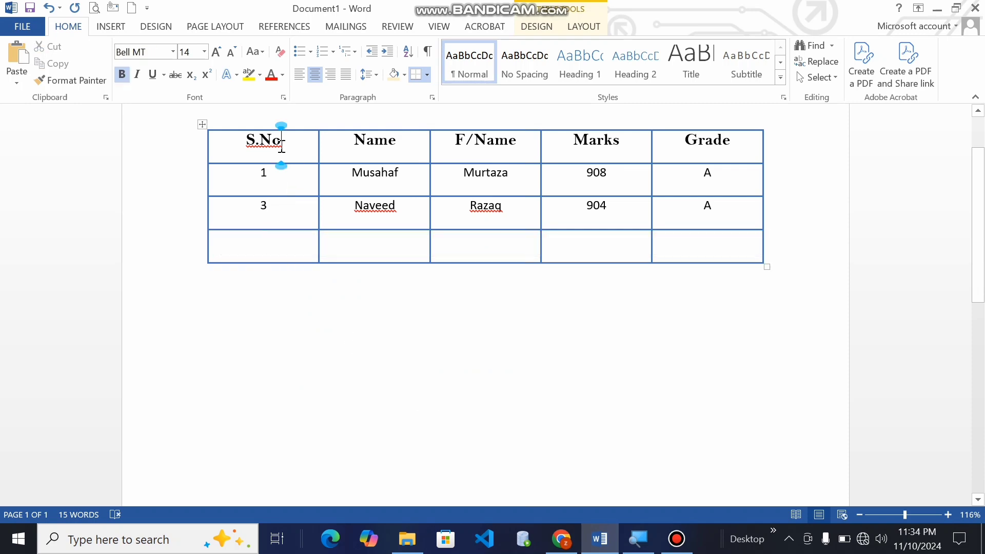
right_click(282, 147)
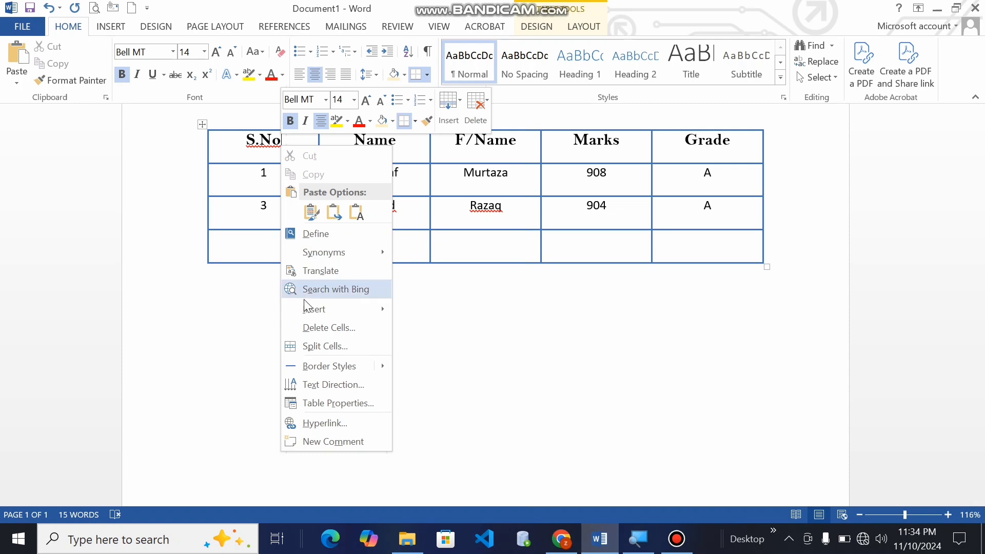
mouse_move(350, 310)
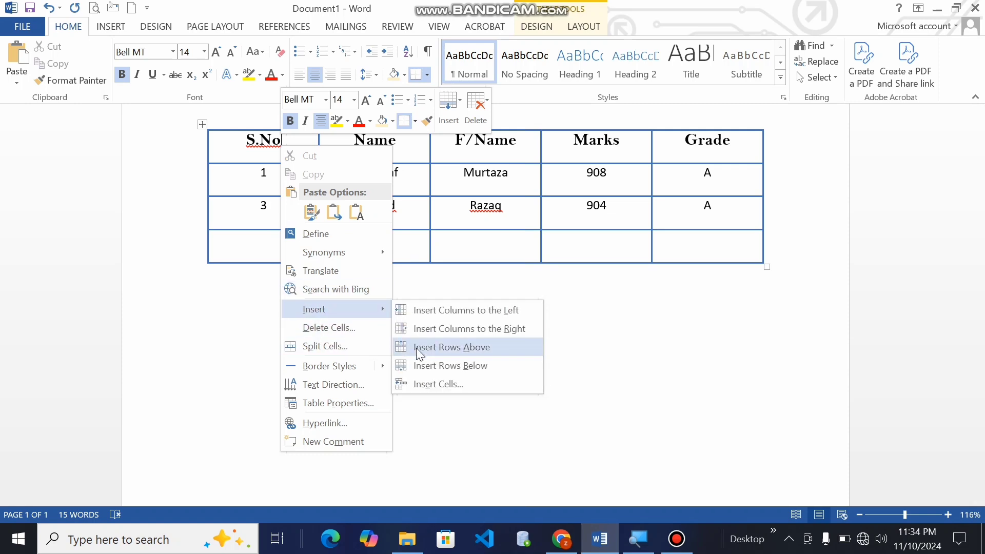
left_click(460, 325)
left_click_drag(412, 229, 412, 229)
Try inserting another empty column to the right of S.No, and undo the insertion.
left_click(238, 140)
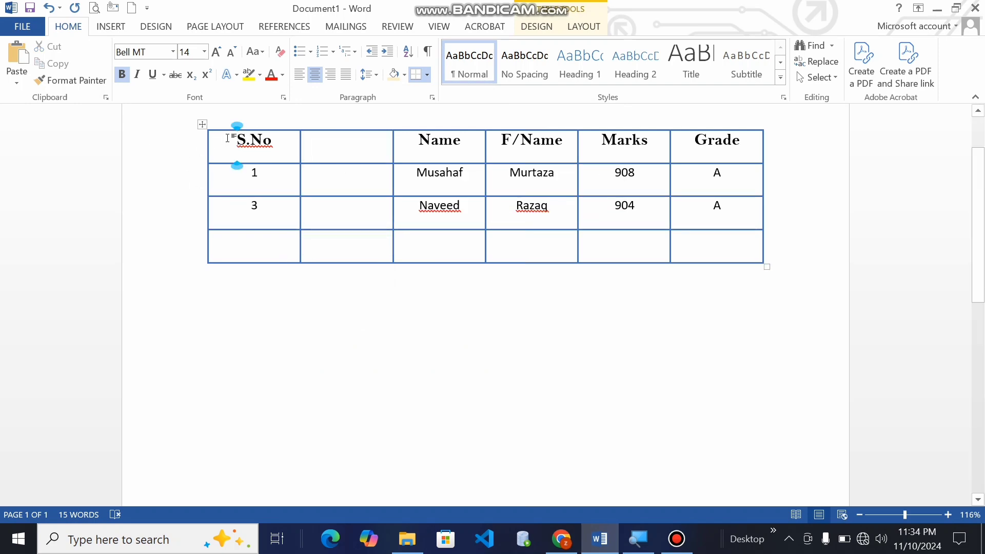
right_click(230, 139)
key("Escape")
right_click(281, 139)
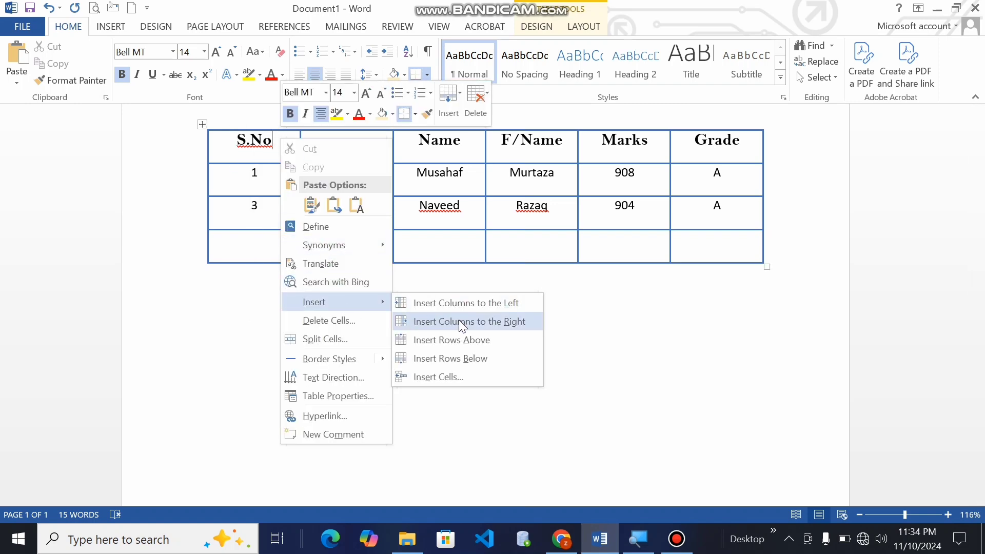
left_click(459, 321)
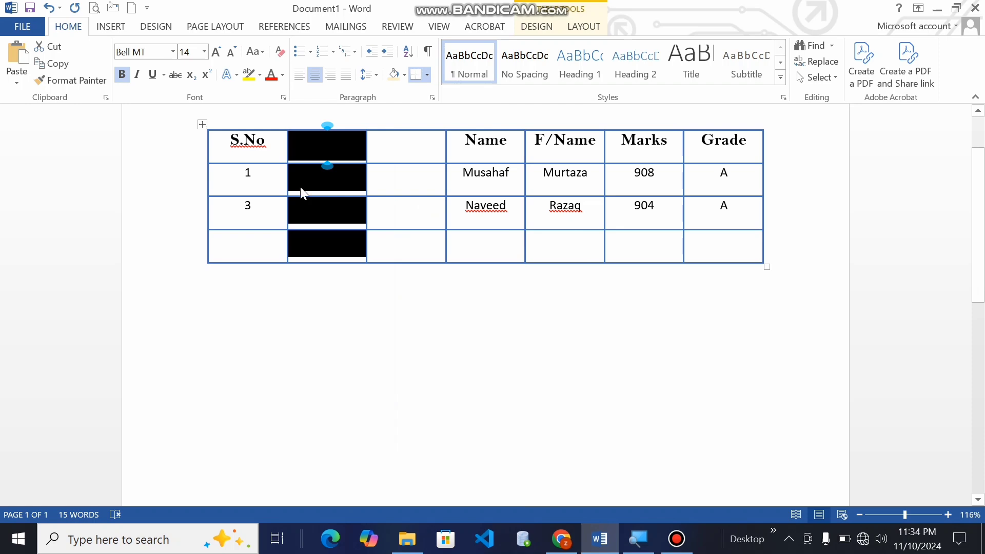
key("ctrl+z")
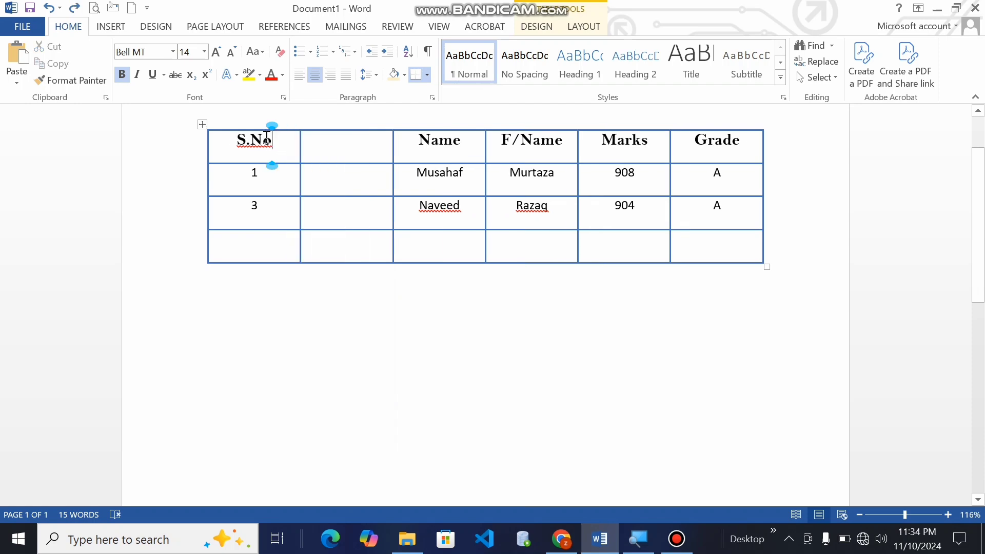
Insert an empty column to the left of the S.No column.
right_click(279, 137)
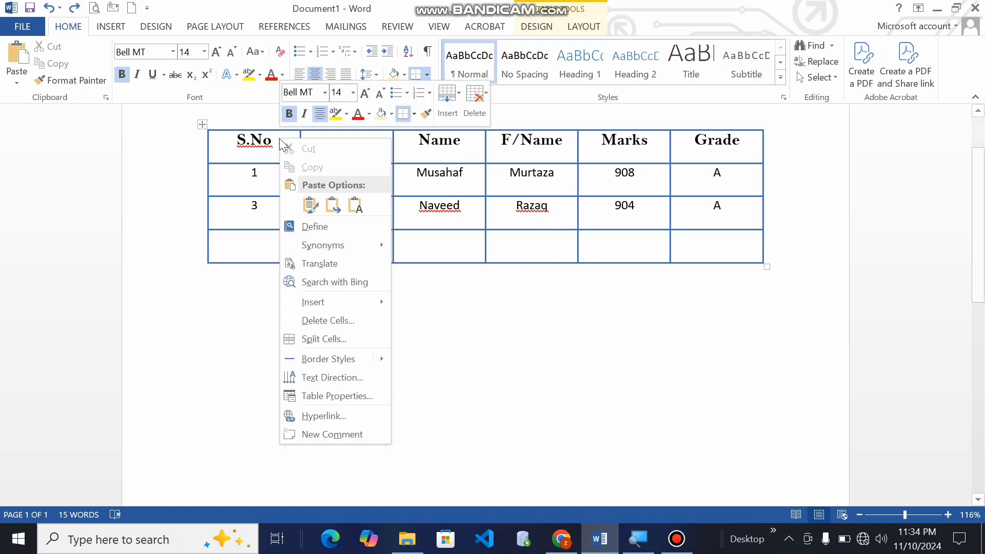
mouse_move(352, 301)
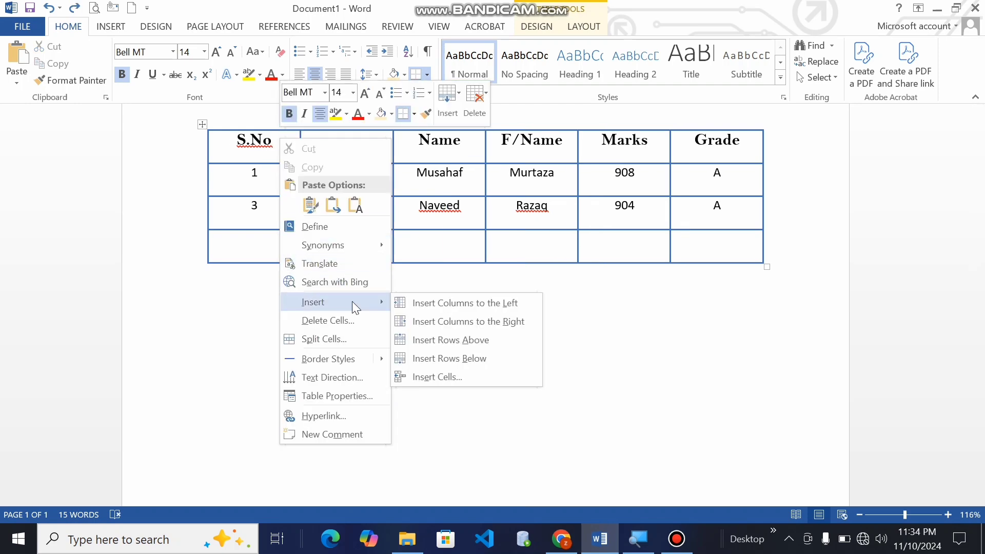
left_click(494, 309)
left_click(347, 162)
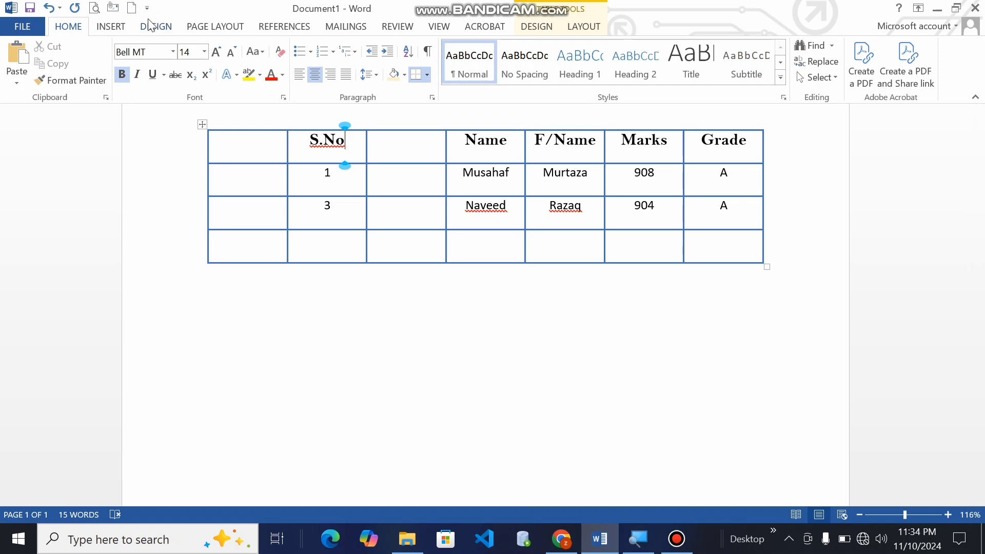
Bring up the commands for inserting objects into the document.
left_click(114, 30)
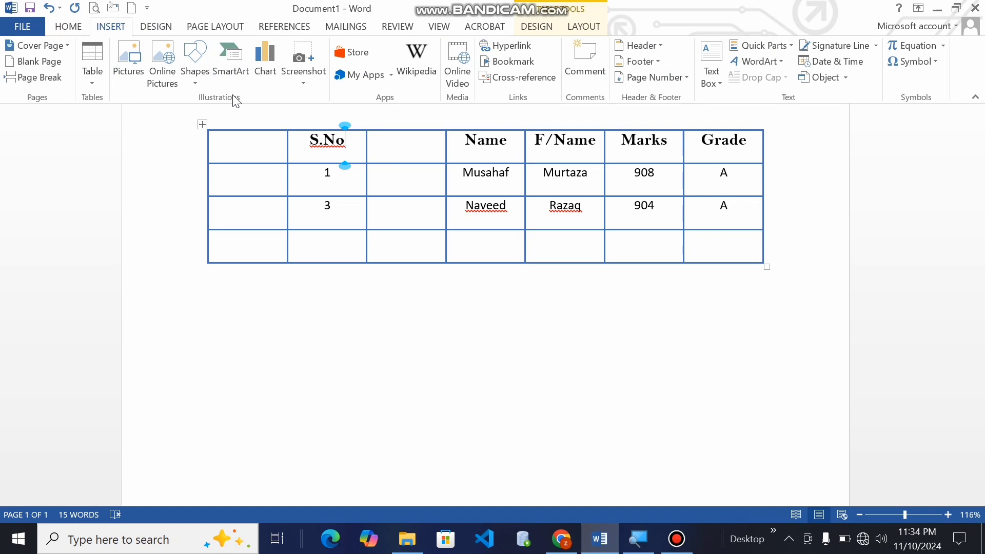